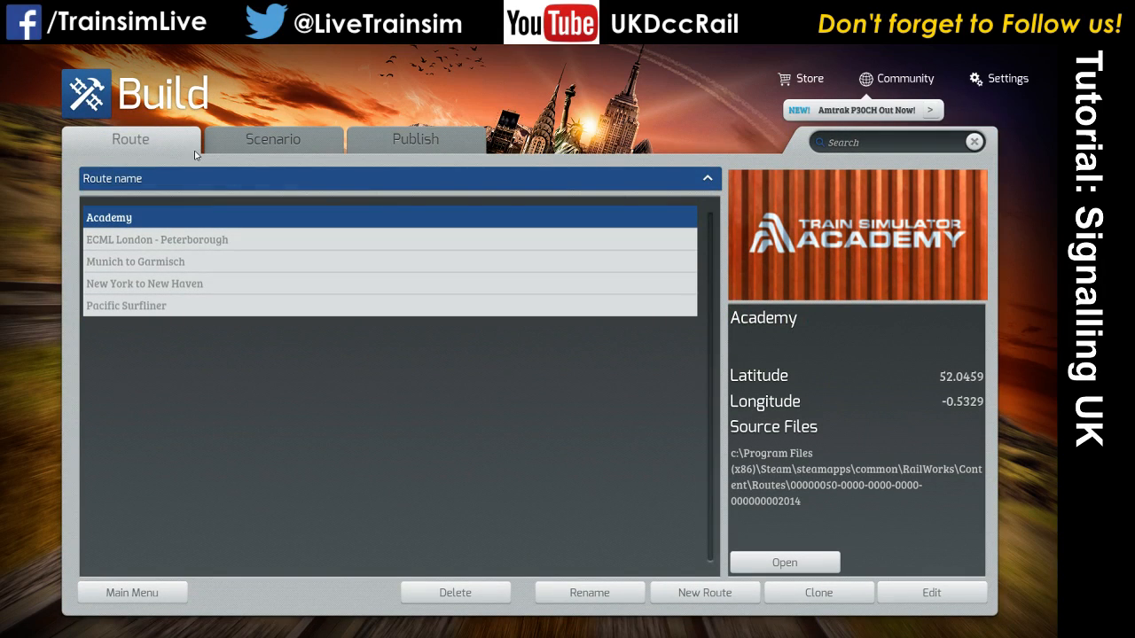
# Create a new route named "Signal Test" using the ECMLS Kings Cross to Peterborough ground texture set.
pyautogui.click(709, 593)
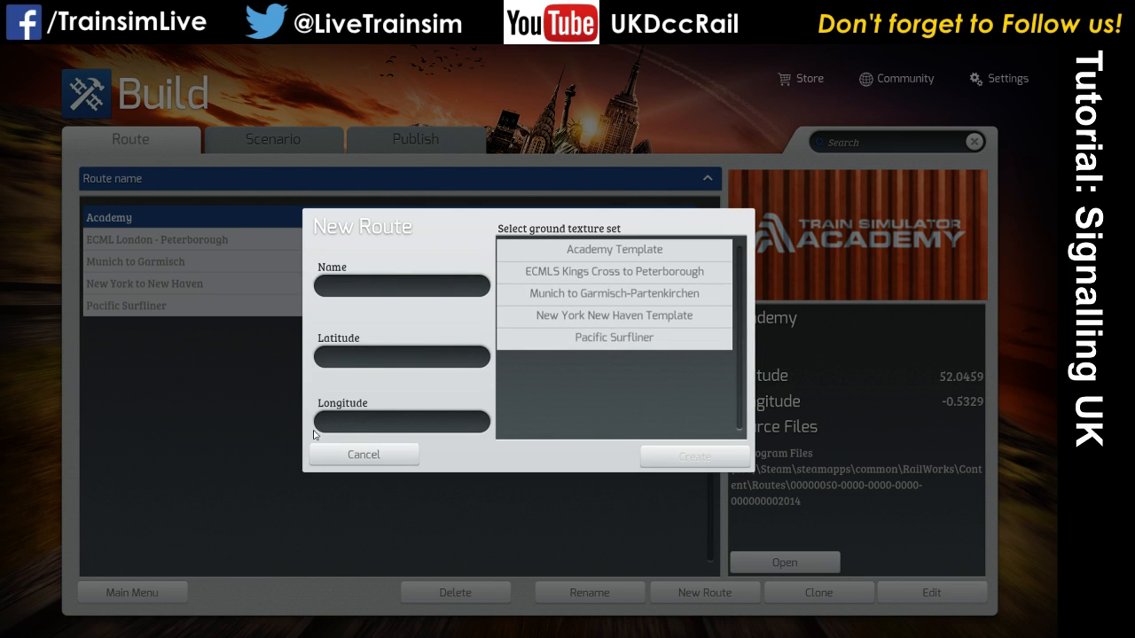
pyautogui.click(599, 272)
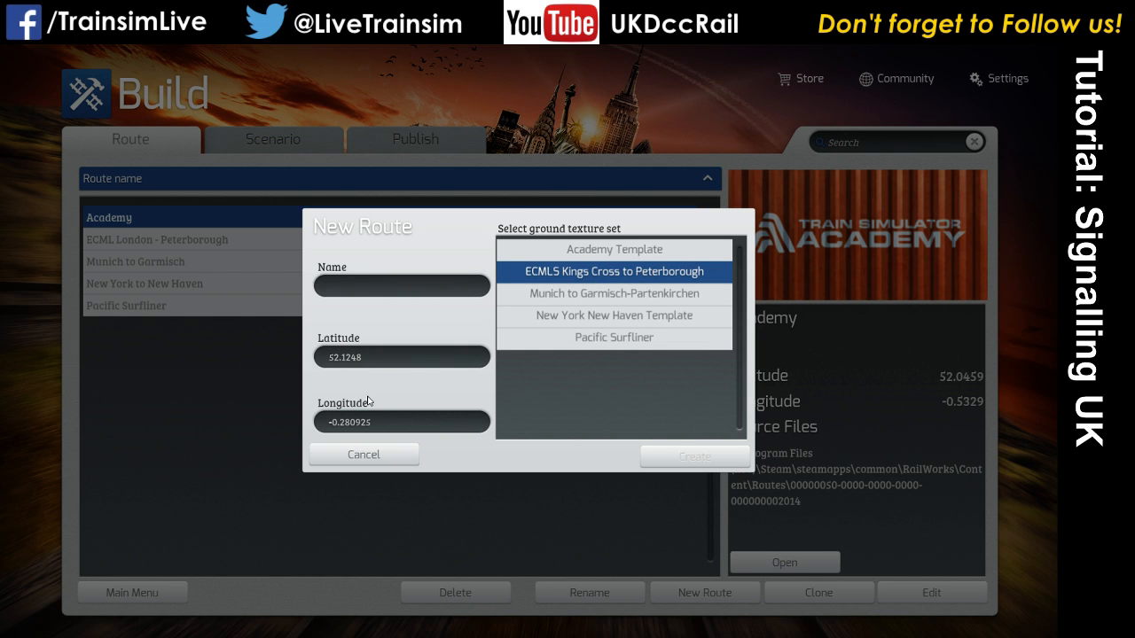
pyautogui.click(371, 298)
pyautogui.write('Signal')
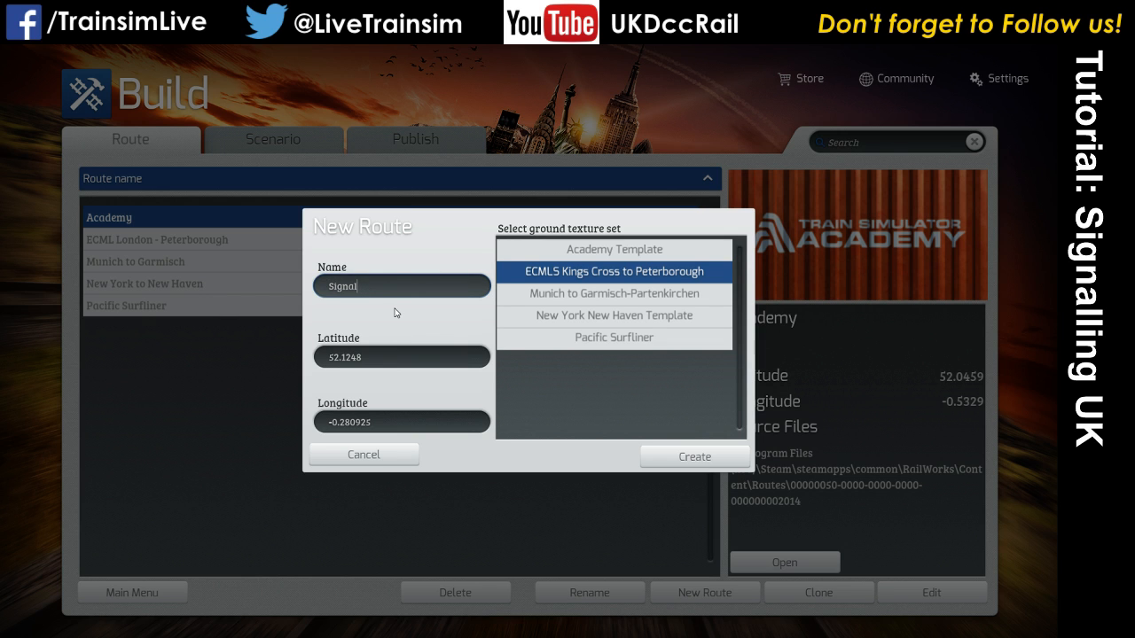
pyautogui.write(' Test')
pyautogui.click(681, 458)
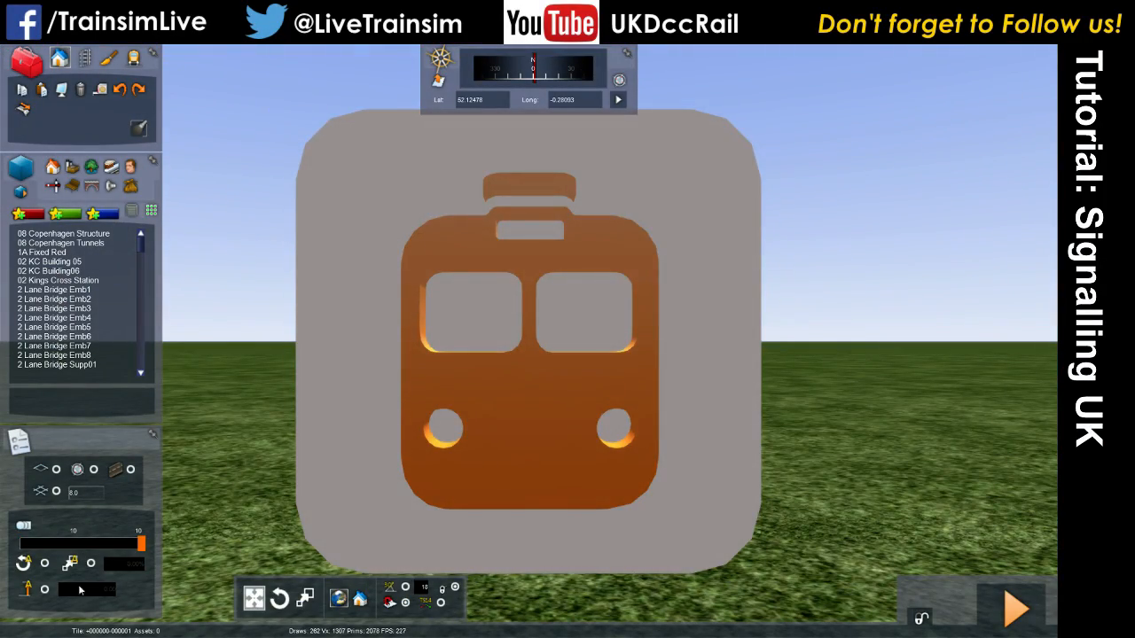
# Browse the signal assets available for placement on the route.
pyautogui.moveTo(907, 329)
pyautogui.mouseDown(button='right')
pyautogui.moveTo(864, 417)
pyautogui.moveTo(897, 372)
pyautogui.moveTo(907, 330)
pyautogui.mouseUp(button='right')
pyautogui.press('Down')
pyautogui.press('Up')
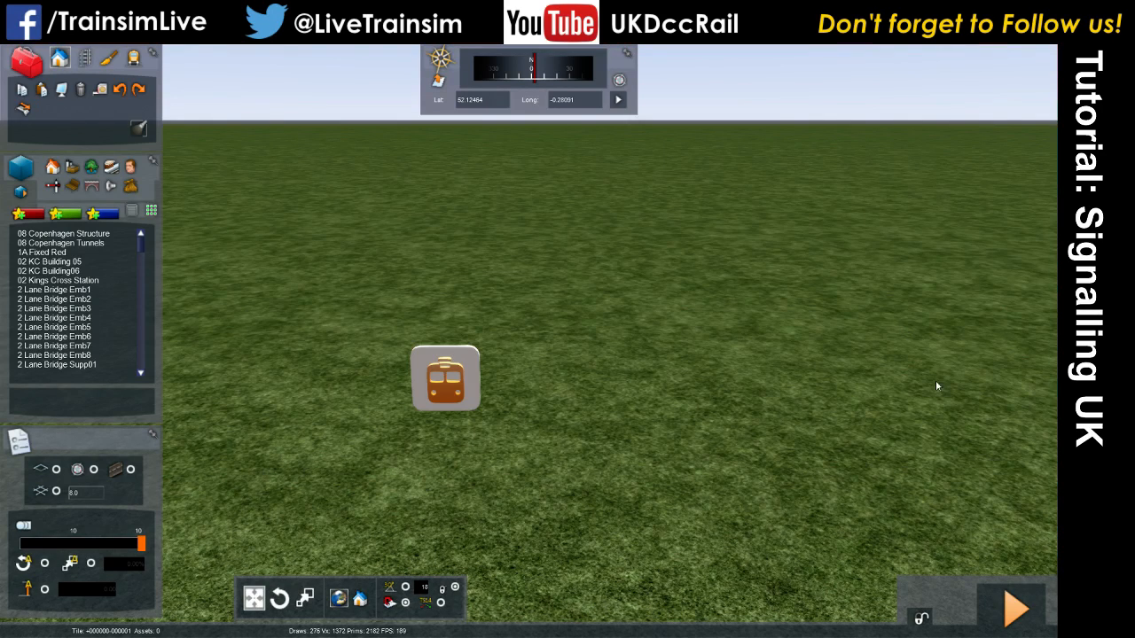
pyautogui.click(52, 185)
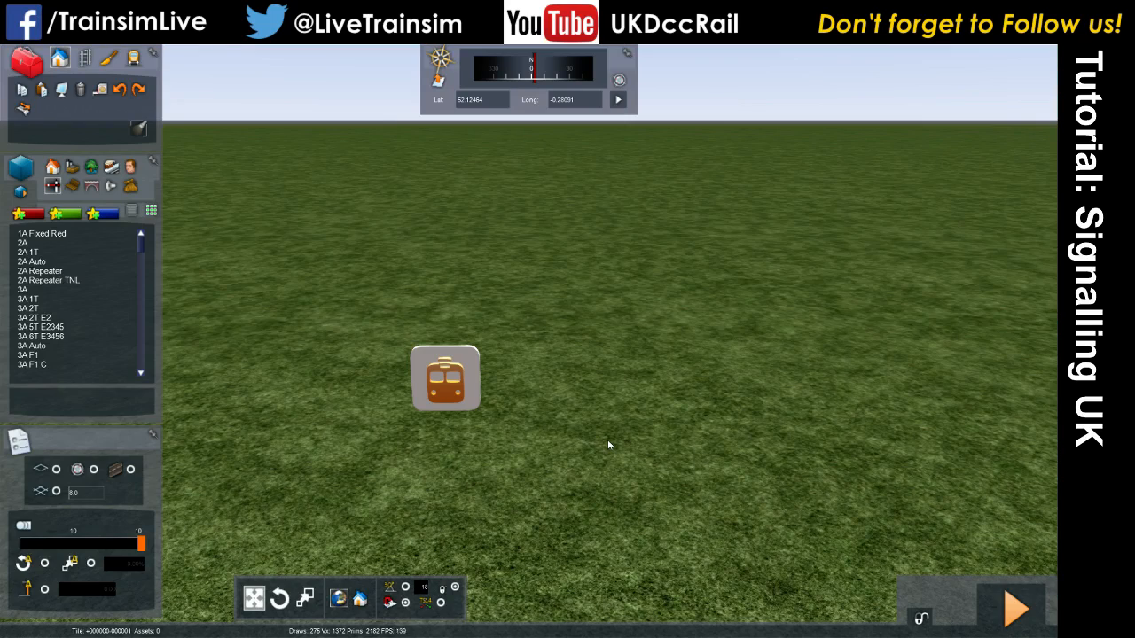
pyautogui.moveTo(640, 463); pyautogui.dragTo(646, 468, button='right')
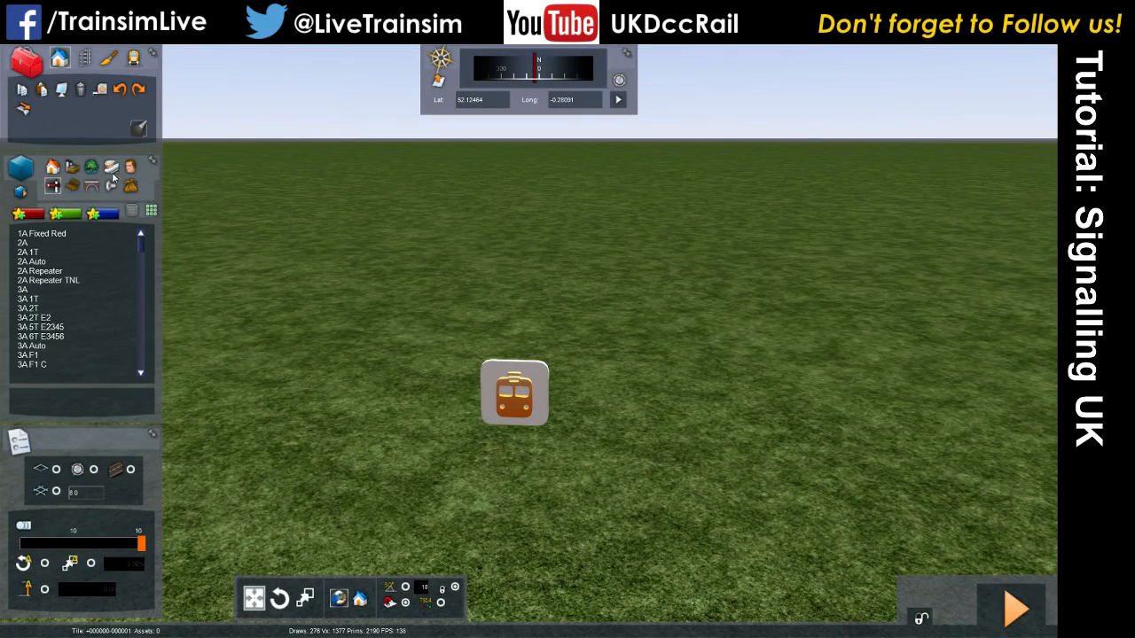
# Switch to track laying and list only the rail track types, with the ECMLS Track Rule selected.
pyautogui.click(84, 59)
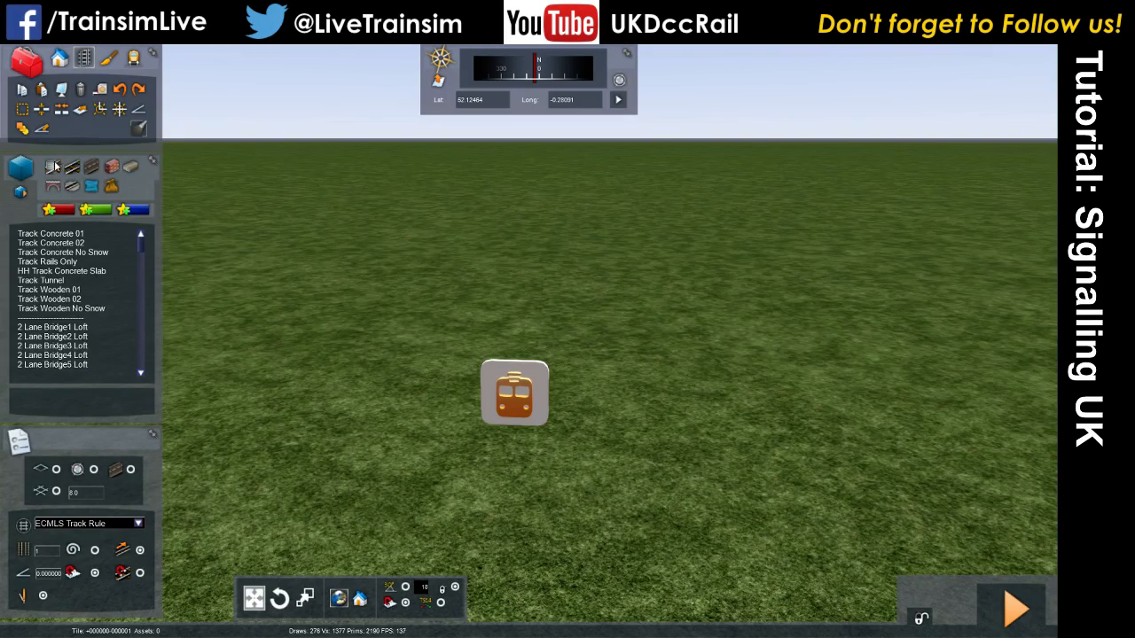
pyautogui.click(73, 168)
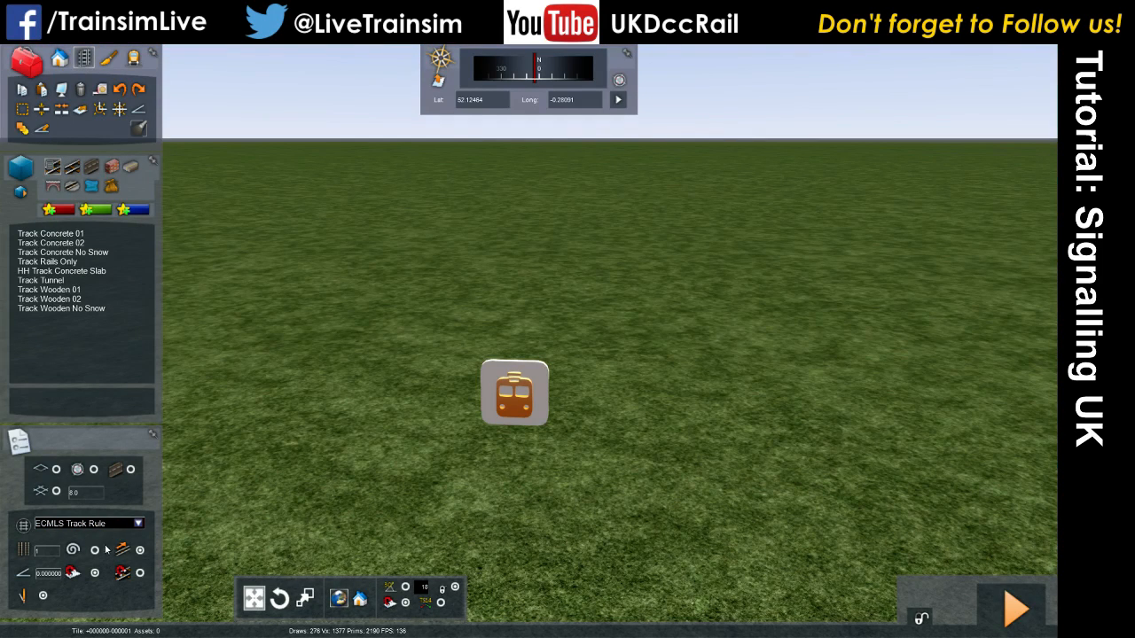
pyautogui.click(139, 524)
pyautogui.click(87, 533)
pyautogui.click(72, 167)
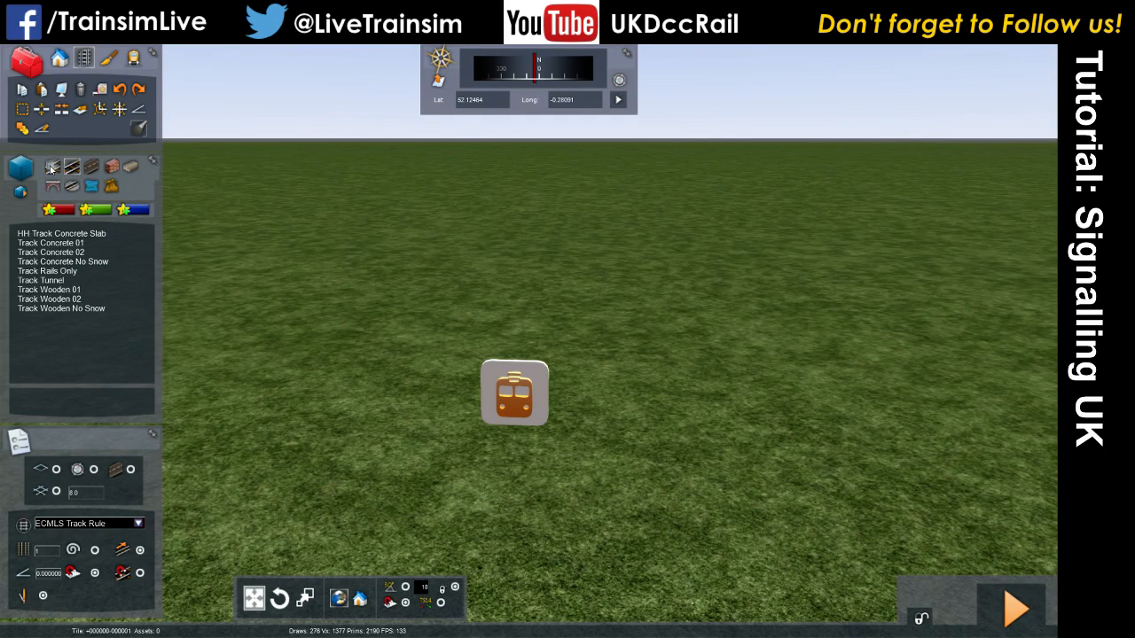
pyautogui.click(53, 166)
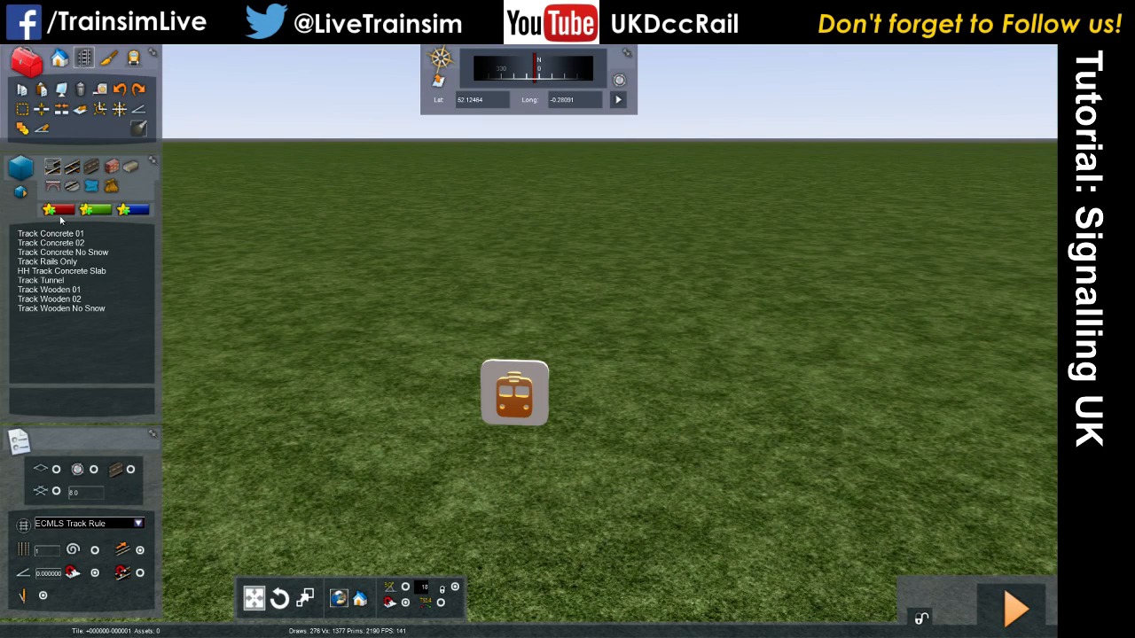
pyautogui.click(73, 169)
# Lay a straight line of Track Concrete 01 about 414 m long, running north past the route marker.
pyautogui.click(64, 235)
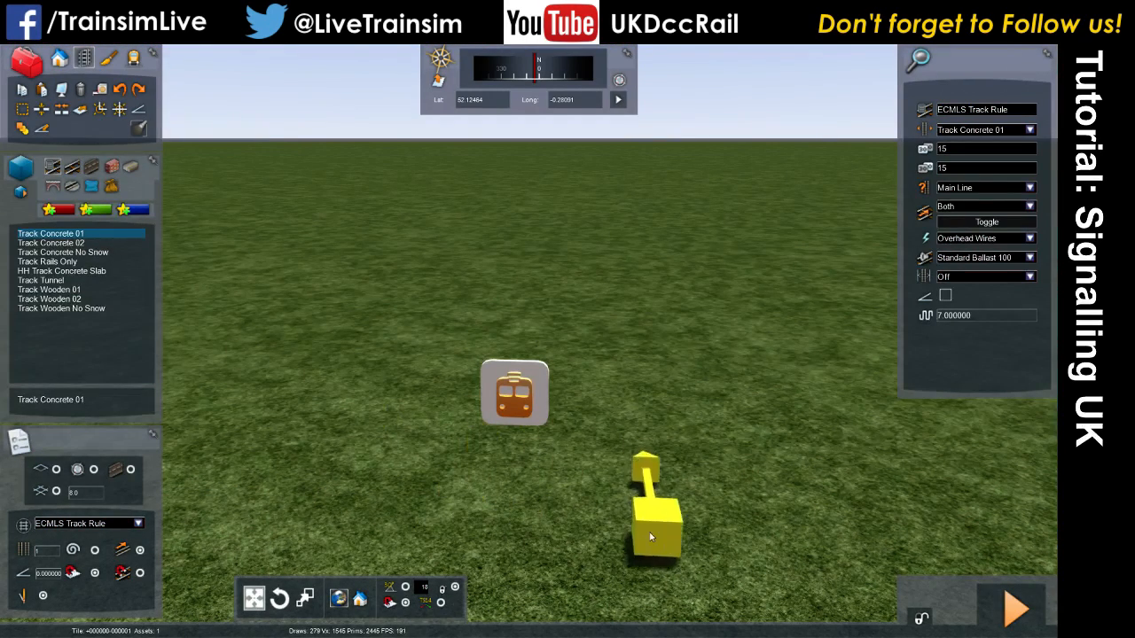
pyautogui.scroll(-3, 591, 549)
pyautogui.click(580, 551)
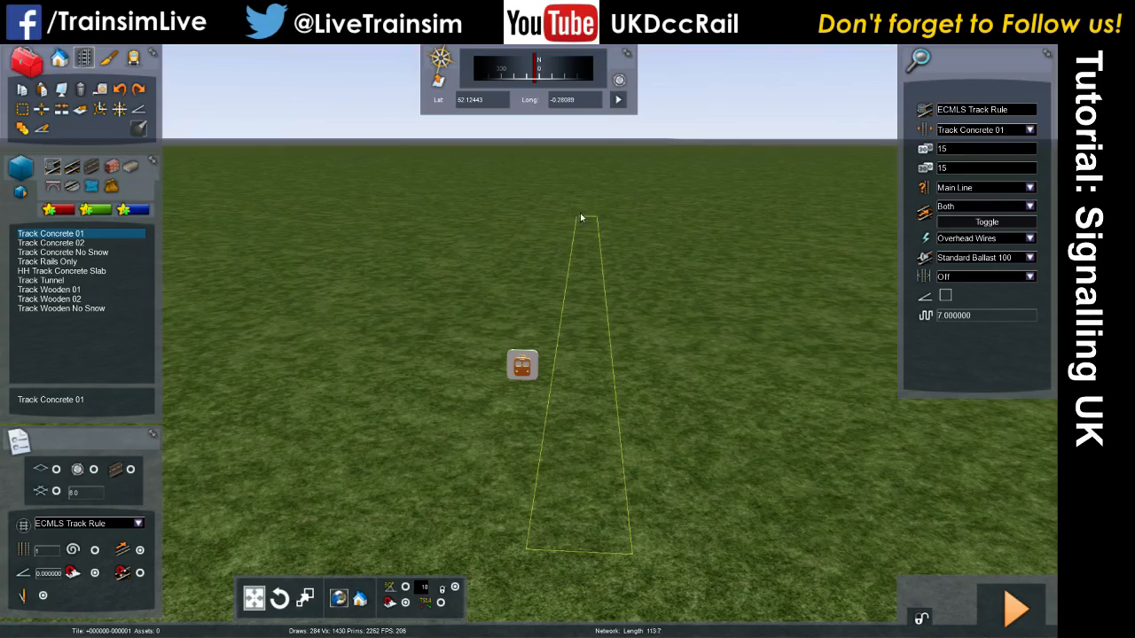
pyautogui.click(588, 167)
pyautogui.scroll(5, 582, 244)
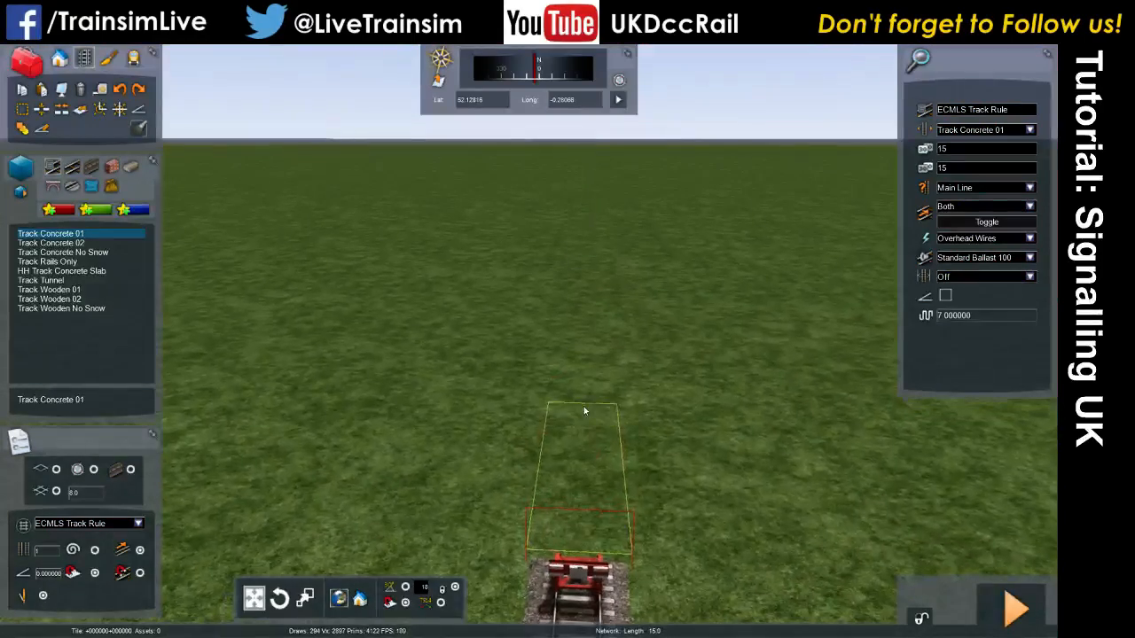
pyautogui.rightClick(585, 412)
pyautogui.moveTo(586, 428)
pyautogui.mouseDown(button='right')
pyautogui.moveTo(586, 374)
pyautogui.moveTo(576, 425)
pyautogui.mouseUp(button='right')
pyautogui.scroll(-8, 585, 429)
pyautogui.scroll(5, 517, 532)
pyautogui.moveTo(517, 532)
pyautogui.mouseDown(button='right')
pyautogui.moveTo(519, 510)
pyautogui.moveTo(519, 546)
pyautogui.mouseUp(button='right')
pyautogui.scroll(3, 534, 403)
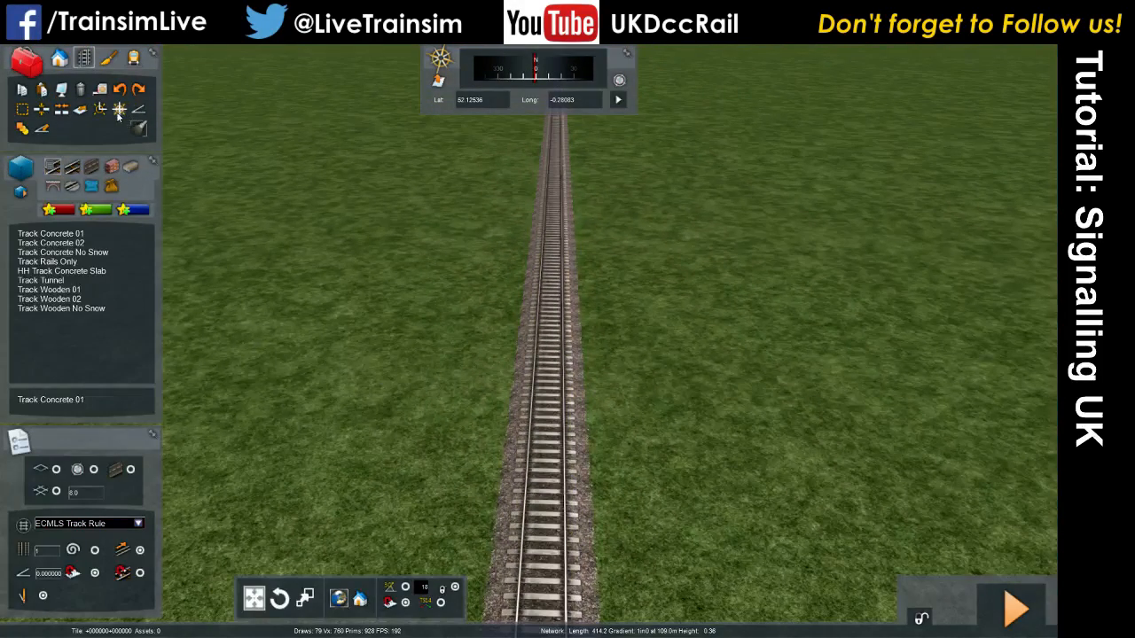
pyautogui.click(119, 109)
pyautogui.click(544, 454)
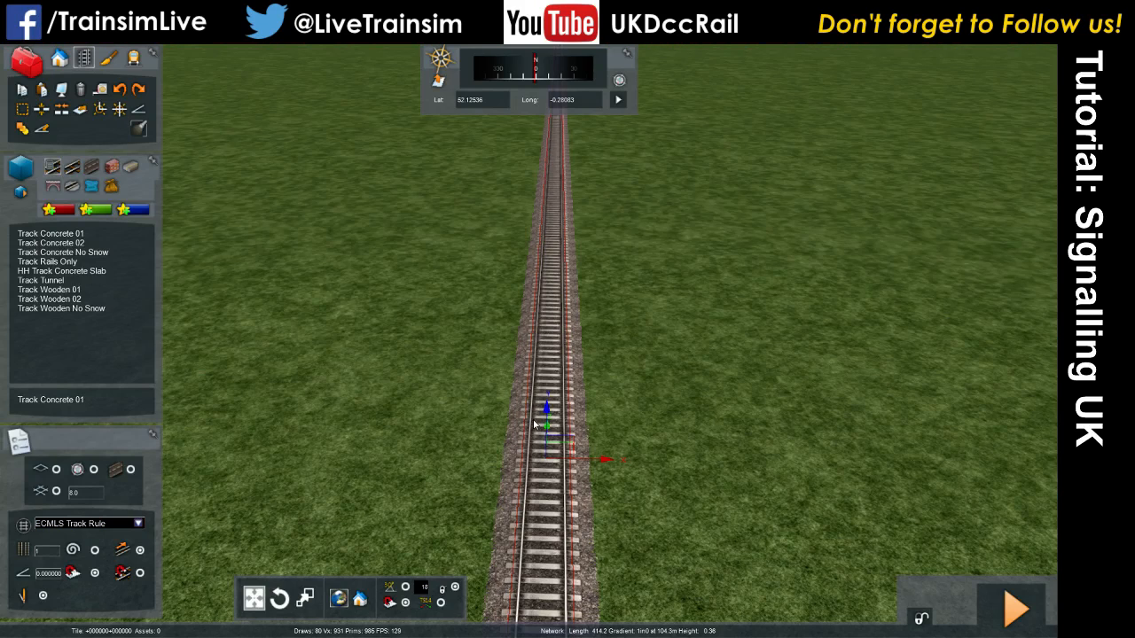
pyautogui.click(516, 325)
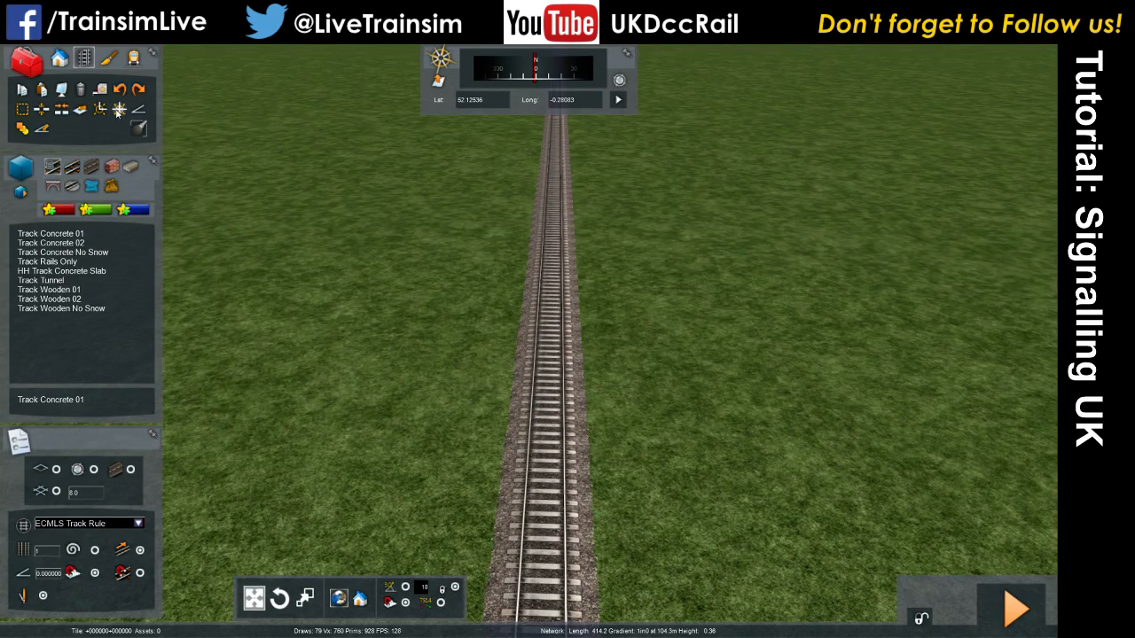
pyautogui.click(59, 232)
pyautogui.click(504, 424)
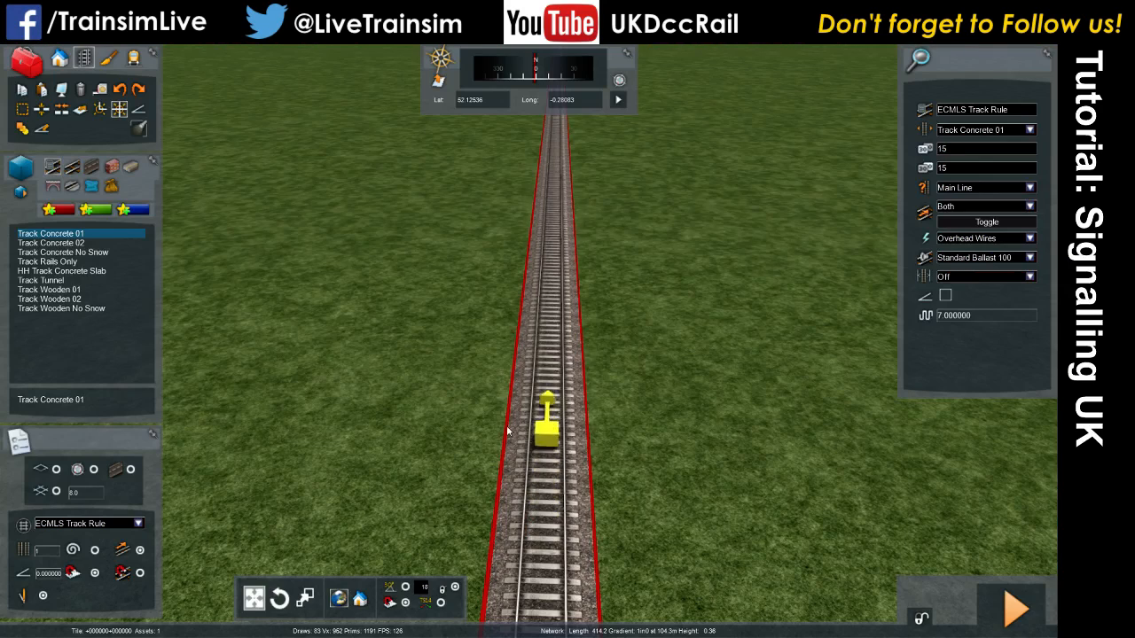
pyautogui.click(464, 381)
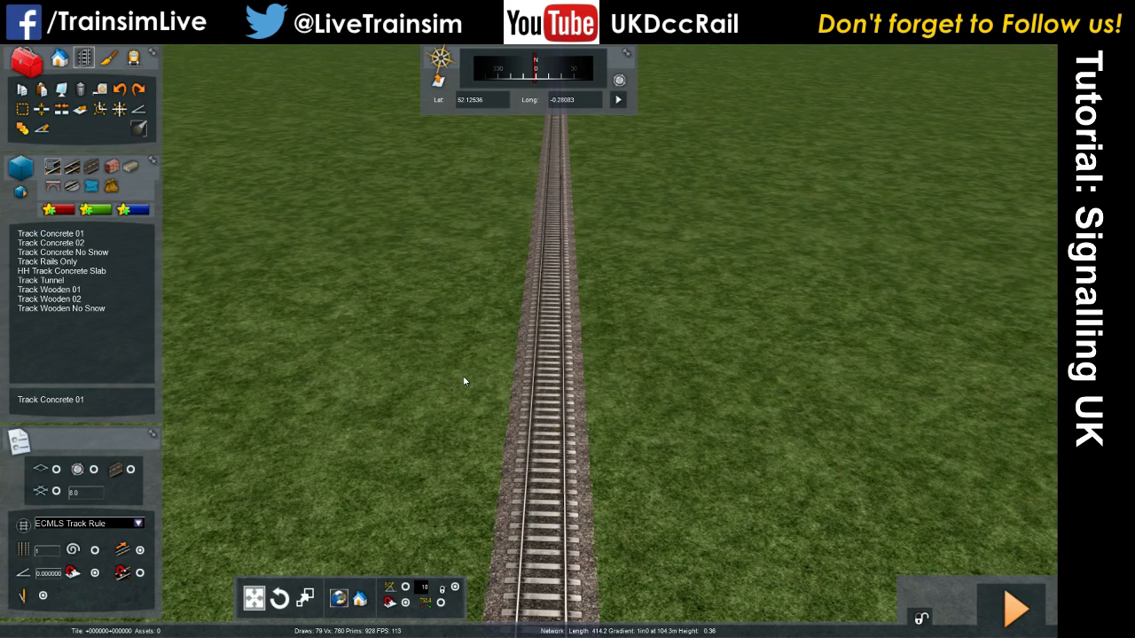
# Branch a short Track Concrete 01 section off the main line to its west side, ending parallel, with a 125 m curve radius.
pyautogui.click(117, 110)
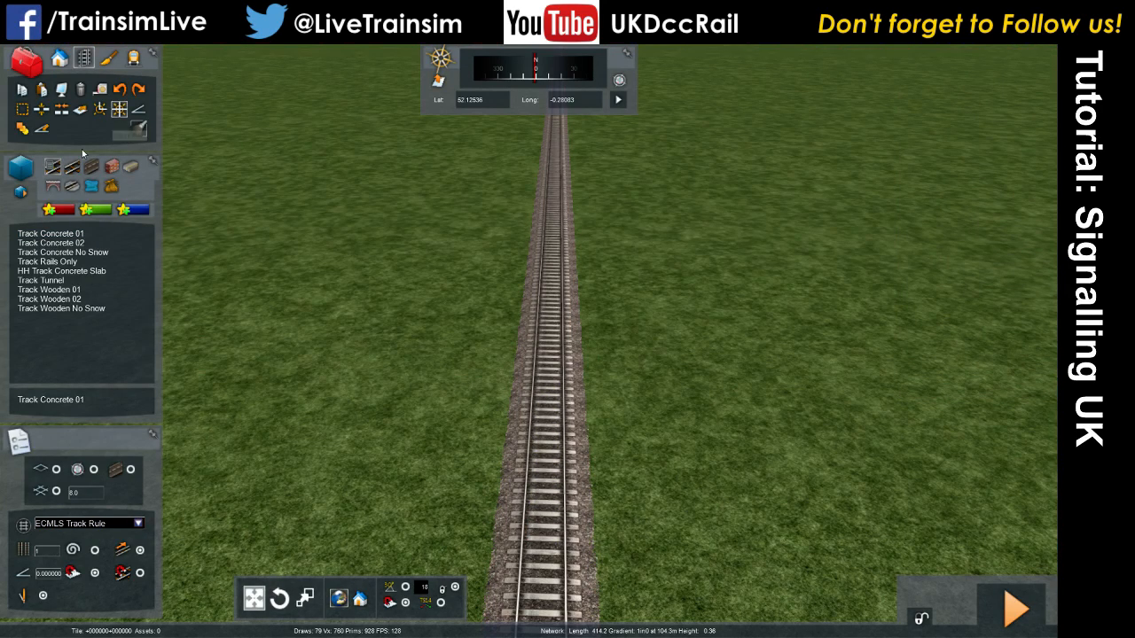
pyautogui.click(51, 235)
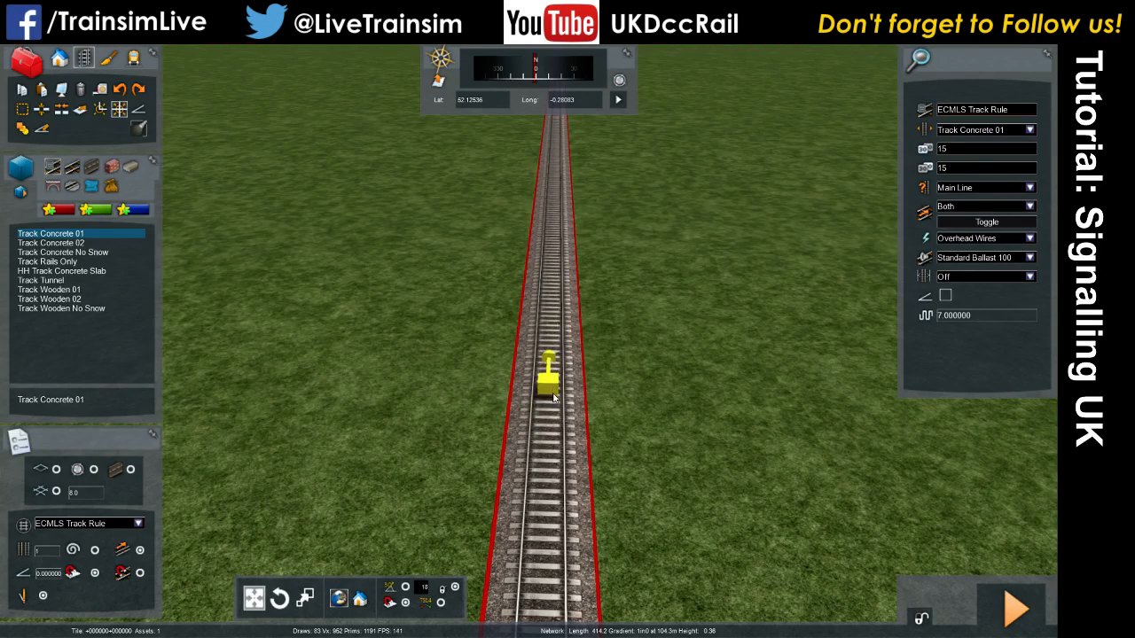
pyautogui.click(547, 465)
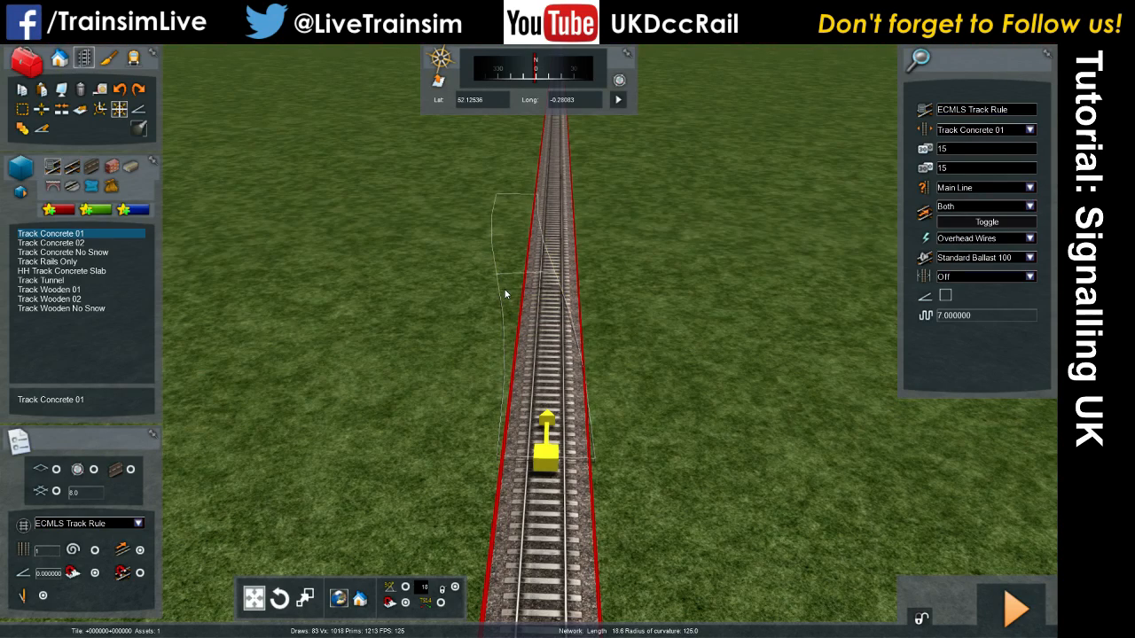
pyautogui.click(505, 293)
pyautogui.moveTo(505, 294); pyautogui.dragTo(473, 369, button='right')
pyautogui.press('Up')
pyautogui.press('Up')
pyautogui.press('Down')
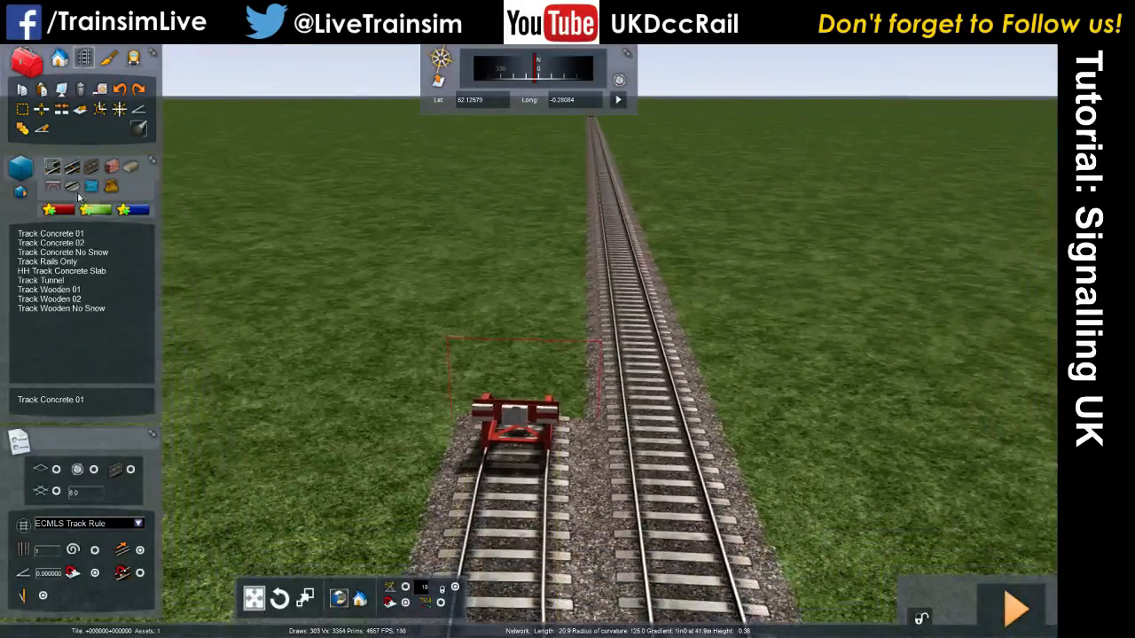
# Extend the branch from its buffer stop as straight Track Concrete 01 parallel to the main line, up to its far end.
pyautogui.click(59, 233)
pyautogui.click(534, 378)
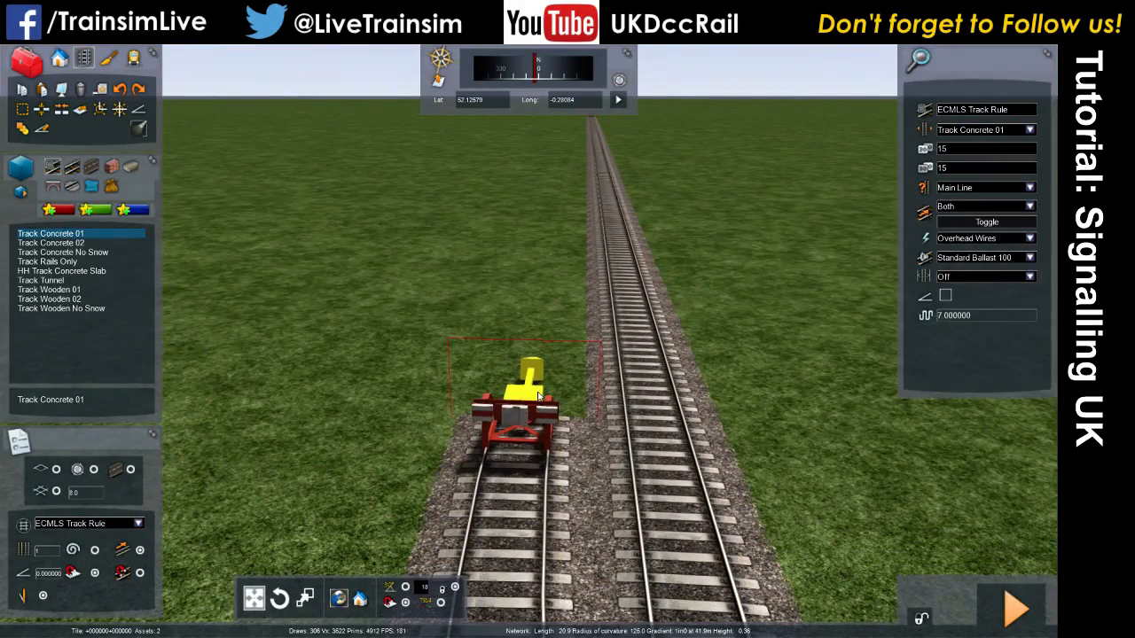
pyautogui.click(576, 120)
pyautogui.scroll(5, 576, 123)
pyautogui.moveTo(550, 303); pyautogui.dragTo(532, 222, button='right')
pyautogui.scroll(-3, 532, 338)
pyautogui.moveTo(518, 432); pyautogui.dragTo(500, 333, button='right')
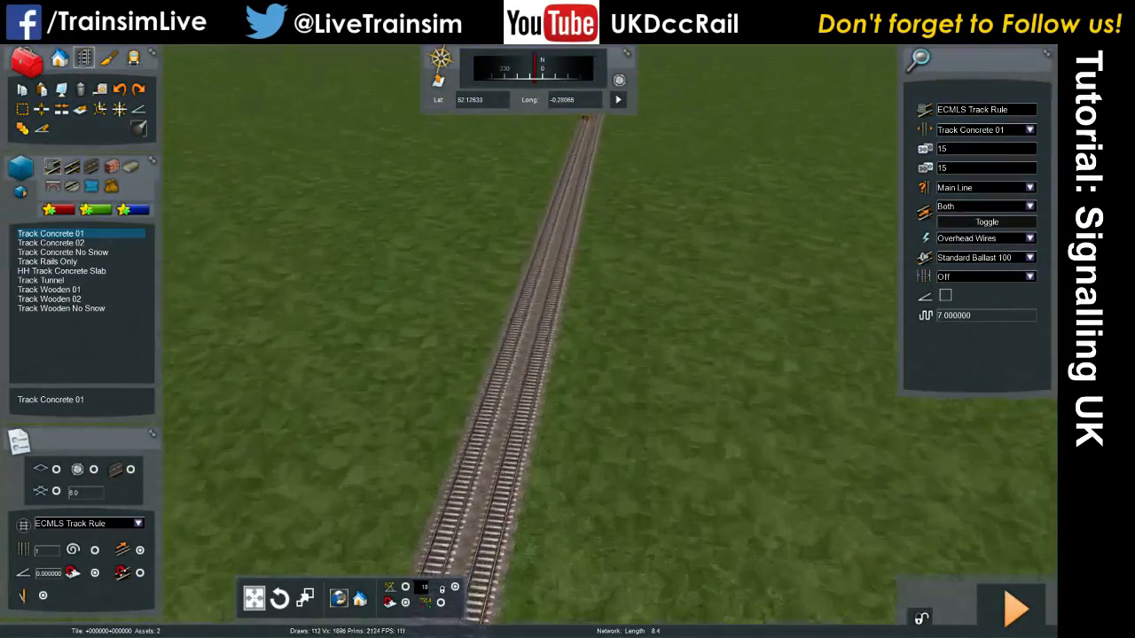
pyautogui.scroll(4, 494, 318)
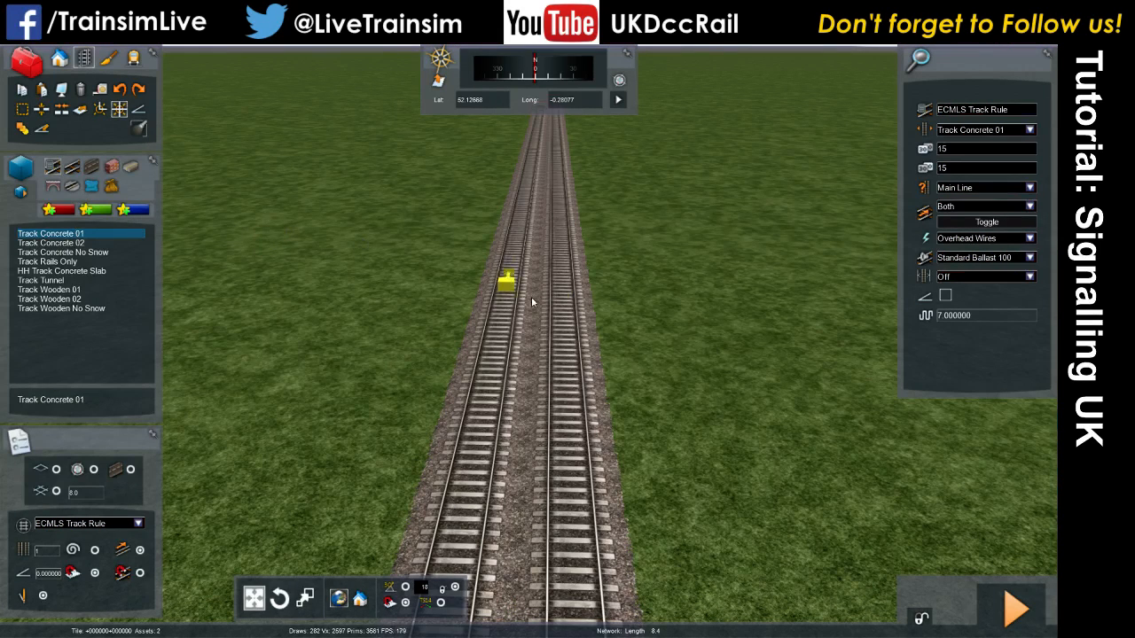
pyautogui.rightClick(422, 349)
pyautogui.moveTo(422, 350); pyautogui.dragTo(422, 350, button='right')
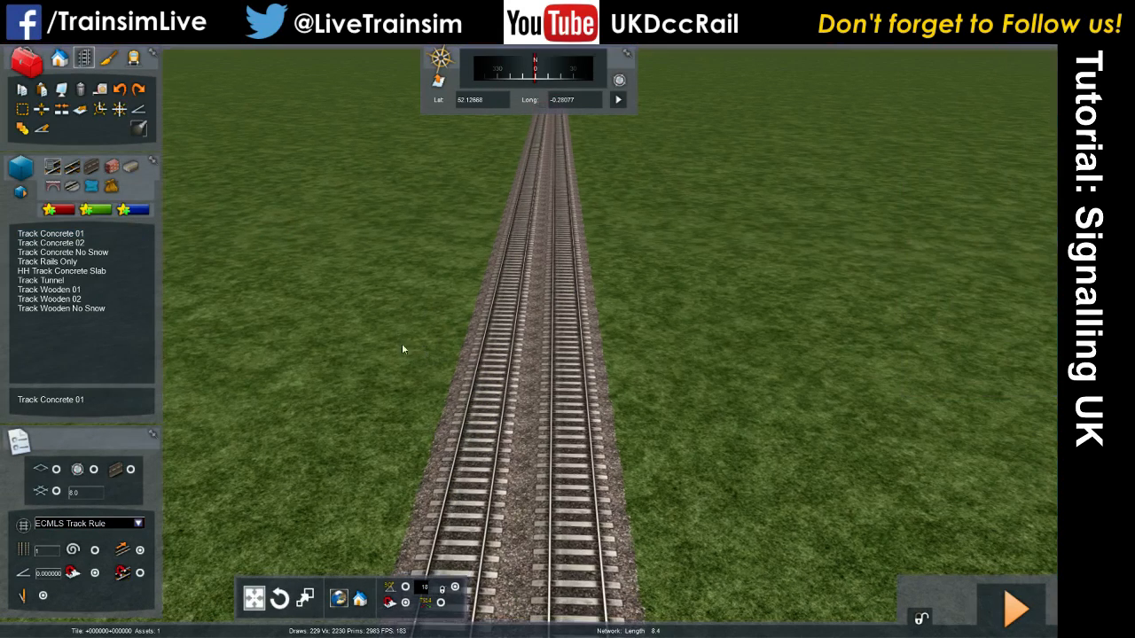
# Lay a Track Concrete 01 crossover from the main line to the parallel track, heading south.
pyautogui.click(119, 108)
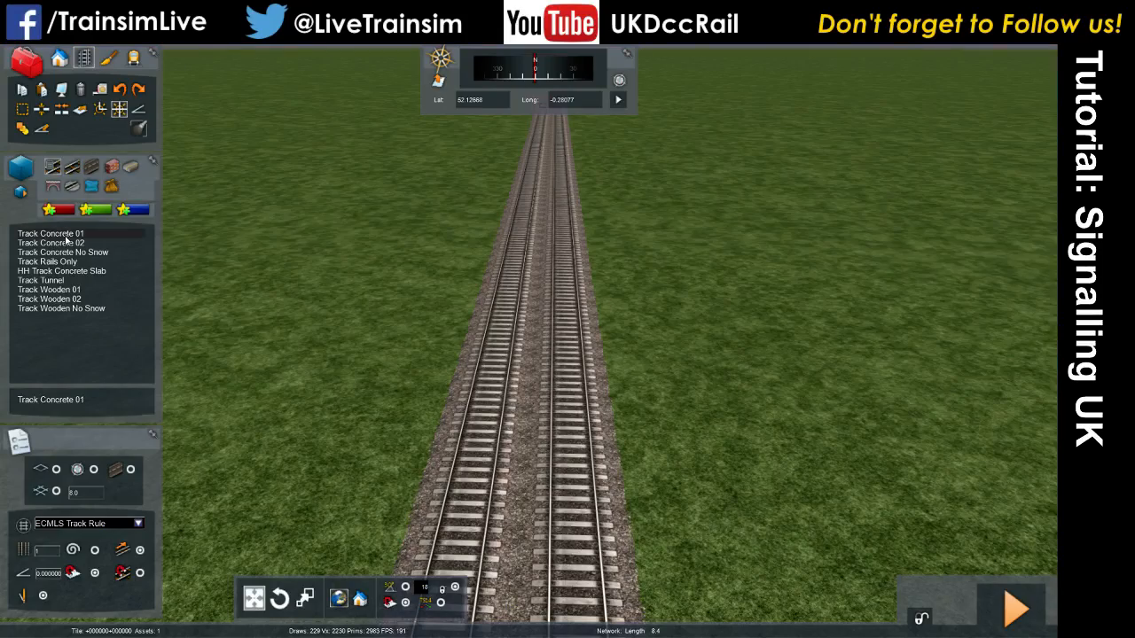
pyautogui.click(62, 233)
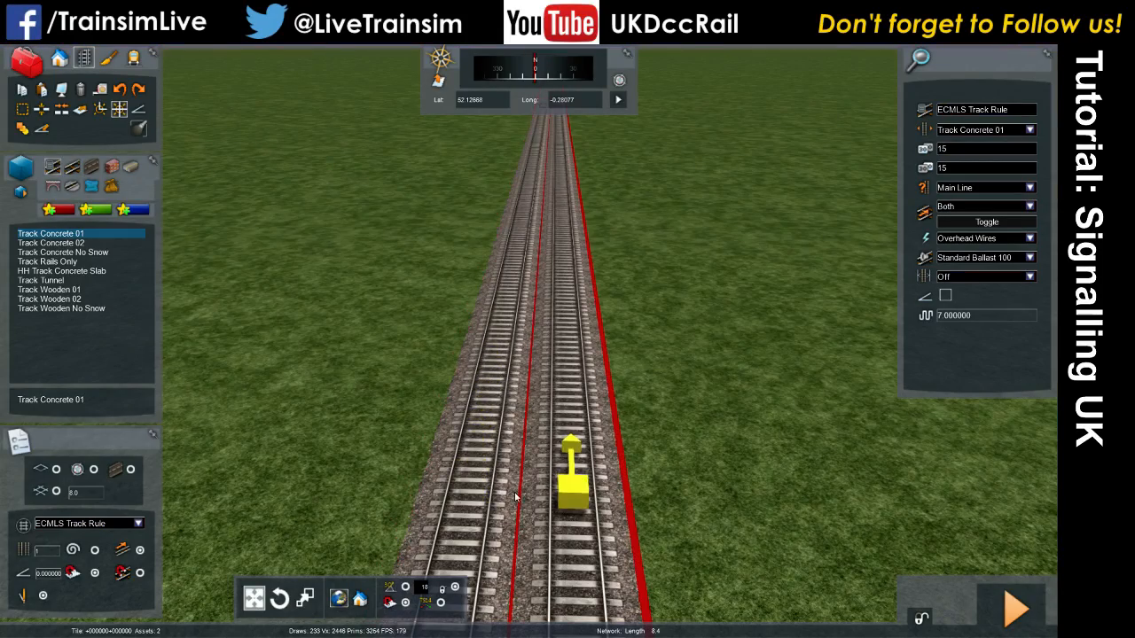
pyautogui.press('Up')
pyautogui.moveTo(542, 293); pyautogui.dragTo(552, 384, button='right')
pyautogui.press('Right')
pyautogui.click(532, 544)
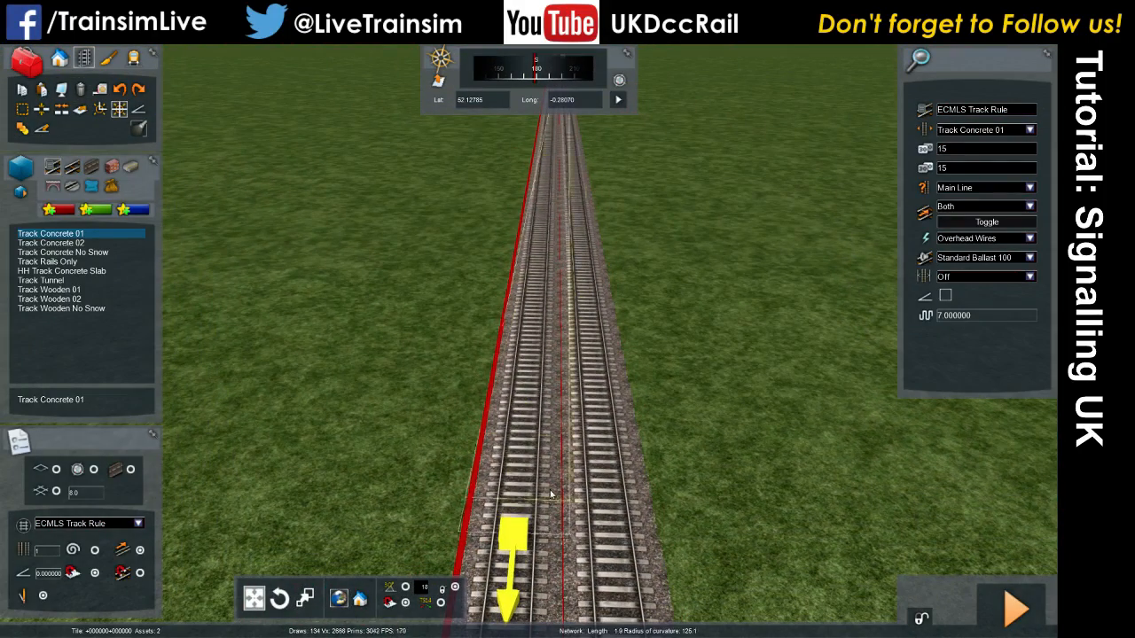
pyautogui.click(580, 337)
pyautogui.moveTo(580, 337); pyautogui.dragTo(670, 328, button='right')
pyautogui.press('Down')
pyautogui.press('Up')
pyautogui.moveTo(578, 360)
pyautogui.mouseDown(button='right')
pyautogui.moveTo(657, 372)
pyautogui.moveTo(612, 345)
pyautogui.moveTo(576, 345)
pyautogui.mouseUp(button='right')
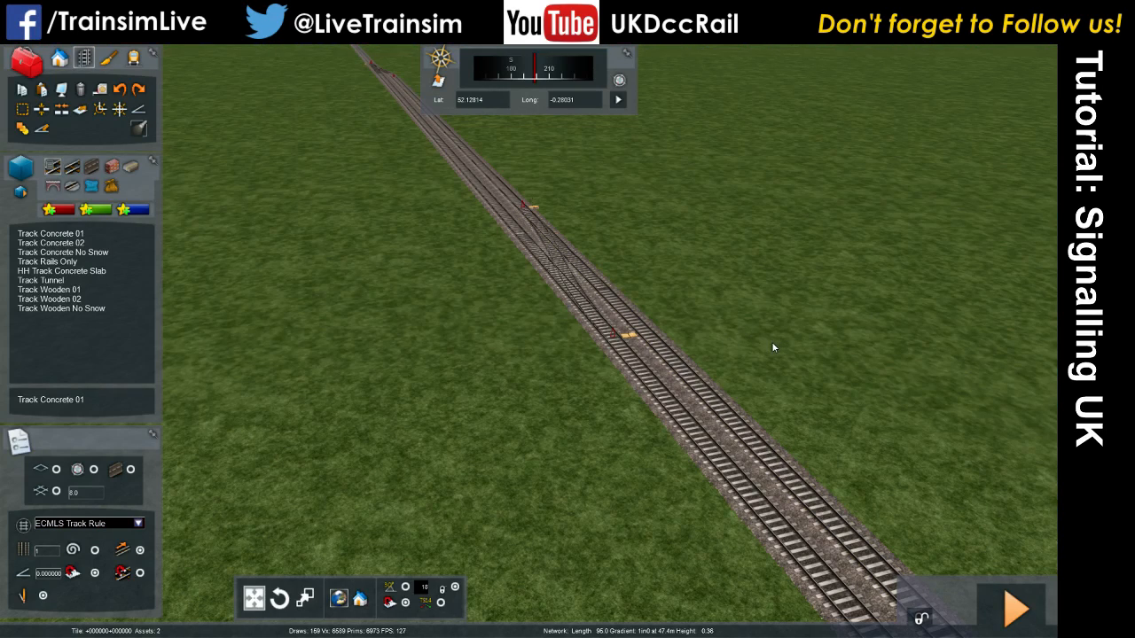
# Examine the track layout from the single-line buffer stop up to the junctions and the parallel tracks.
pyautogui.moveTo(699, 373); pyautogui.dragTo(790, 341, button='right')
pyautogui.press('Up')
pyautogui.press('Up')
pyautogui.press('Left')
pyautogui.moveTo(568, 342); pyautogui.dragTo(745, 395, button='right')
pyautogui.press('Left')
pyautogui.press('Left')
pyautogui.press('Left')
pyautogui.press('Left')
pyautogui.moveTo(641, 428); pyautogui.dragTo(714, 413, button='right')
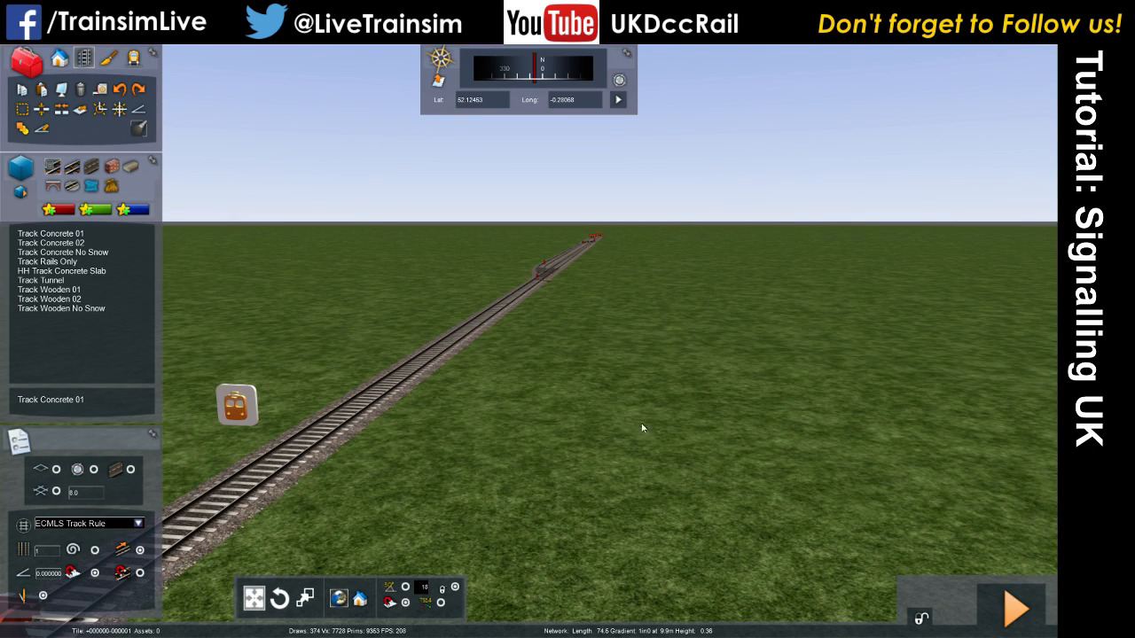
pyautogui.press('Up')
pyautogui.moveTo(623, 449); pyautogui.dragTo(645, 480, button='right')
pyautogui.press('Up')
pyautogui.press('Down')
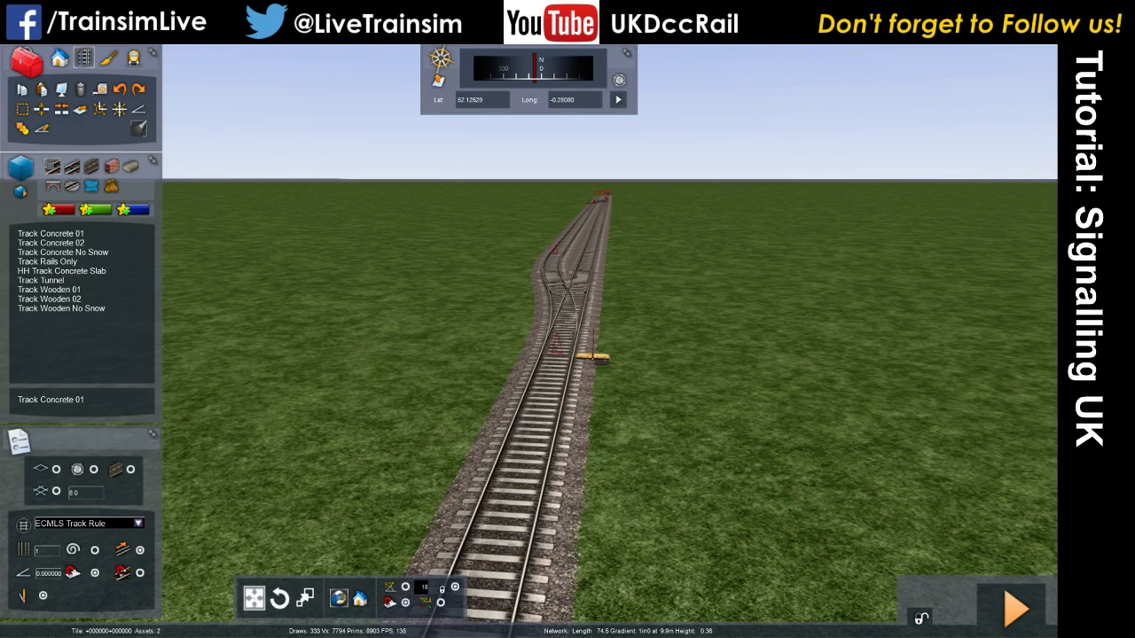
pyautogui.moveTo(574, 467); pyautogui.dragTo(611, 476, button='right')
pyautogui.press('Down')
pyautogui.press('Down')
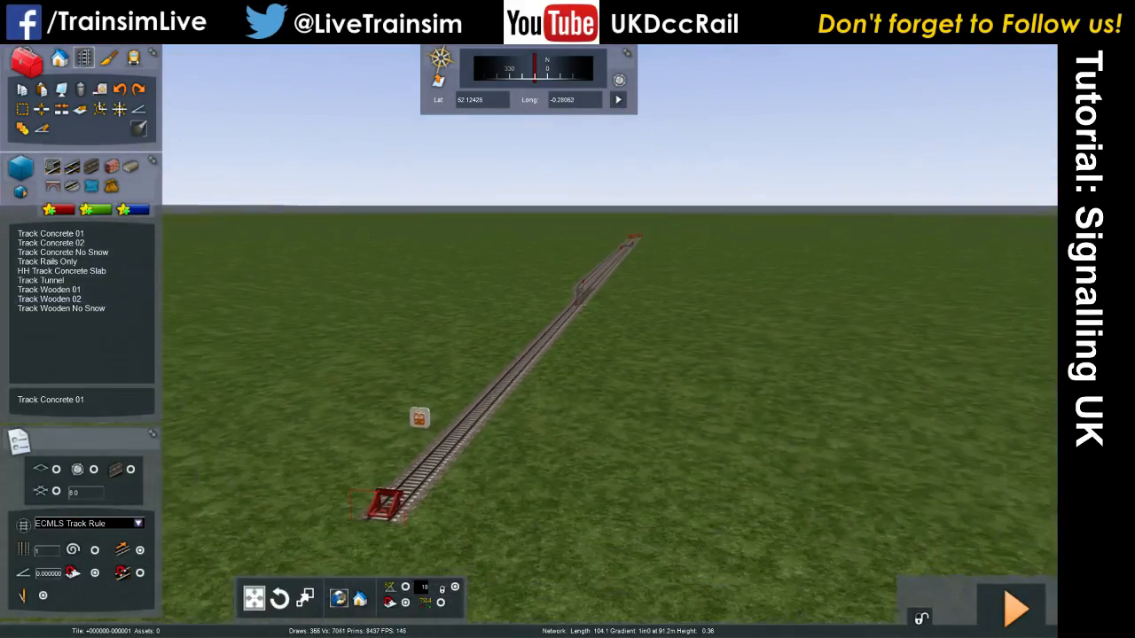
pyautogui.press('Up')
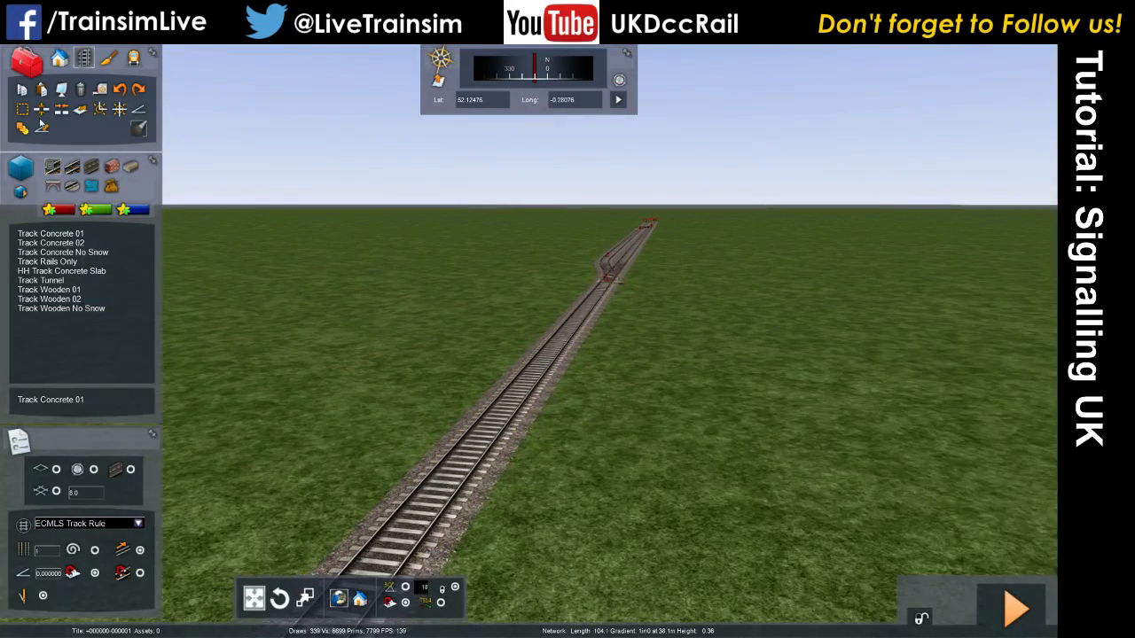
# Switch to scenery objects, list the signal assets and browse through the available types.
pyautogui.click(60, 58)
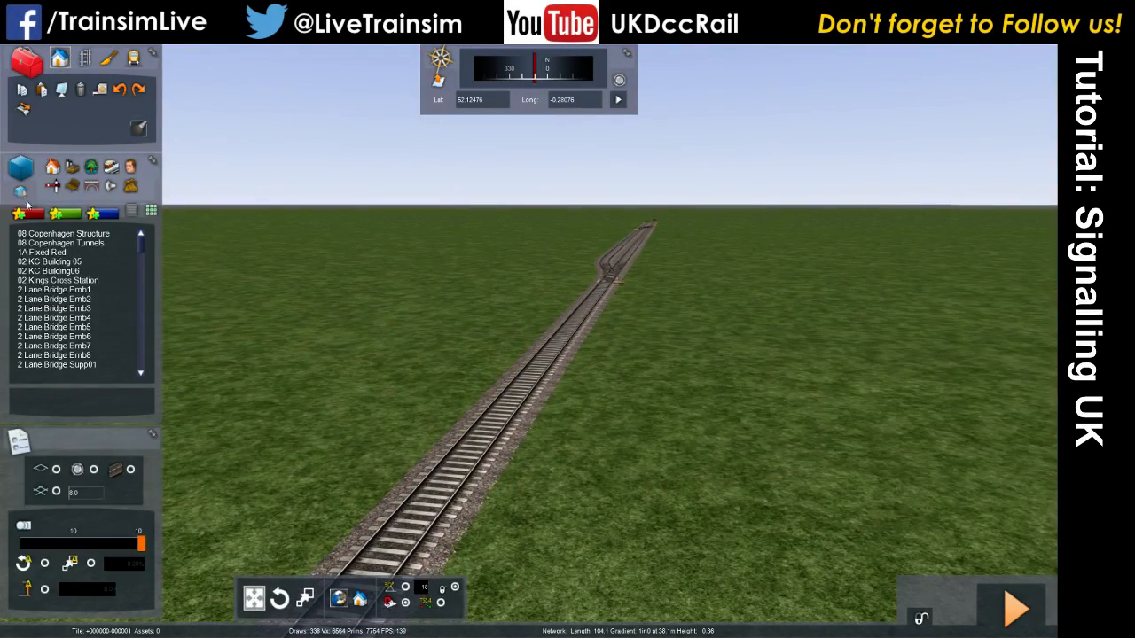
pyautogui.click(52, 188)
pyautogui.scroll(-10, 73, 308)
pyautogui.scroll(-5, 72, 308)
pyautogui.scroll(10, 57, 306)
pyautogui.scroll(5, 55, 297)
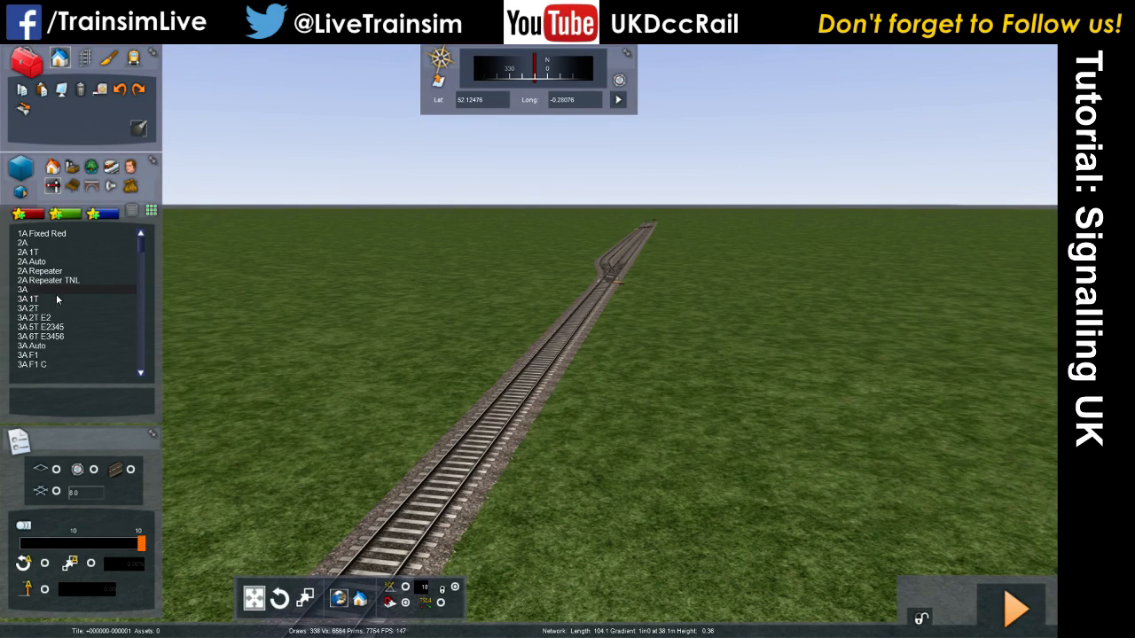
# Preview the 1A Fixed Red, 2A, 3A and 4A signals beside the single line without placing them.
pyautogui.click(36, 234)
pyautogui.click(383, 472)
pyautogui.press('Up')
pyautogui.moveTo(413, 468); pyautogui.dragTo(387, 456, button='right')
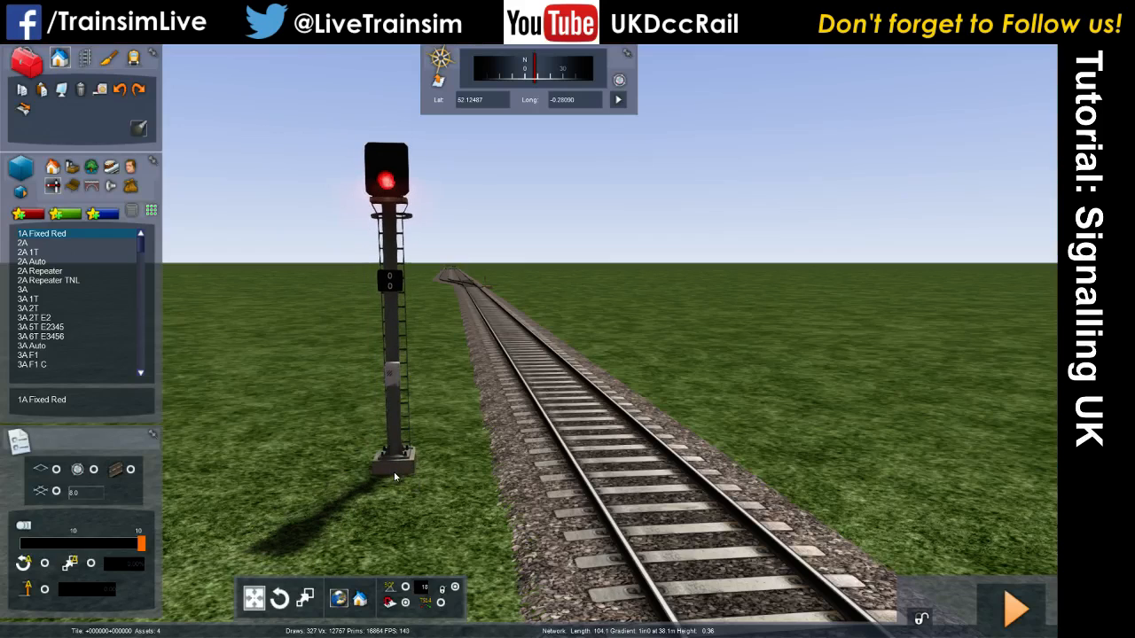
pyautogui.click(27, 252)
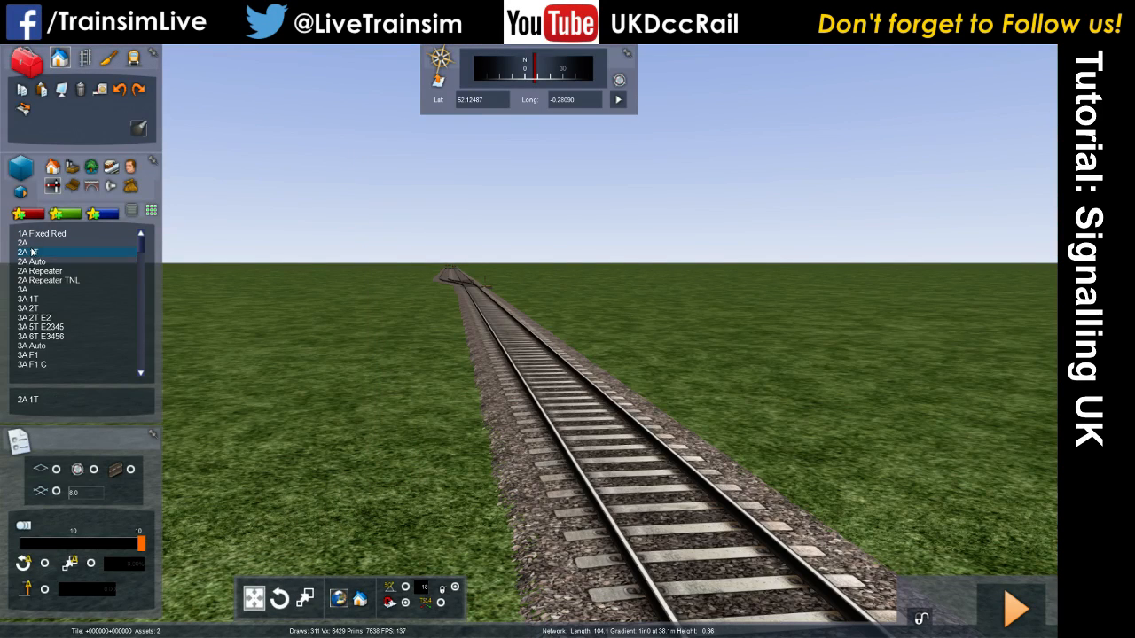
pyautogui.click(23, 242)
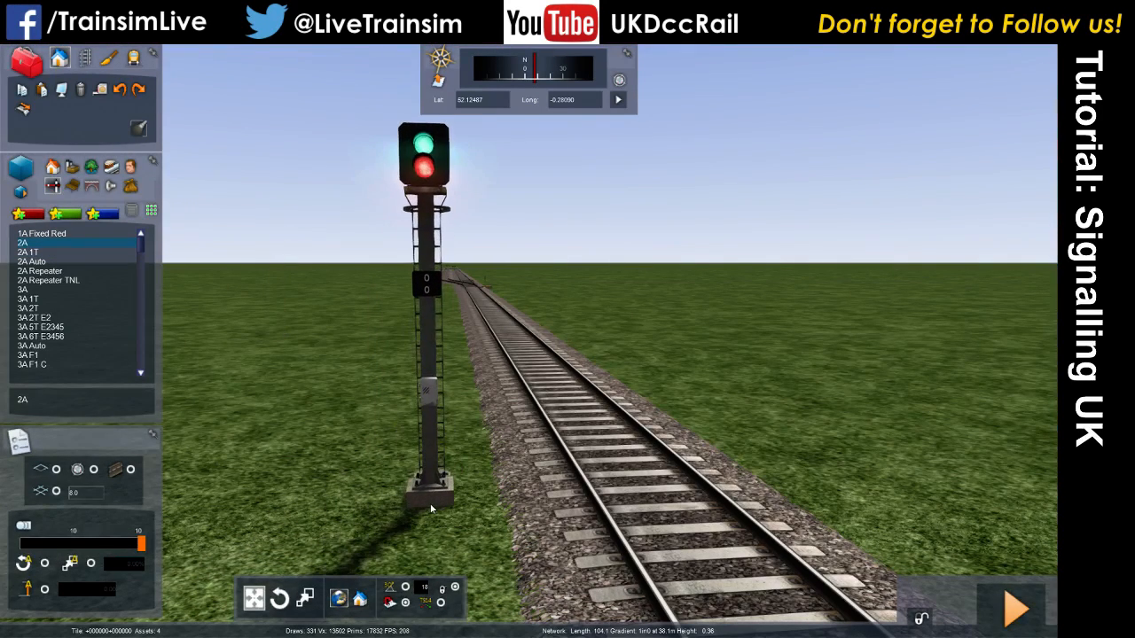
pyautogui.click(80, 290)
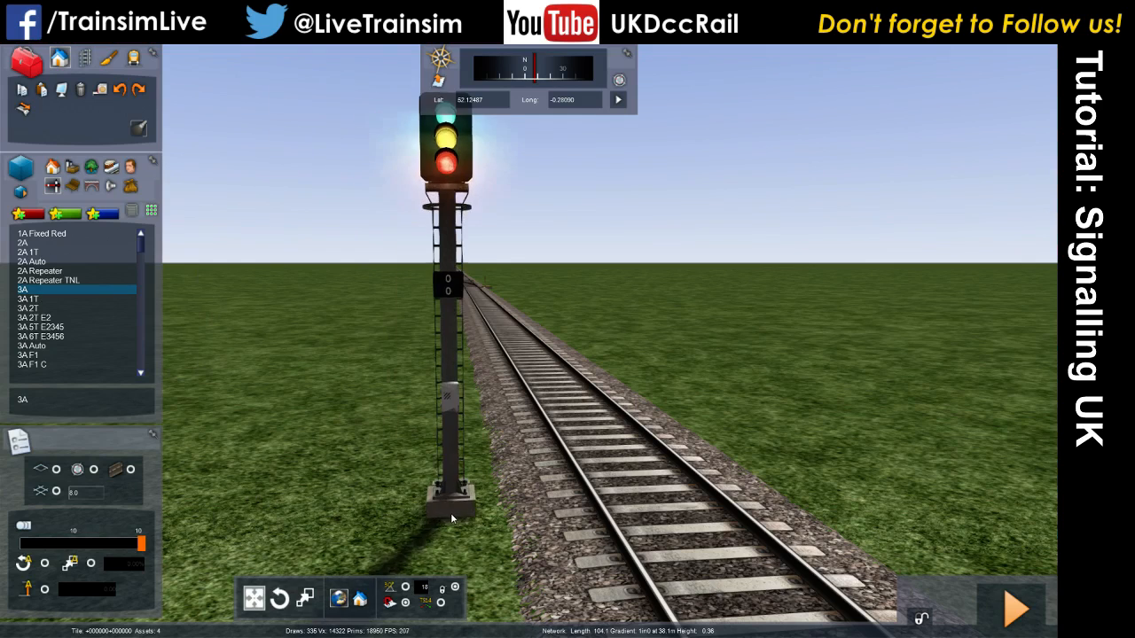
pyautogui.scroll(-5, 100, 296)
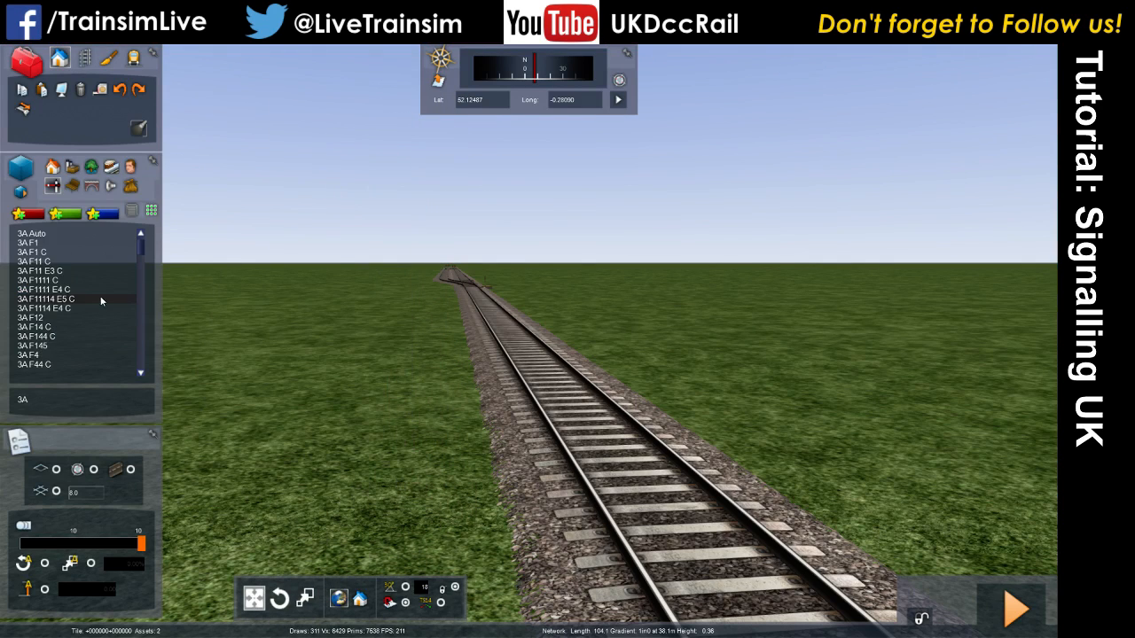
pyautogui.scroll(-4, 75, 312)
pyautogui.click(55, 306)
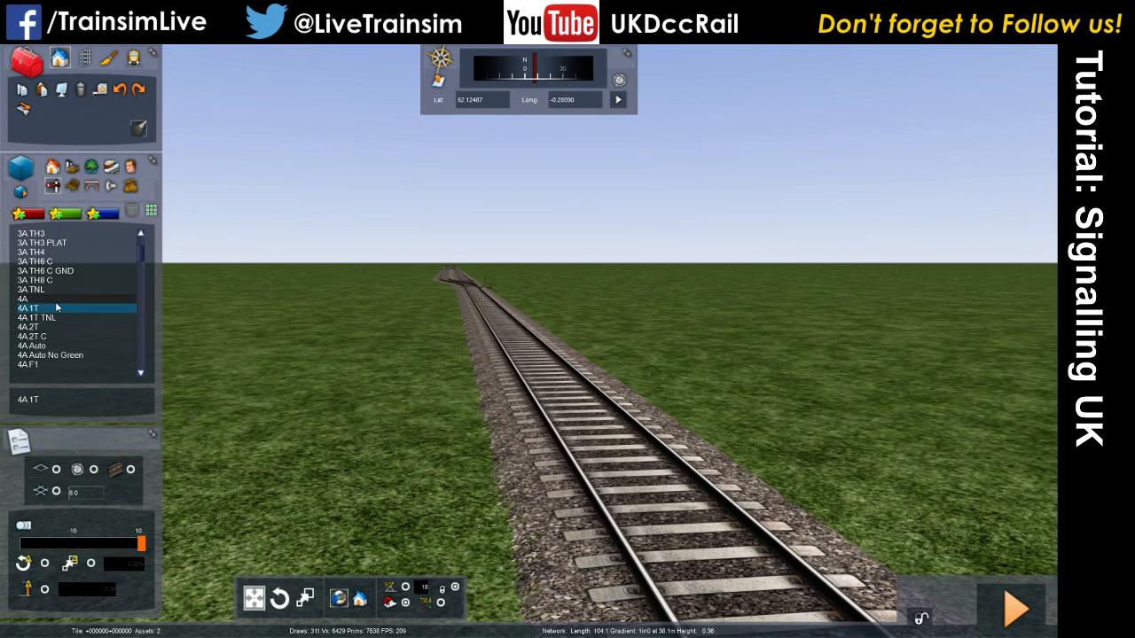
pyautogui.click(76, 299)
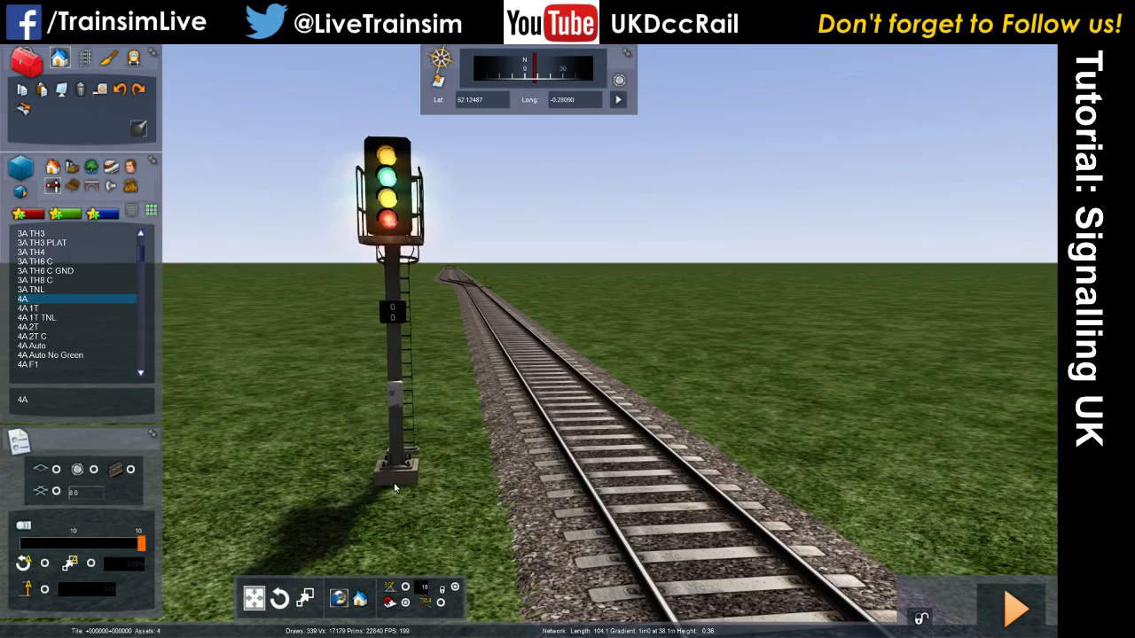
pyautogui.scroll(-4, 83, 334)
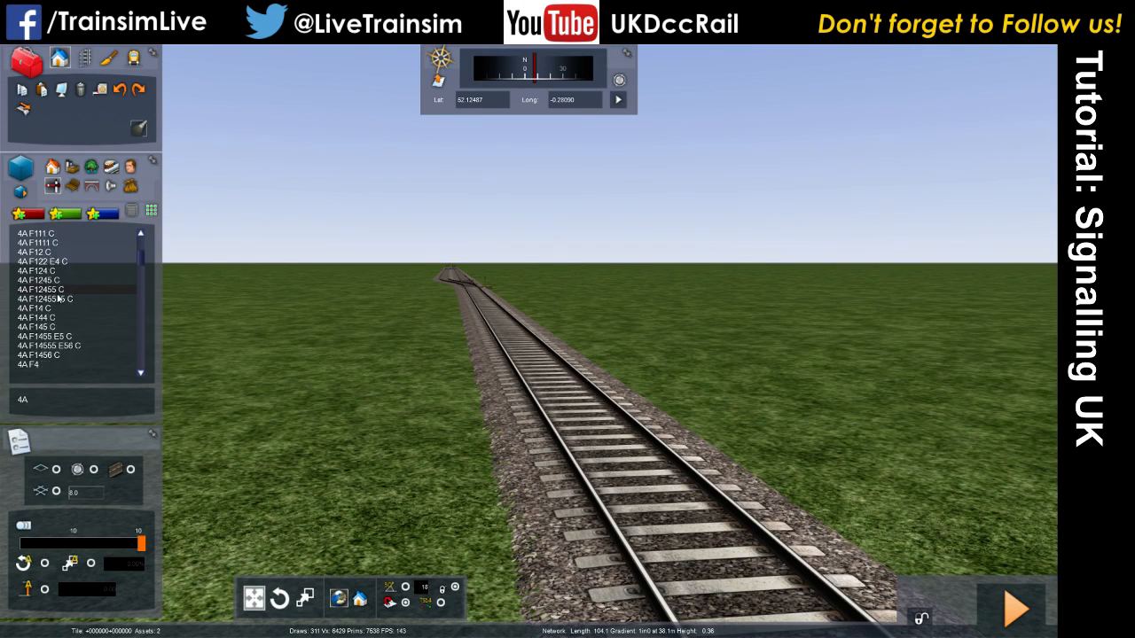
# Place a trial 2A signal on the west side of the single line, put its link on the track, and delete it again.
pyautogui.scroll(10, 61, 300)
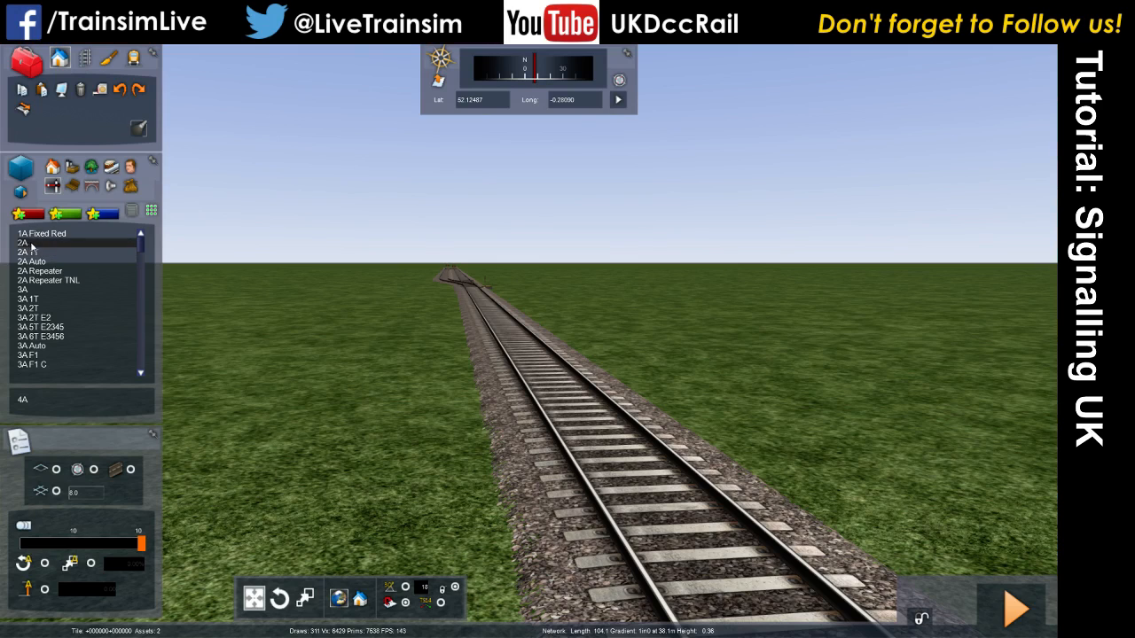
pyautogui.click(31, 245)
pyautogui.click(410, 494)
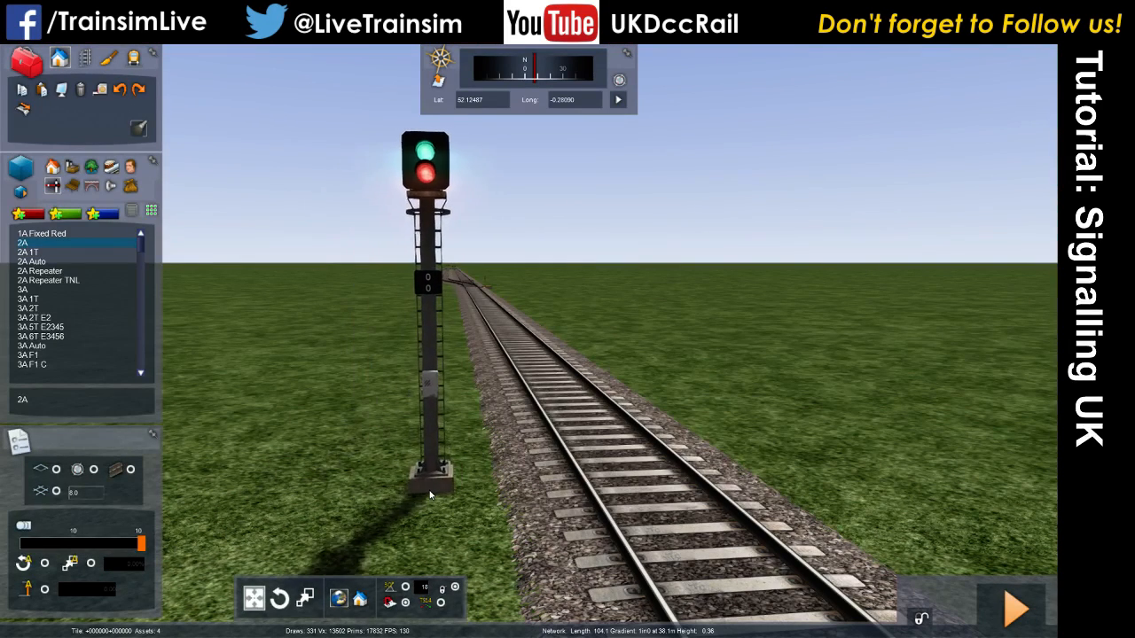
pyautogui.moveTo(416, 497)
pyautogui.mouseDown()
pyautogui.moveTo(443, 497)
pyautogui.moveTo(399, 496)
pyautogui.moveTo(430, 493)
pyautogui.mouseUp()
pyautogui.click(433, 491)
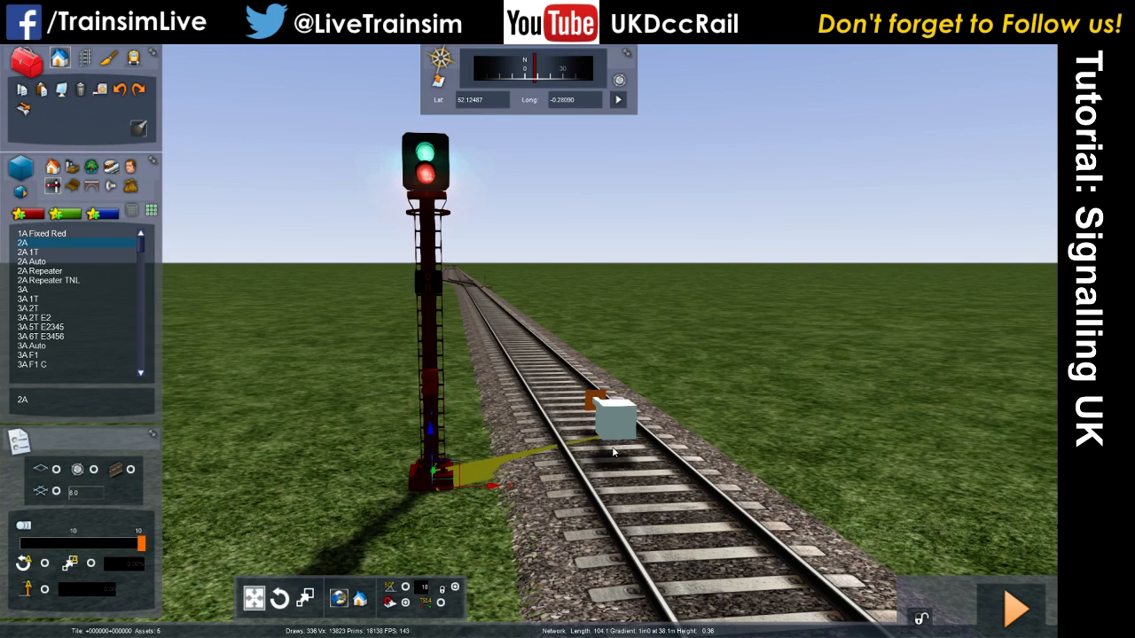
pyautogui.click(614, 412)
pyautogui.rightClick(270, 432)
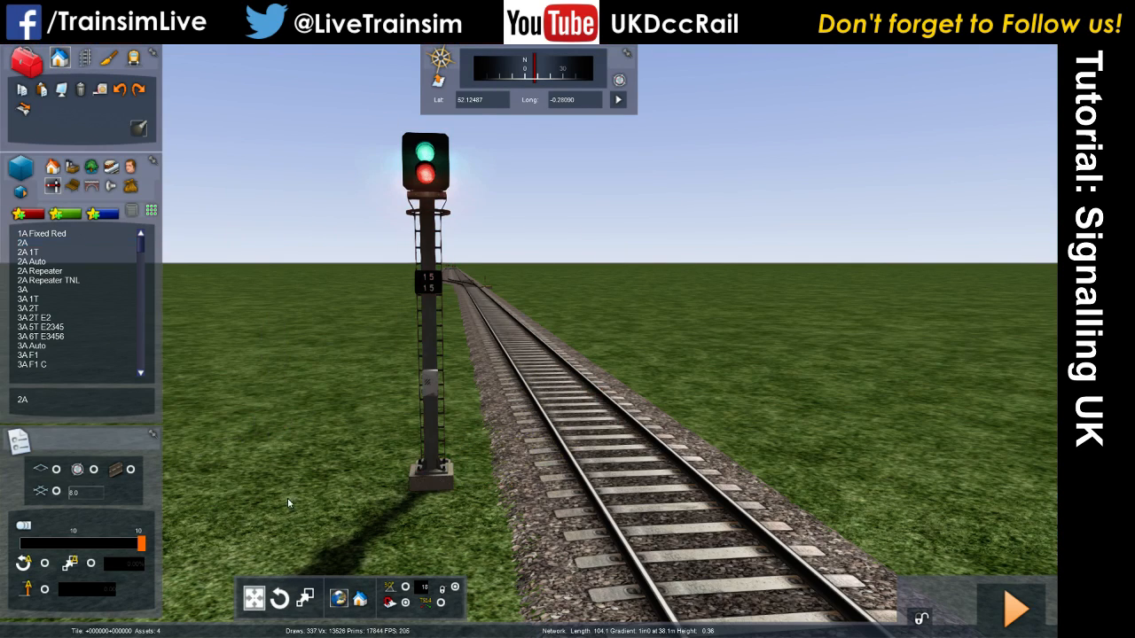
pyautogui.click(432, 479)
pyautogui.press('Delete')
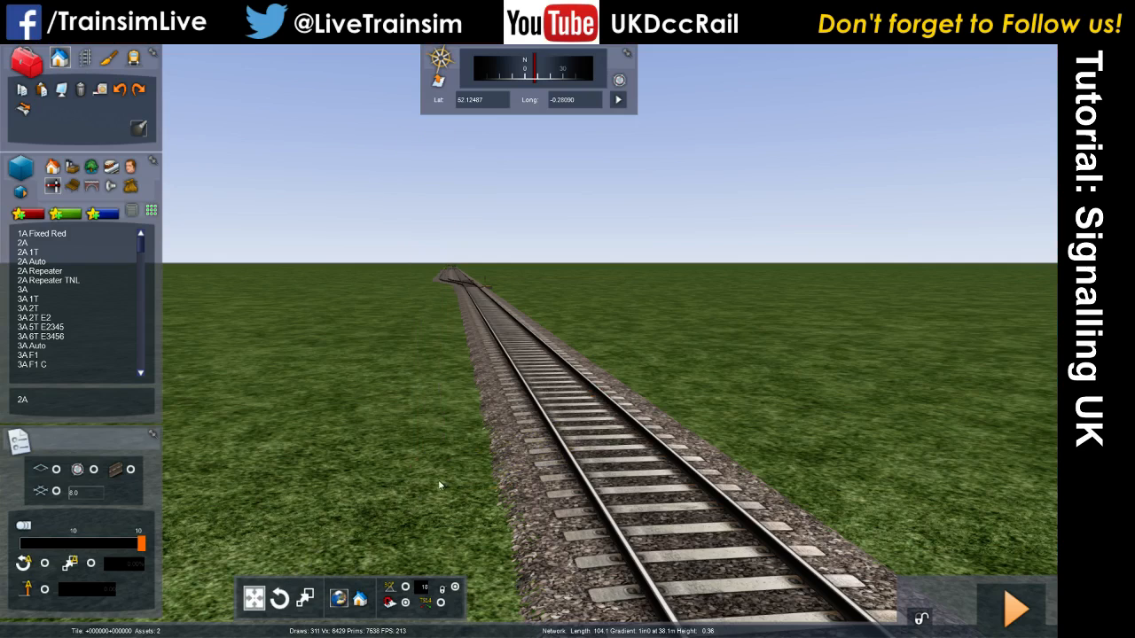
# Place a trial 2A 1T signal beside the single line with both links on the track, and delete it again.
pyautogui.click(39, 254)
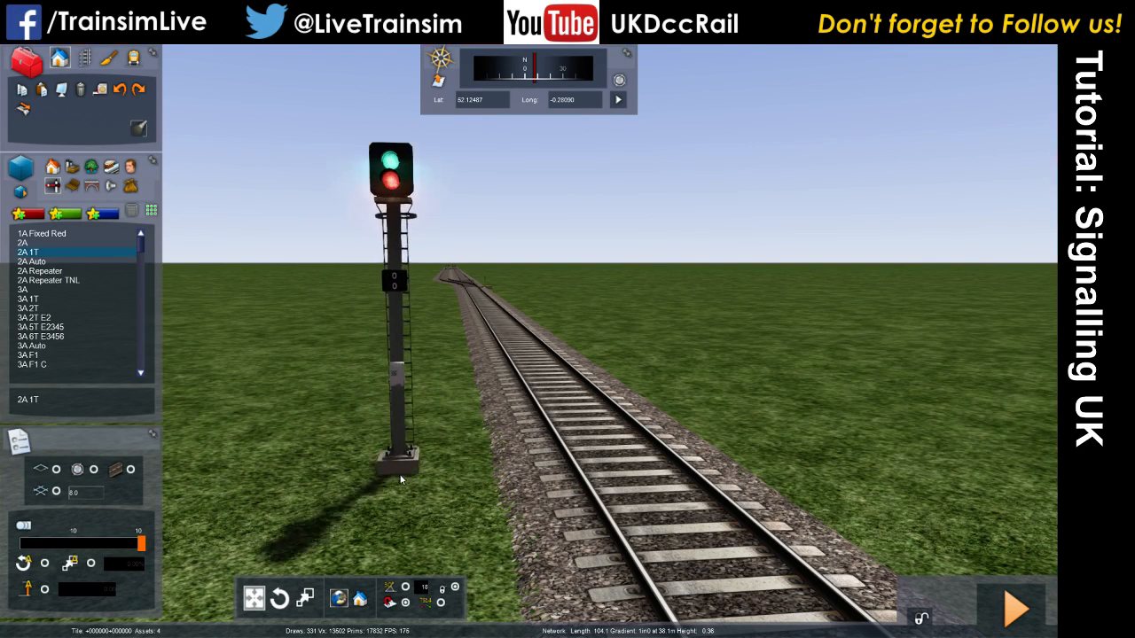
pyautogui.click(445, 512)
pyautogui.click(649, 482)
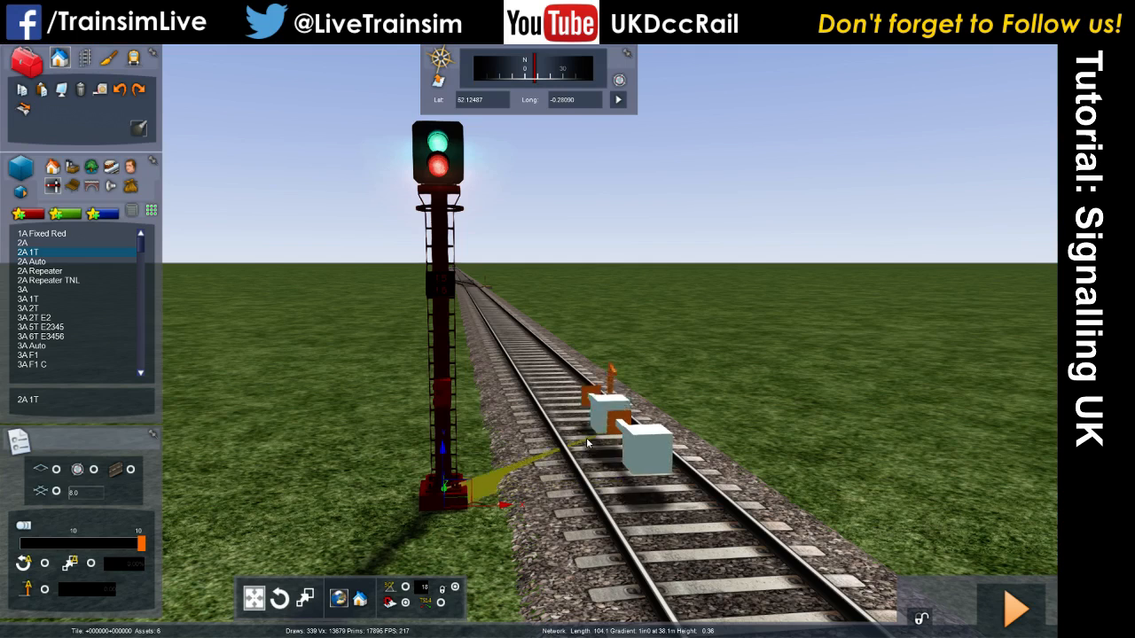
pyautogui.click(554, 376)
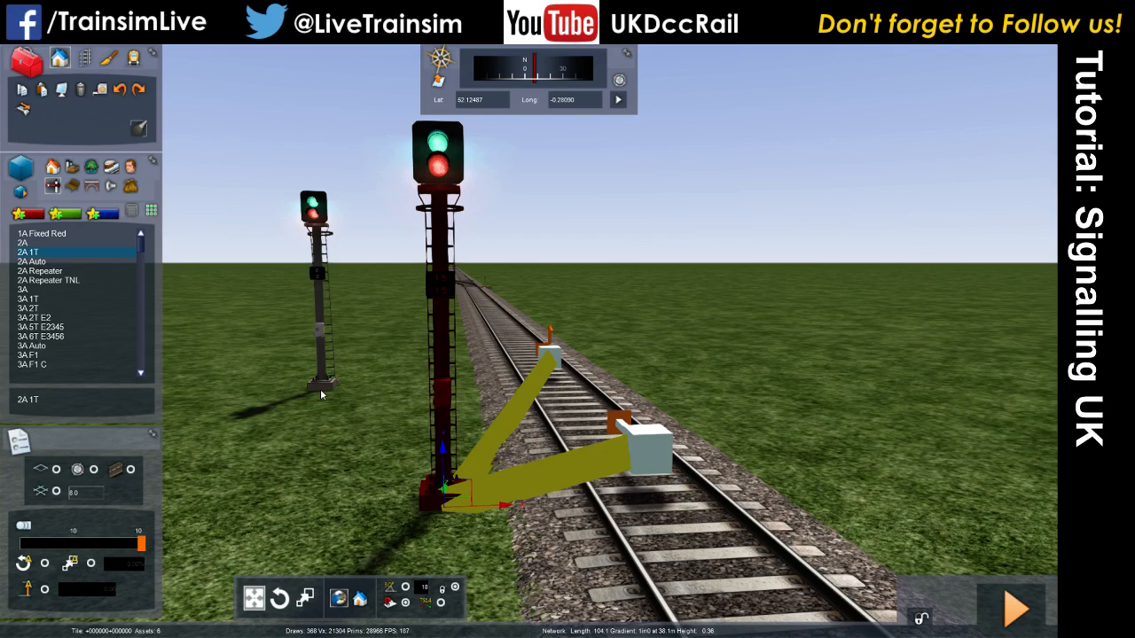
pyautogui.rightClick(321, 391)
pyautogui.click(441, 489)
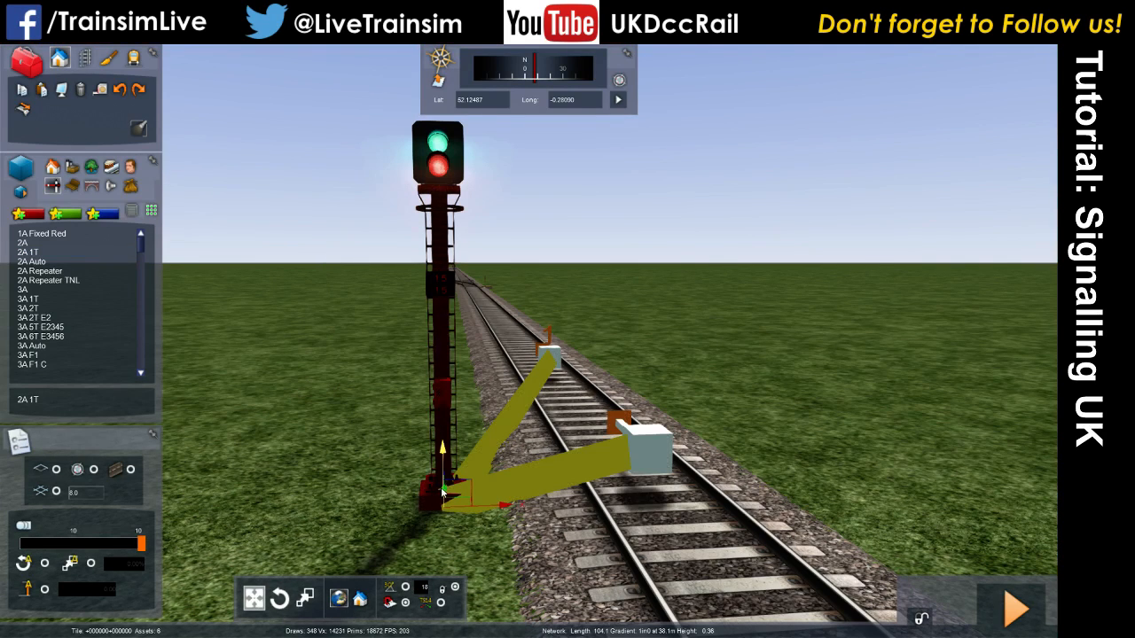
pyautogui.press('Delete')
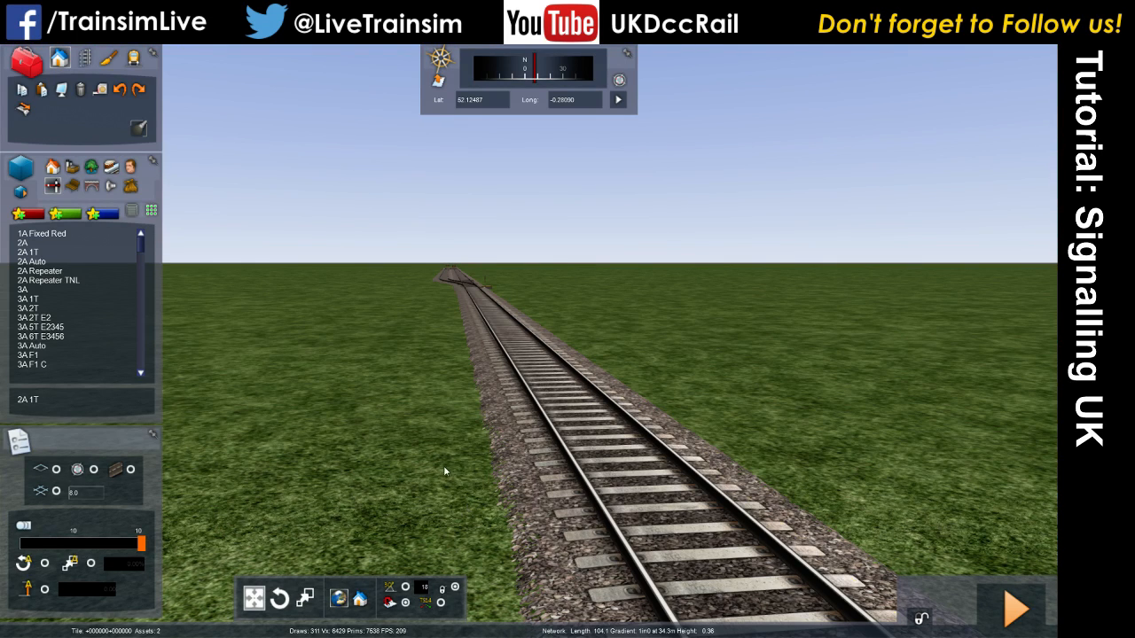
# Place a 2A 1T signal west of the single line, with one link next to it and link 1 further along the track.
pyautogui.press('Down')
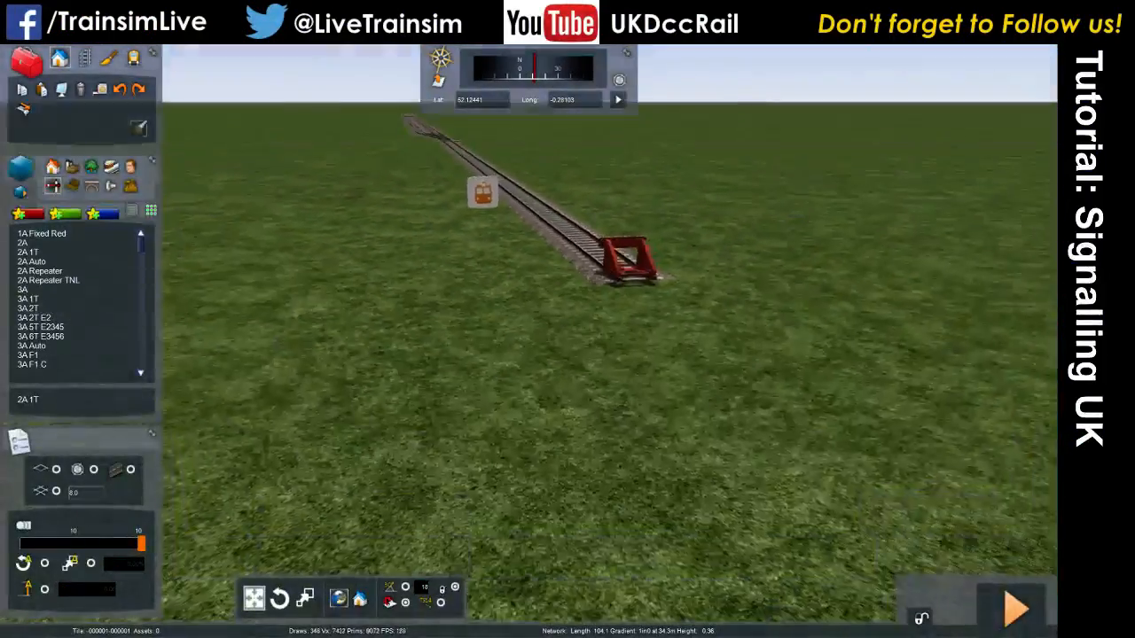
pyautogui.press('Up')
pyautogui.press('Up')
pyautogui.moveTo(396, 320); pyautogui.dragTo(396, 364, button='right')
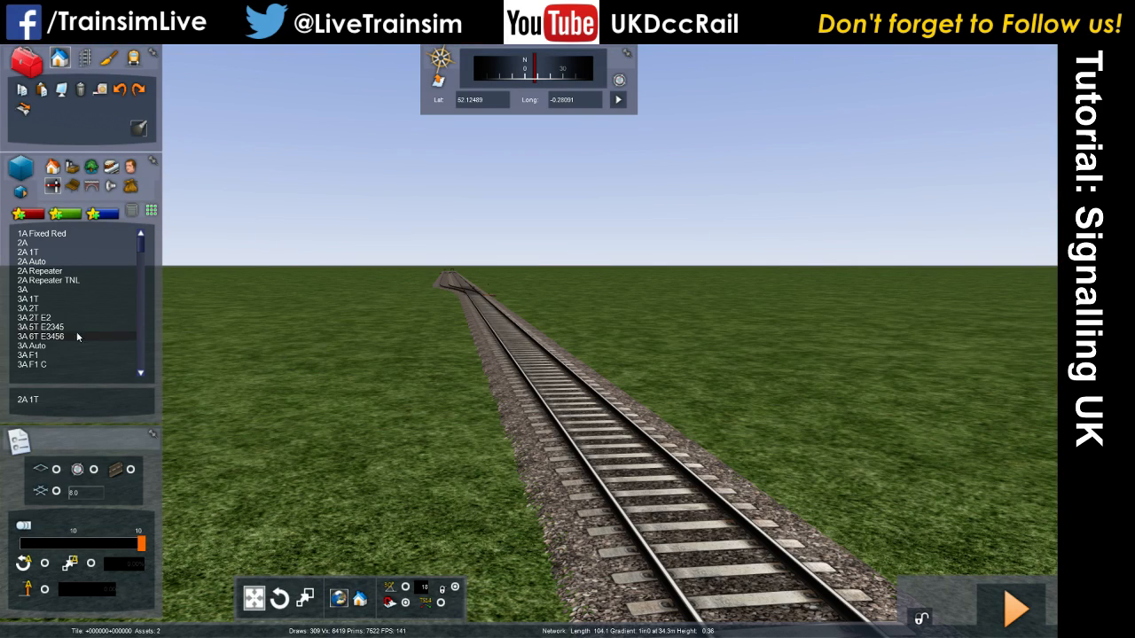
pyautogui.click(39, 255)
pyautogui.click(444, 518)
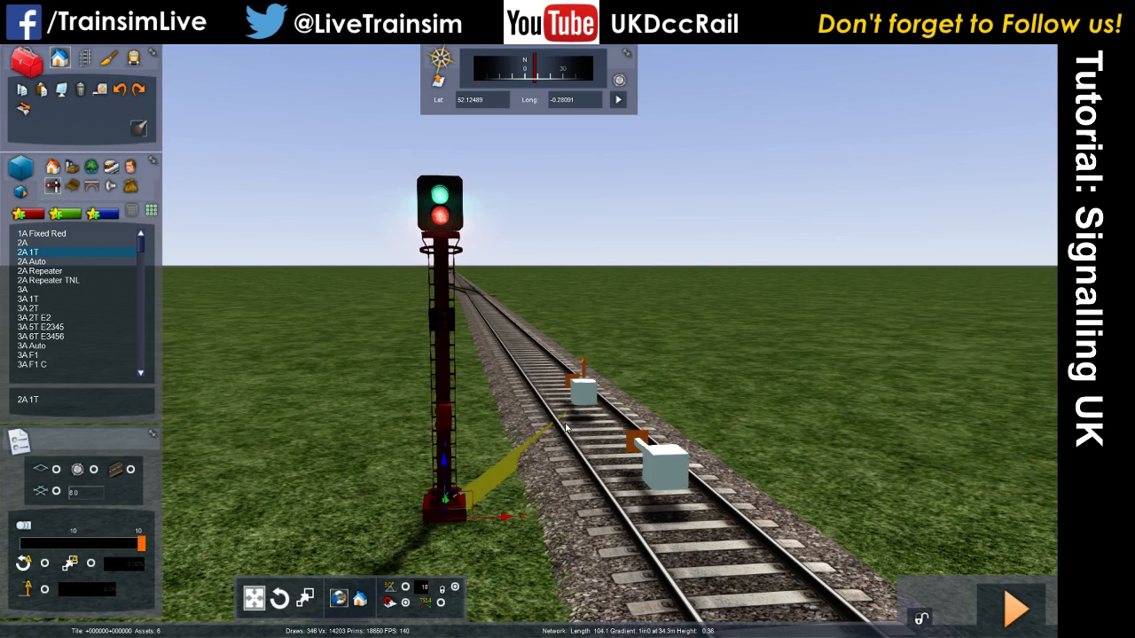
pyautogui.click(308, 457)
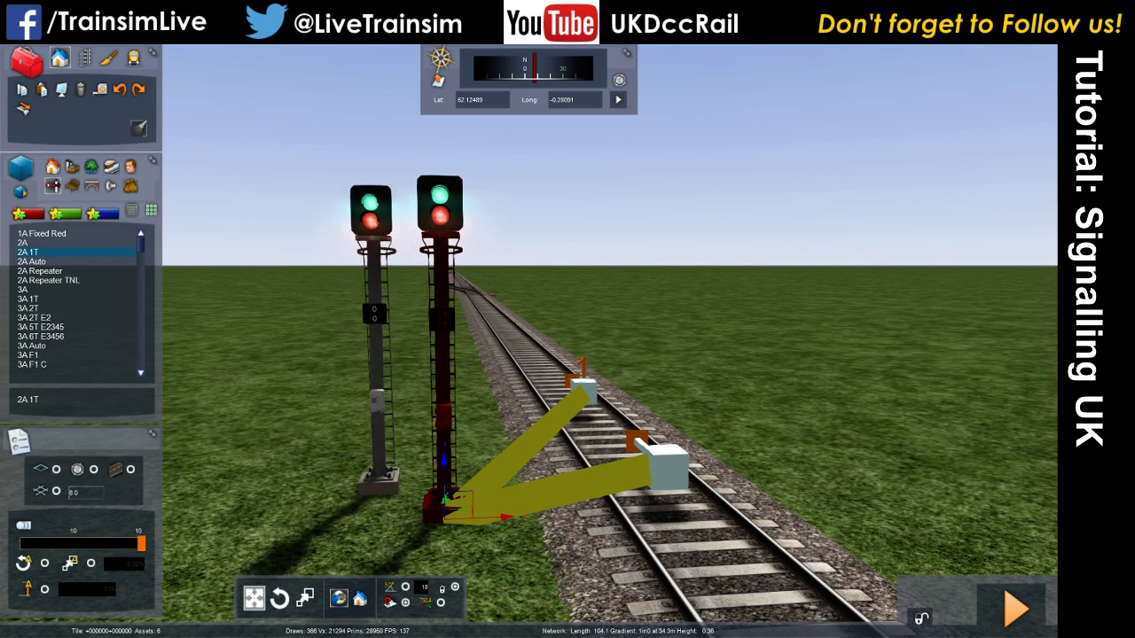
pyautogui.rightClick(410, 515)
pyautogui.click(433, 517)
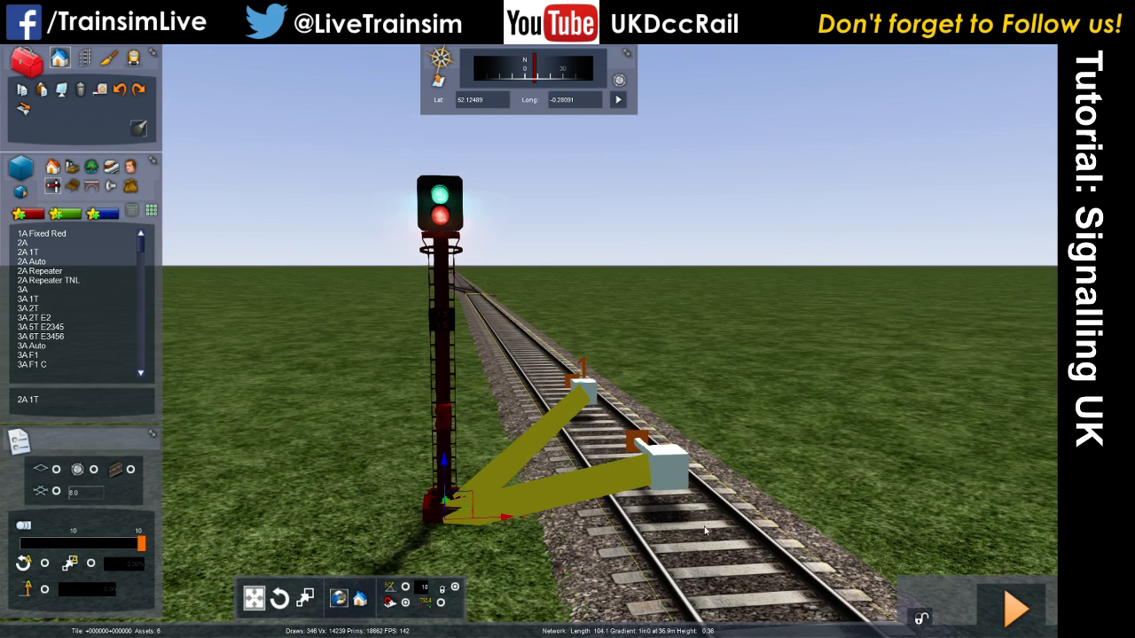
# Examine the 2A 1T signal's two links and their direction arrows from the side of the single line.
pyautogui.moveTo(642, 475)
pyautogui.mouseDown(button='right')
pyautogui.moveTo(496, 532)
pyautogui.moveTo(426, 532)
pyautogui.moveTo(416, 519)
pyautogui.mouseUp(button='right')
pyautogui.press('Right')
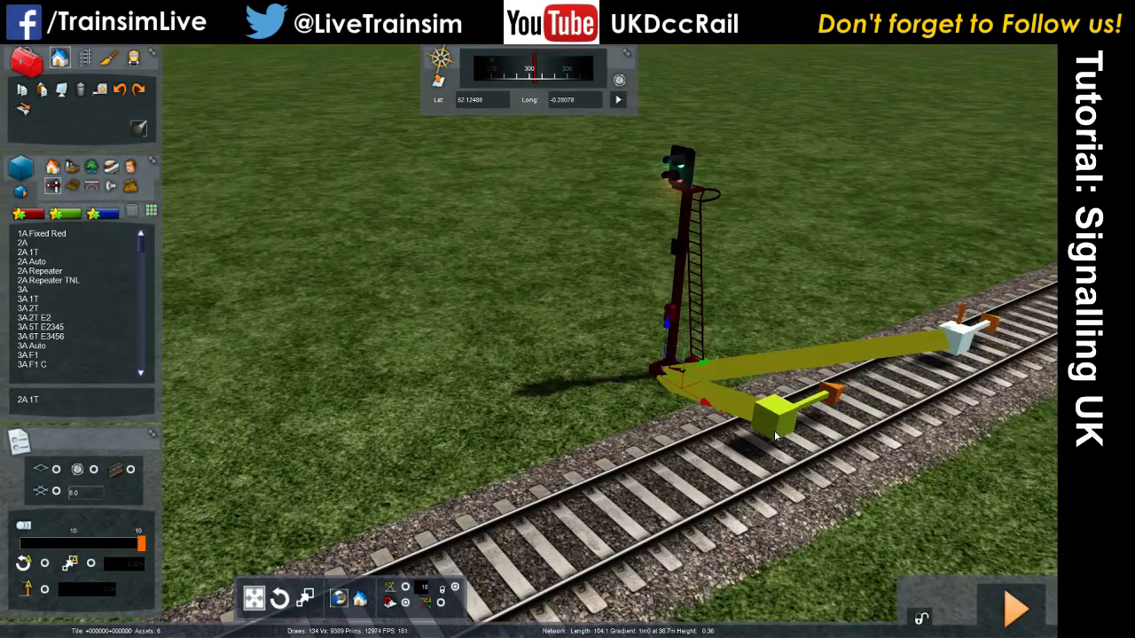
pyautogui.press('Right')
pyautogui.moveTo(778, 433); pyautogui.dragTo(687, 399, button='right')
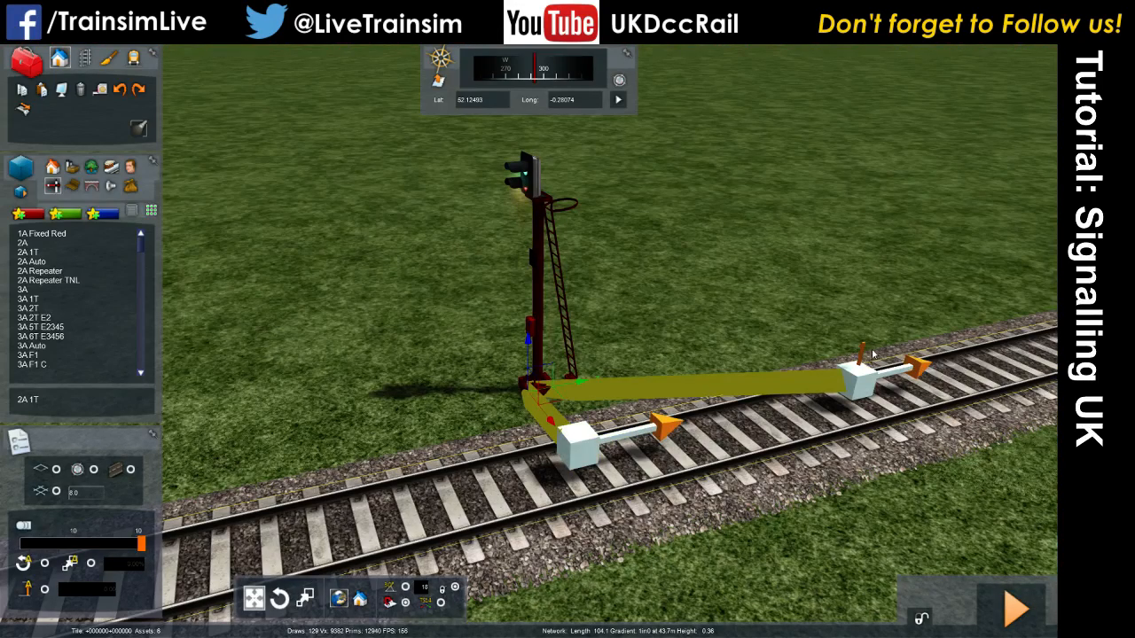
pyautogui.press('Left')
pyautogui.moveTo(647, 312); pyautogui.dragTo(715, 324, button='right')
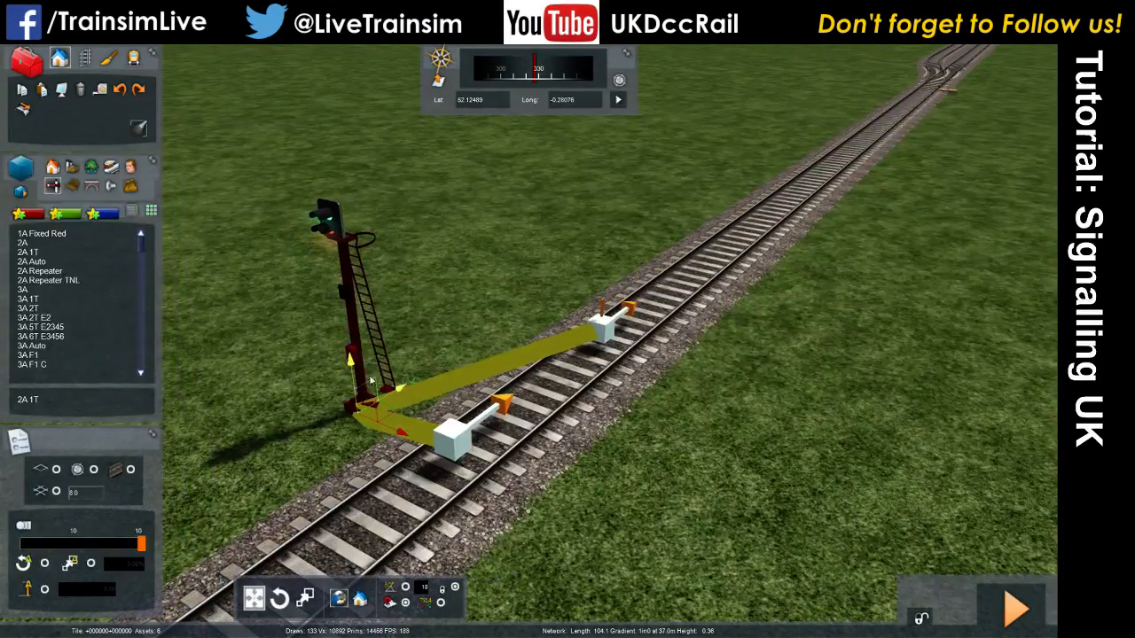
pyautogui.click(390, 399)
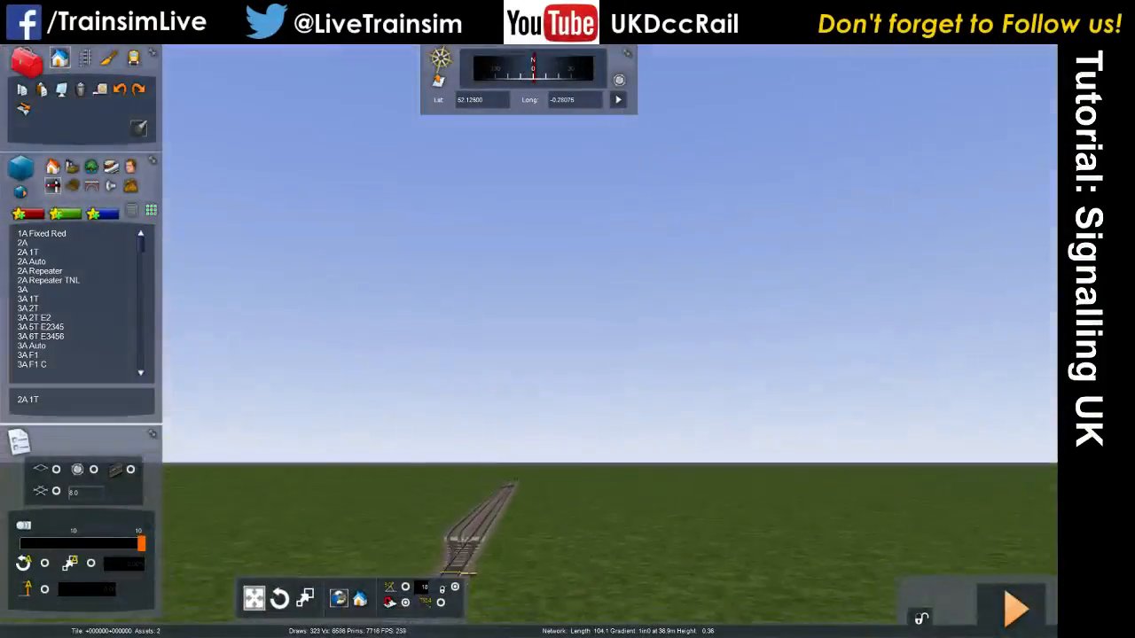
# Place a 2A 1T signal east of the main line before the crossover, with one link beside it and link 1 beyond the crossover.
pyautogui.press('Up')
pyautogui.moveTo(567, 319); pyautogui.dragTo(590, 427, button='right')
pyautogui.press('Up')
pyautogui.press('Up')
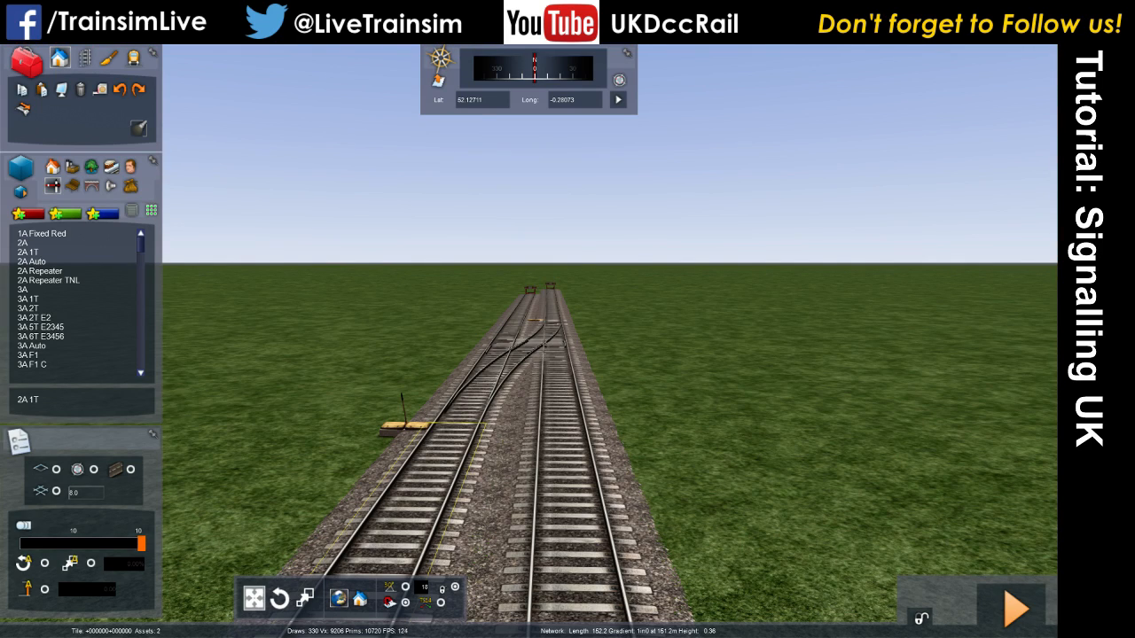
pyautogui.click(39, 263)
pyautogui.click(50, 252)
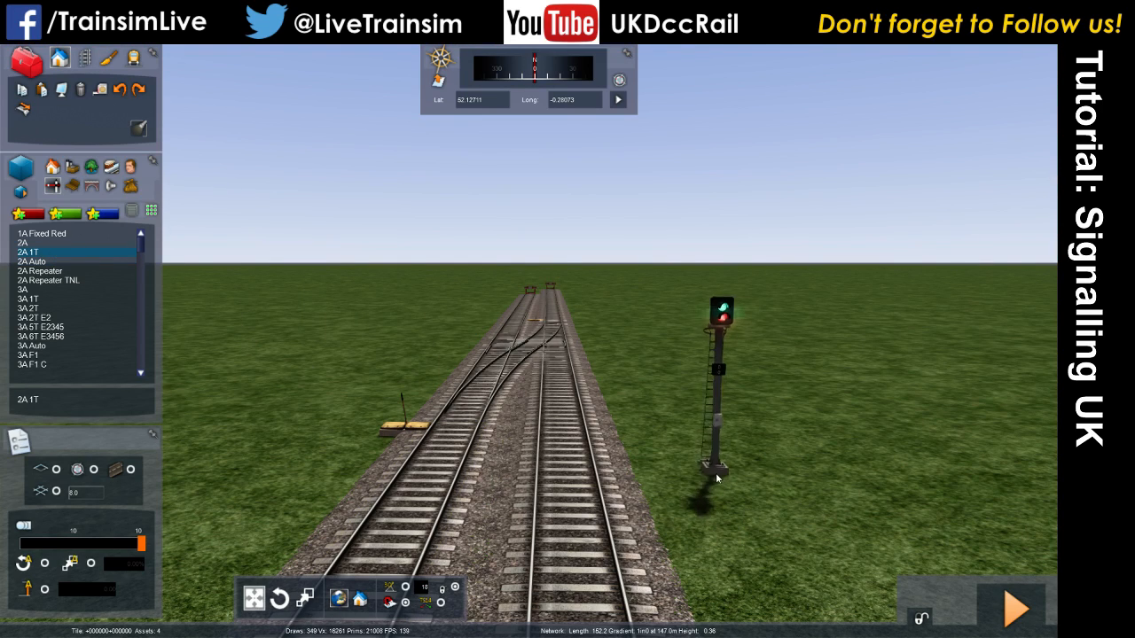
pyautogui.click(634, 414)
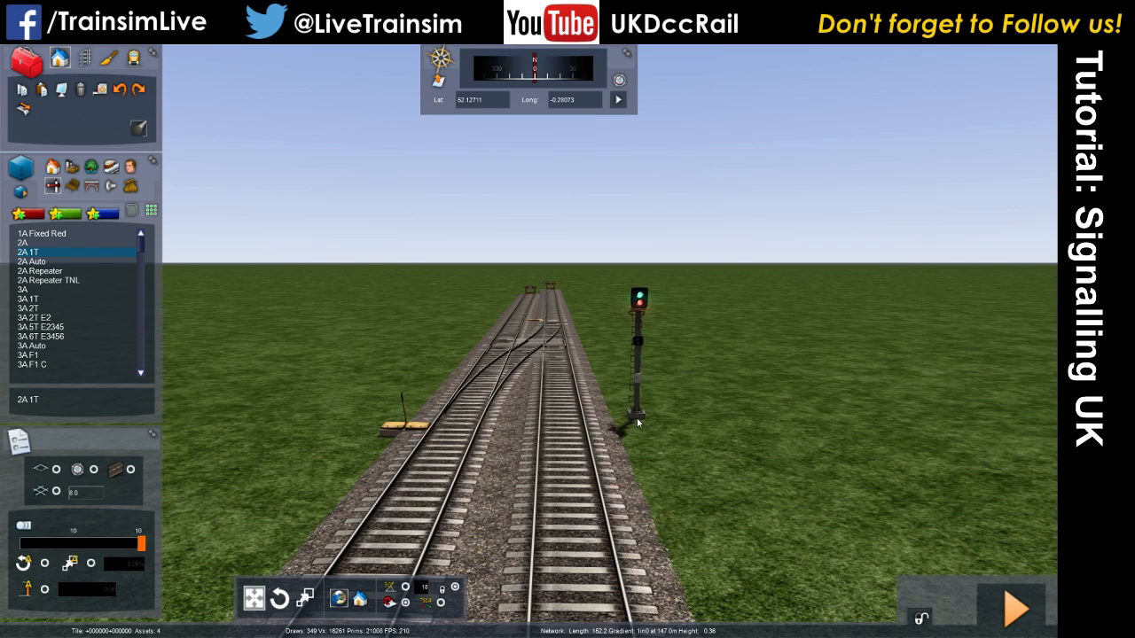
pyautogui.click(568, 427)
pyautogui.press('Up')
pyautogui.moveTo(568, 428); pyautogui.dragTo(568, 401, button='right')
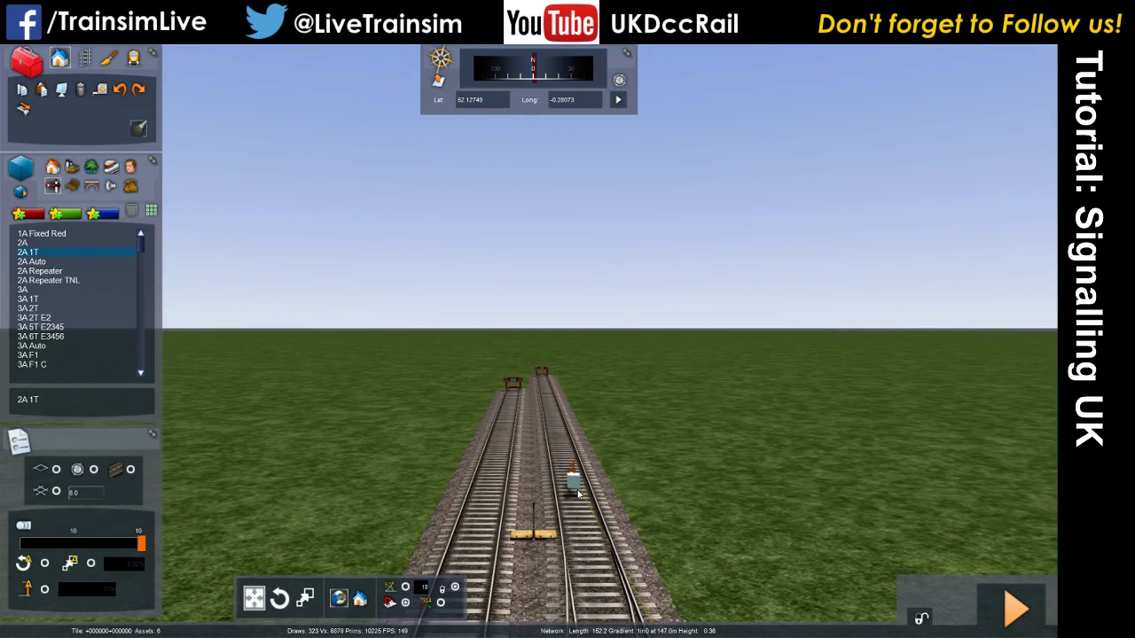
# Select the signal at the crossover and examine its two links on the main line from the side.
pyautogui.press('Down')
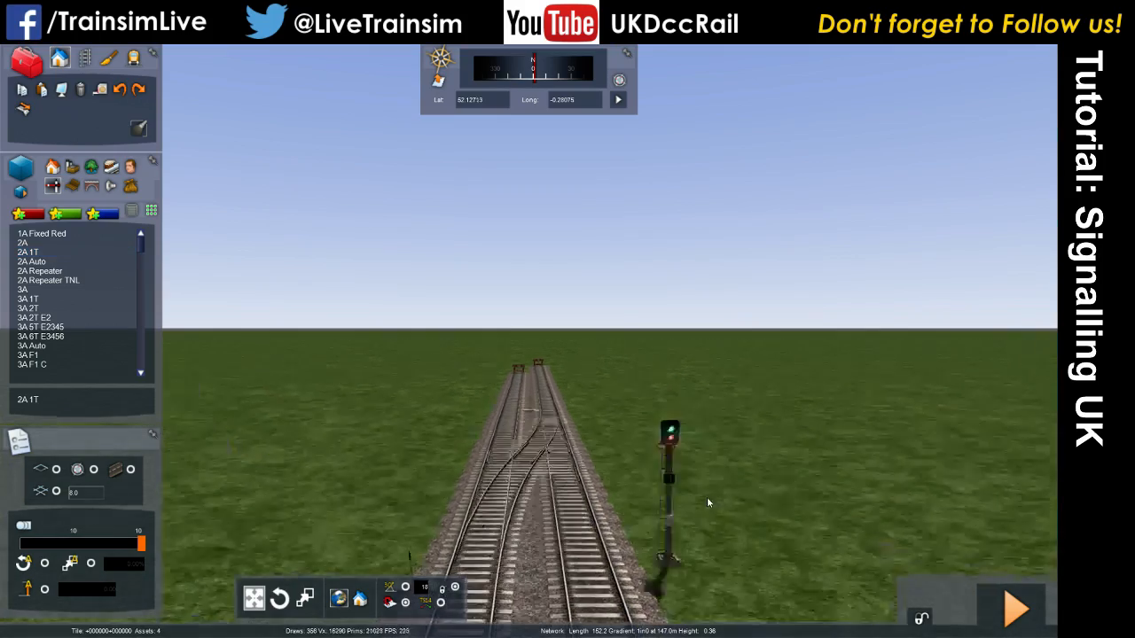
pyautogui.click(626, 501)
pyautogui.moveTo(567, 444); pyautogui.dragTo(311, 496, button='right')
pyautogui.press('Right')
pyautogui.moveTo(612, 497); pyautogui.dragTo(742, 461, button='right')
pyautogui.press('Right')
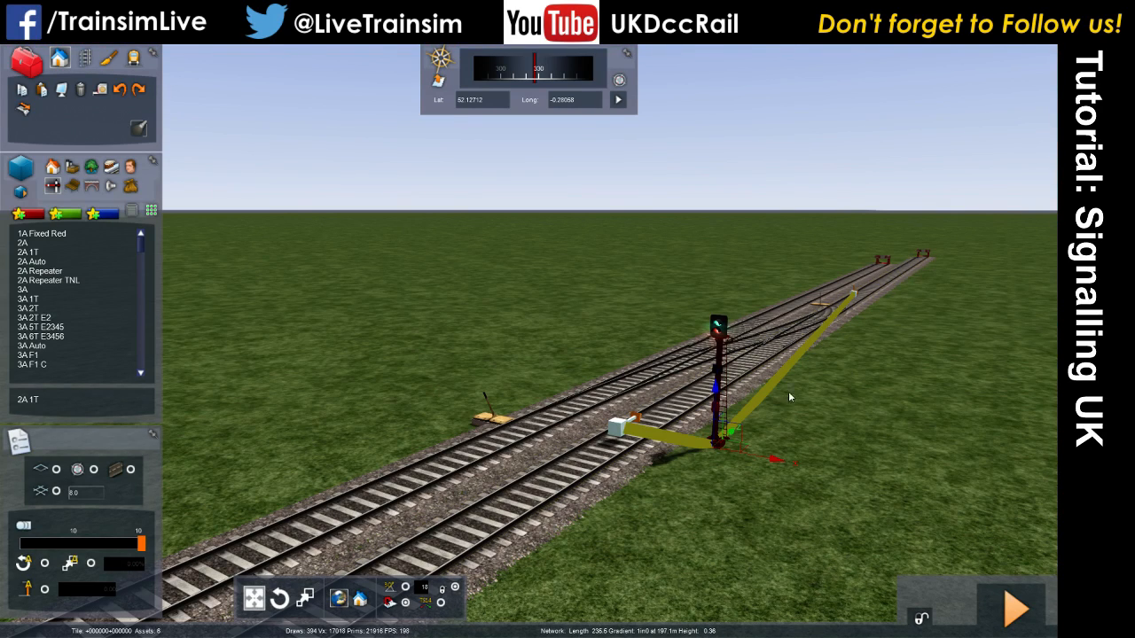
# Place a 3A 1T signal east of the line before the 2A 1T signal, with link 1 beyond the crossover, and delete it again.
pyautogui.click(827, 428)
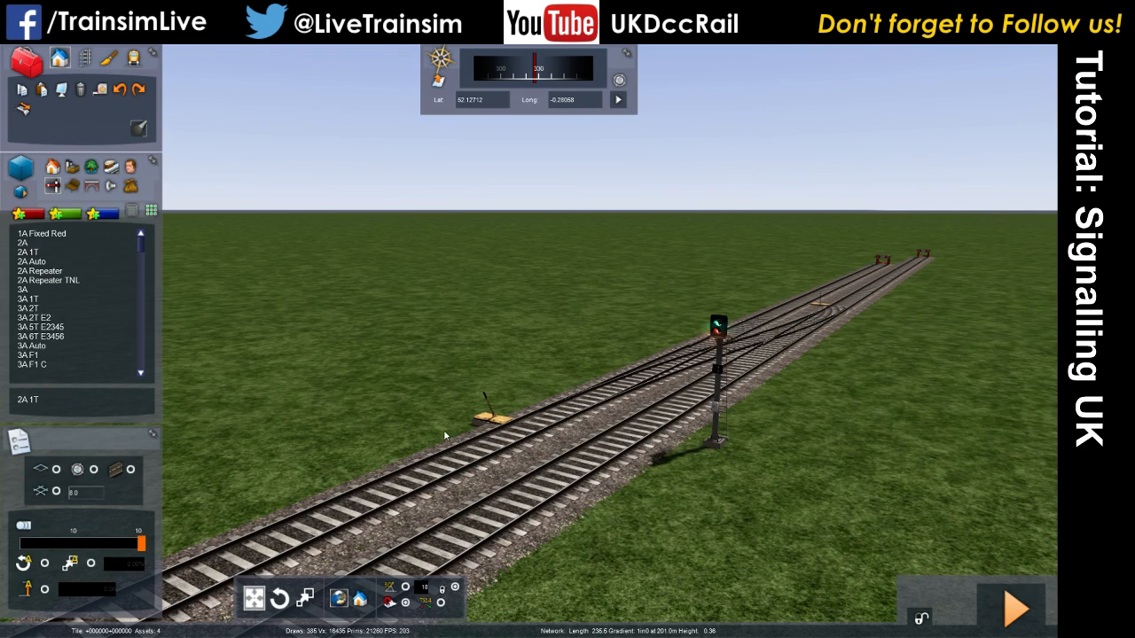
pyautogui.click(25, 299)
pyautogui.moveTo(581, 413); pyautogui.dragTo(667, 507)
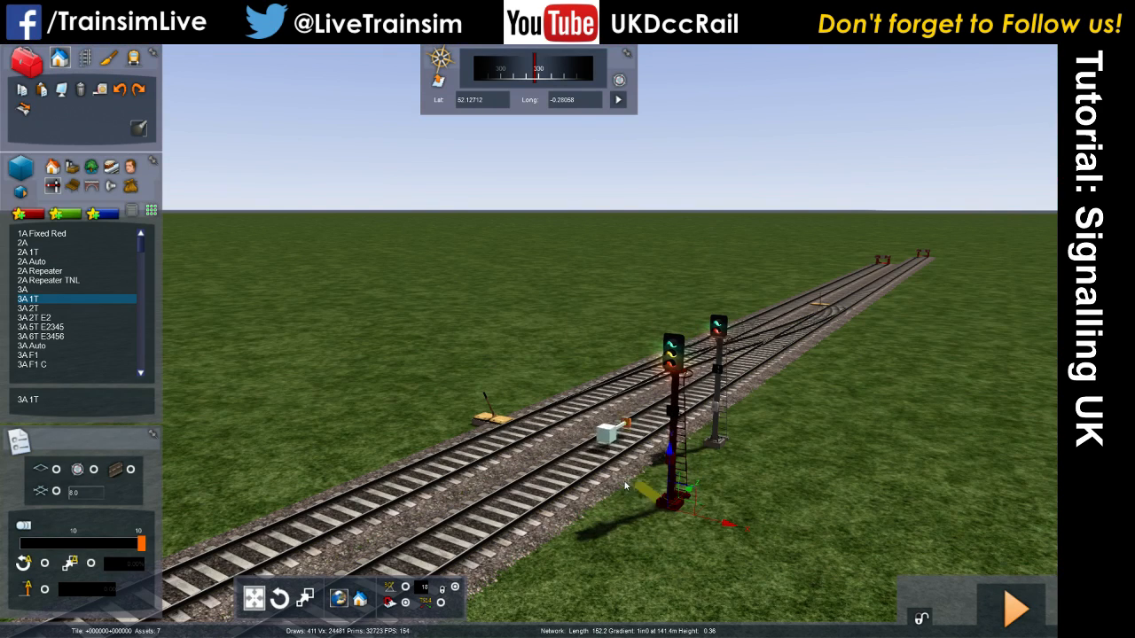
pyautogui.click(874, 289)
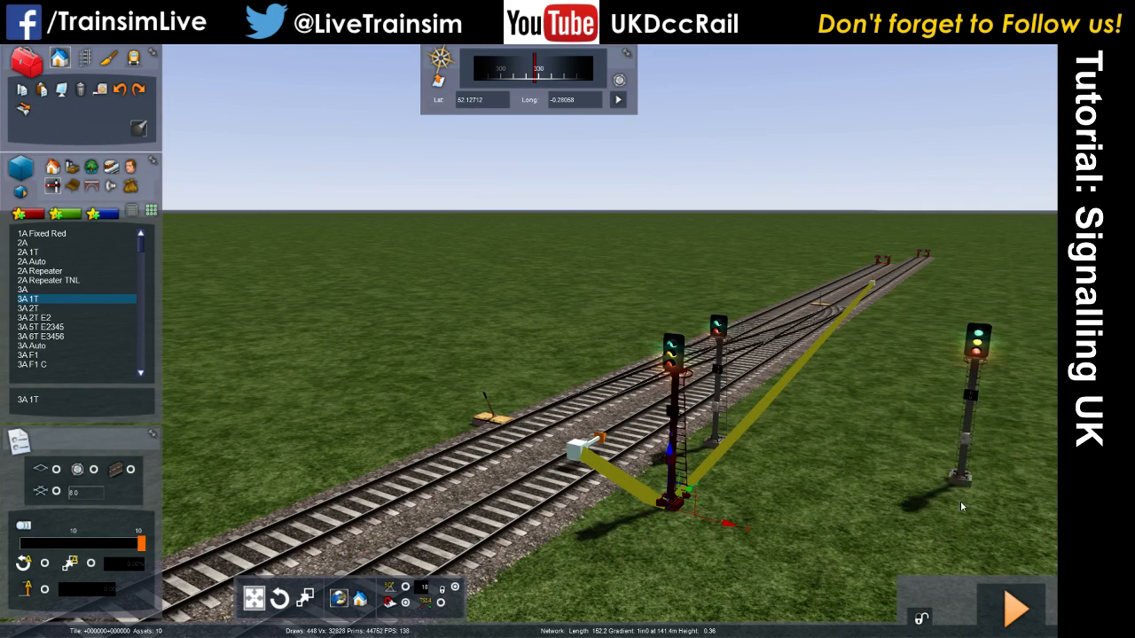
pyautogui.rightClick(943, 511)
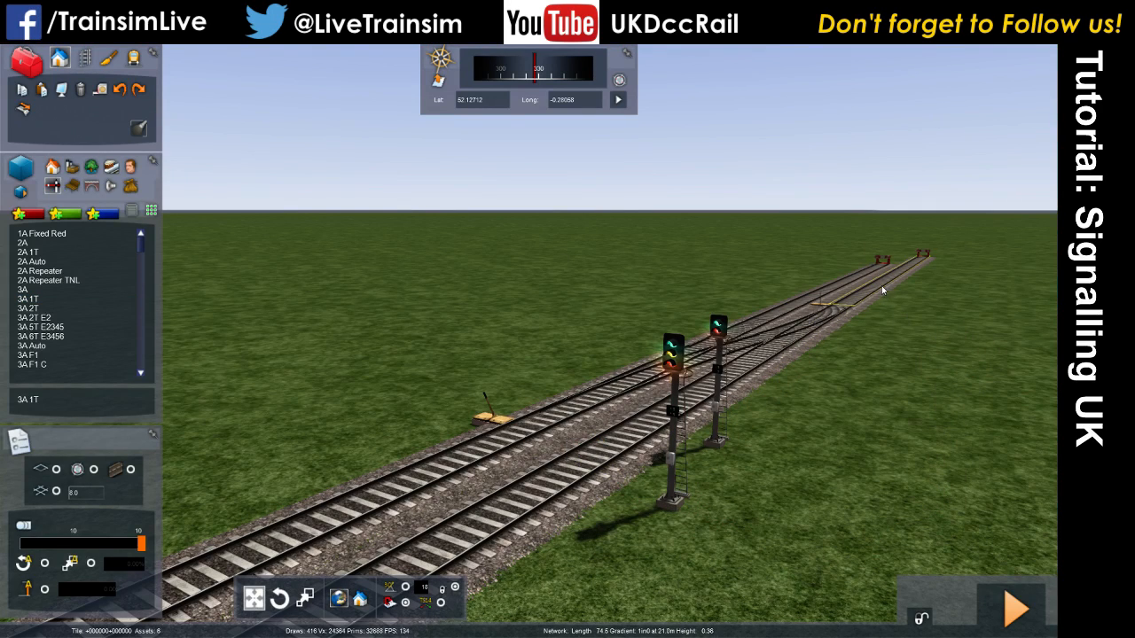
pyautogui.click(677, 497)
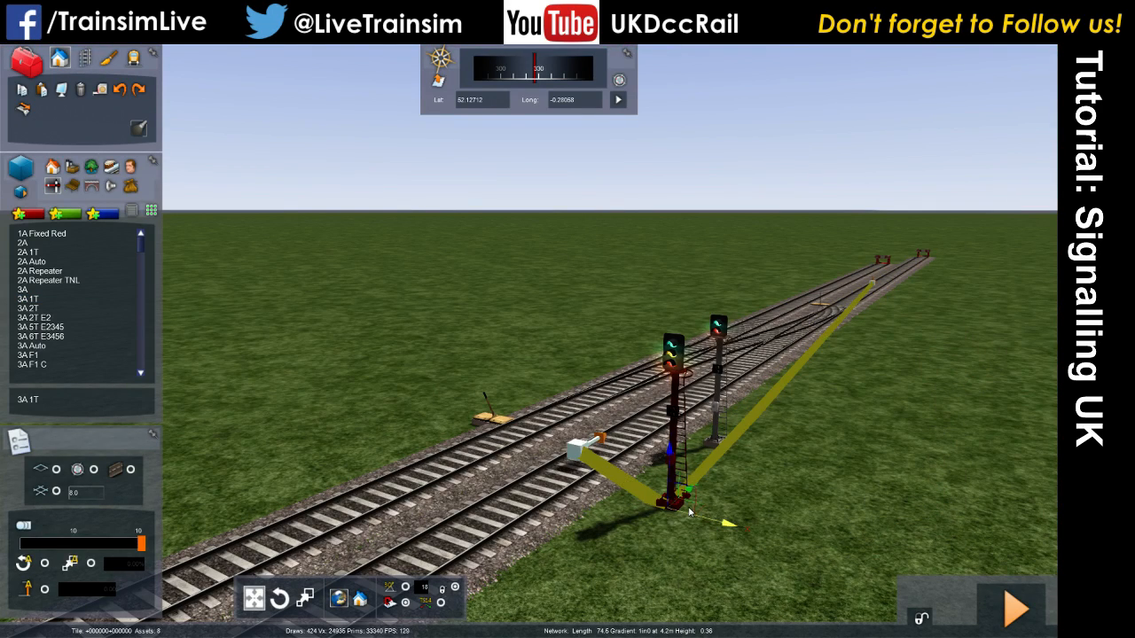
pyautogui.press('Delete')
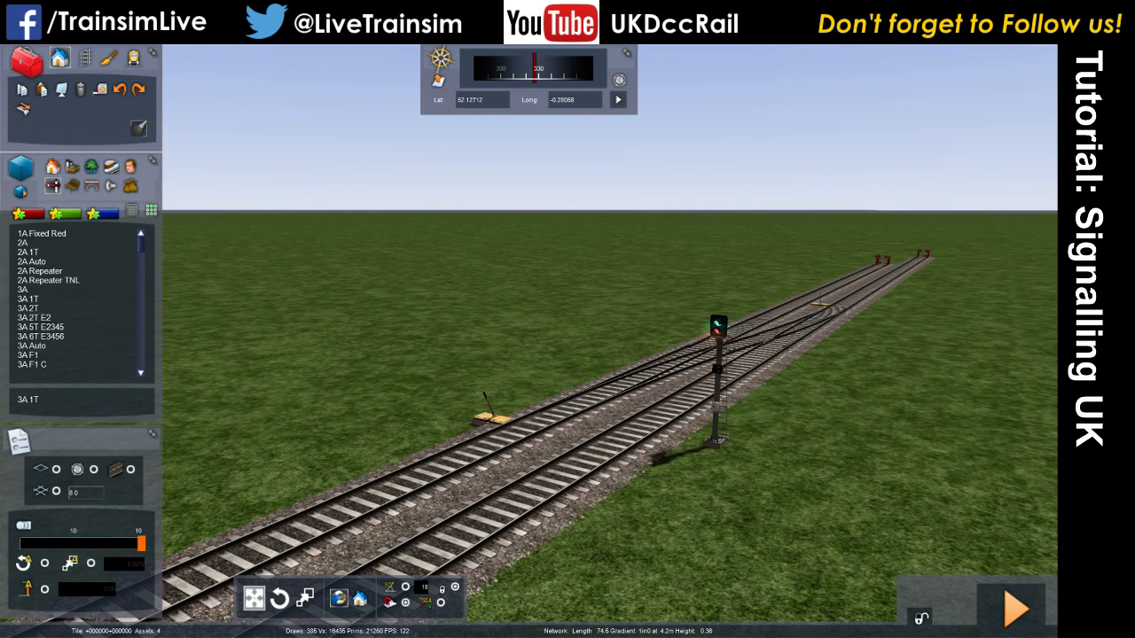
# Place a 3A 2T signal west of the tracks before the crossover, with link 1 on the west track and link 2 on the east track beyond it.
pyautogui.moveTo(720, 507); pyautogui.dragTo(527, 419, button='right')
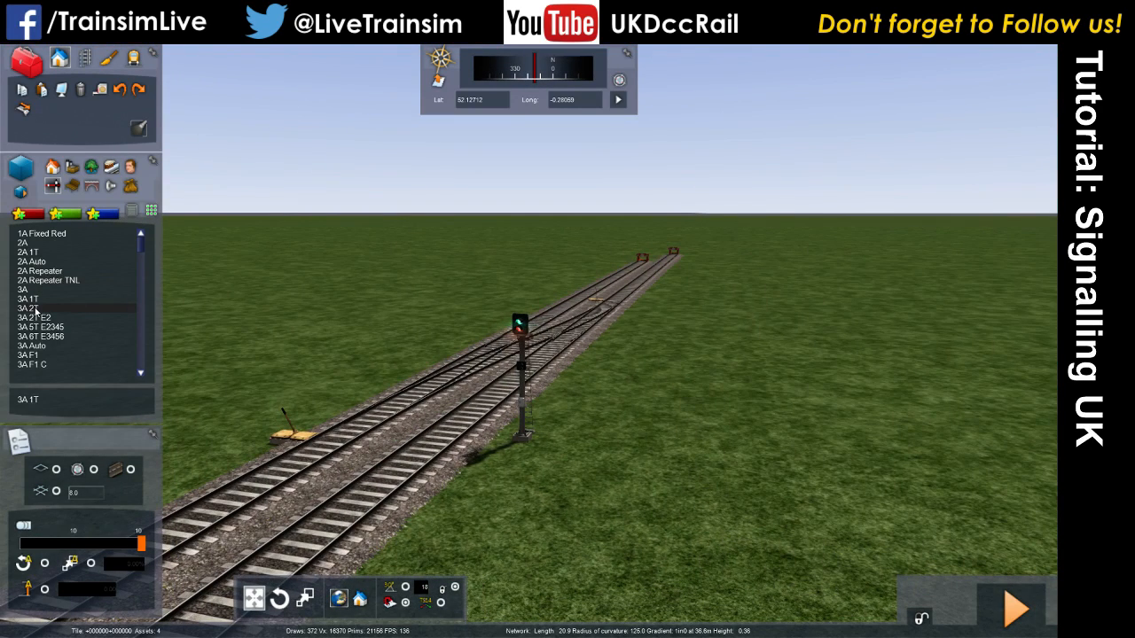
pyautogui.click(36, 253)
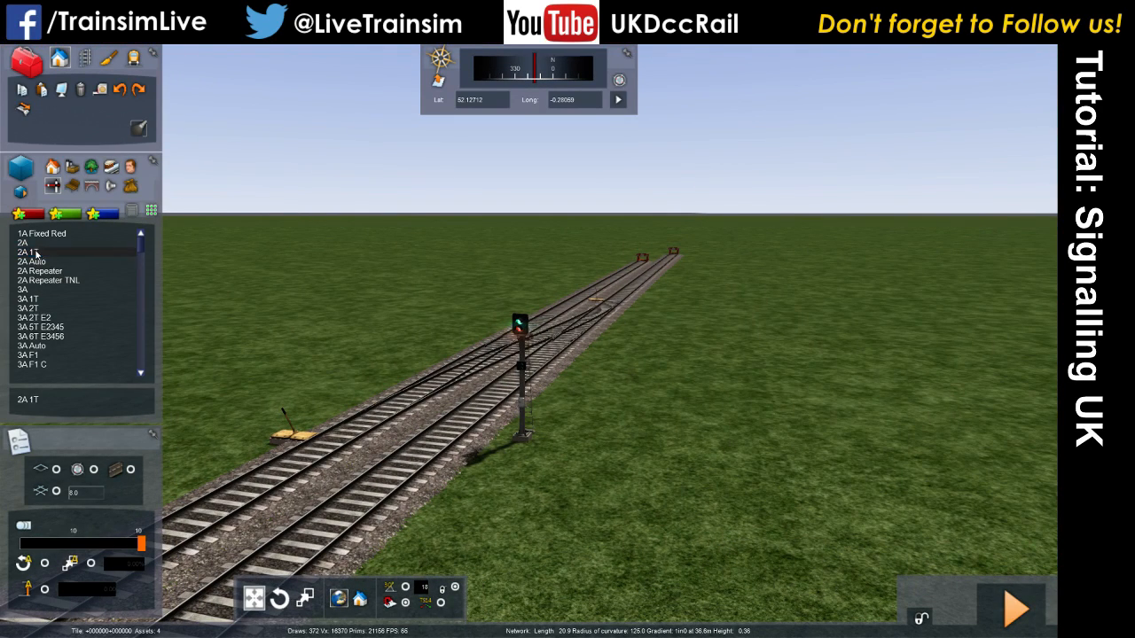
pyautogui.click(37, 309)
pyautogui.moveTo(362, 354); pyautogui.dragTo(366, 382, button='right')
pyautogui.press('Left')
pyautogui.press('Down')
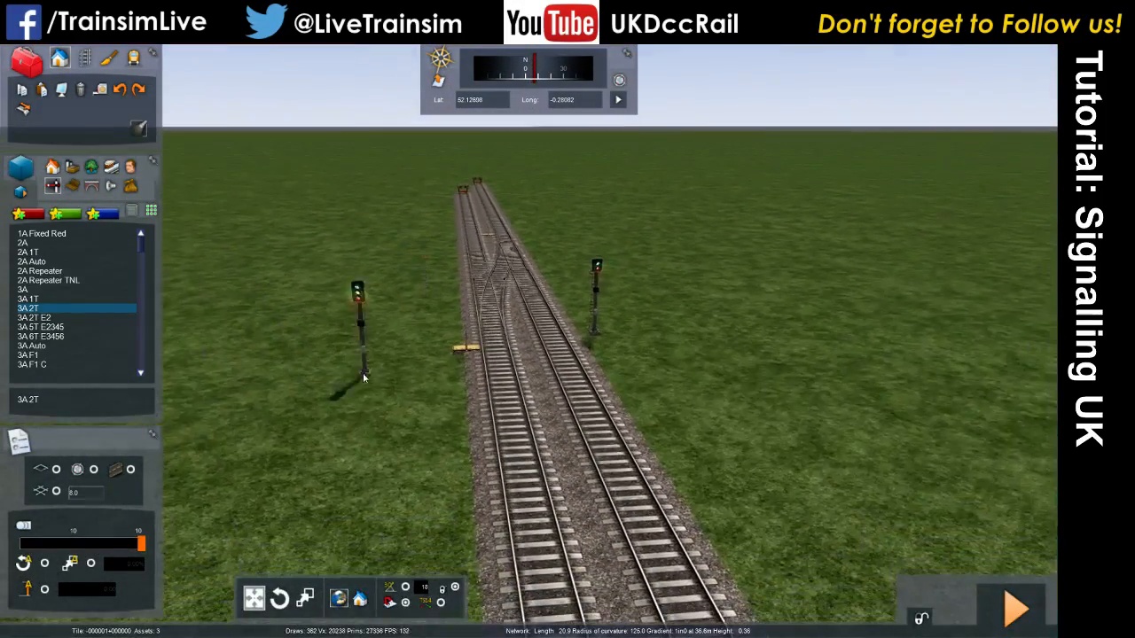
pyautogui.press('Up')
pyautogui.click(448, 455)
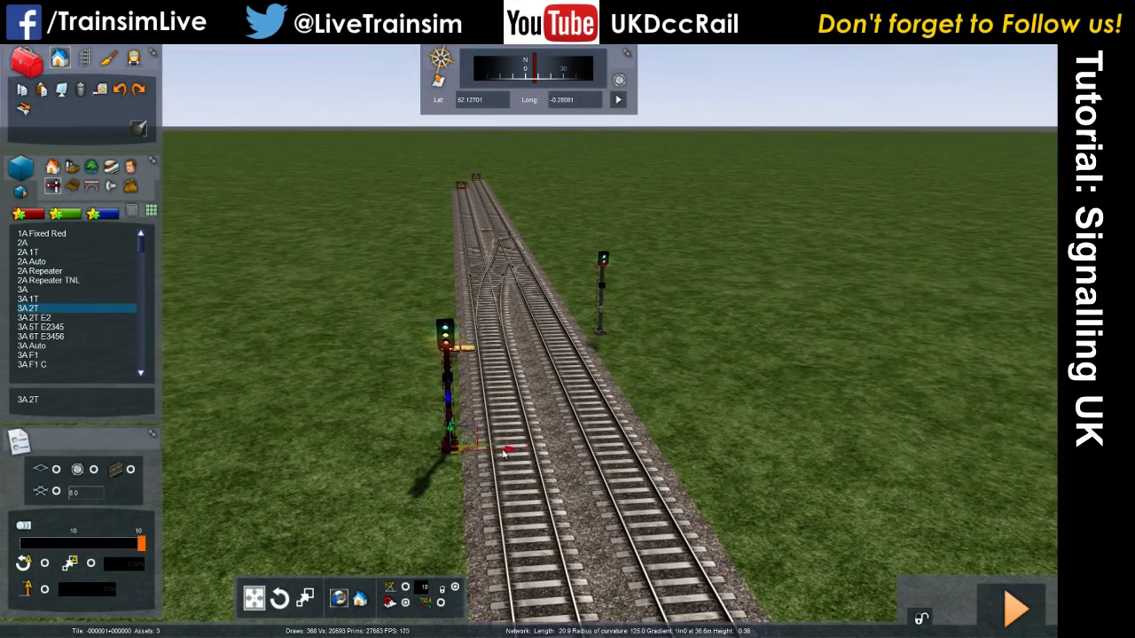
pyautogui.click(472, 249)
pyautogui.click(497, 223)
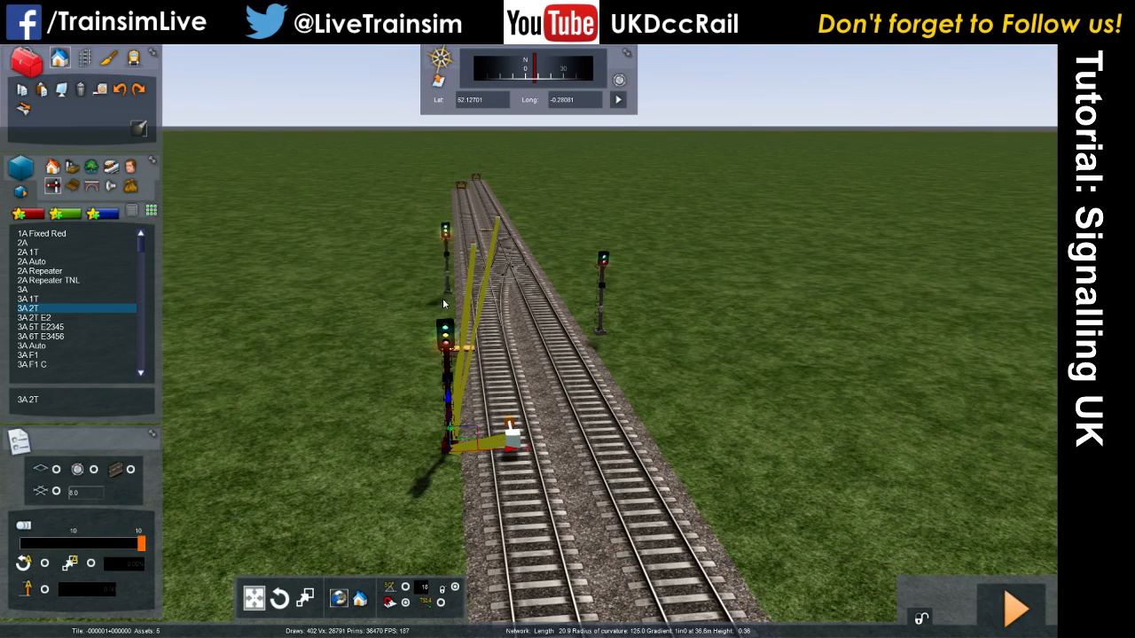
pyautogui.rightClick(419, 355)
# Examine the 3A 2T signal's links across the crossover, and delete the signal.
pyautogui.click(448, 449)
pyautogui.moveTo(433, 438)
pyautogui.mouseDown(button='right')
pyautogui.moveTo(381, 376)
pyautogui.moveTo(403, 373)
pyautogui.moveTo(429, 434)
pyautogui.mouseUp(button='right')
pyautogui.press('Up')
pyautogui.press('Up')
pyautogui.press('Down')
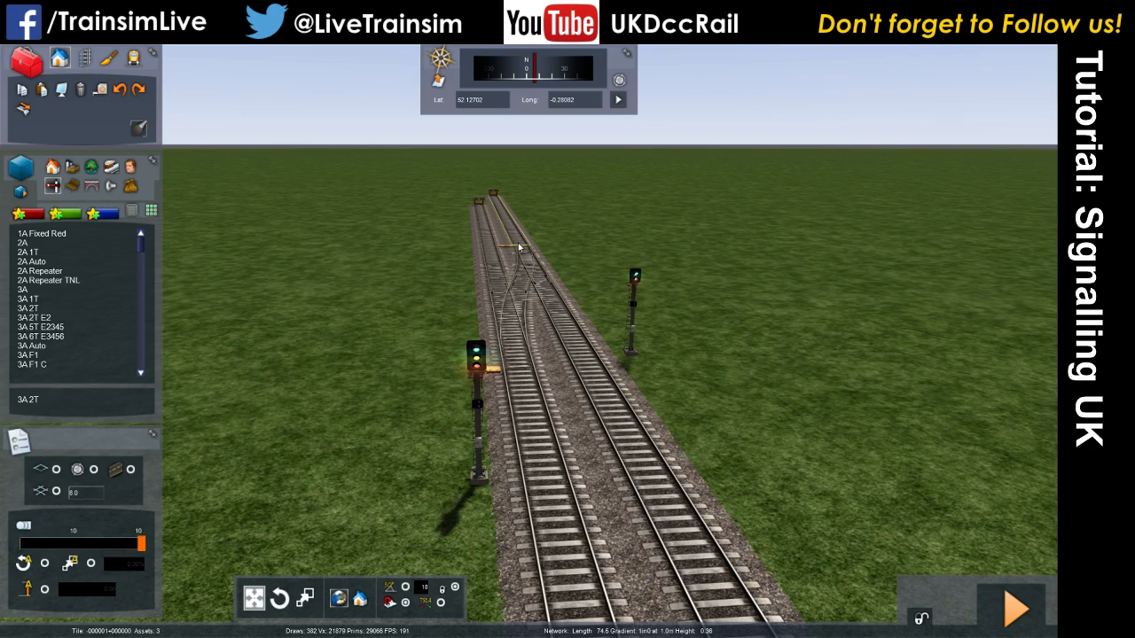
pyautogui.click(482, 472)
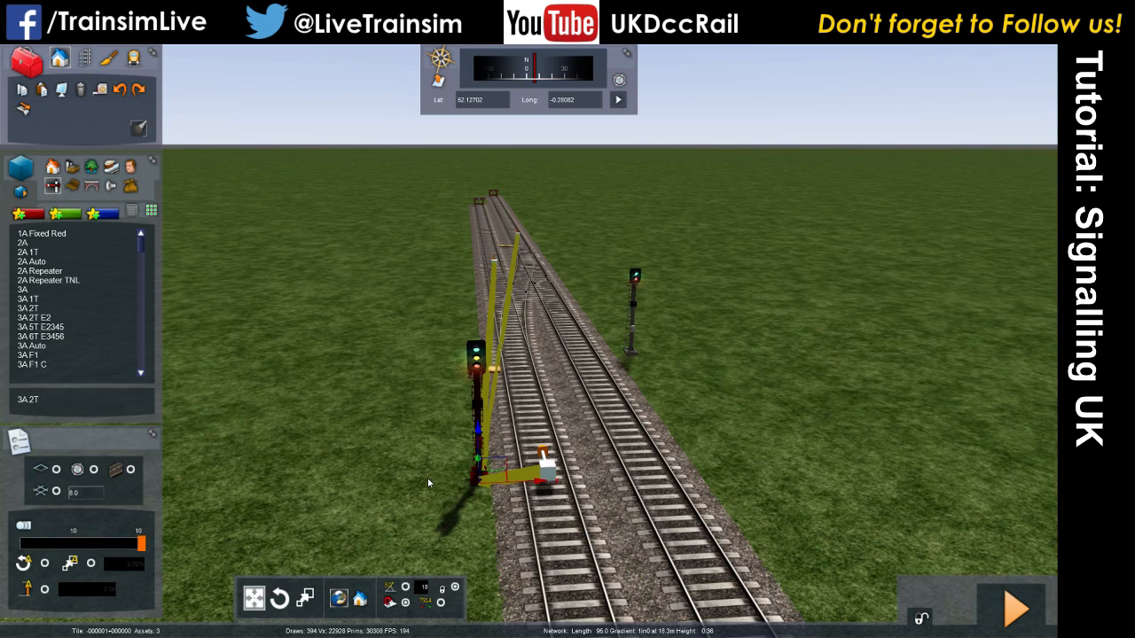
pyautogui.press('Delete')
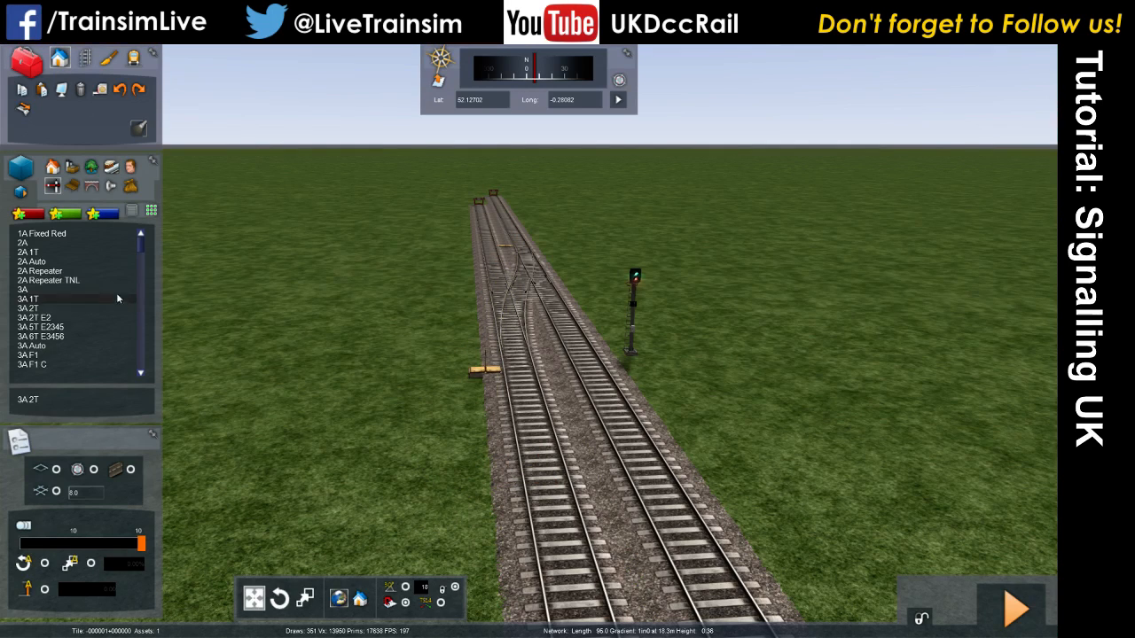
# Place another 3A 2T signal with link 1 on the east track and link 2 on the west track beyond the crossover, and delete it.
pyautogui.click(28, 308)
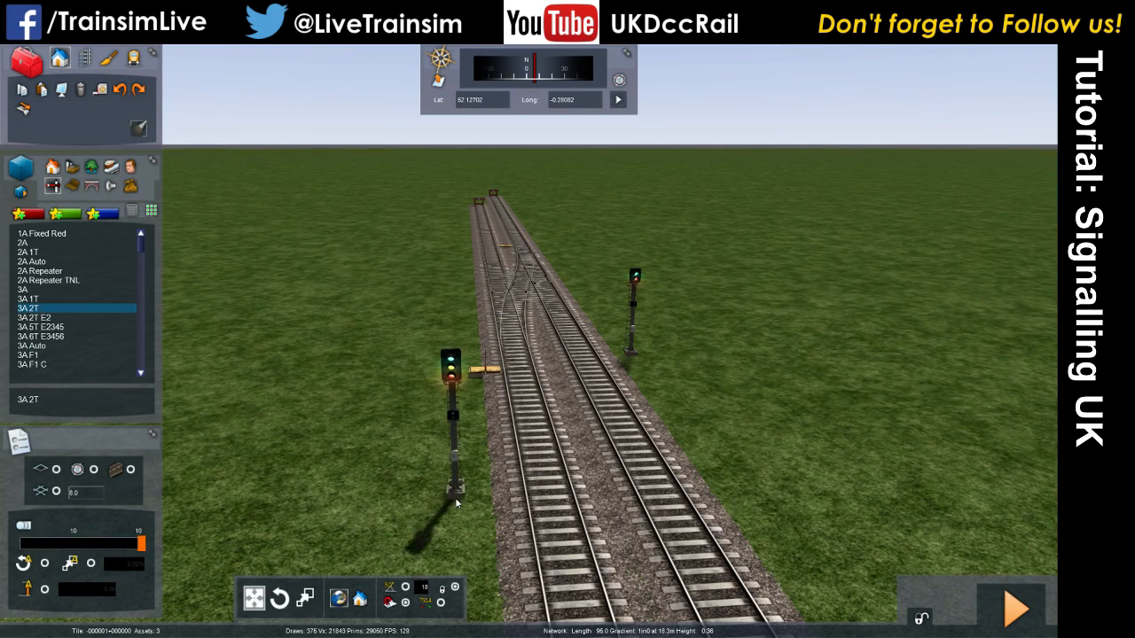
pyautogui.click(457, 502)
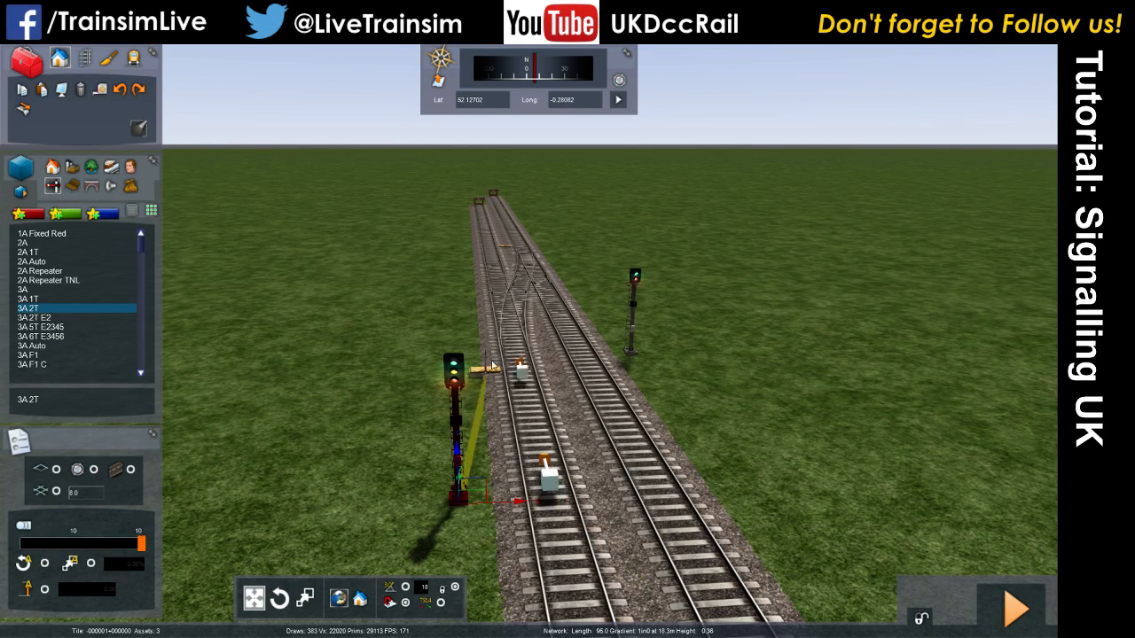
pyautogui.click(515, 234)
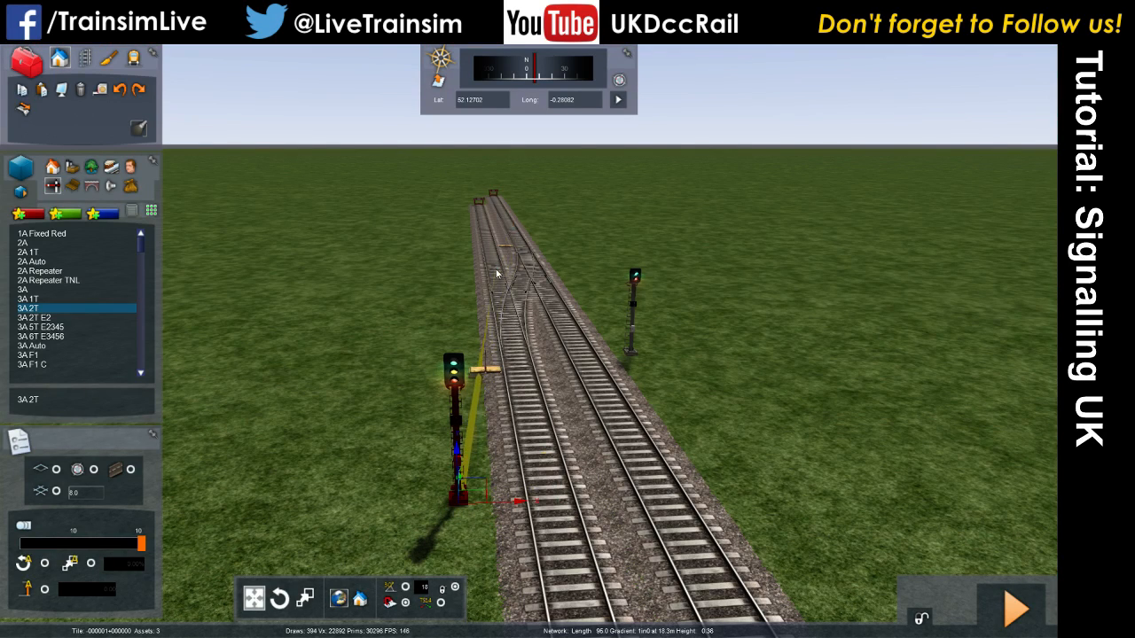
pyautogui.click(495, 267)
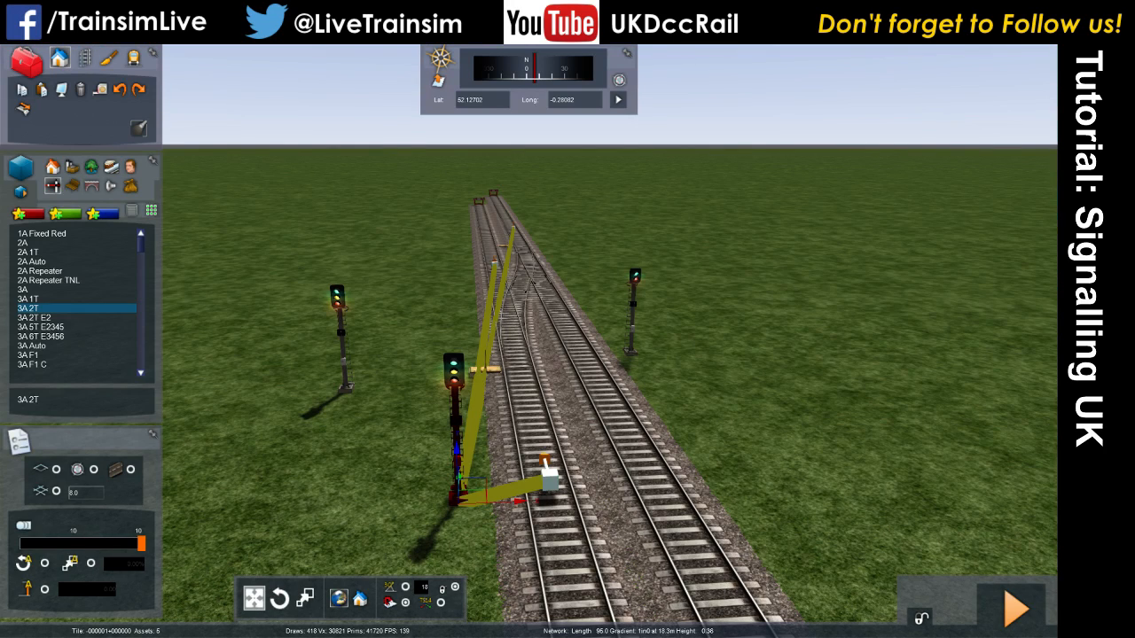
pyautogui.click(346, 392)
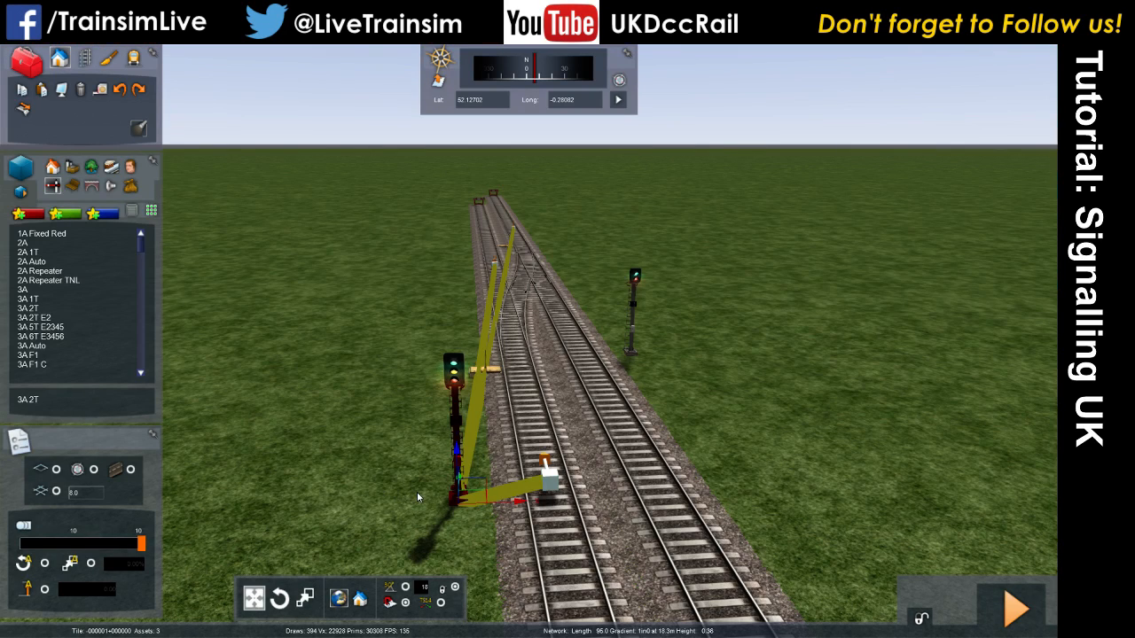
pyautogui.press('Delete')
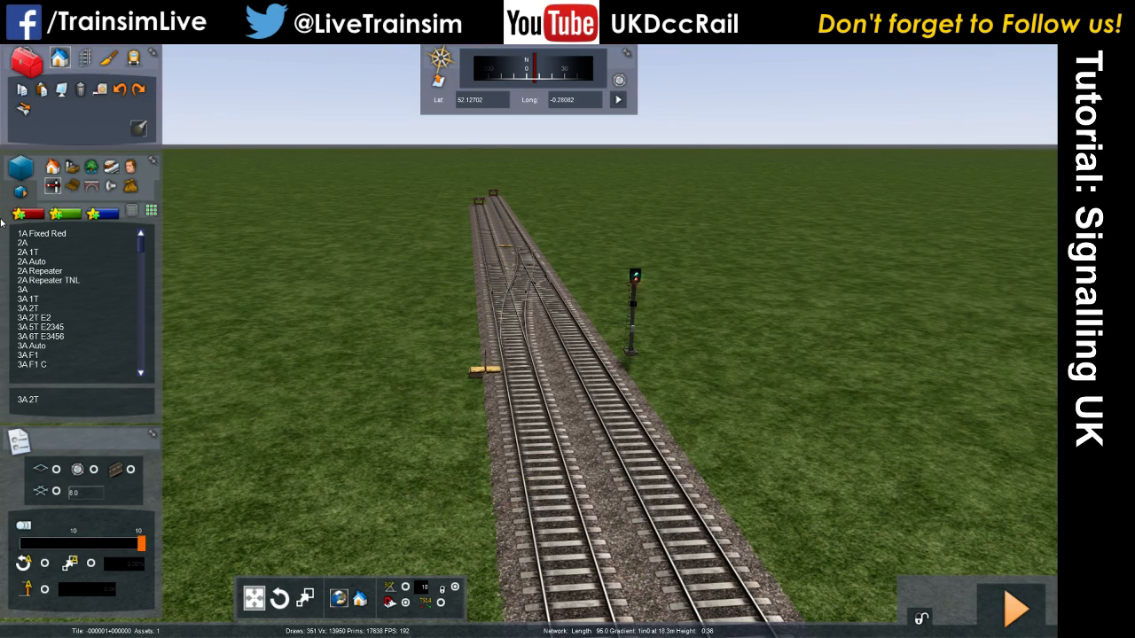
# Place a 3A 2T E2 signal west of the tracks, with link 1 on the east track and link 2 on the west track beyond the crossover.
pyautogui.scroll(-1, 89, 270)
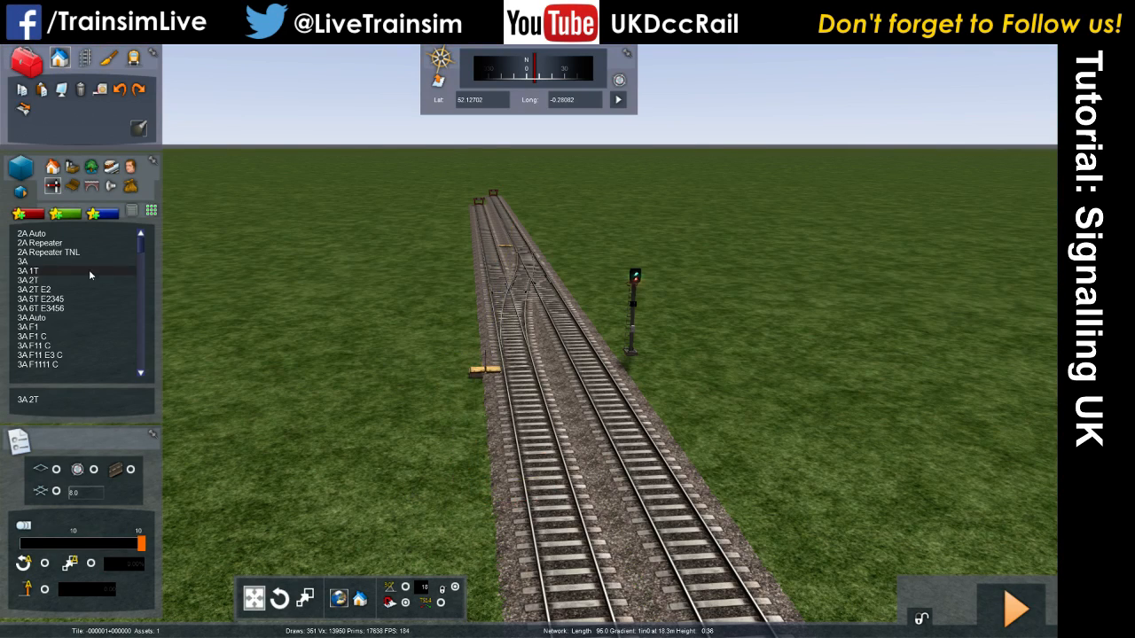
pyautogui.click(49, 290)
pyautogui.click(300, 358)
pyautogui.click(458, 523)
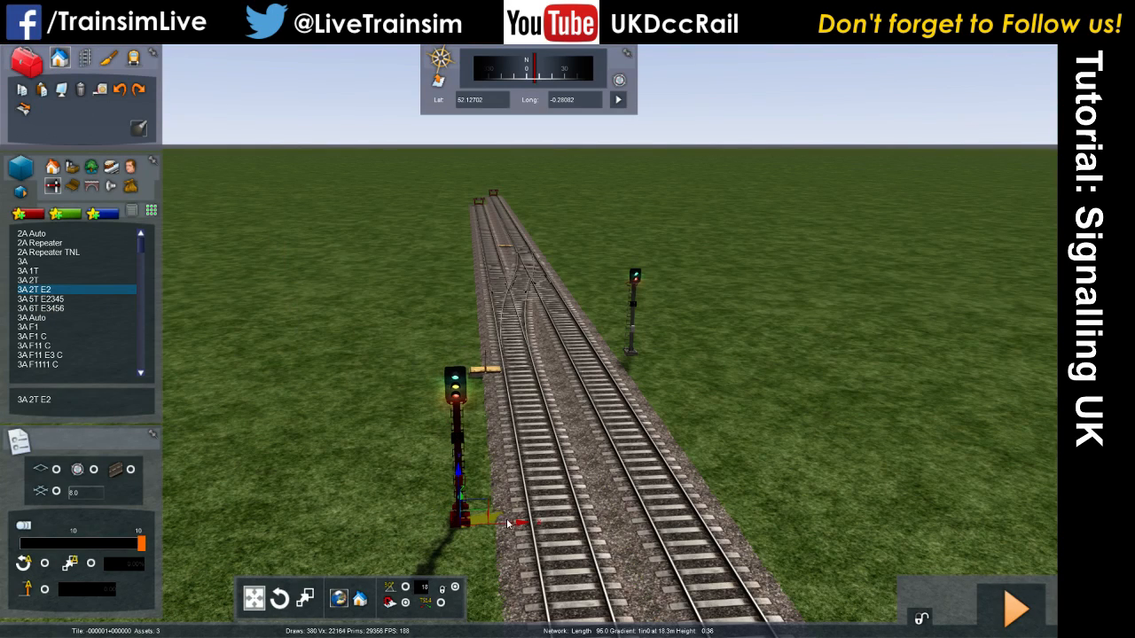
pyautogui.click(554, 523)
pyautogui.click(515, 230)
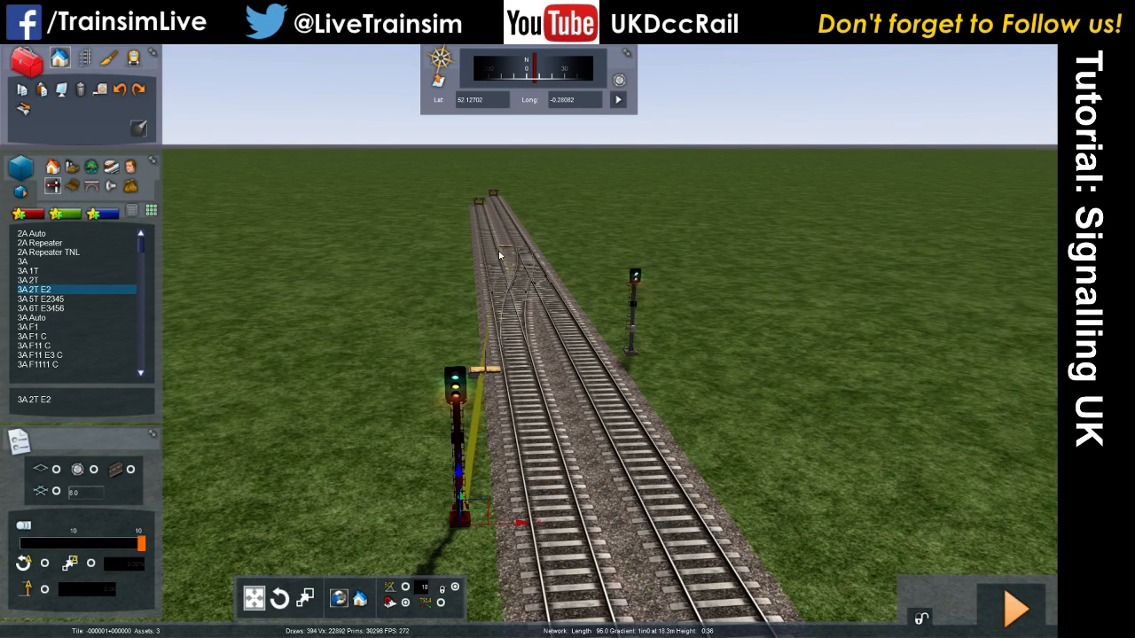
pyautogui.click(494, 258)
pyautogui.rightClick(357, 374)
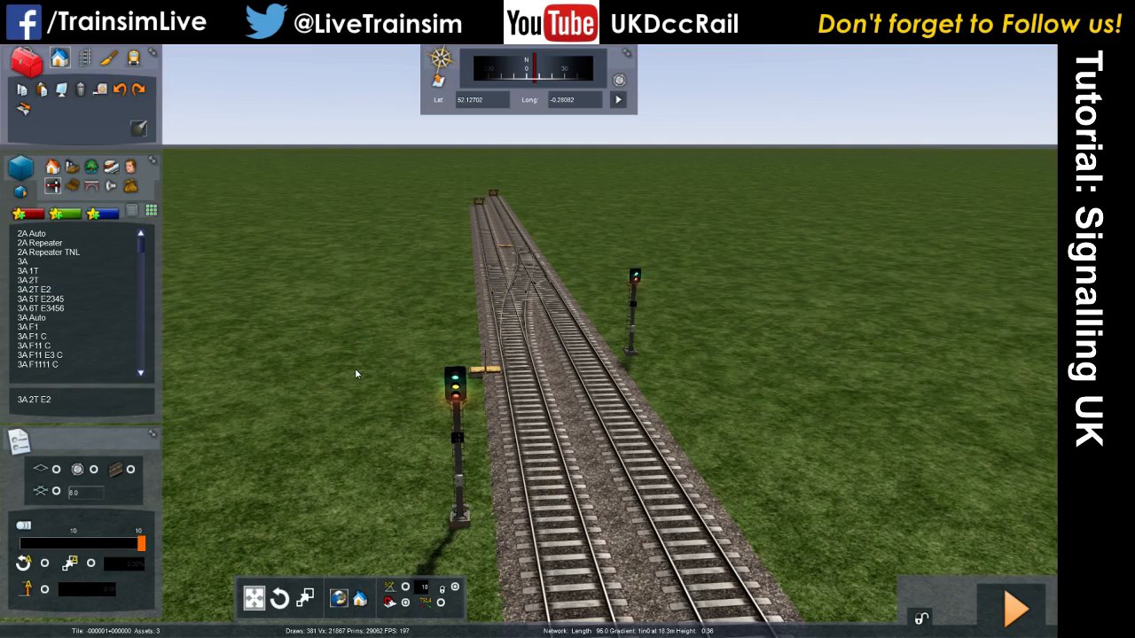
# Examine the 3A 2T E2 signal's links, route indicator and properties up close and from further back.
pyautogui.click(450, 503)
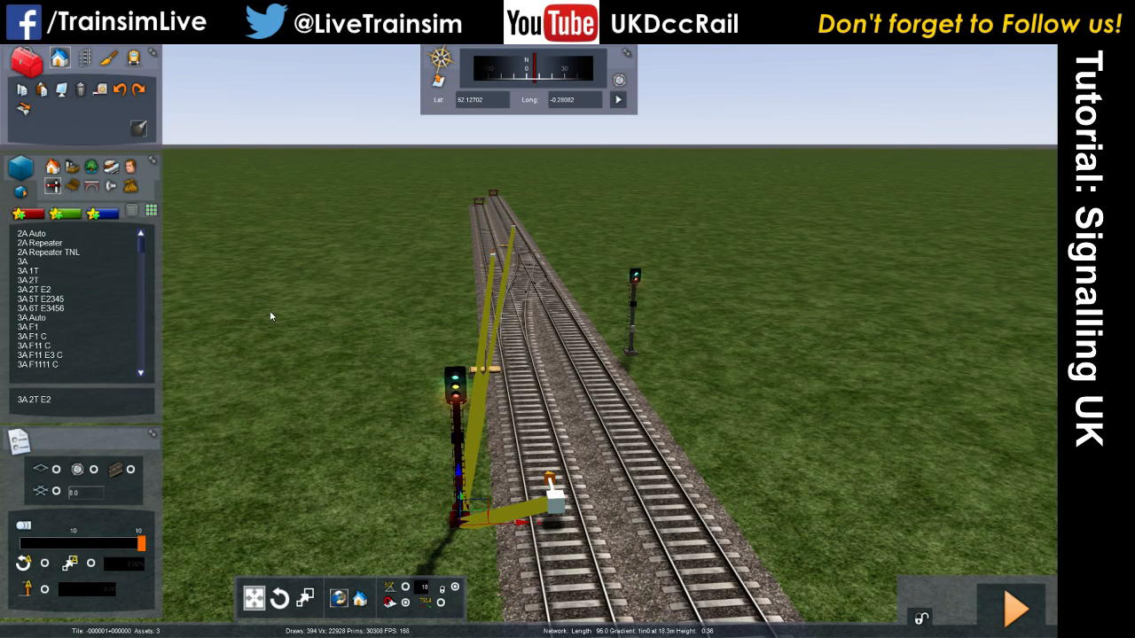
pyautogui.click(406, 396)
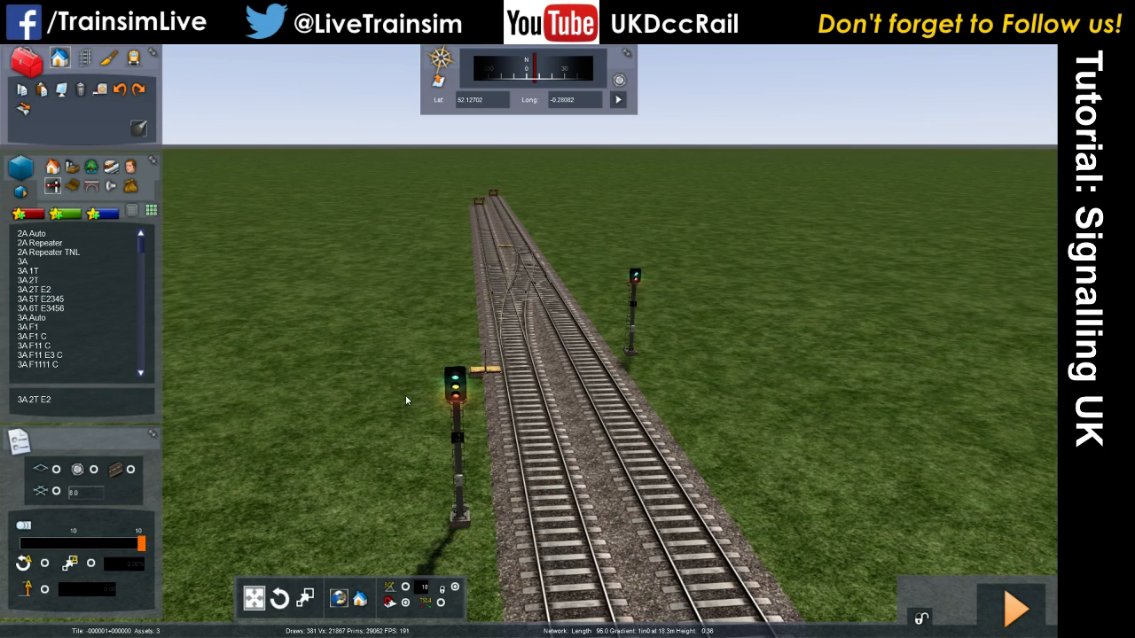
pyautogui.click(466, 515)
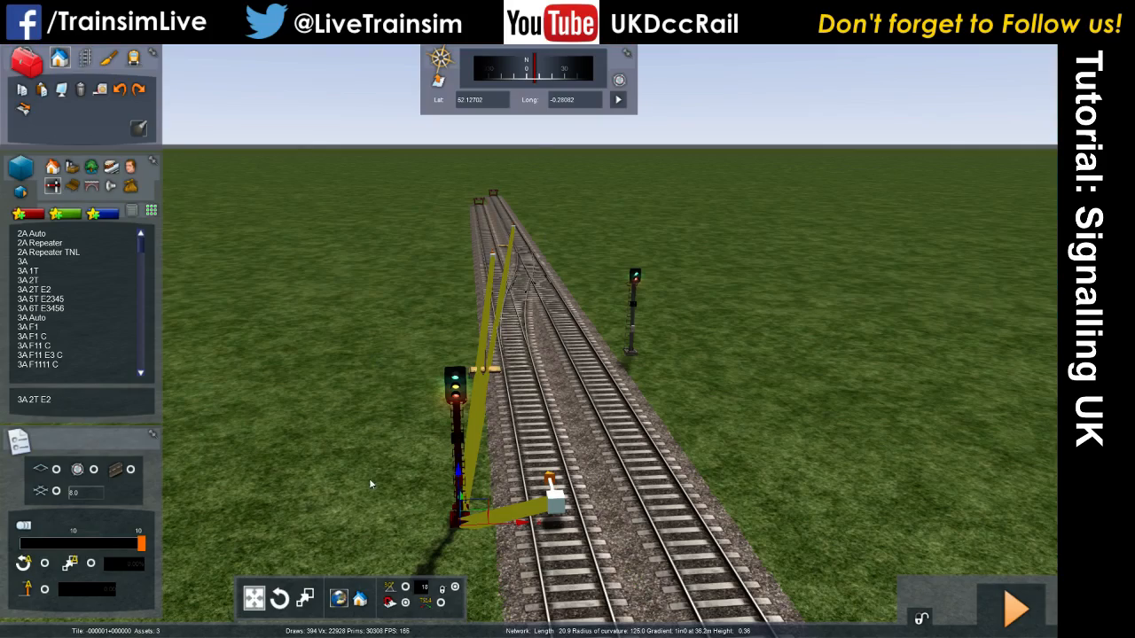
pyautogui.moveTo(429, 452)
pyautogui.mouseDown(button='right')
pyautogui.moveTo(444, 568)
pyautogui.moveTo(429, 450)
pyautogui.mouseUp(button='right')
pyautogui.press('Up')
pyautogui.press('Up')
pyautogui.doubleClick(540, 443)
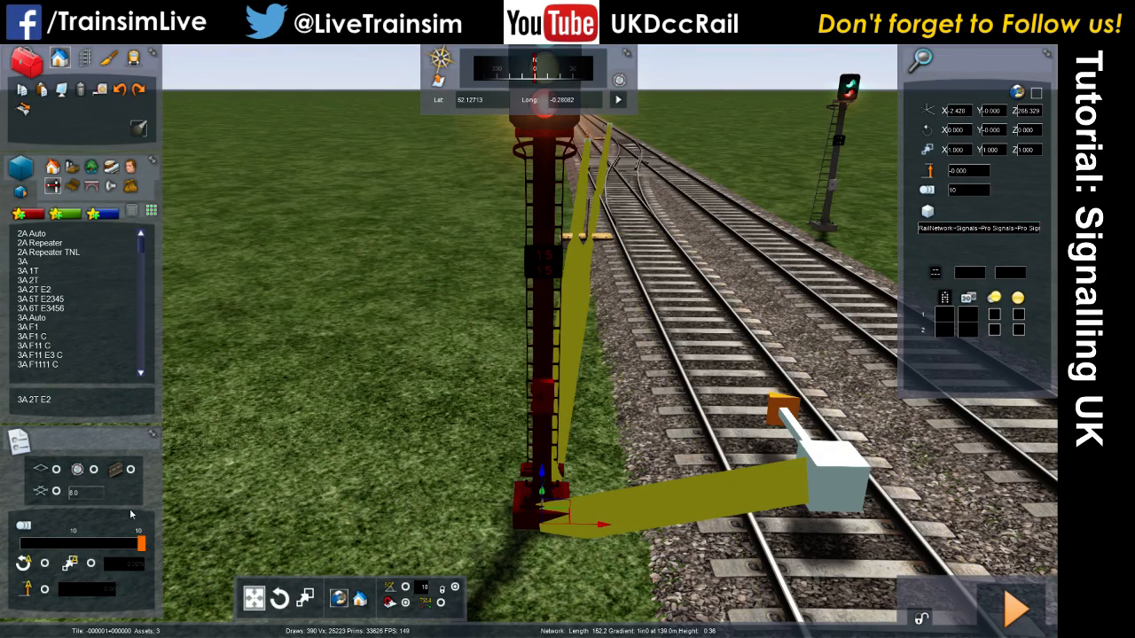
pyautogui.moveTo(263, 434); pyautogui.dragTo(311, 469, button='right')
pyautogui.press('Down')
pyautogui.click(310, 468)
pyautogui.click(490, 416)
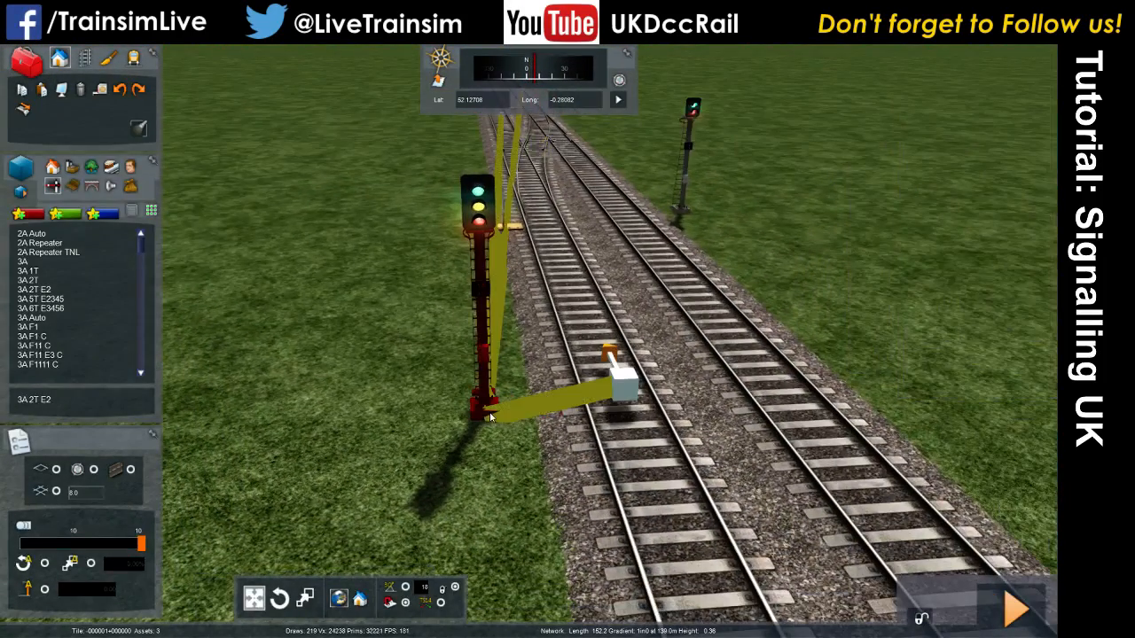
pyautogui.press('Down')
pyautogui.moveTo(491, 417); pyautogui.dragTo(519, 348, button='right')
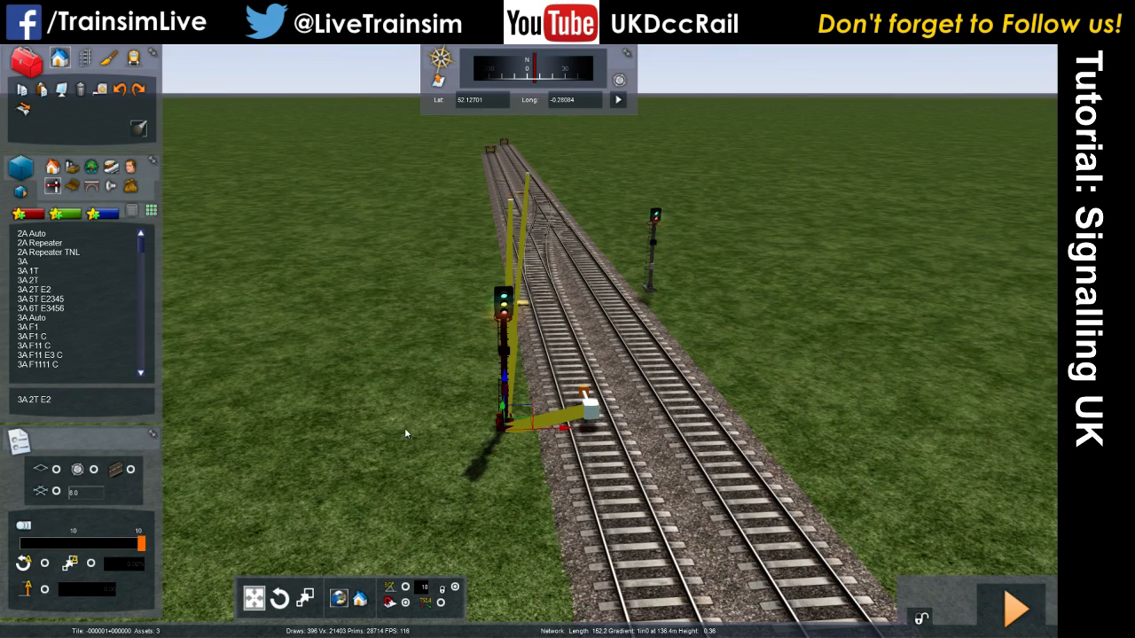
# Delete the 3A 2T E2 signal west of the tracks.
pyautogui.click(506, 424)
pyautogui.click(506, 424)
pyautogui.press('Delete')
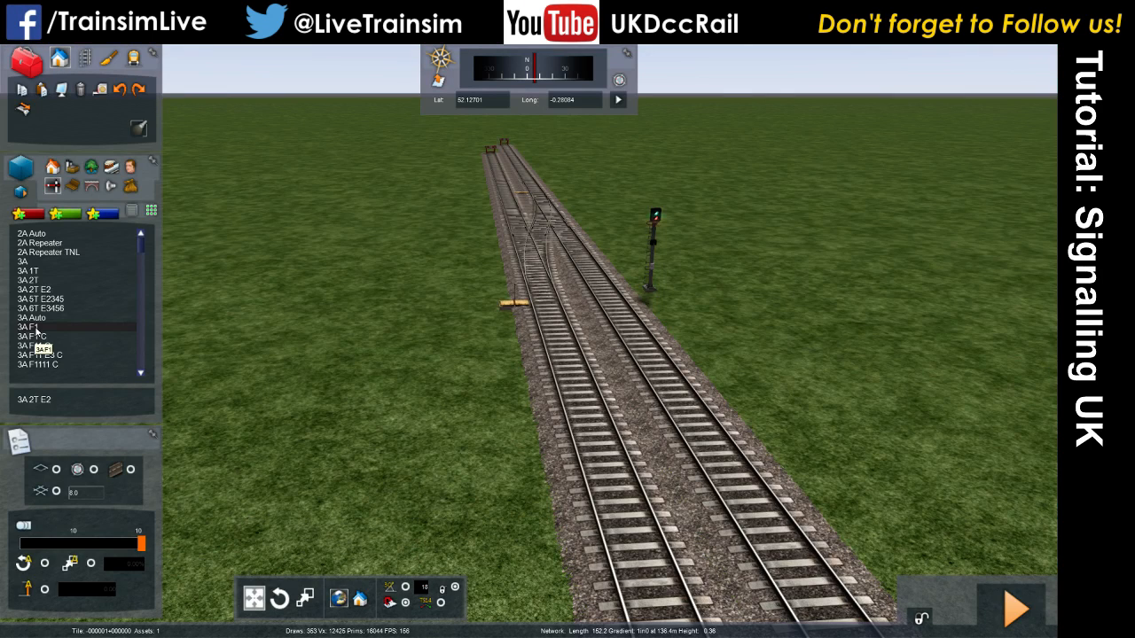
# Place a 3A F1 signal west of the tracks, with link 1 on the west track and link 2 on the east track beyond the crossover.
pyautogui.click(35, 328)
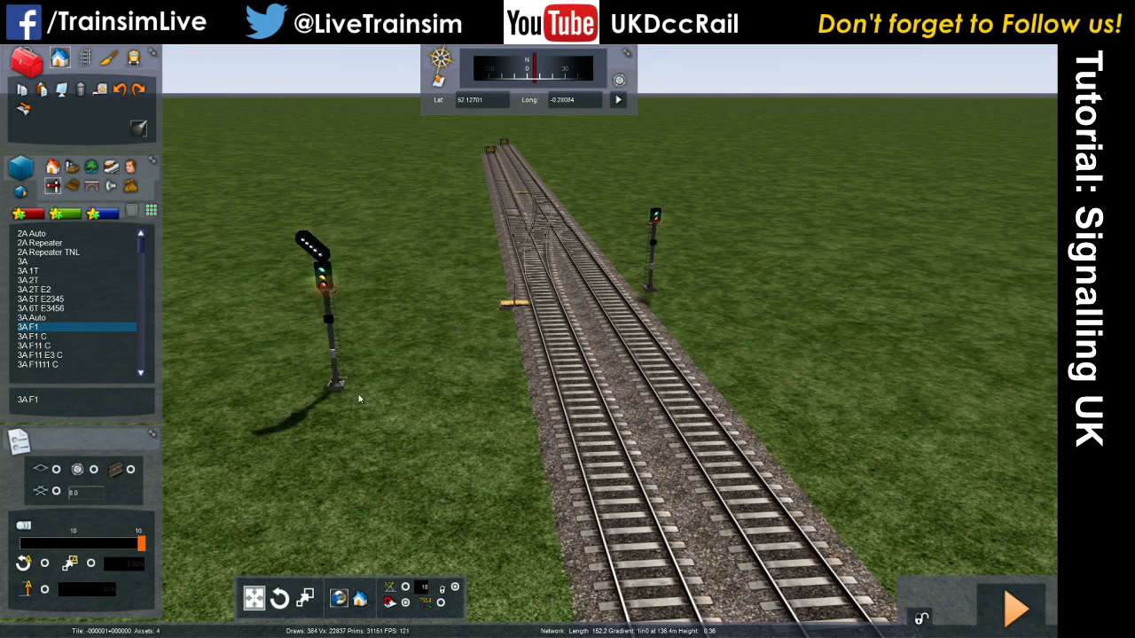
pyautogui.click(506, 468)
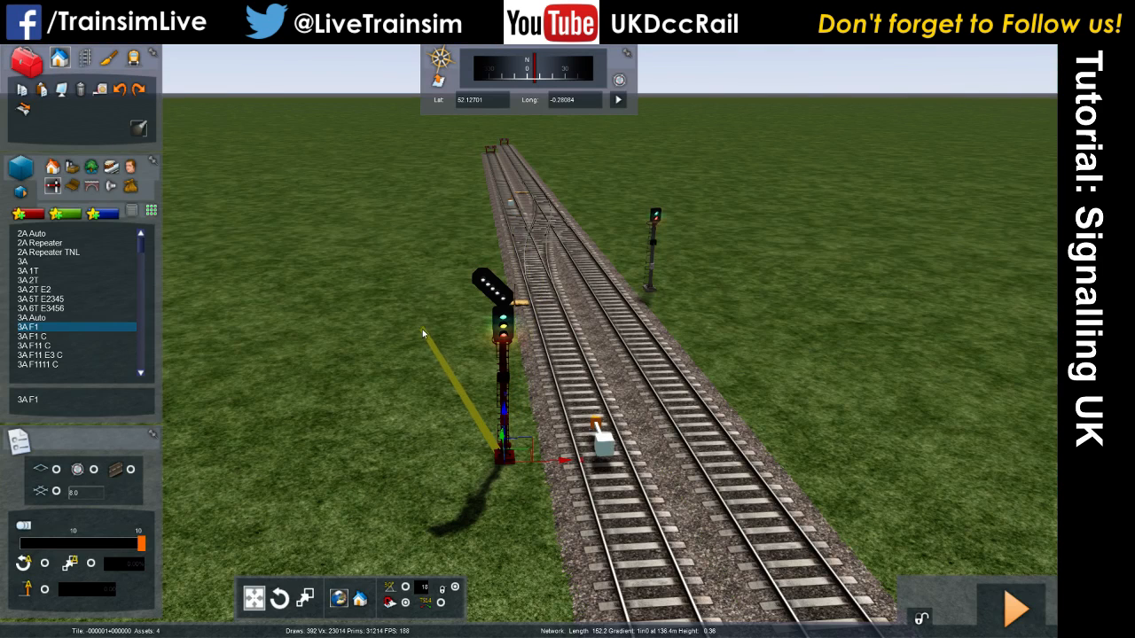
pyautogui.click(535, 181)
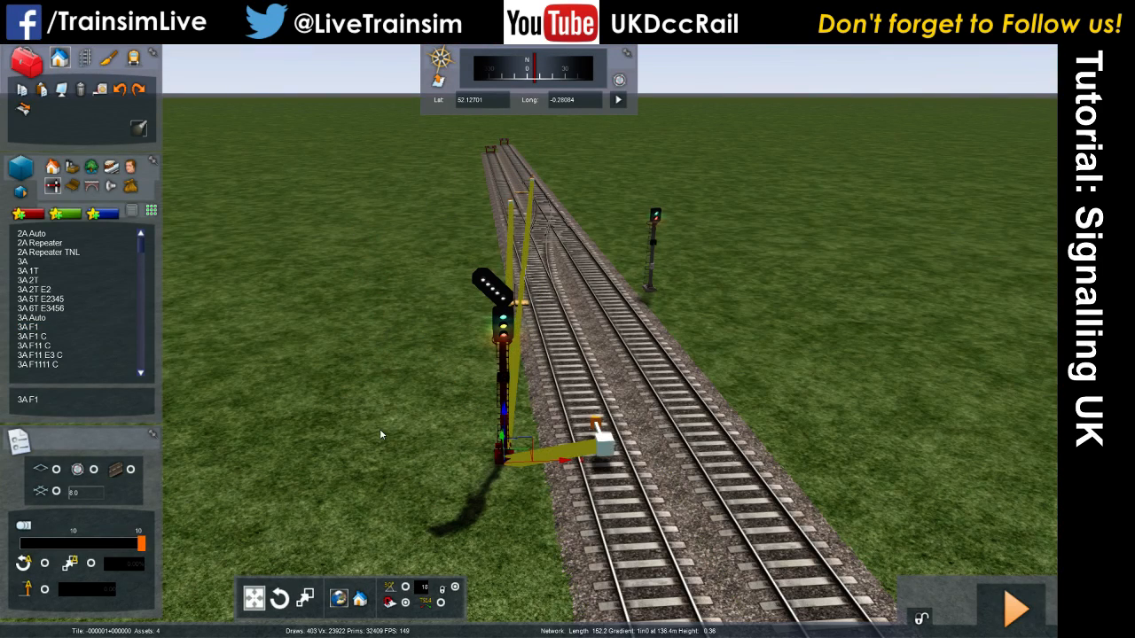
# Examine the 3A F1 signal's head, feather indicator and links up close.
pyautogui.moveTo(398, 425)
pyautogui.mouseDown(button='right')
pyautogui.moveTo(412, 387)
pyautogui.moveTo(406, 447)
pyautogui.moveTo(405, 430)
pyautogui.mouseUp(button='right')
pyautogui.press('Up')
pyautogui.press('Up')
pyautogui.press('Down')
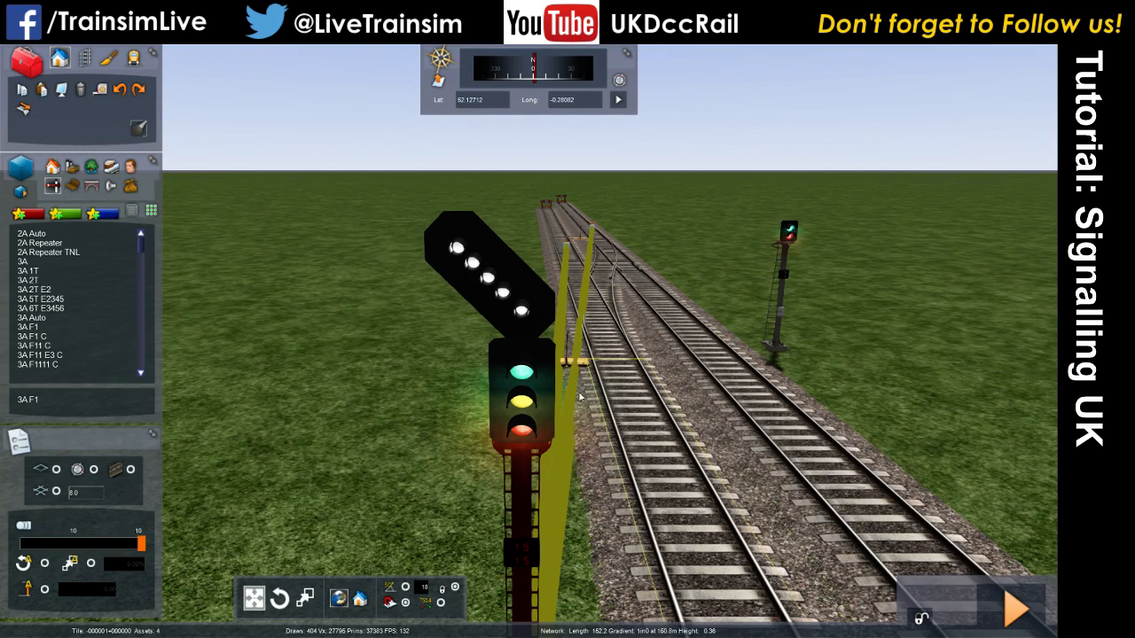
# Preview the 3A F12 and 3A F14 C feather signals beside the tracks without placing them.
pyautogui.scroll(-2, 46, 354)
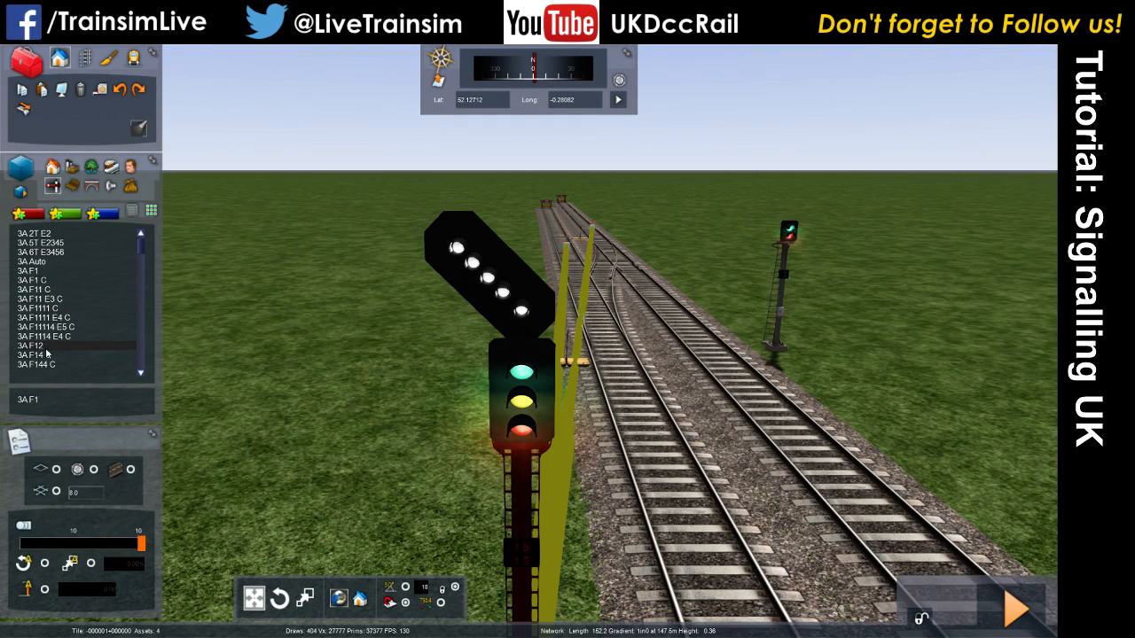
pyautogui.click(37, 347)
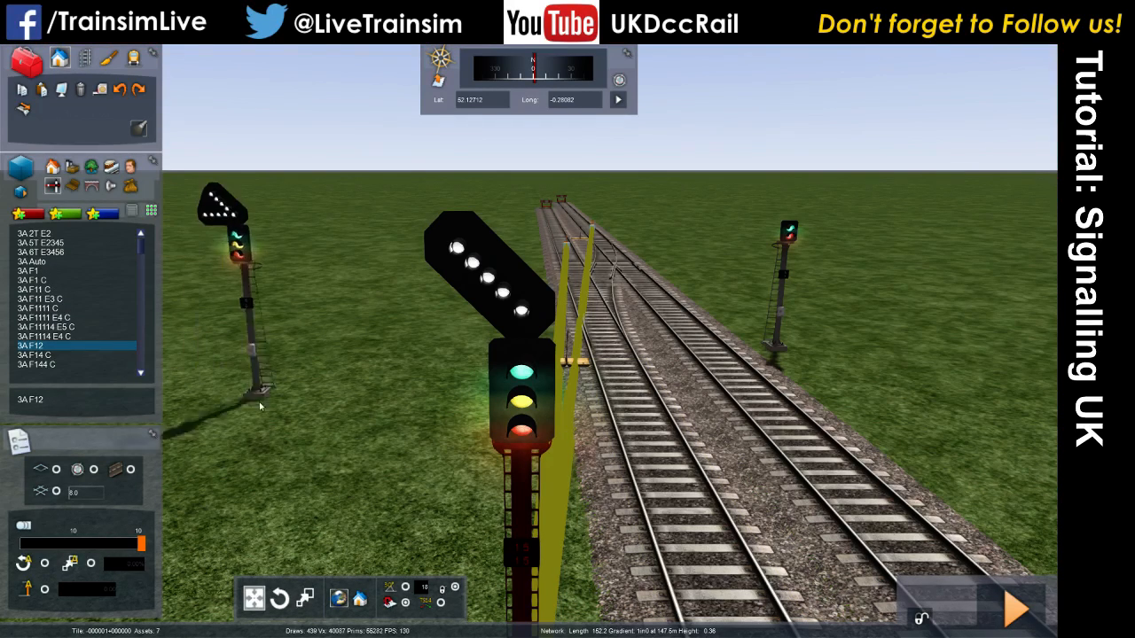
pyautogui.scroll(1, 38, 328)
pyautogui.click(38, 328)
pyautogui.rightClick(345, 414)
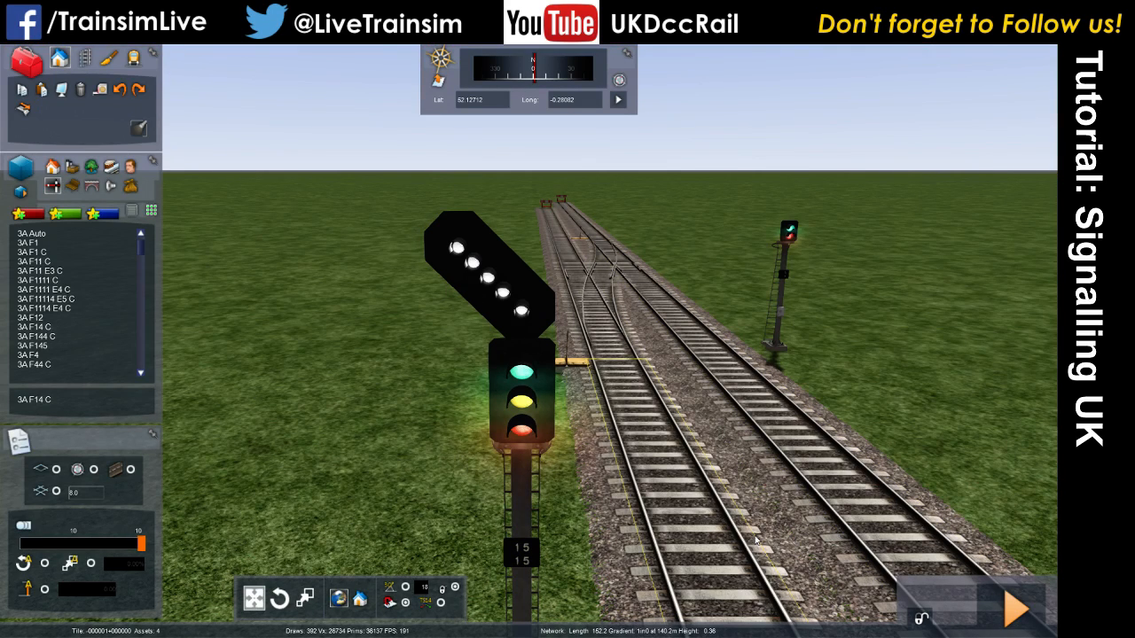
# Delete the 3A F1 signal west of the tracks.
pyautogui.press('Down')
pyautogui.moveTo(473, 470); pyautogui.dragTo(483, 510, button='right')
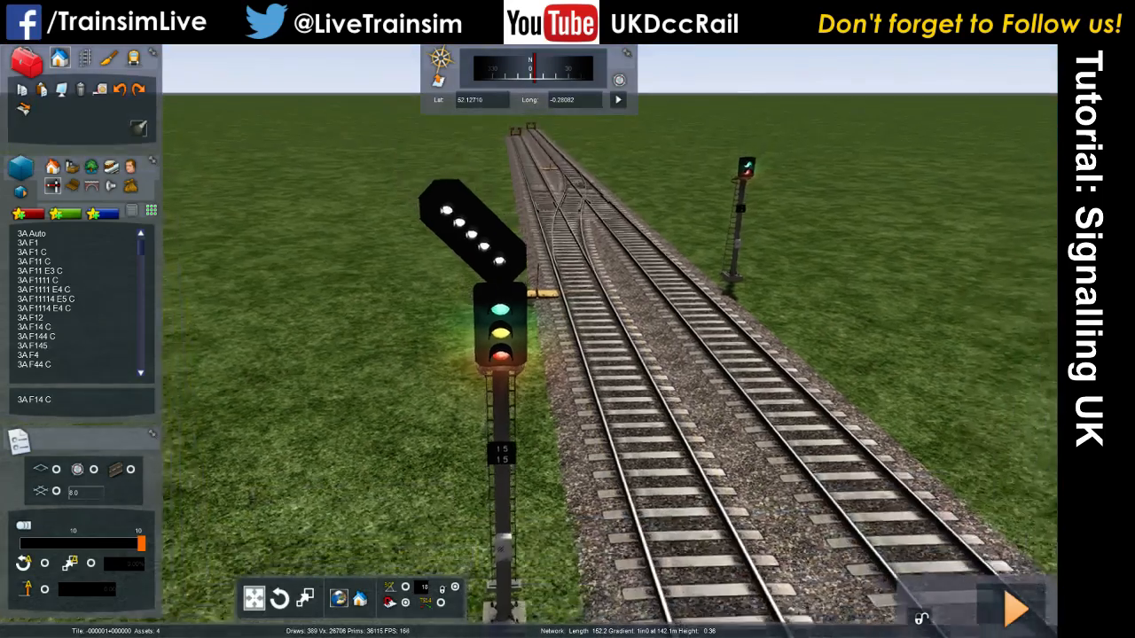
pyautogui.click(511, 480)
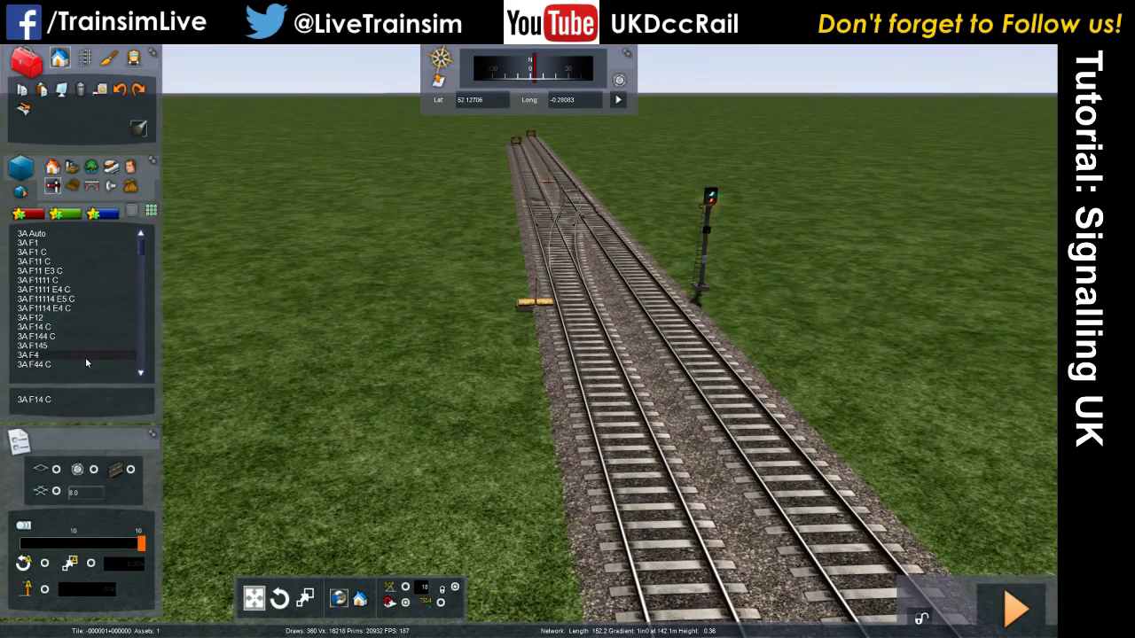
# Place a 3A F11 C signal west of the tracks with all four links in sequence on the west track before the crossover, and check them.
pyautogui.click(48, 262)
pyautogui.click(501, 514)
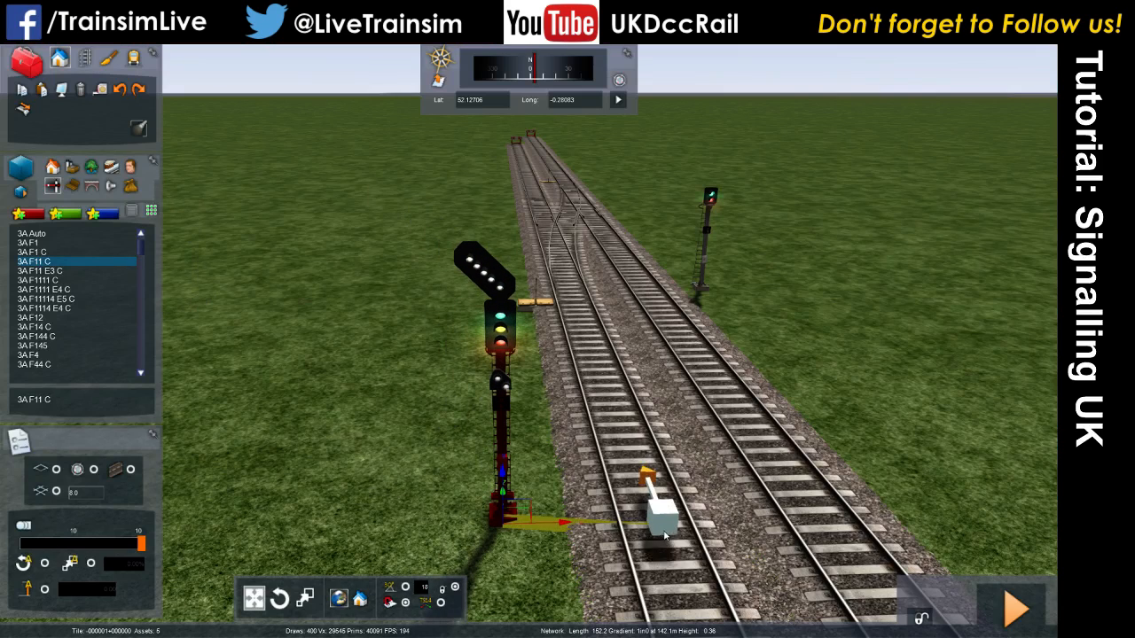
pyautogui.click(629, 433)
pyautogui.click(609, 381)
pyautogui.click(587, 324)
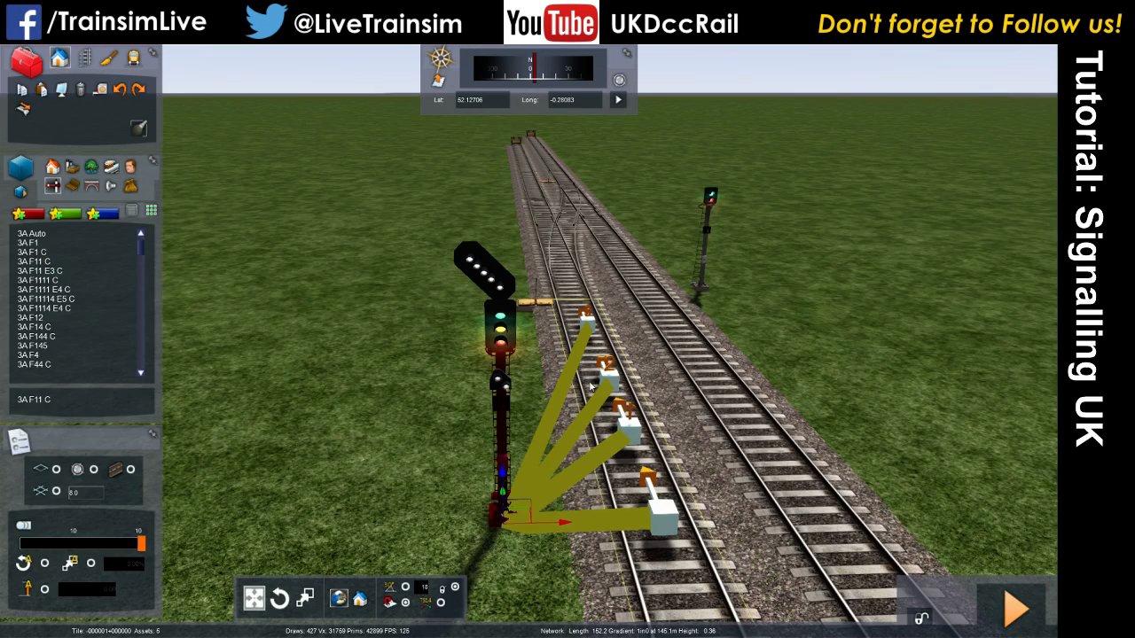
pyautogui.click(347, 328)
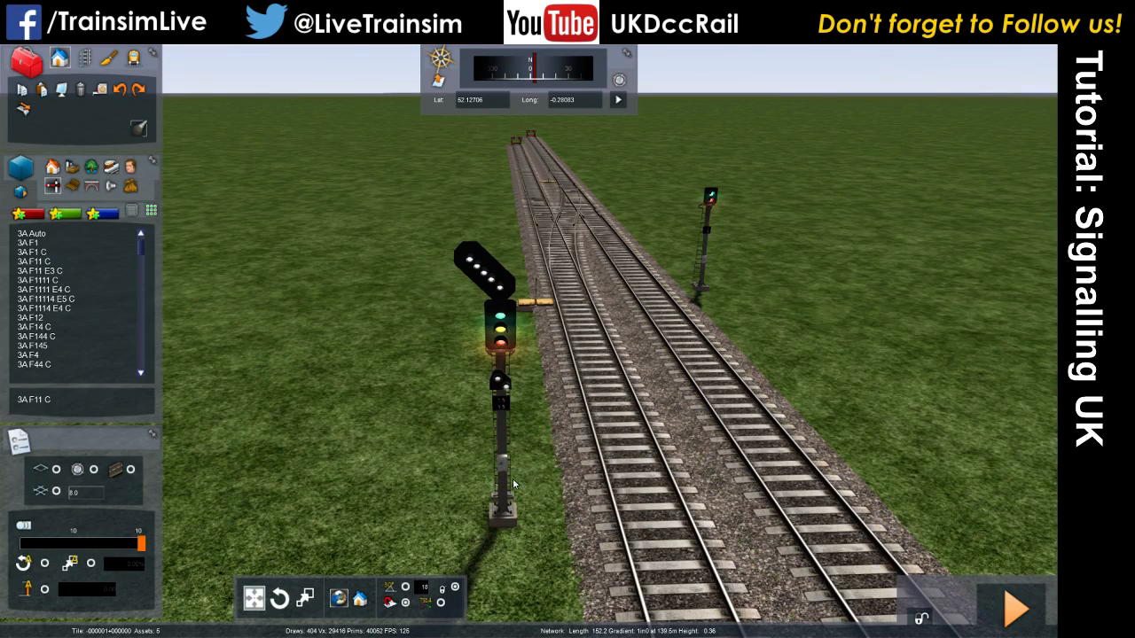
pyautogui.click(507, 511)
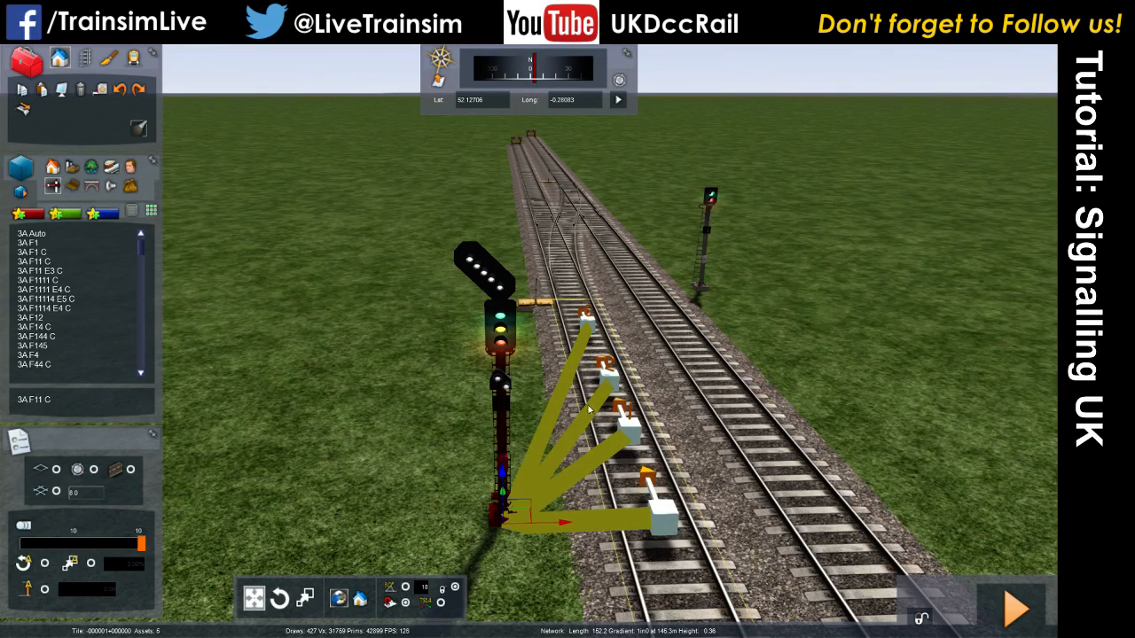
pyautogui.click(420, 420)
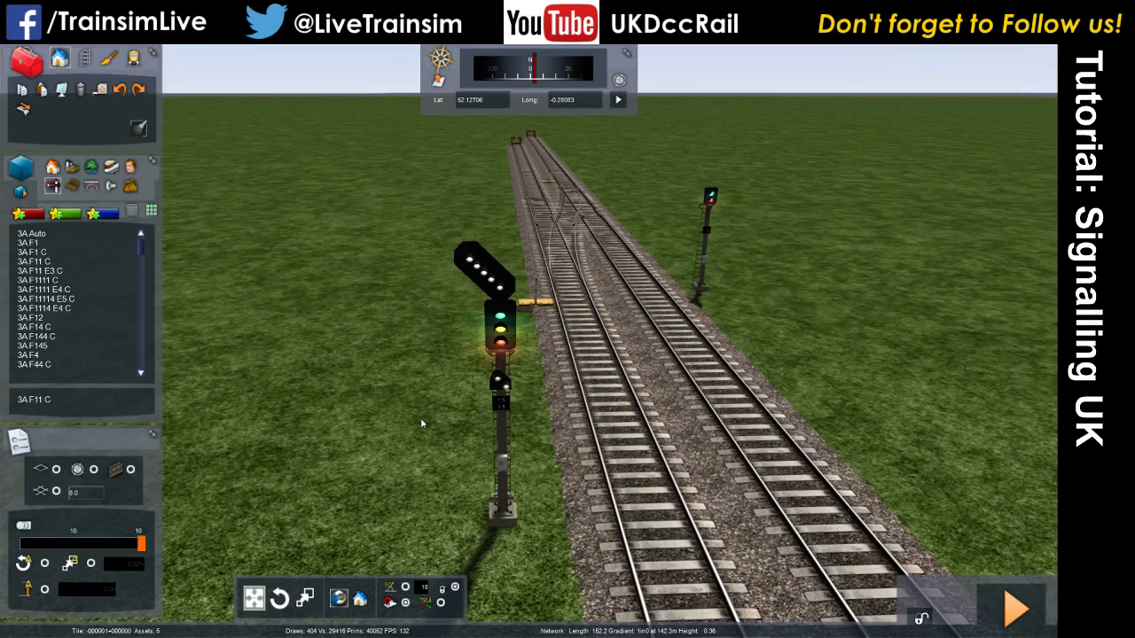
# Lay a Track Concrete 01 branch diverging westward from the west track north of the crossover.
pyautogui.moveTo(426, 391); pyautogui.dragTo(440, 310, button='right')
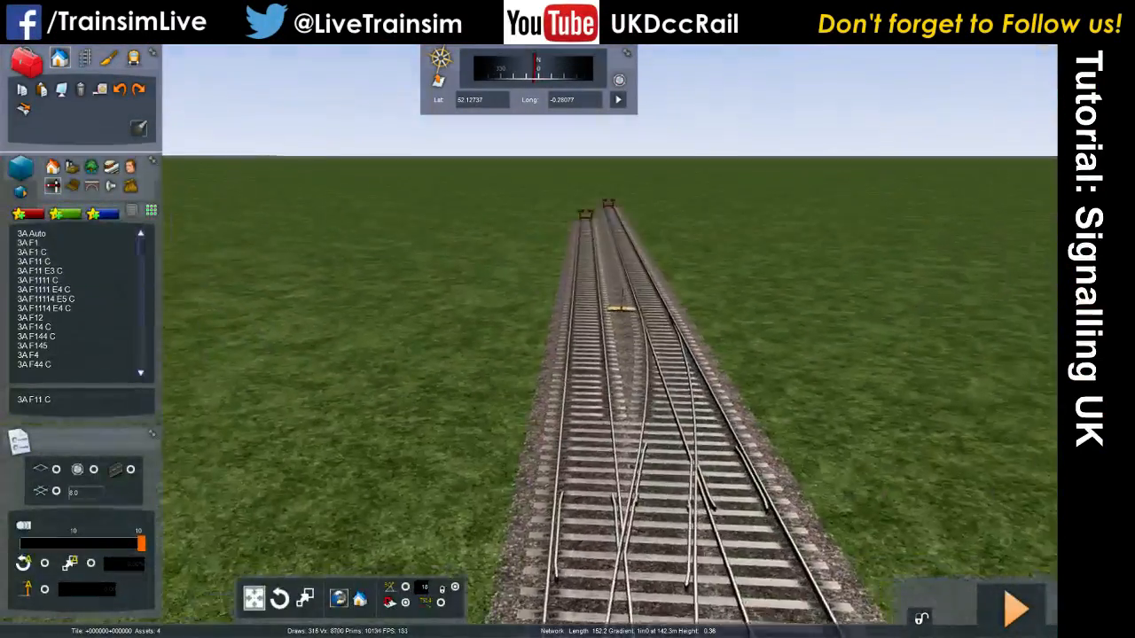
pyautogui.click(84, 58)
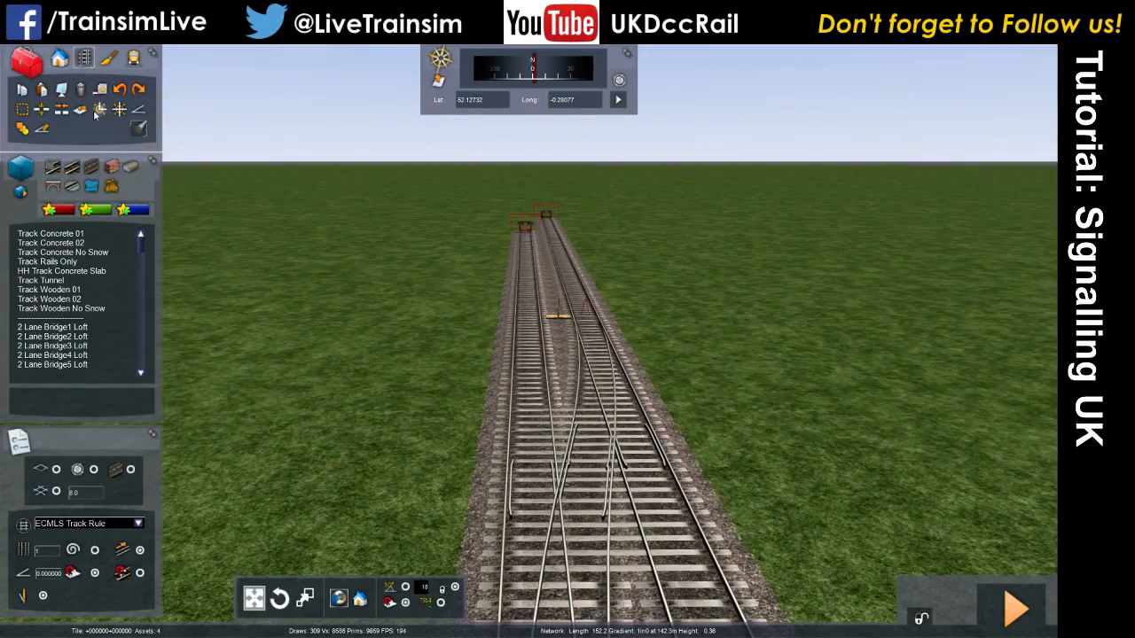
pyautogui.click(50, 234)
pyautogui.click(528, 297)
pyautogui.click(511, 248)
pyautogui.rightClick(510, 248)
pyautogui.rightClick(511, 248)
# Extend the original west track northward from its buffer stop with about 118 m of straight Track Concrete 01.
pyautogui.press('Up')
pyautogui.moveTo(511, 249); pyautogui.dragTo(511, 284, button='right')
pyautogui.press('Up')
pyautogui.press('Down')
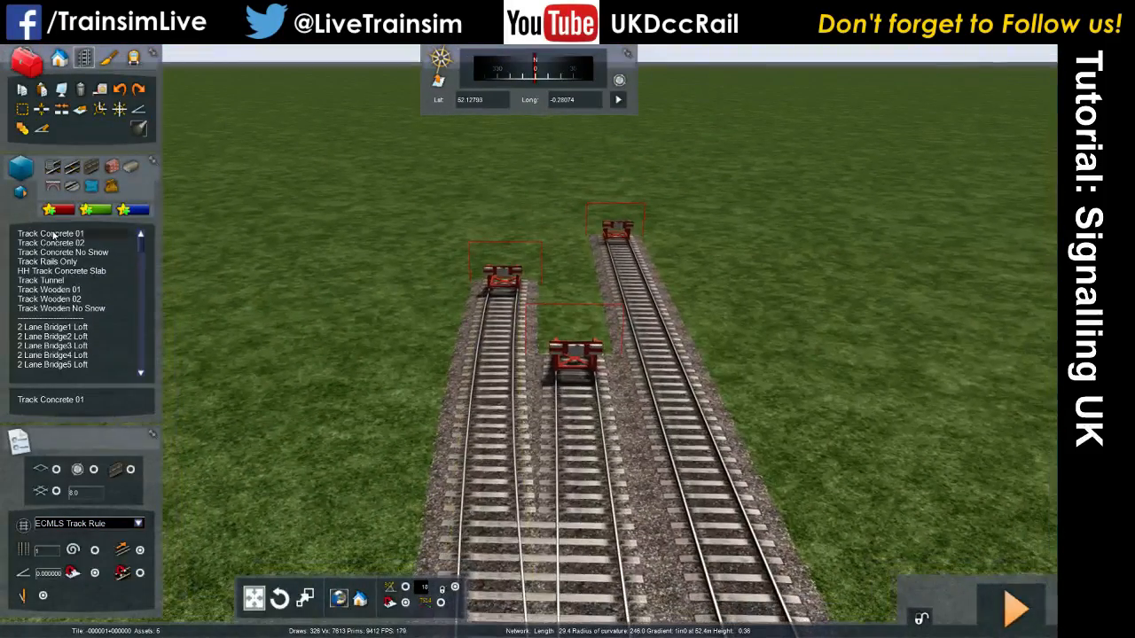
pyautogui.click(53, 234)
pyautogui.click(574, 330)
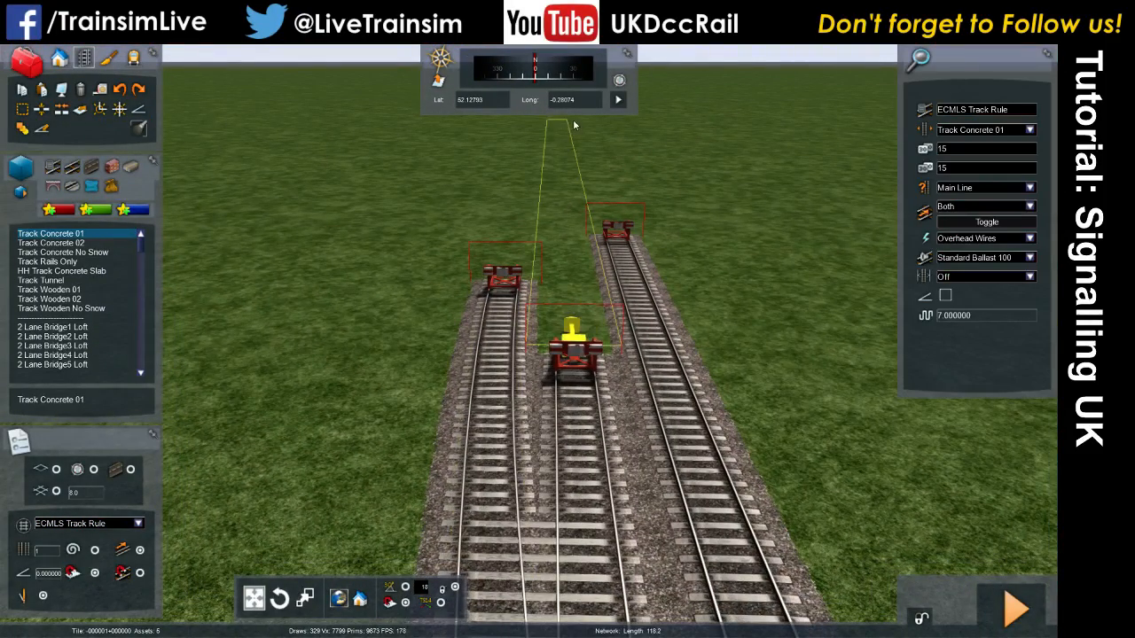
pyautogui.click(573, 122)
pyautogui.press('Up')
pyautogui.rightClick(553, 304)
# Extend the new western branch northward from its buffer stop with Track Concrete 01, alongside the lengthened west track.
pyautogui.press('Down')
pyautogui.moveTo(555, 304); pyautogui.dragTo(535, 404, button='right')
pyautogui.click(77, 235)
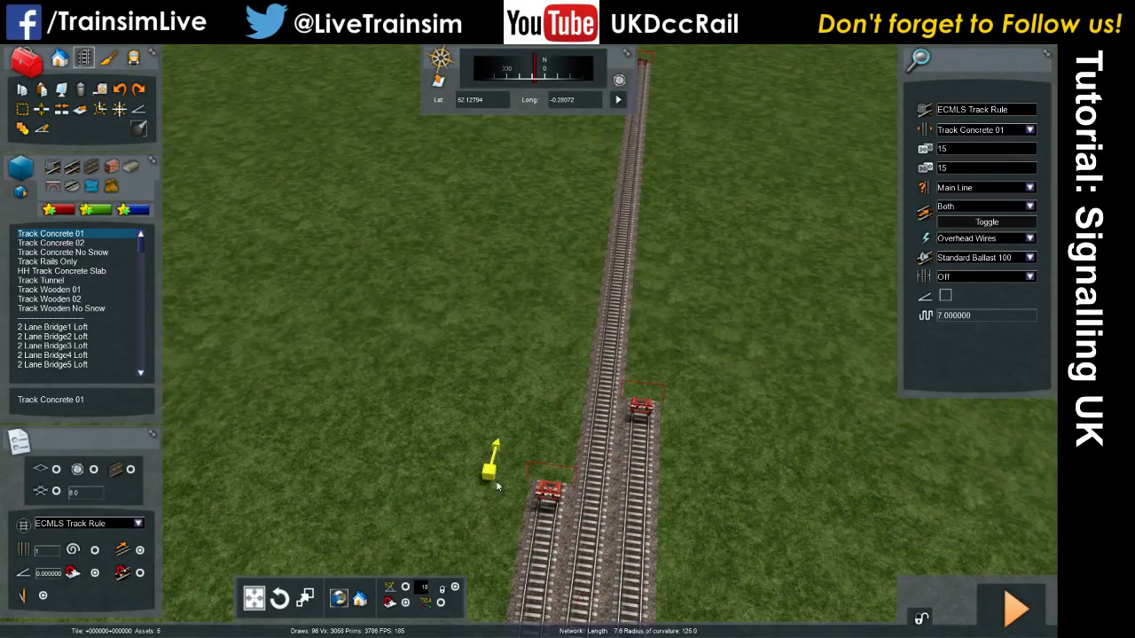
pyautogui.click(550, 478)
pyautogui.click(615, 155)
pyautogui.press('Up')
pyautogui.rightClick(671, 307)
# Delete the 3A F11 C signal standing before the crossover.
pyautogui.moveTo(670, 307); pyautogui.dragTo(665, 244, button='right')
pyautogui.press('Down')
pyautogui.press('Up')
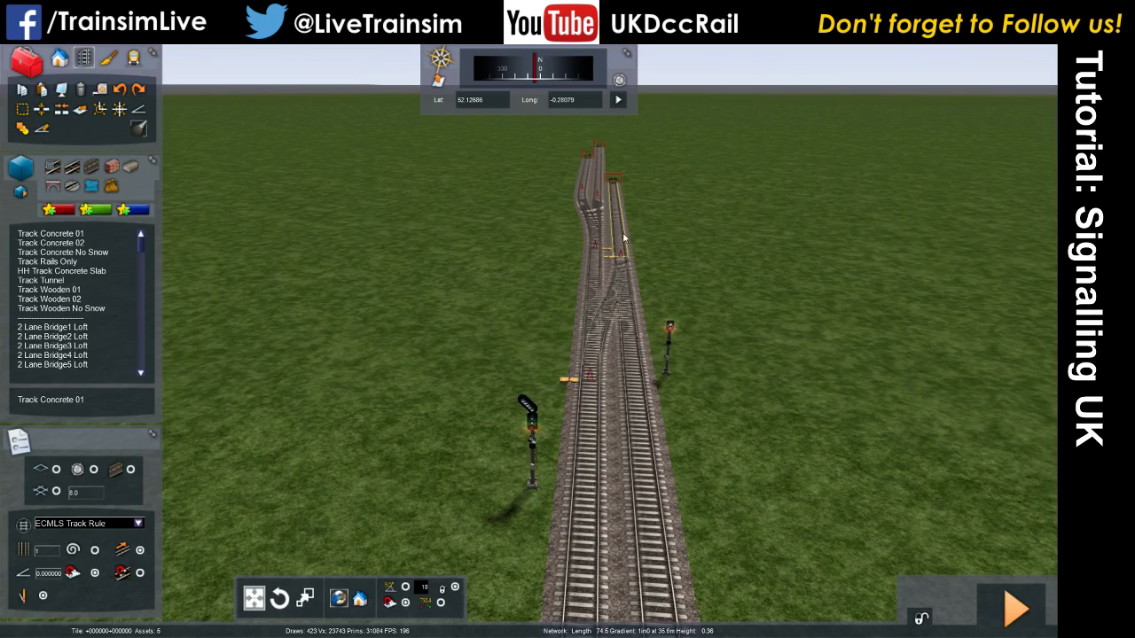
pyautogui.click(535, 487)
pyautogui.click(535, 486)
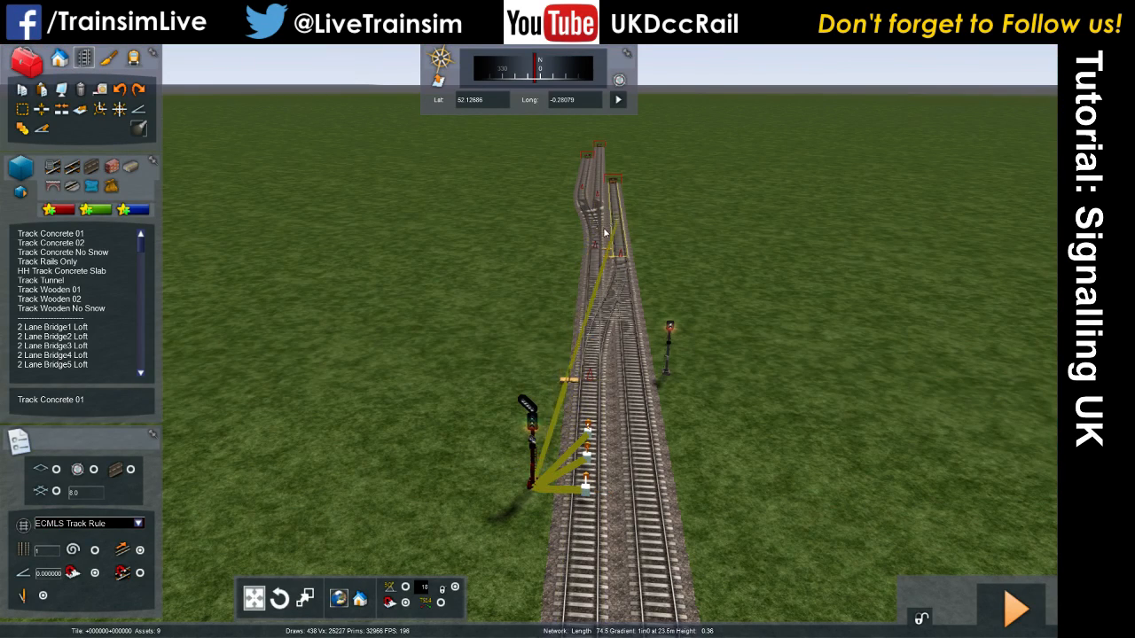
pyautogui.press('Delete')
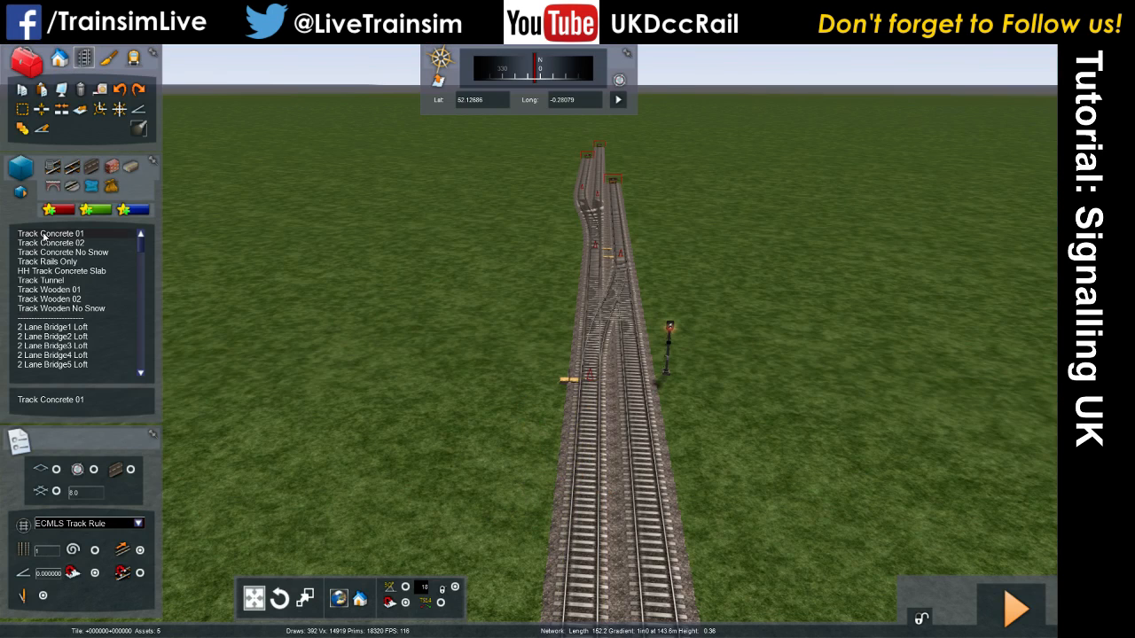
# Place a 3A F11 C signal before the crossover, with links on the new branch, the west track beyond its junction and the east track.
pyautogui.click(58, 58)
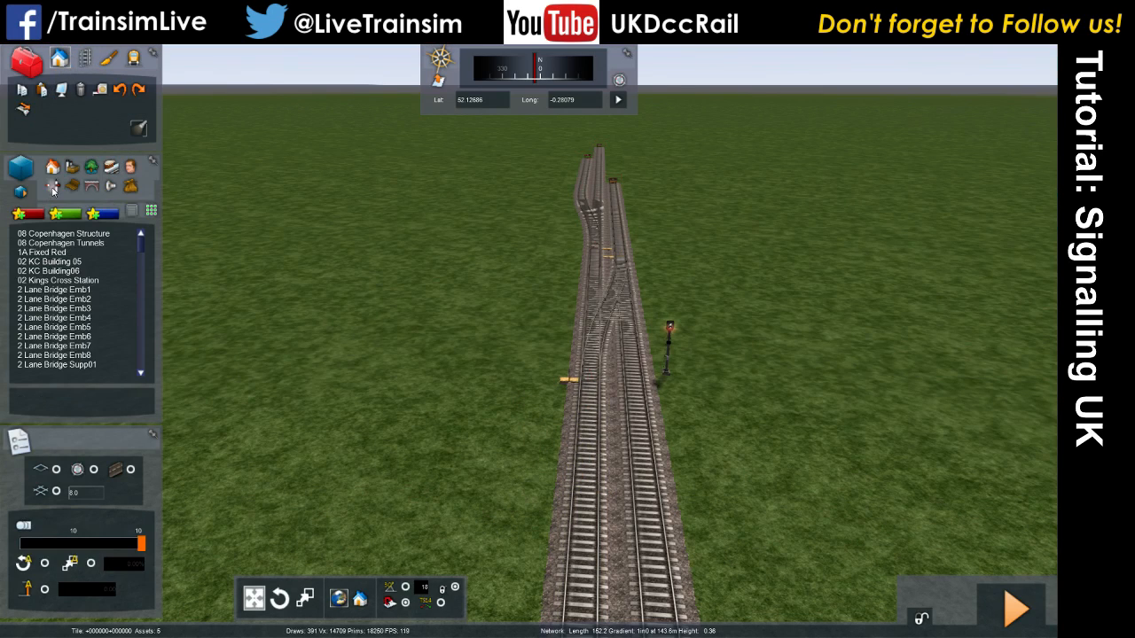
pyautogui.click(53, 187)
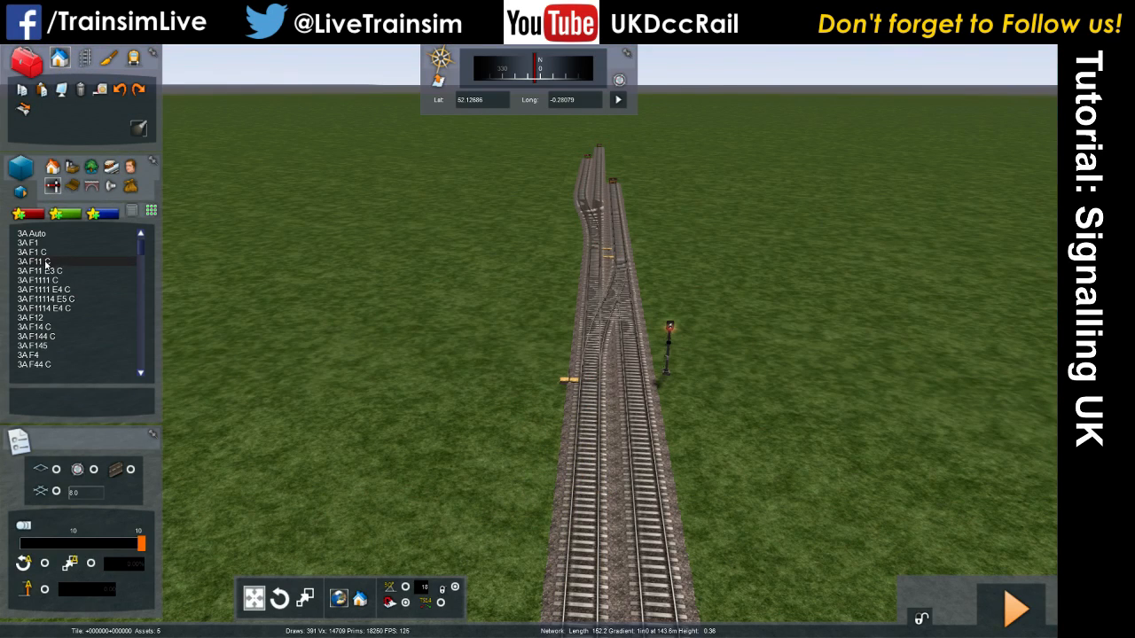
pyautogui.click(45, 261)
pyautogui.click(546, 432)
pyautogui.click(582, 193)
pyautogui.click(596, 189)
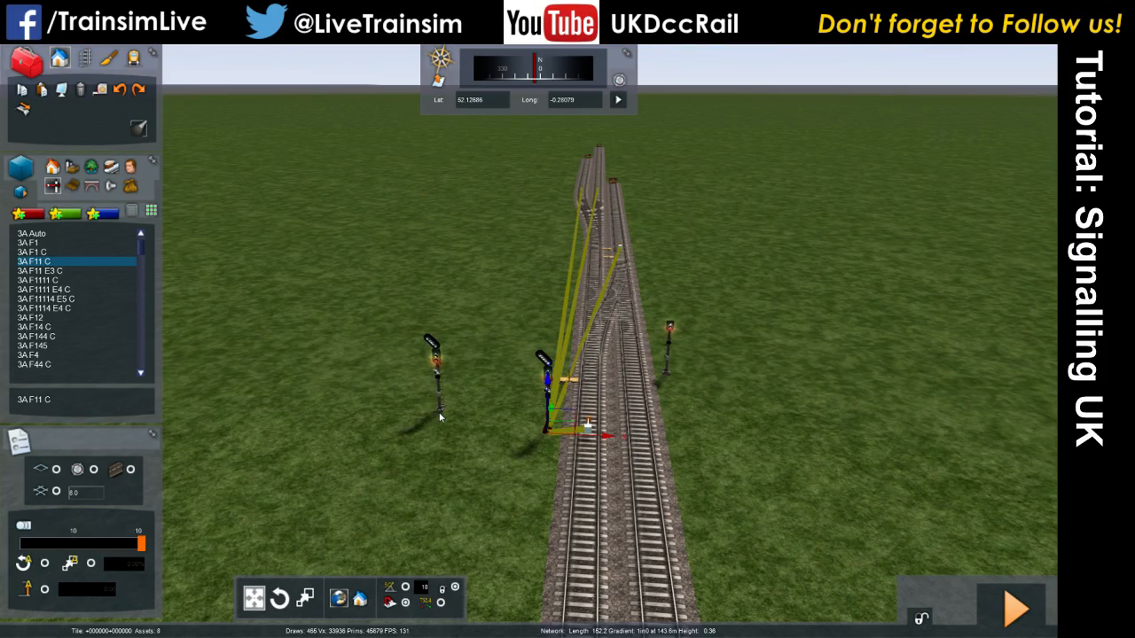
pyautogui.rightClick(439, 417)
# Check the 3A F11 C signal's links to the three routes up close, and delete the signal.
pyautogui.click(548, 430)
pyautogui.press('Up')
pyautogui.moveTo(548, 431); pyautogui.dragTo(566, 410, button='right')
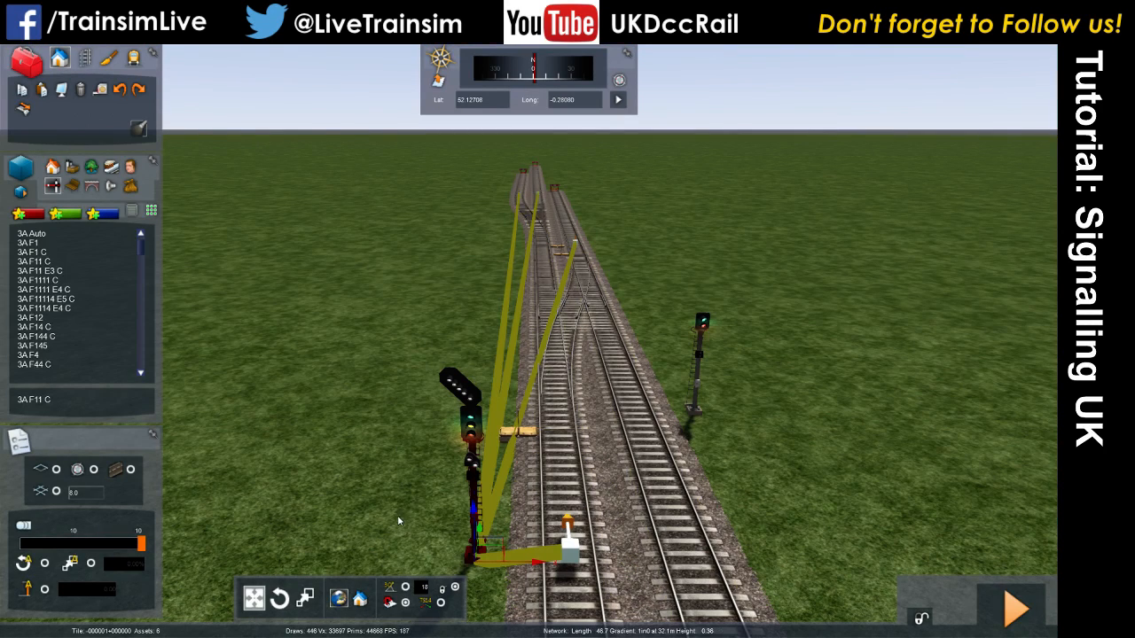
pyautogui.click(464, 553)
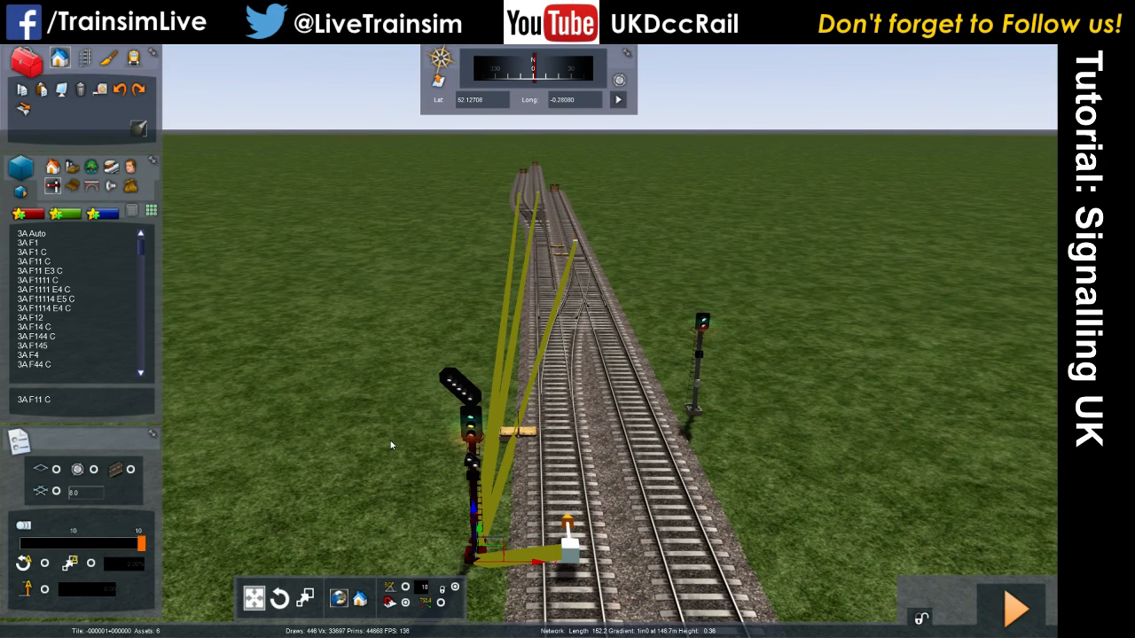
pyautogui.click(358, 362)
pyautogui.click(473, 554)
pyautogui.press('Delete')
# Place a 3A F1 signal west of the single track before the southern junction, with link 1 on the western and link 2 on the eastern track beyond.
pyautogui.press('Down')
pyautogui.moveTo(393, 476)
pyautogui.mouseDown(button='right')
pyautogui.moveTo(383, 377)
pyautogui.moveTo(391, 472)
pyautogui.mouseUp(button='right')
pyautogui.press('Right')
pyautogui.press('Up')
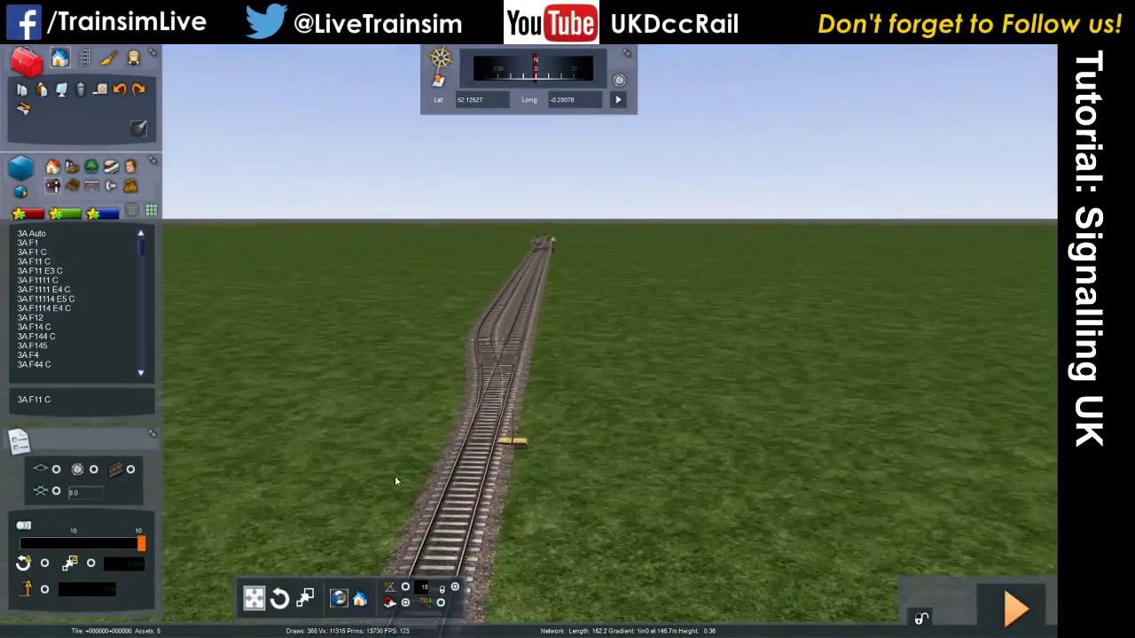
pyautogui.scroll(3, 63, 312)
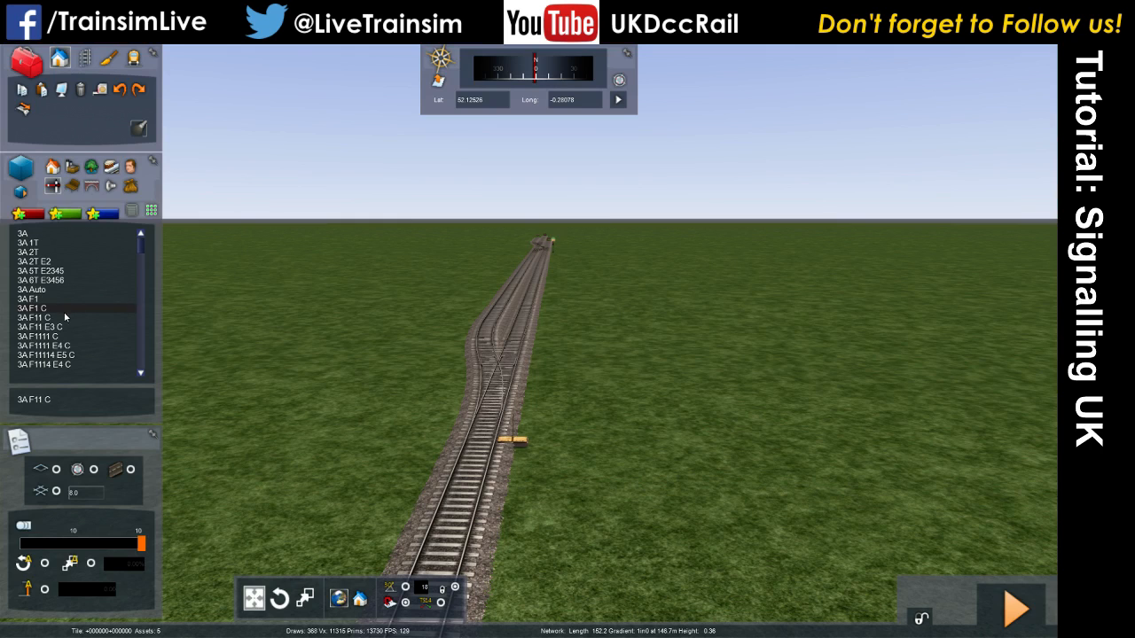
pyautogui.click(45, 300)
pyautogui.click(404, 495)
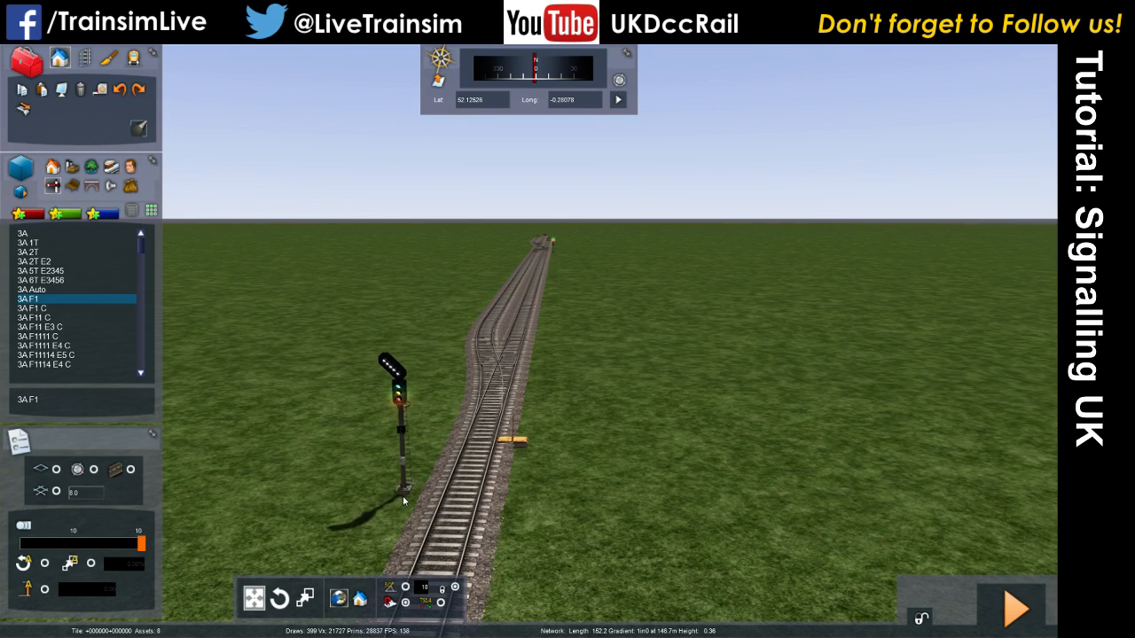
pyautogui.click(394, 503)
pyautogui.click(460, 492)
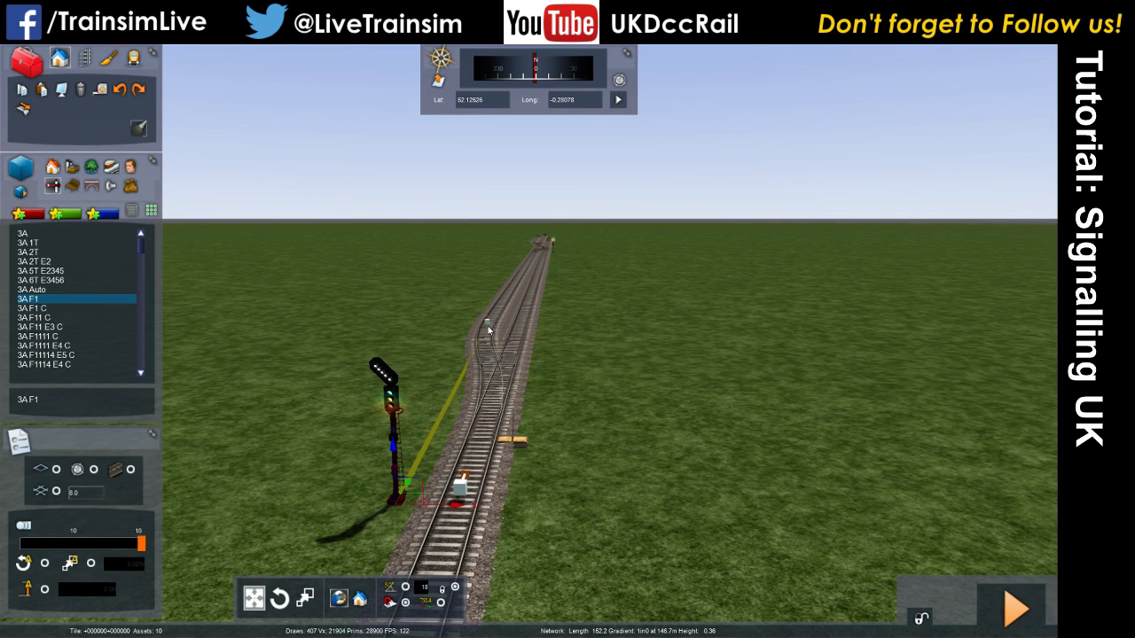
pyautogui.click(483, 334)
pyautogui.click(523, 331)
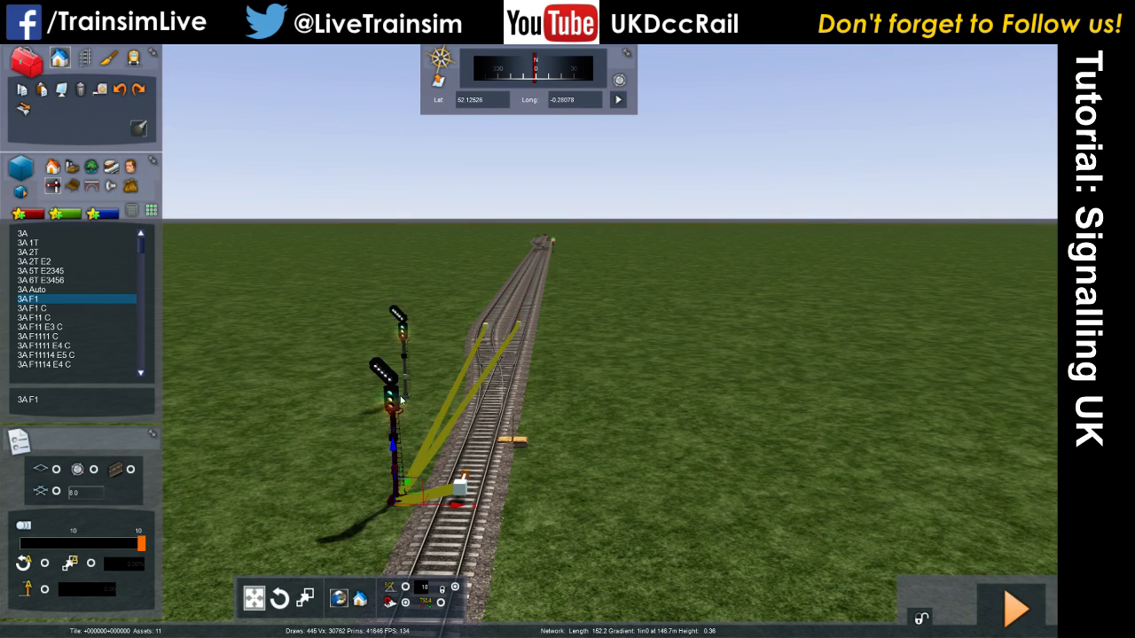
pyautogui.rightClick(353, 462)
# Examine the 3A F1 signal's feather indicator, links and link 1 properties up close and from further back.
pyautogui.click(391, 417)
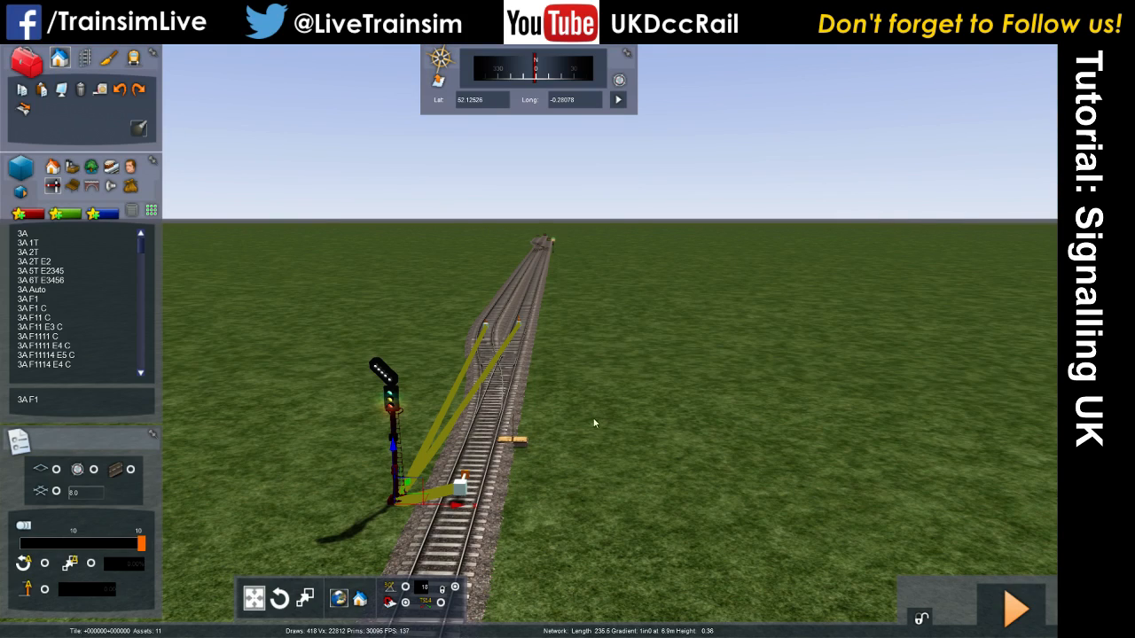
pyautogui.moveTo(534, 457); pyautogui.dragTo(507, 447, button='right')
pyautogui.press('Up')
pyautogui.press('Down')
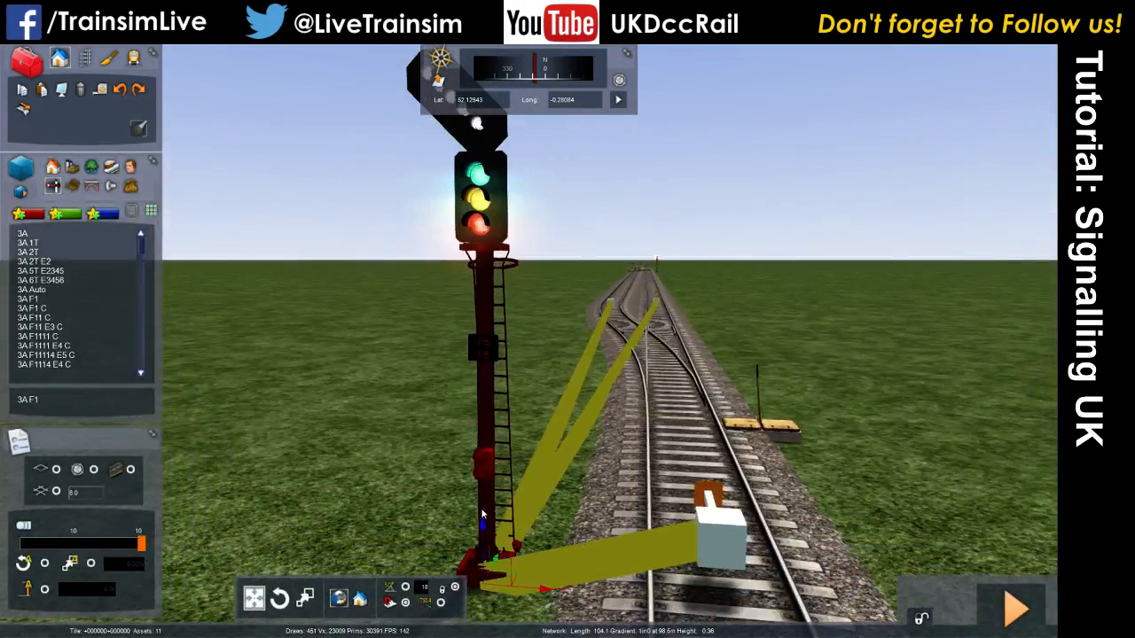
pyautogui.doubleClick(485, 503)
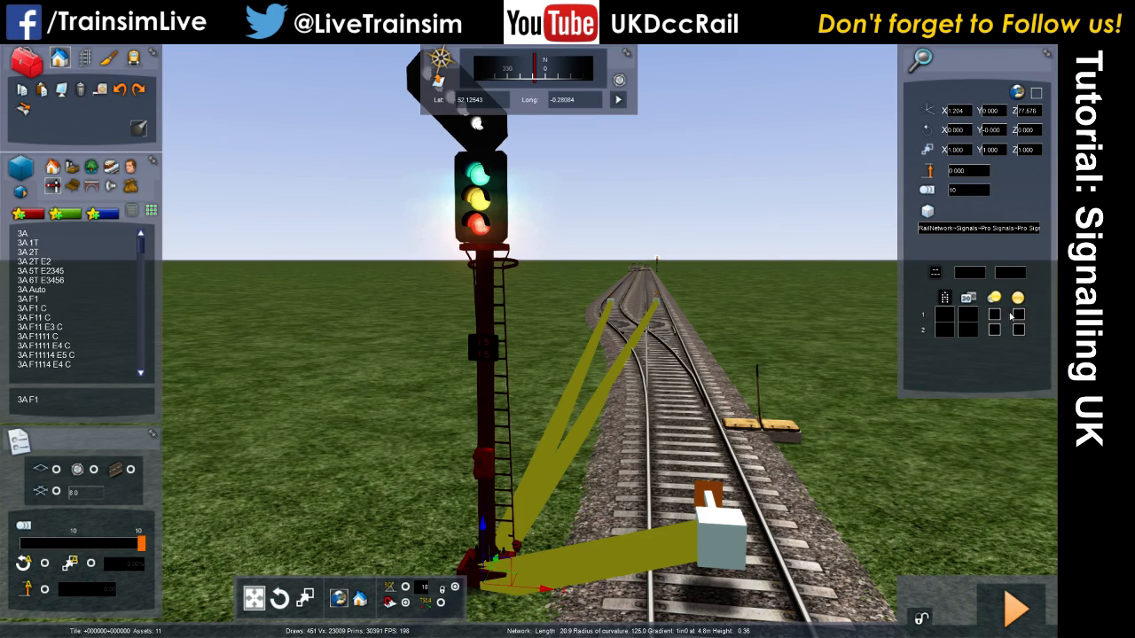
pyautogui.click(971, 316)
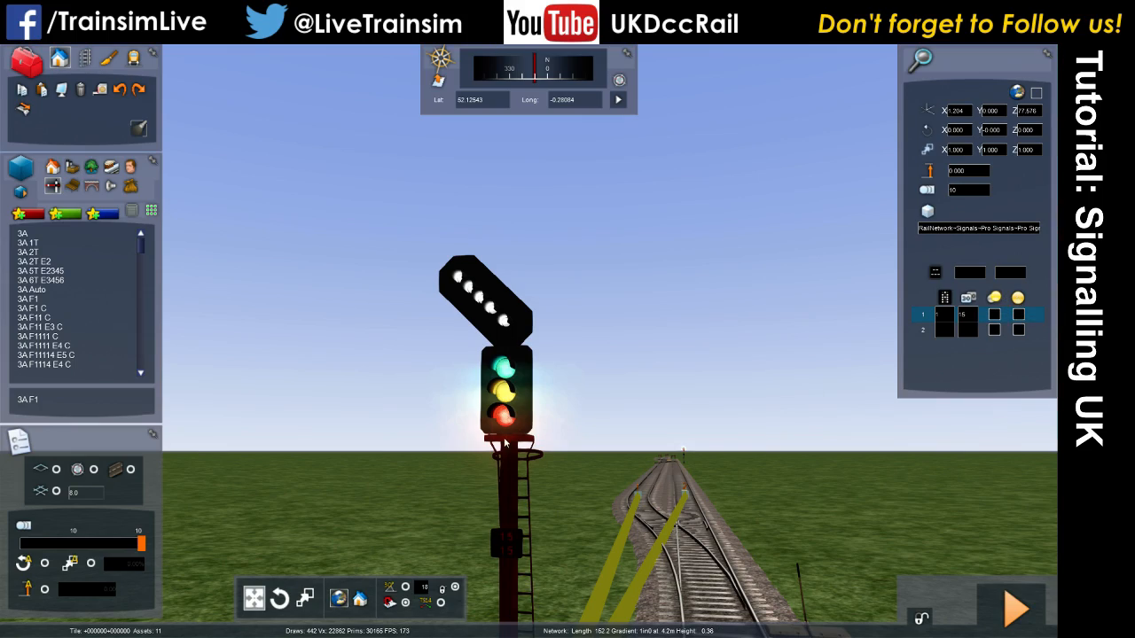
pyautogui.moveTo(601, 432); pyautogui.dragTo(527, 489, button='right')
pyautogui.press('Down')
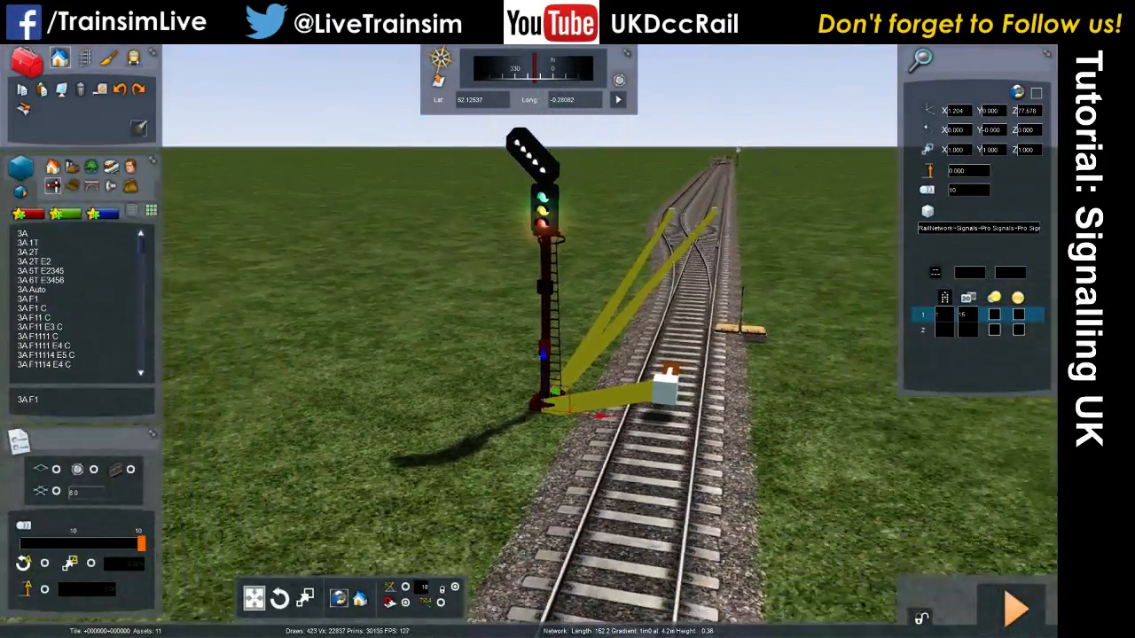
pyautogui.click(445, 410)
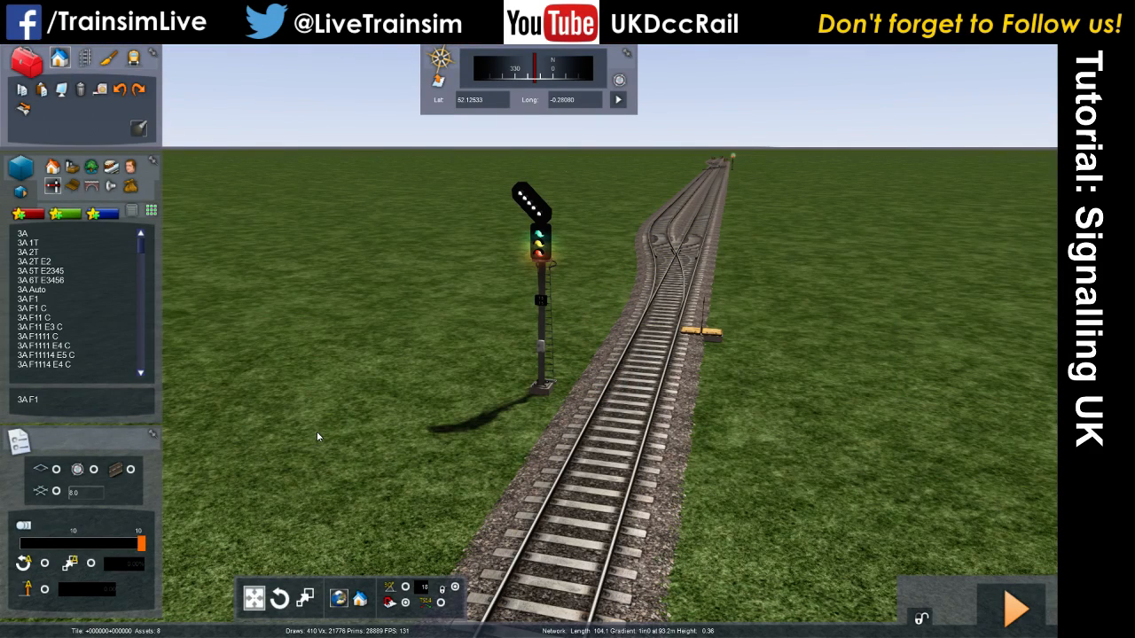
pyautogui.click(515, 388)
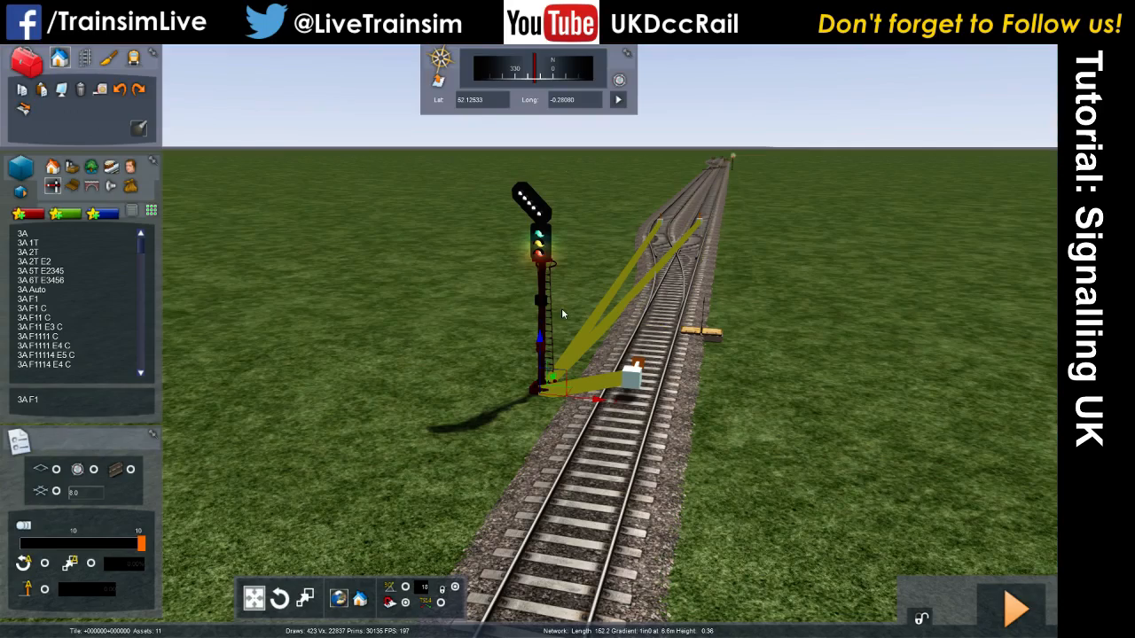
# Examine the 3A F1 signal's feather and its two links at the southern junction from several angles and distances.
pyautogui.moveTo(608, 386); pyautogui.dragTo(783, 430, button='right')
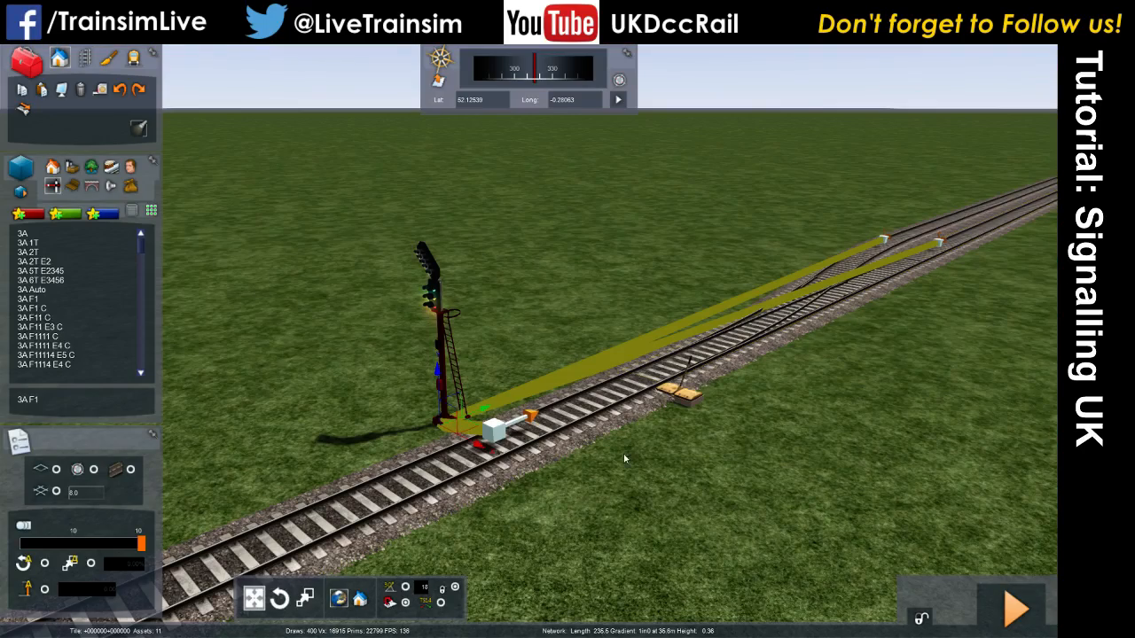
pyautogui.moveTo(731, 431); pyautogui.dragTo(611, 488, button='right')
pyautogui.press('Down')
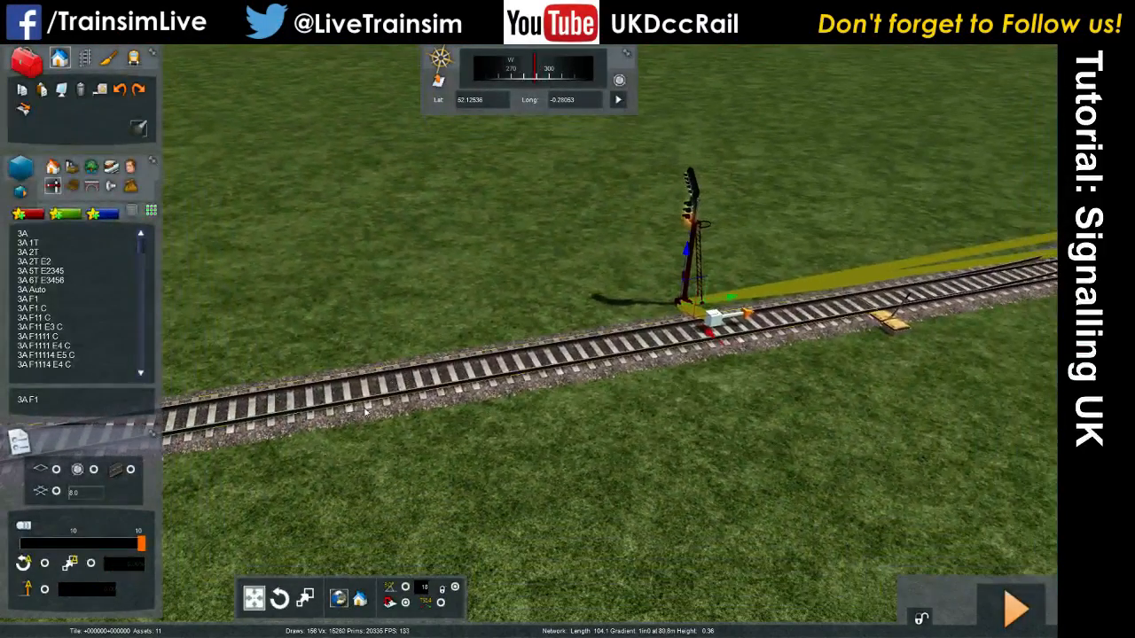
pyautogui.moveTo(333, 434); pyautogui.dragTo(267, 483, button='right')
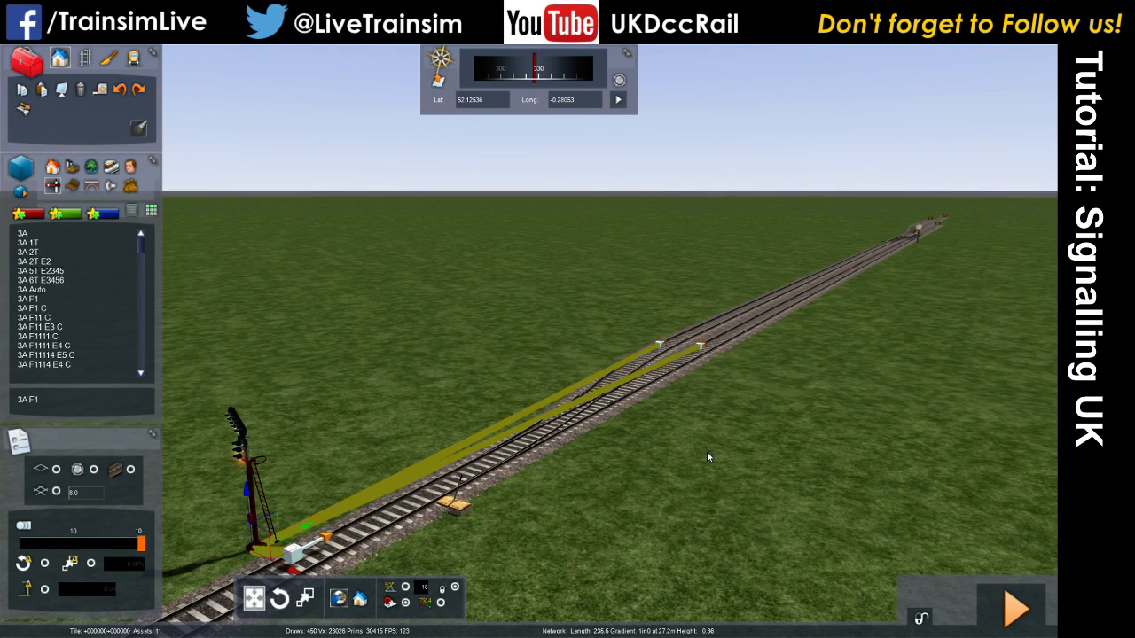
pyautogui.moveTo(731, 465)
pyautogui.mouseDown(button='right')
pyautogui.moveTo(687, 463)
pyautogui.moveTo(652, 381)
pyautogui.moveTo(670, 390)
pyautogui.moveTo(710, 368)
pyautogui.moveTo(735, 461)
pyautogui.mouseUp(button='right')
pyautogui.press('Left')
pyautogui.press('Left')
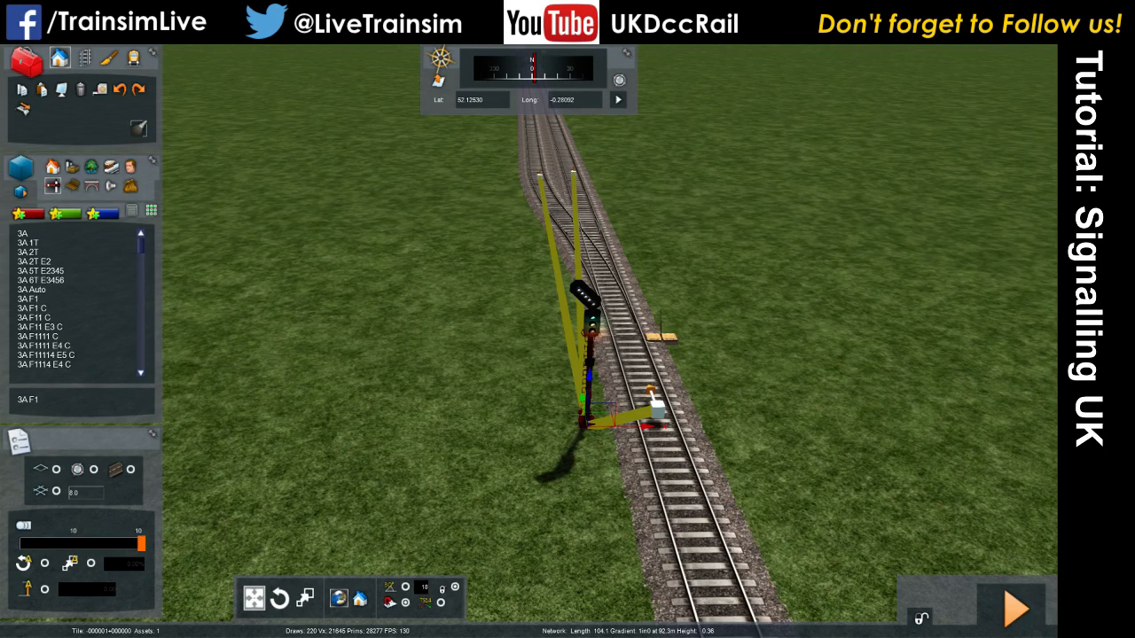
pyautogui.moveTo(615, 222); pyautogui.dragTo(628, 150, button='right')
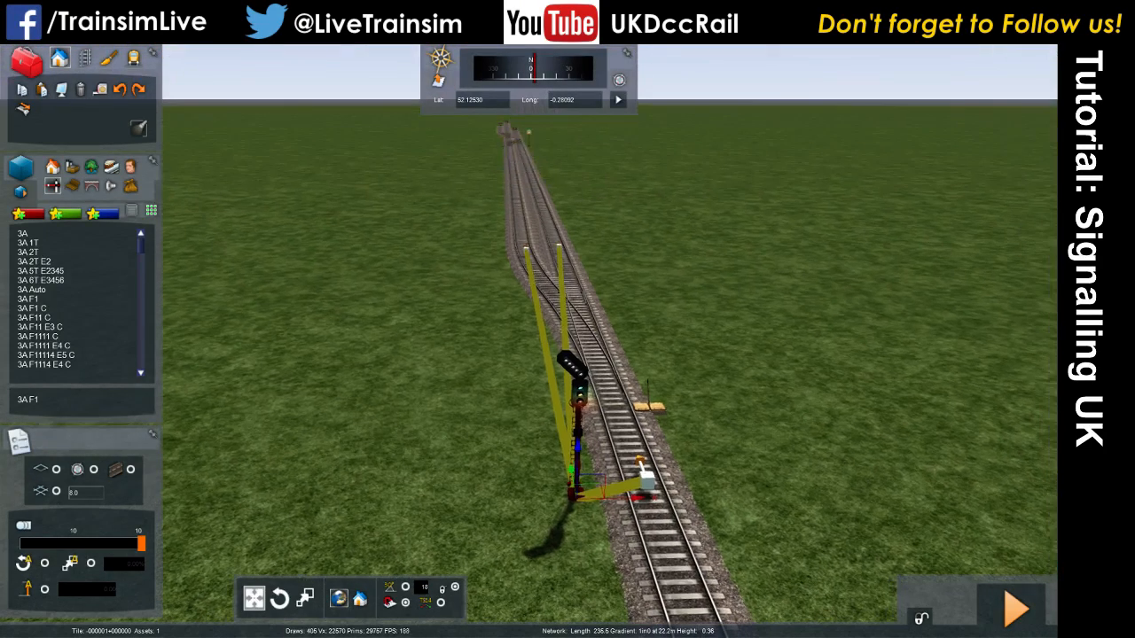
pyautogui.click(530, 134)
pyautogui.scroll(-5, 578, 433)
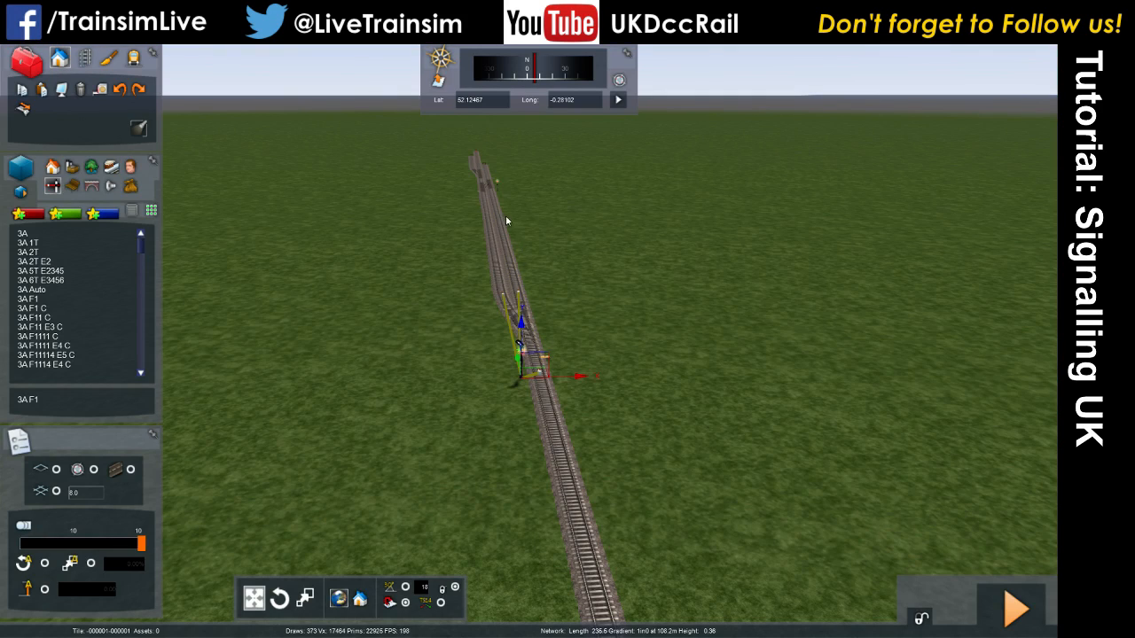
pyautogui.scroll(3, 528, 448)
pyautogui.scroll(1, 525, 430)
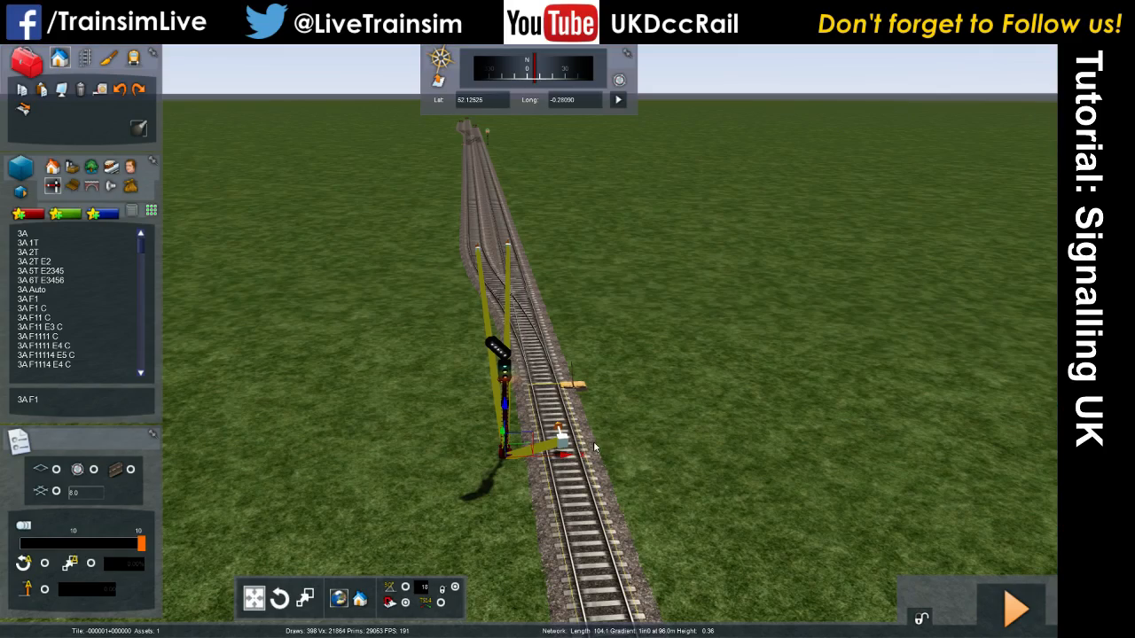
# Try a 3A TH11 theatre signal west of the single track, just before the 3A F1 signal, and delete it.
pyautogui.scroll(5, 593, 441)
pyautogui.scroll(-3, 594, 448)
pyautogui.scroll(-10, 64, 328)
pyautogui.scroll(5, 63, 328)
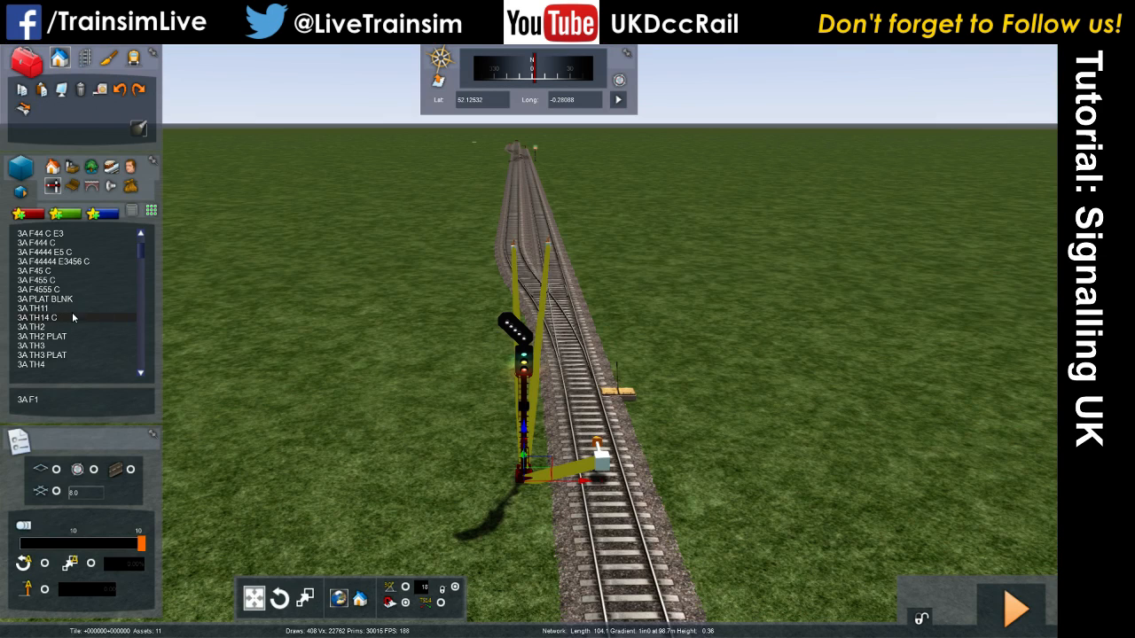
pyautogui.click(33, 307)
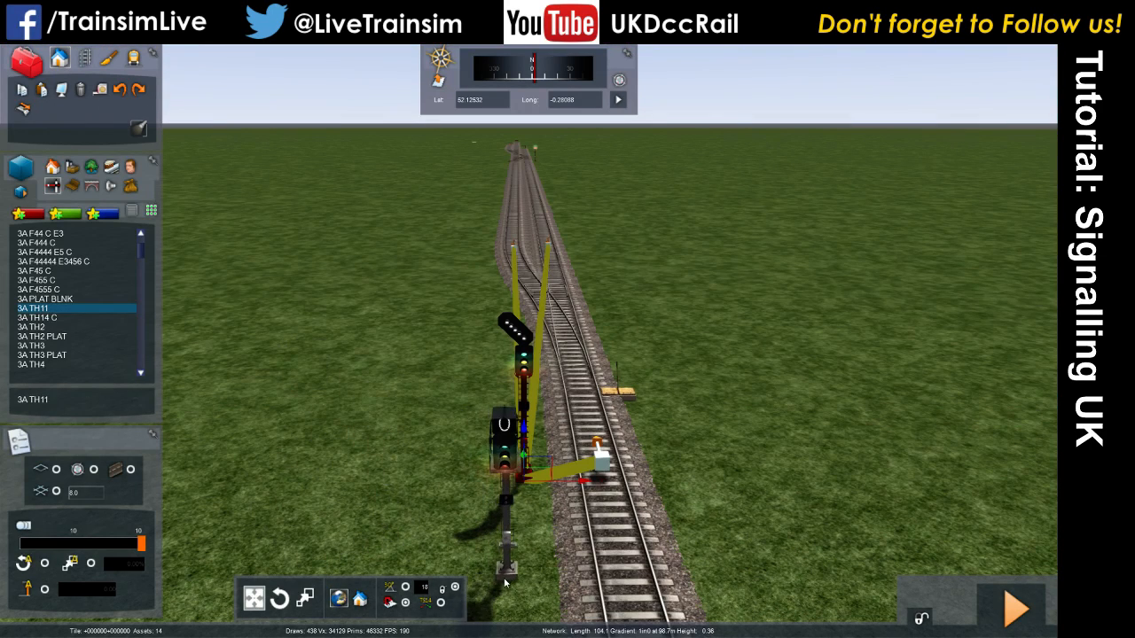
pyautogui.click(466, 542)
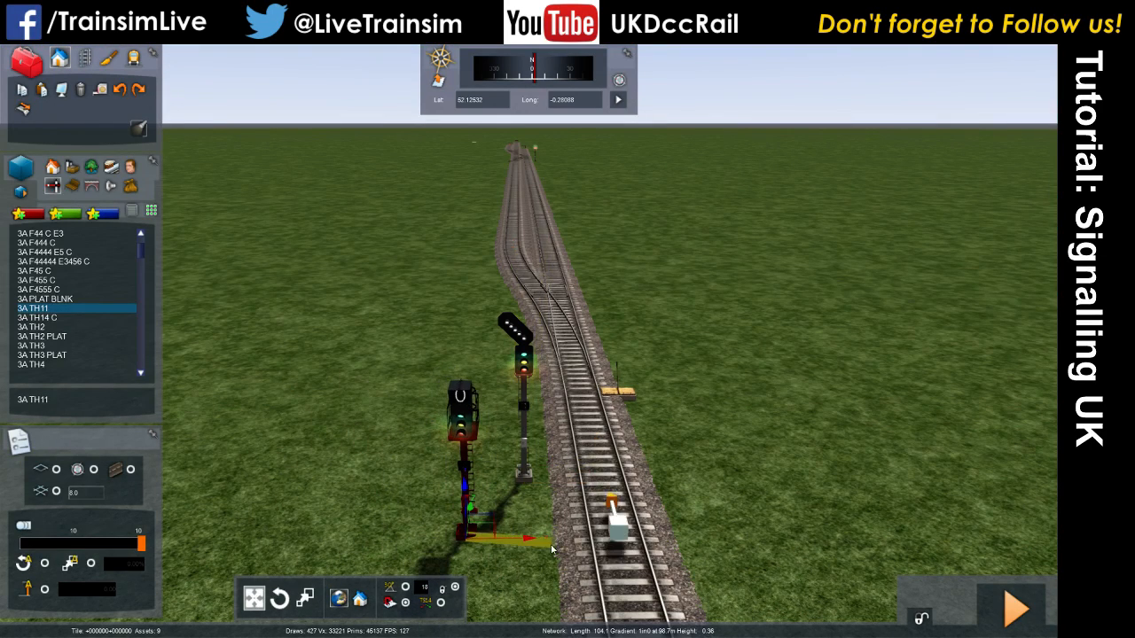
pyautogui.click(614, 532)
pyautogui.click(551, 242)
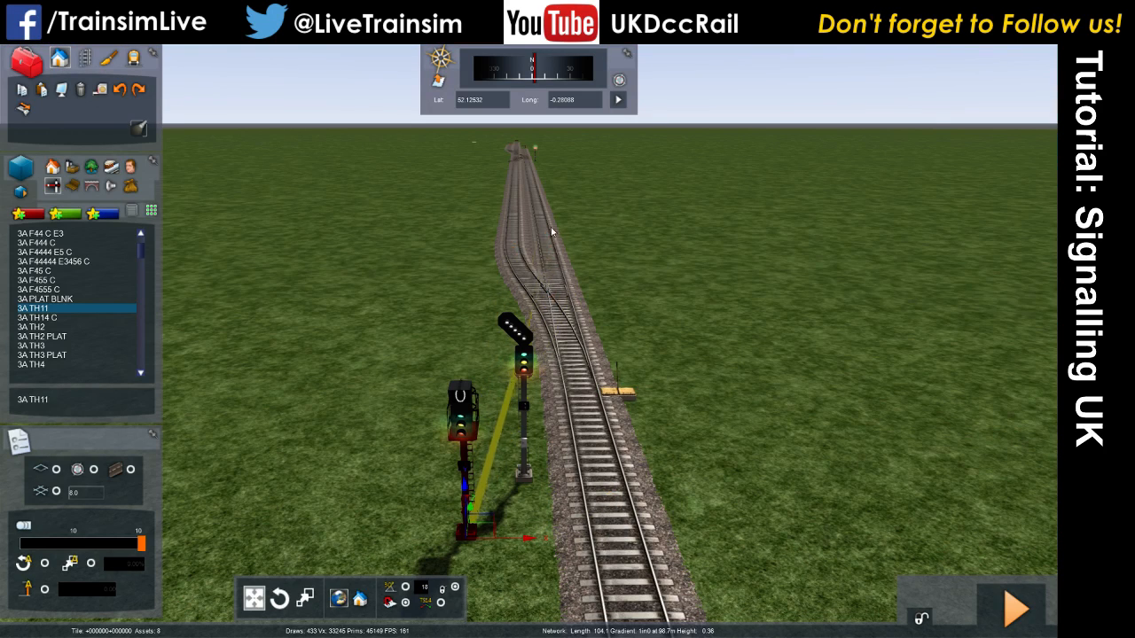
pyautogui.press('Delete')
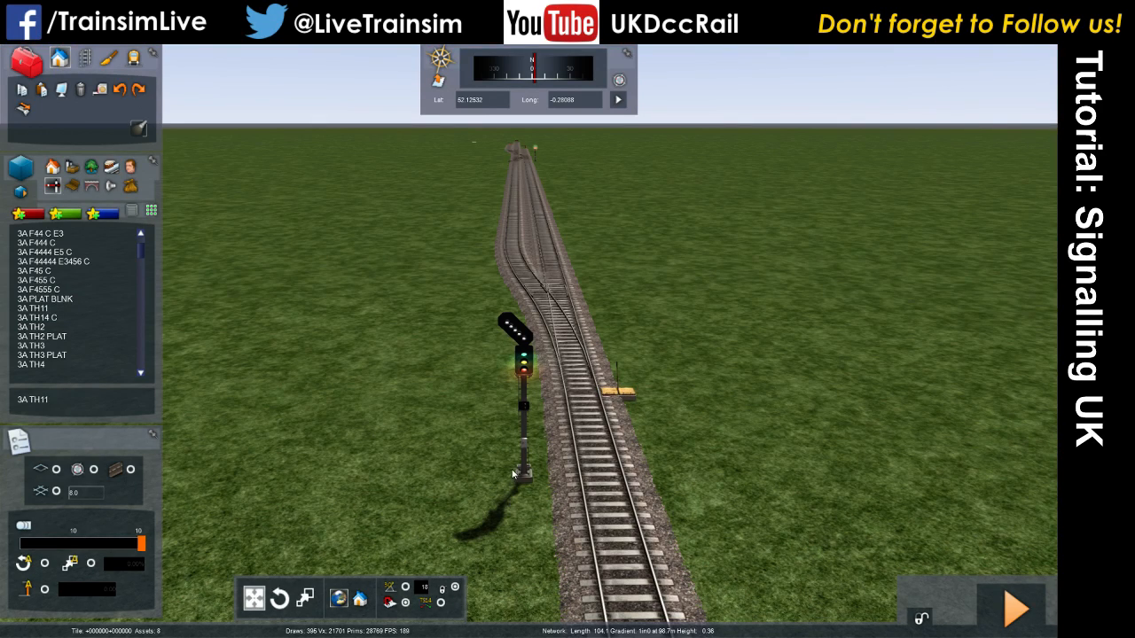
# Delete the 3A F1 signal west of the single track before the southern junction.
pyautogui.click(514, 496)
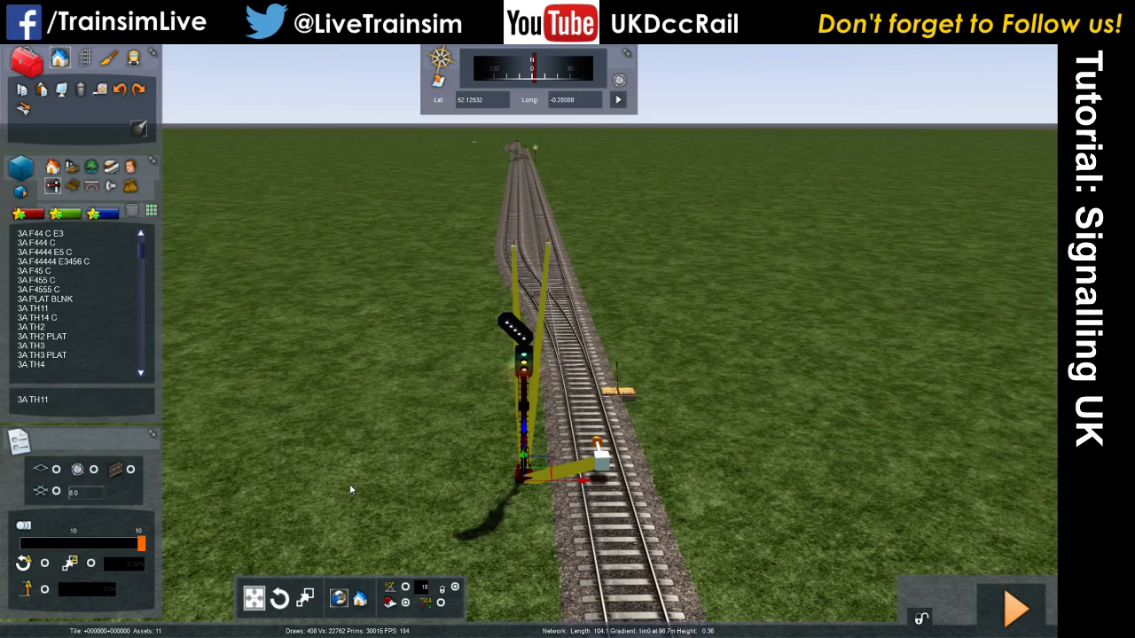
pyautogui.click(516, 477)
pyautogui.click(523, 479)
pyautogui.press('Delete')
# Place a 3A F4 signal west of the double track before the crossover, with links on the west and east tracks beyond it.
pyautogui.moveTo(523, 475); pyautogui.dragTo(523, 373, button='right')
pyautogui.press('Up')
pyautogui.press('Up')
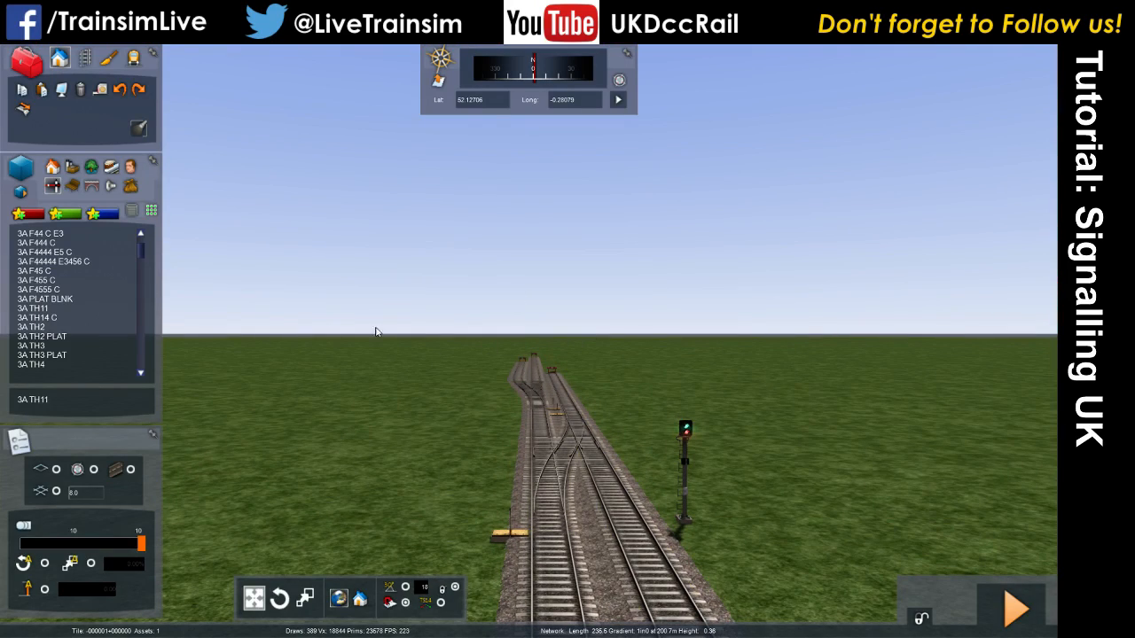
pyautogui.scroll(5, 62, 283)
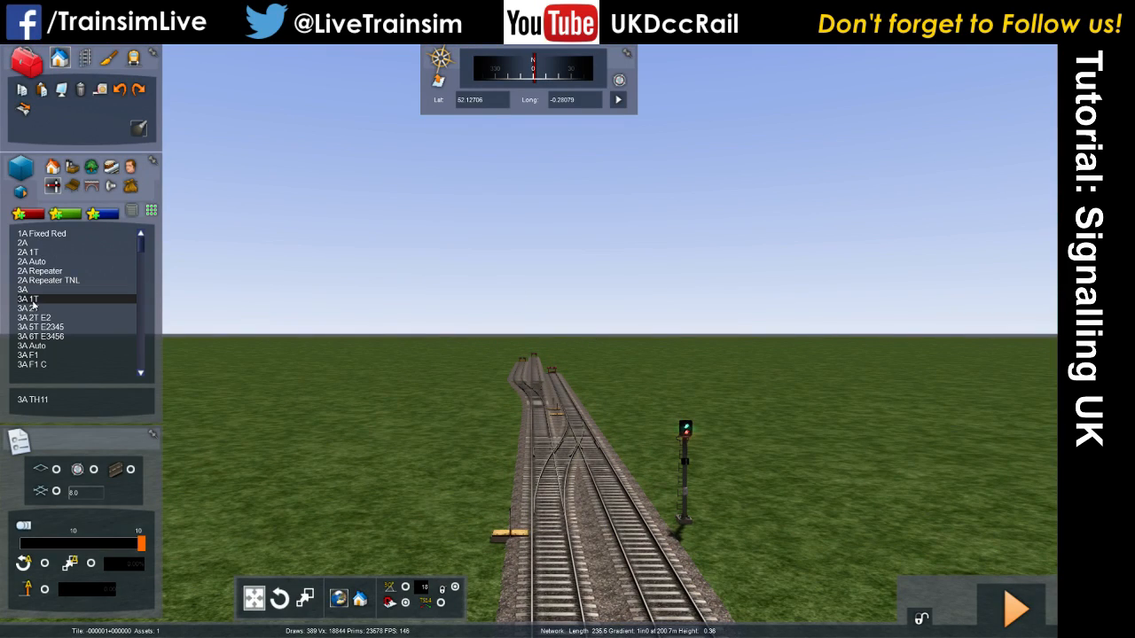
pyautogui.scroll(-1, 54, 305)
pyautogui.scroll(-4, 61, 311)
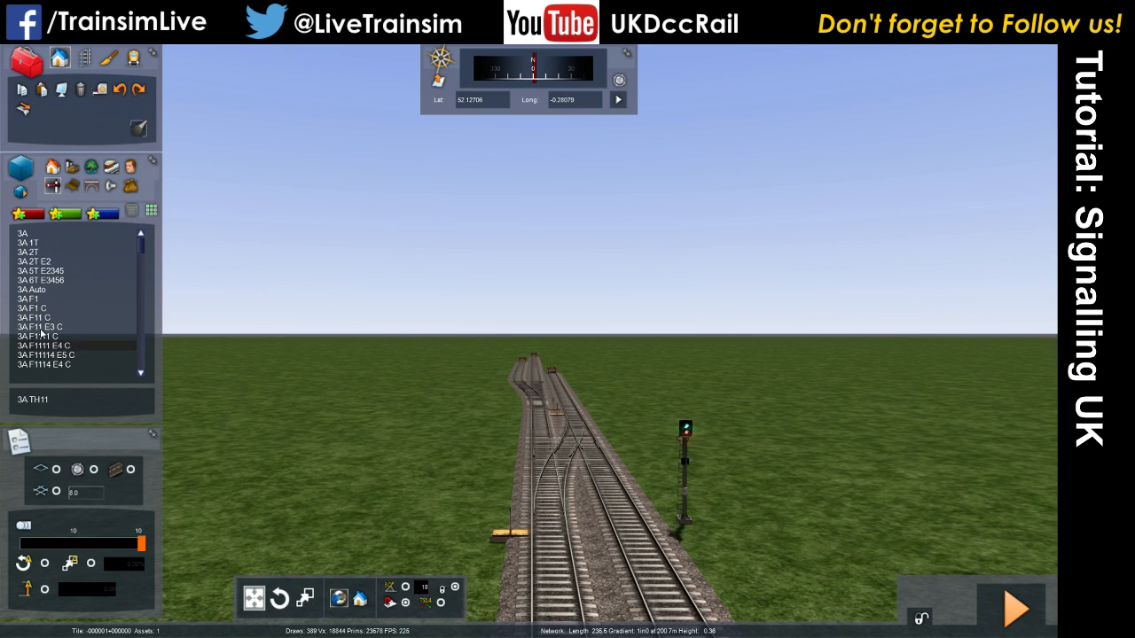
pyautogui.click(115, 328)
pyautogui.scroll(-2, 509, 537)
pyautogui.click(493, 534)
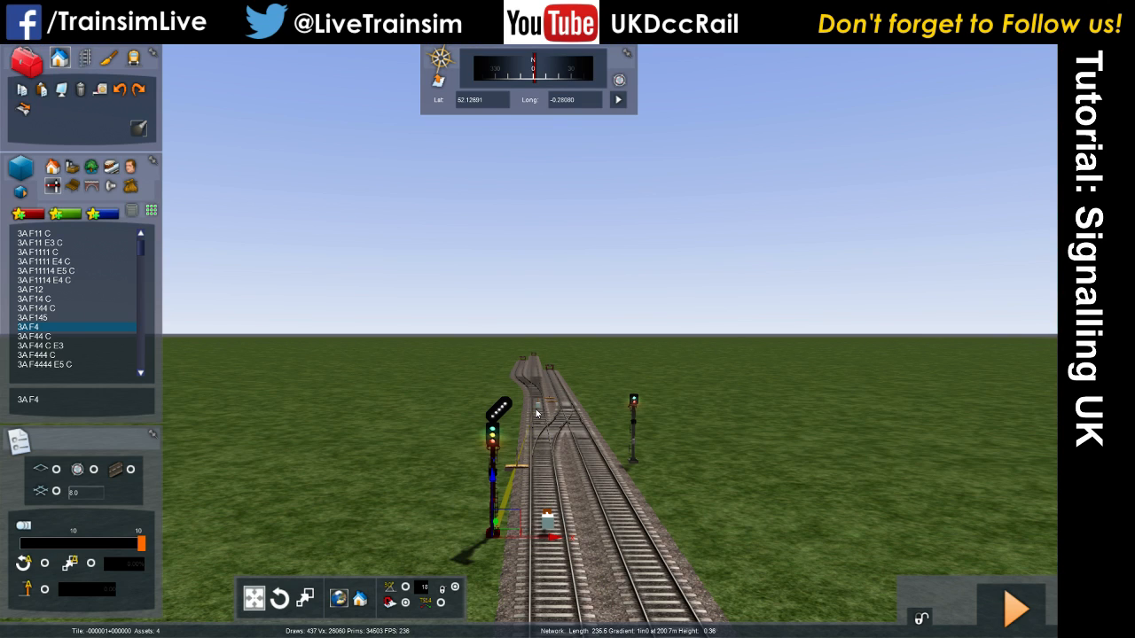
pyautogui.click(563, 396)
pyautogui.rightClick(411, 447)
# Examine the 3A F4 signal's feather and its links on the two tracks beyond the crossover, up close and from further back.
pyautogui.click(489, 534)
pyautogui.press('Up')
pyautogui.moveTo(488, 534); pyautogui.dragTo(482, 454, button='right')
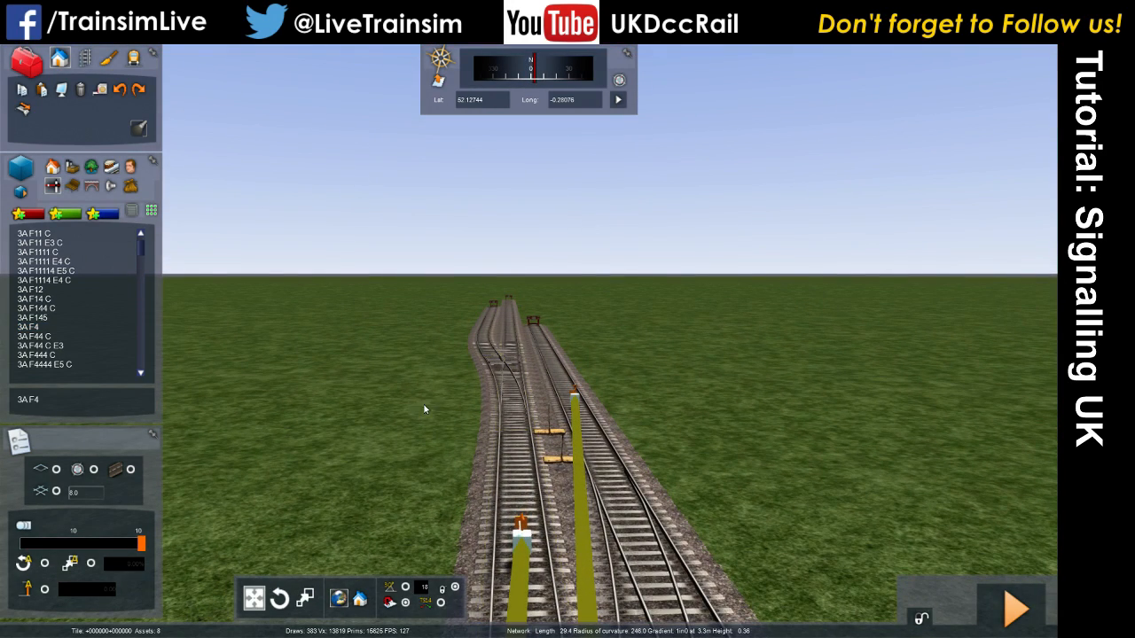
pyautogui.press('Down')
pyautogui.moveTo(388, 471); pyautogui.dragTo(337, 510, button='right')
pyautogui.press('Down')
pyautogui.scroll(-5, 404, 517)
pyautogui.press('Right')
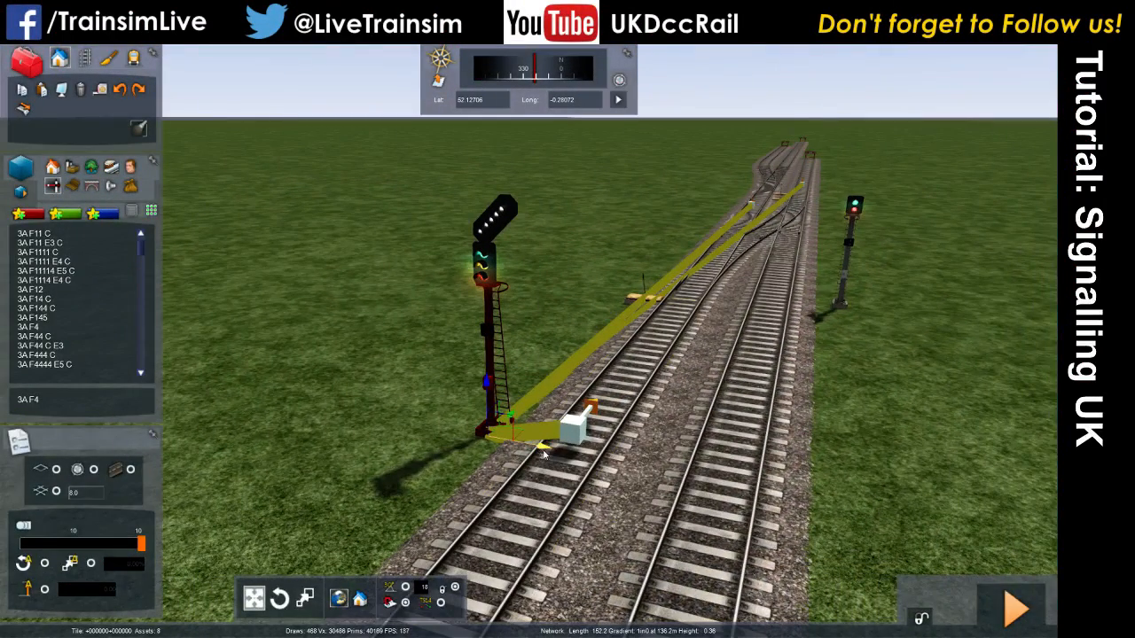
pyautogui.moveTo(764, 247); pyautogui.dragTo(794, 253, button='right')
pyautogui.press('Up')
pyautogui.press('Down')
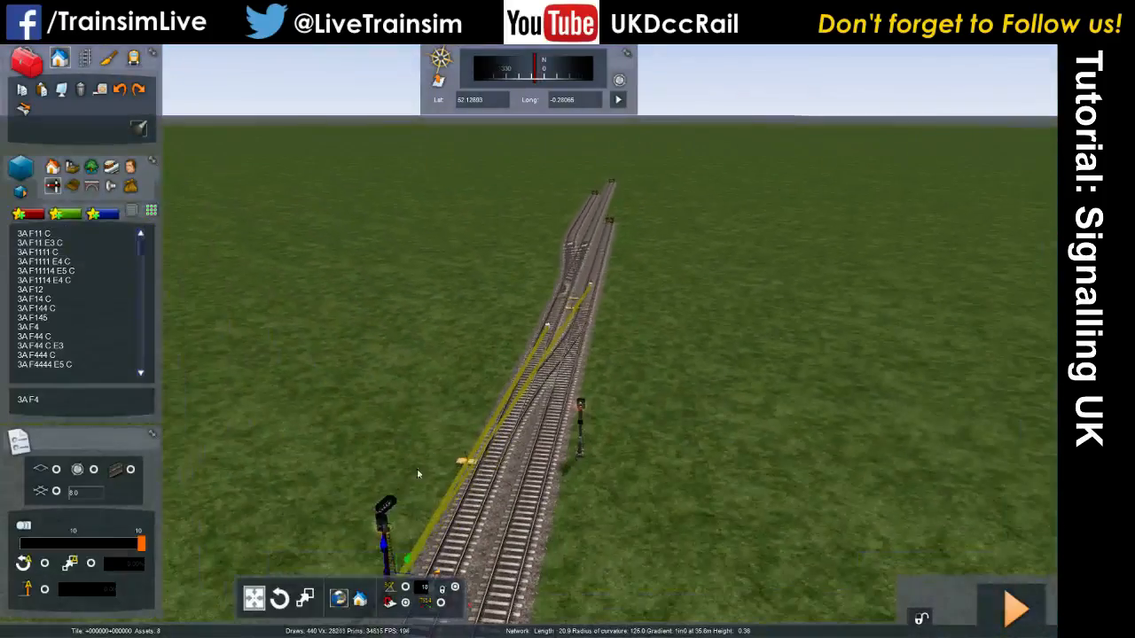
# Replace the 3A F4 signal with a 3A F1111 C signal west of the double track, with links on the three tracks beyond the crossover.
pyautogui.moveTo(488, 417); pyautogui.dragTo(421, 440, button='right')
pyautogui.click(426, 414)
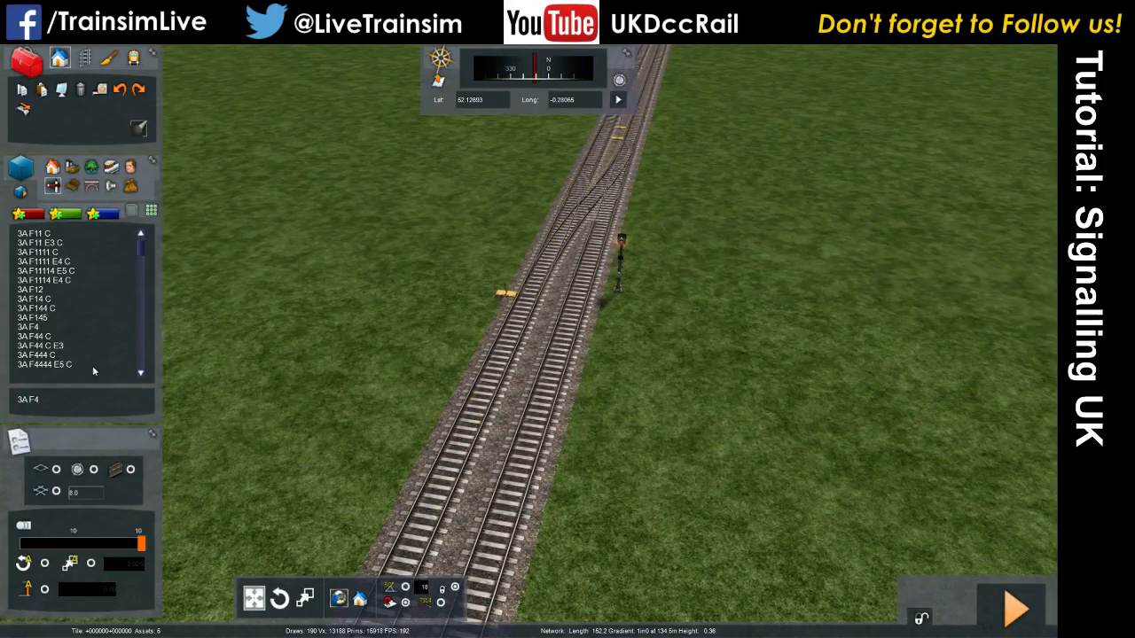
pyautogui.click(40, 253)
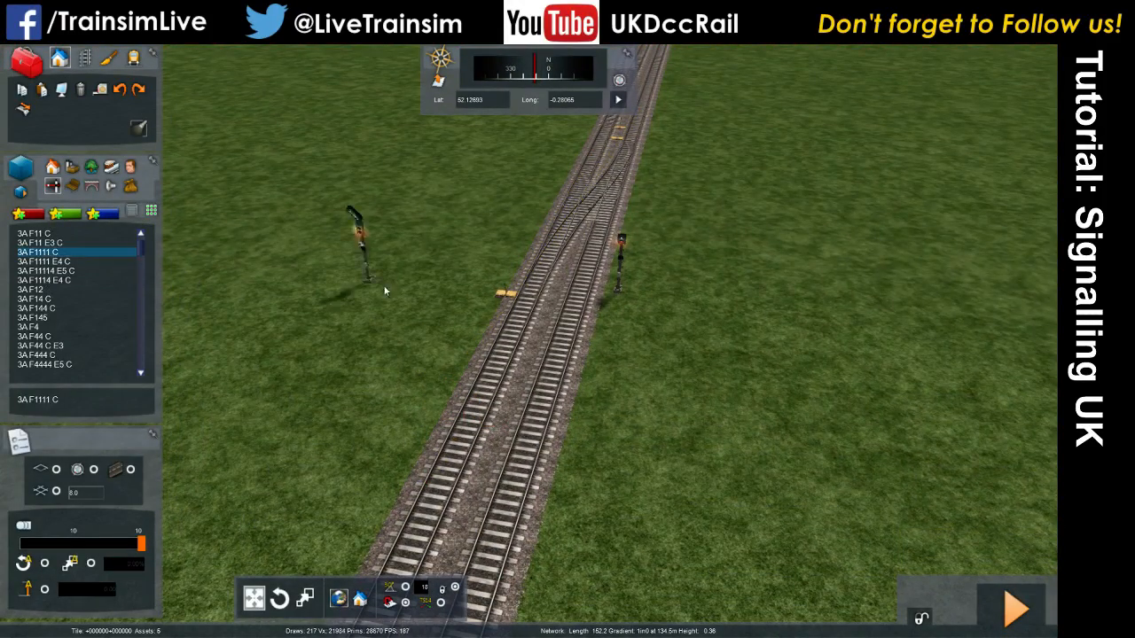
pyautogui.click(416, 401)
pyautogui.click(487, 409)
pyautogui.moveTo(487, 408); pyautogui.dragTo(497, 379, button='right')
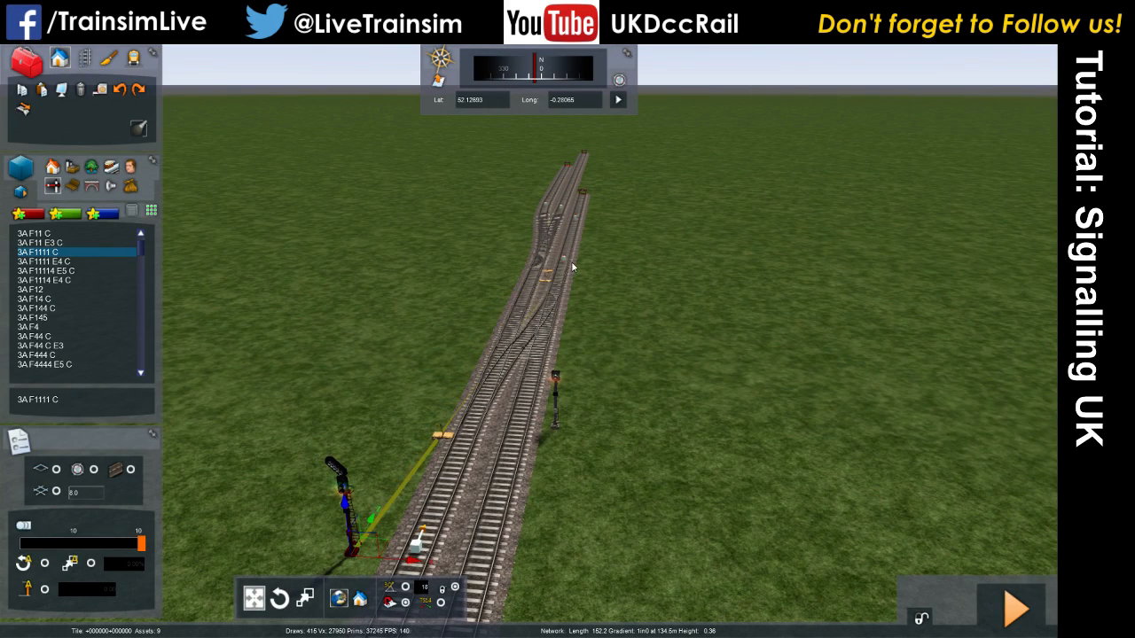
pyautogui.click(576, 217)
pyautogui.rightClick(400, 395)
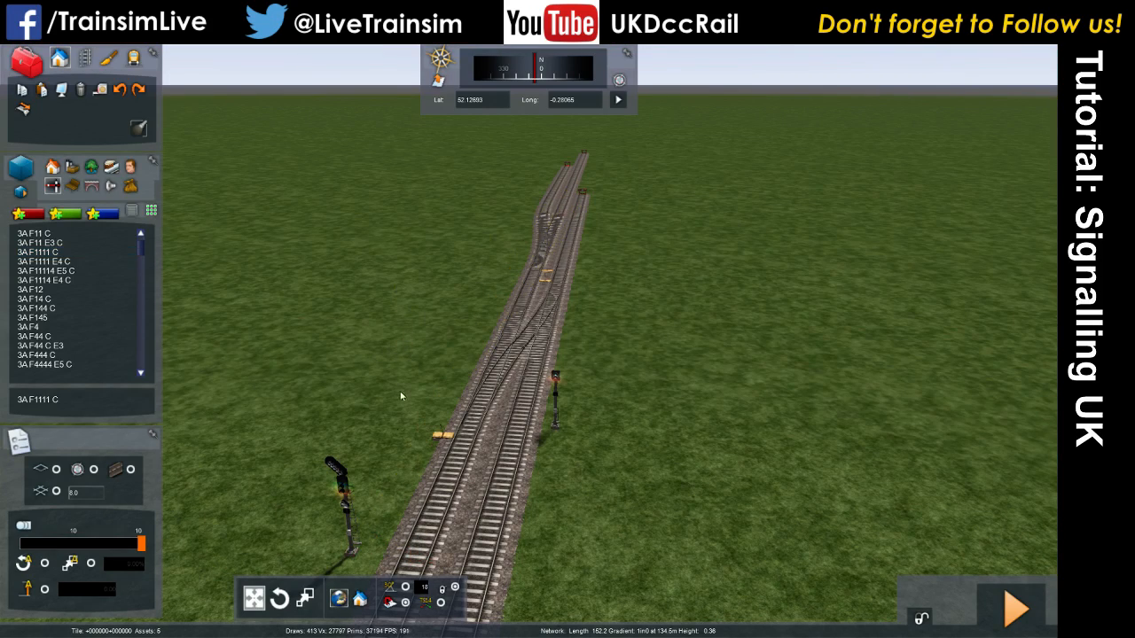
# Examine the order of the 3A F1111 C signal's links on the three tracks and the alternative routes leading to them.
pyautogui.click(355, 551)
pyautogui.press('Up')
pyautogui.moveTo(356, 551)
pyautogui.mouseDown(button='right')
pyautogui.moveTo(356, 479)
pyautogui.moveTo(350, 532)
pyautogui.mouseUp(button='right')
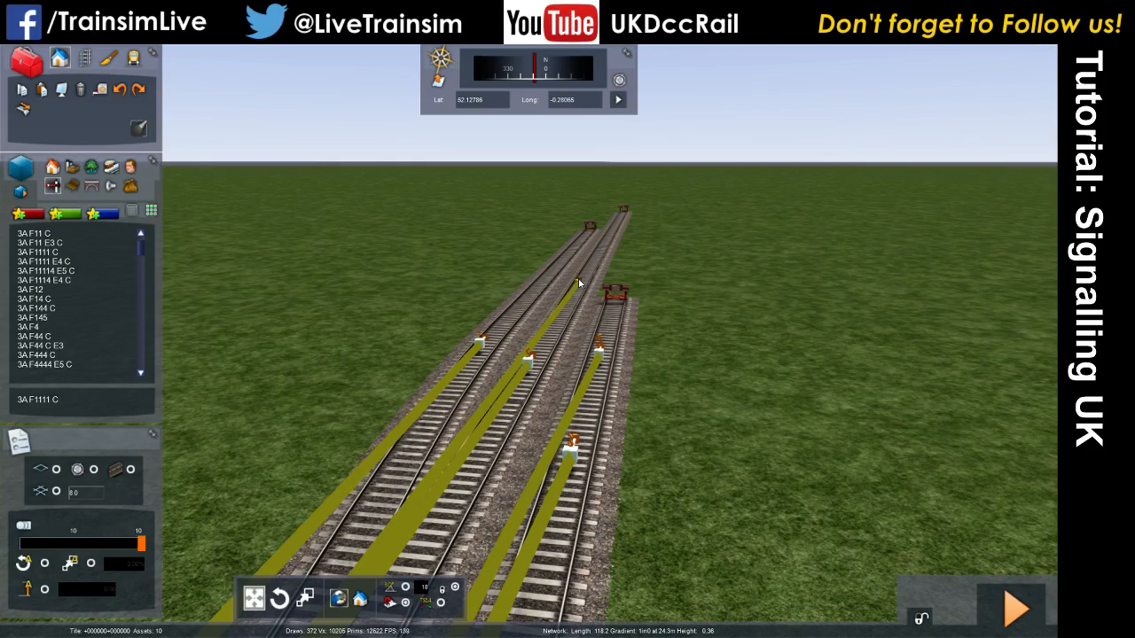
pyautogui.press('Down')
pyautogui.moveTo(578, 290); pyautogui.dragTo(596, 348, button='right')
pyautogui.press('Down')
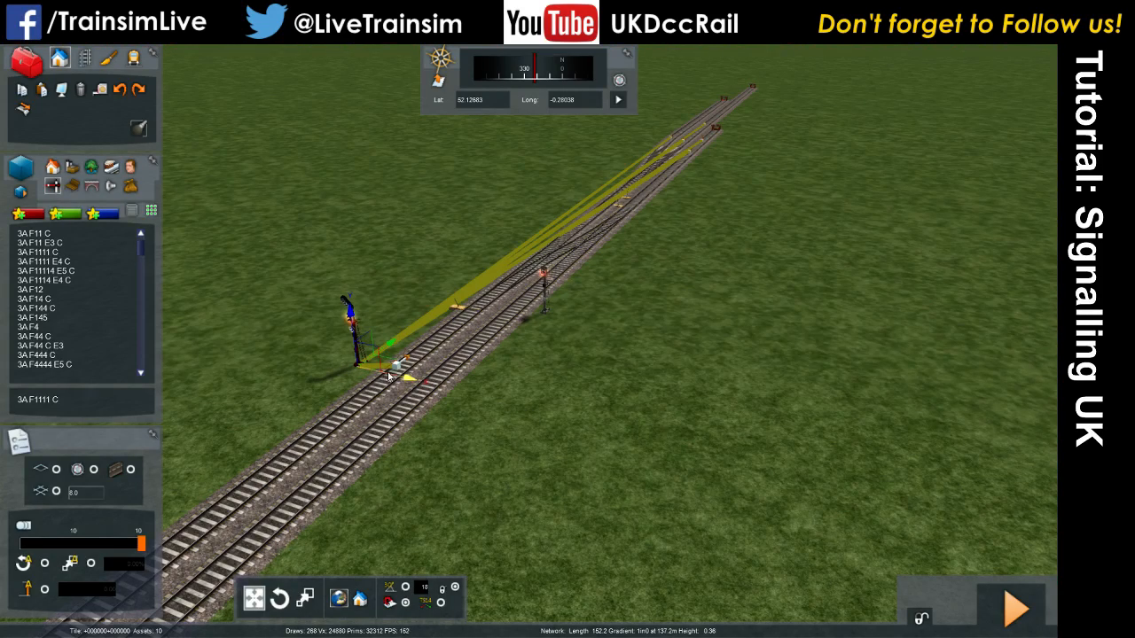
pyautogui.scroll(6, 369, 377)
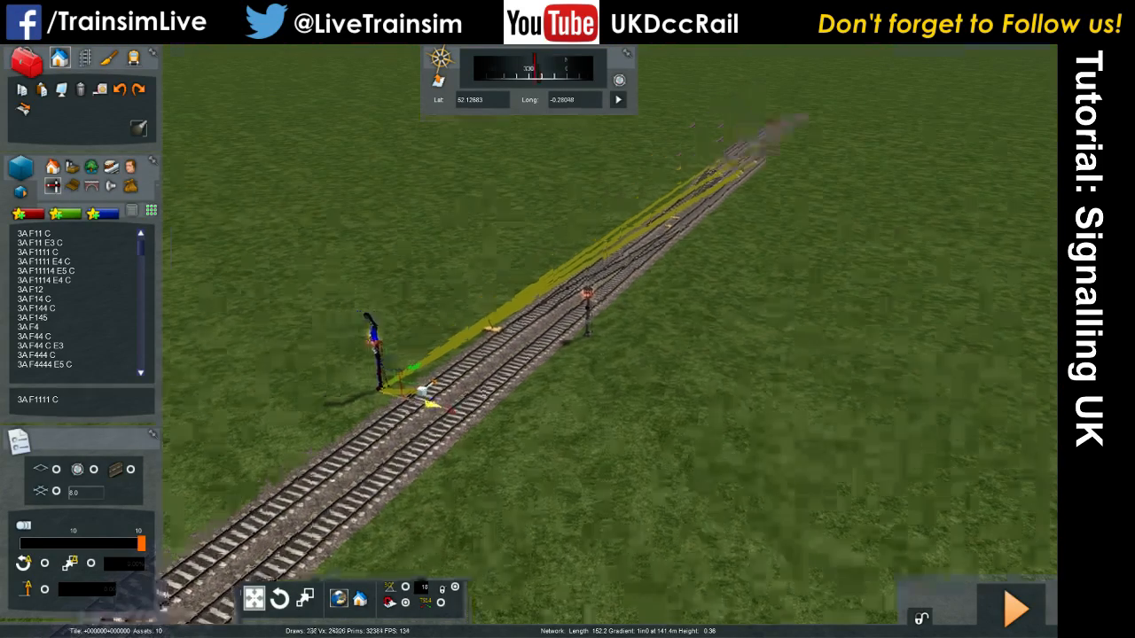
pyautogui.scroll(-6, 369, 372)
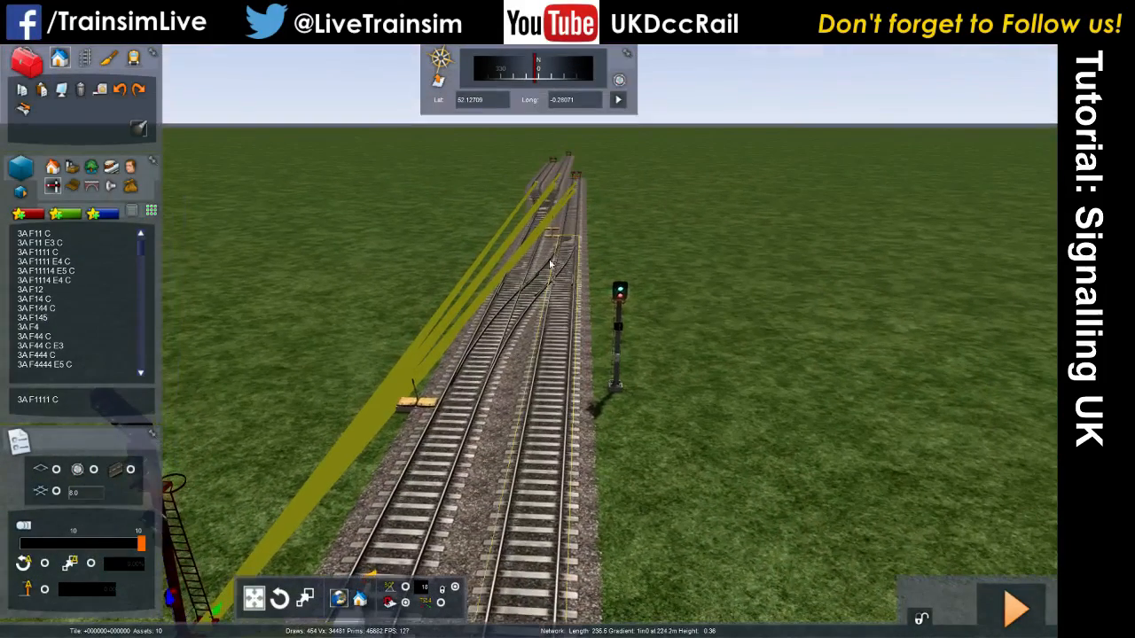
pyautogui.moveTo(502, 260); pyautogui.dragTo(502, 178, button='right')
pyautogui.press('Up')
pyautogui.moveTo(570, 441); pyautogui.dragTo(571, 455, button='right')
pyautogui.press('Up')
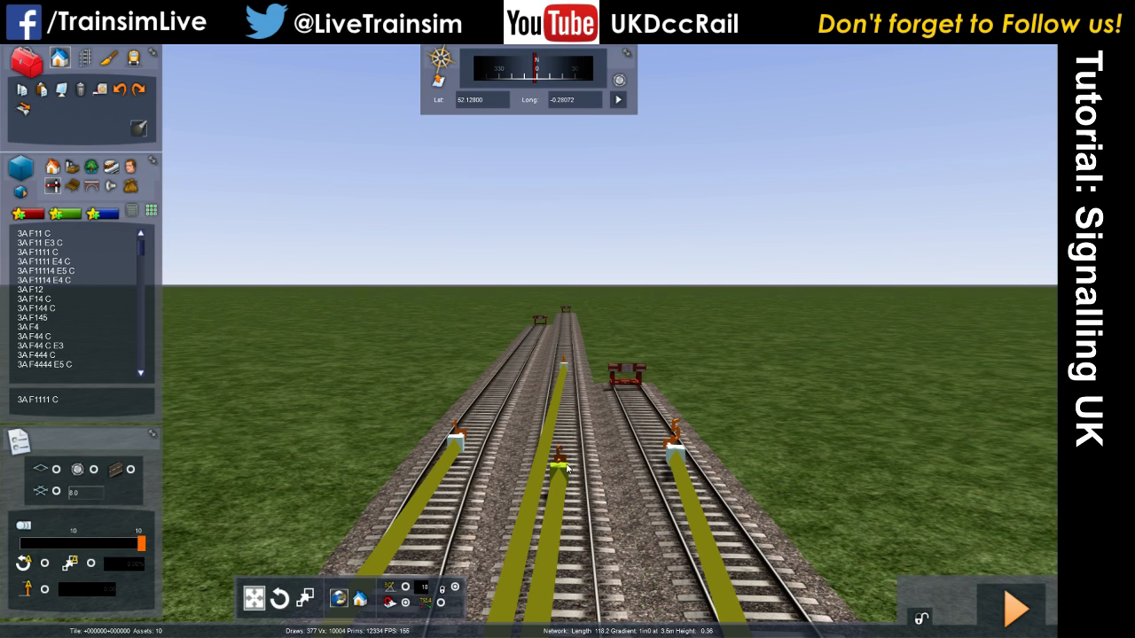
pyautogui.moveTo(568, 468); pyautogui.dragTo(507, 518, button='right')
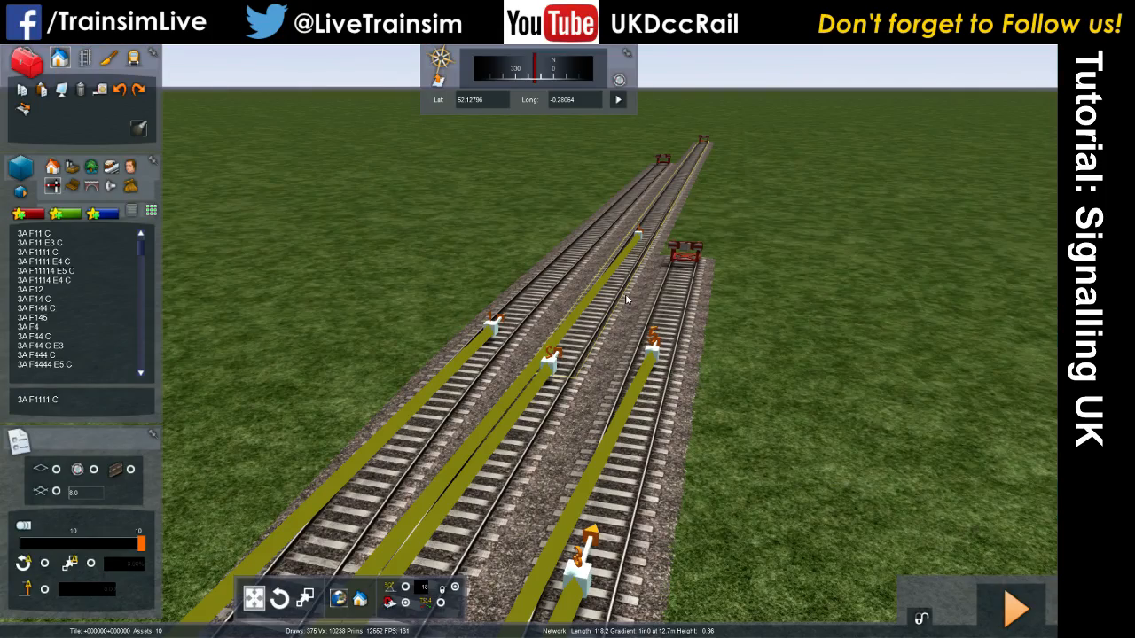
pyautogui.moveTo(626, 294); pyautogui.dragTo(607, 321, button='right')
pyautogui.press('Down')
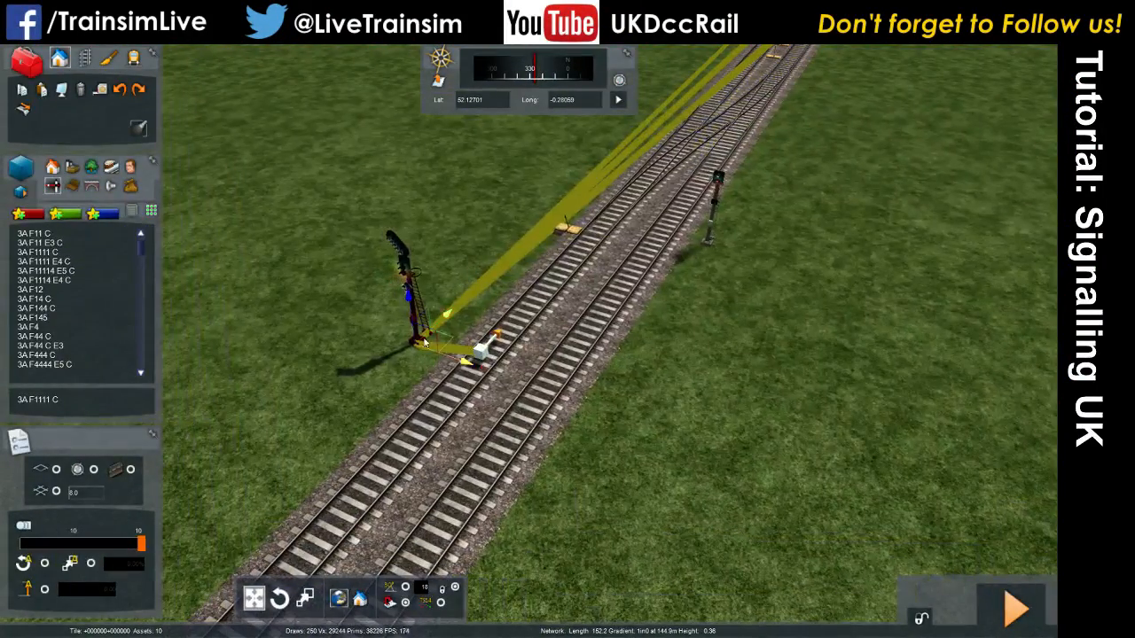
# Delete the 3A F1111 C signal west of the double track and look through the available signal types.
pyautogui.scroll(-3, 700, 322)
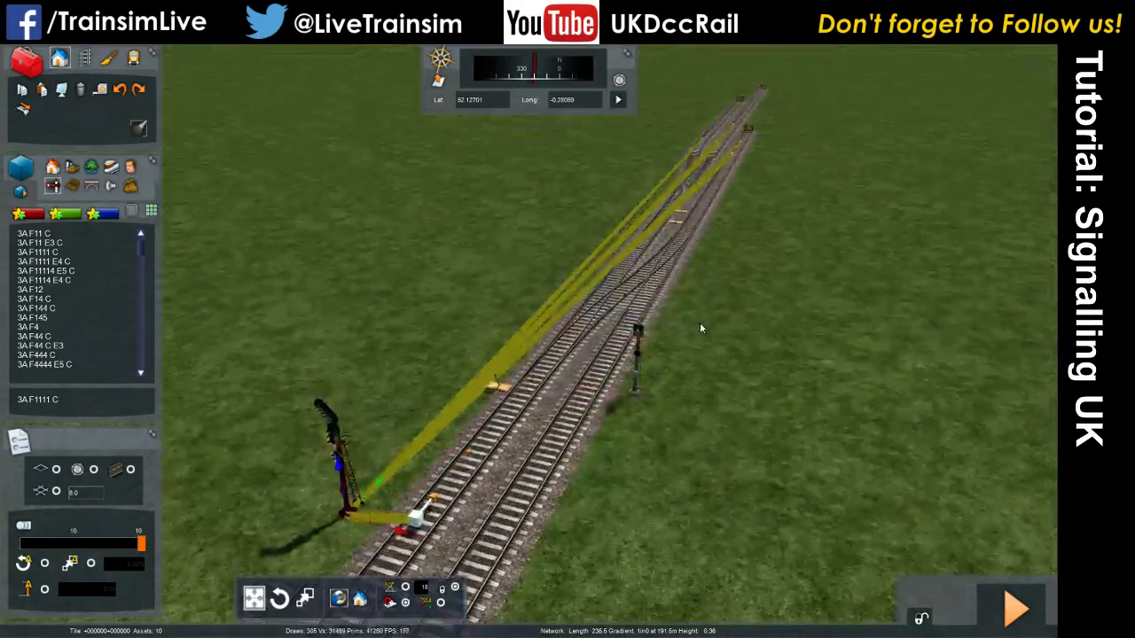
pyautogui.click(354, 493)
pyautogui.click(349, 512)
pyautogui.press('Delete')
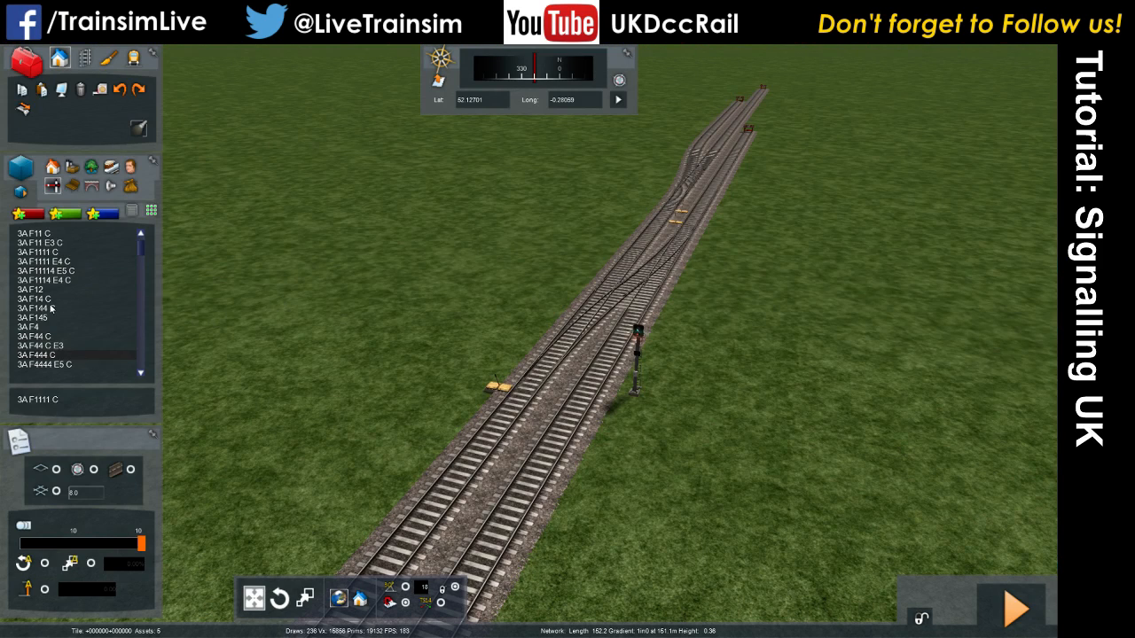
pyautogui.scroll(-10, 60, 303)
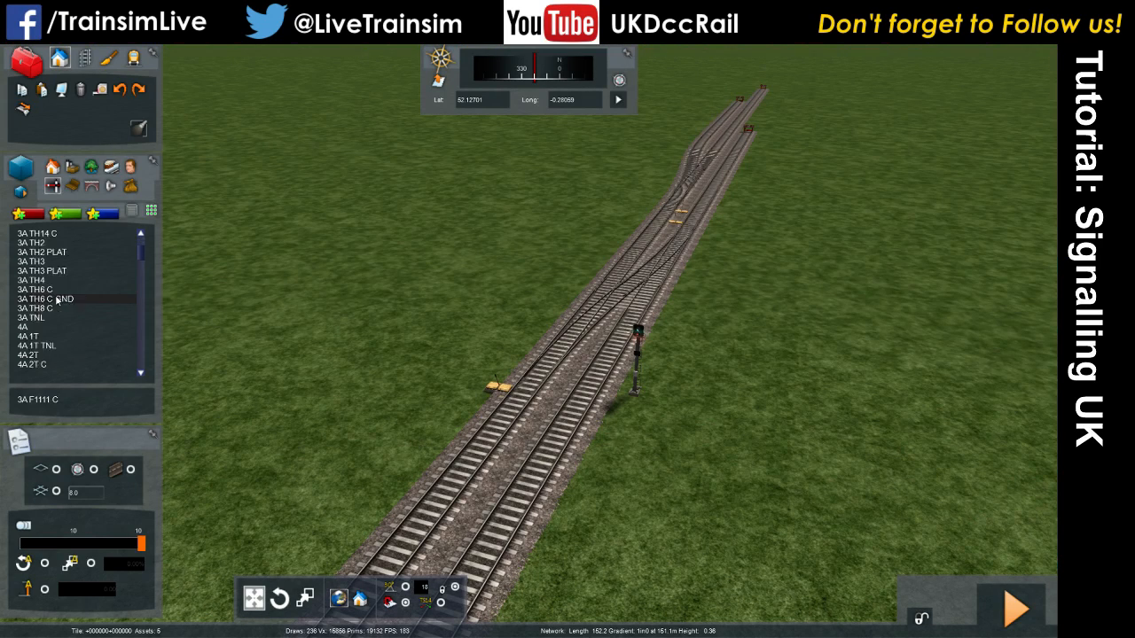
pyautogui.scroll(10, 57, 302)
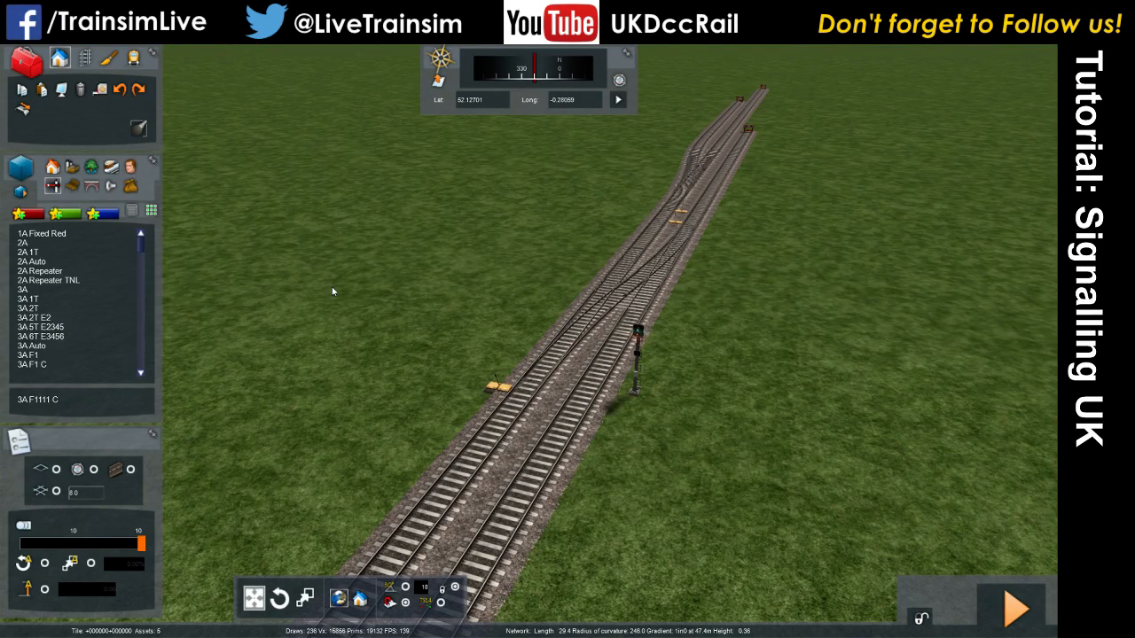
# Place a 3A 1T signal west of the double track, with one link beside it and link 1 on the west track beyond the first crossover.
pyautogui.click(41, 298)
pyautogui.click(456, 408)
pyautogui.click(506, 421)
pyautogui.click(640, 244)
pyautogui.moveTo(549, 237); pyautogui.dragTo(518, 343, button='right')
pyautogui.click(457, 386)
pyautogui.press('Up')
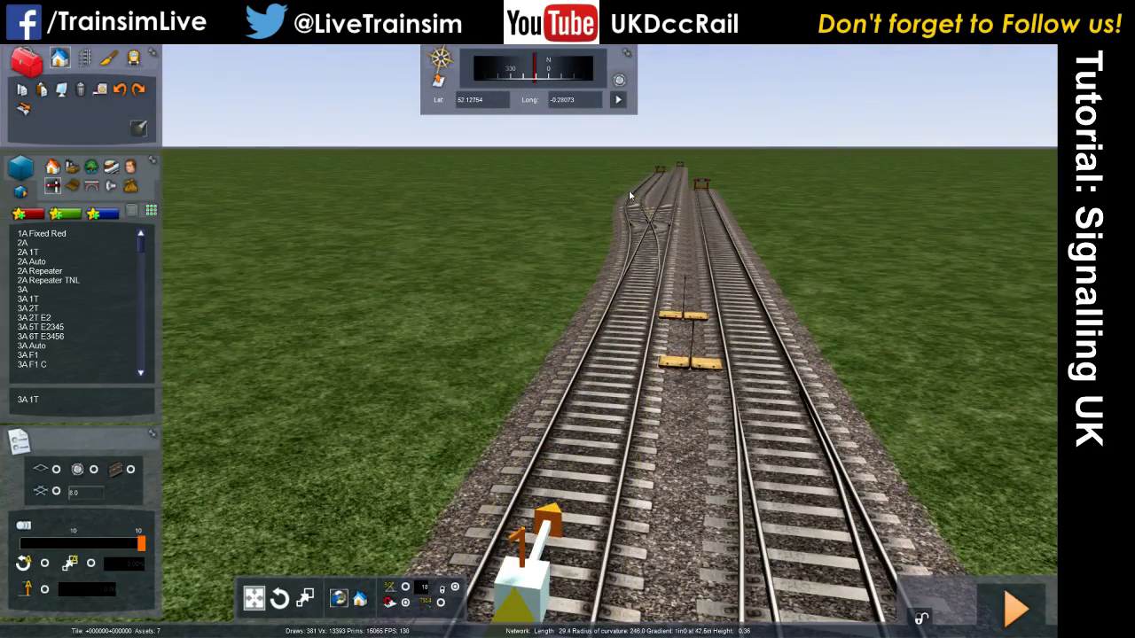
# Delete the 3A 1T signal west of the double track.
pyautogui.press('Down')
pyautogui.moveTo(375, 378); pyautogui.dragTo(235, 450, button='right')
pyautogui.press('Down')
pyautogui.click(363, 475)
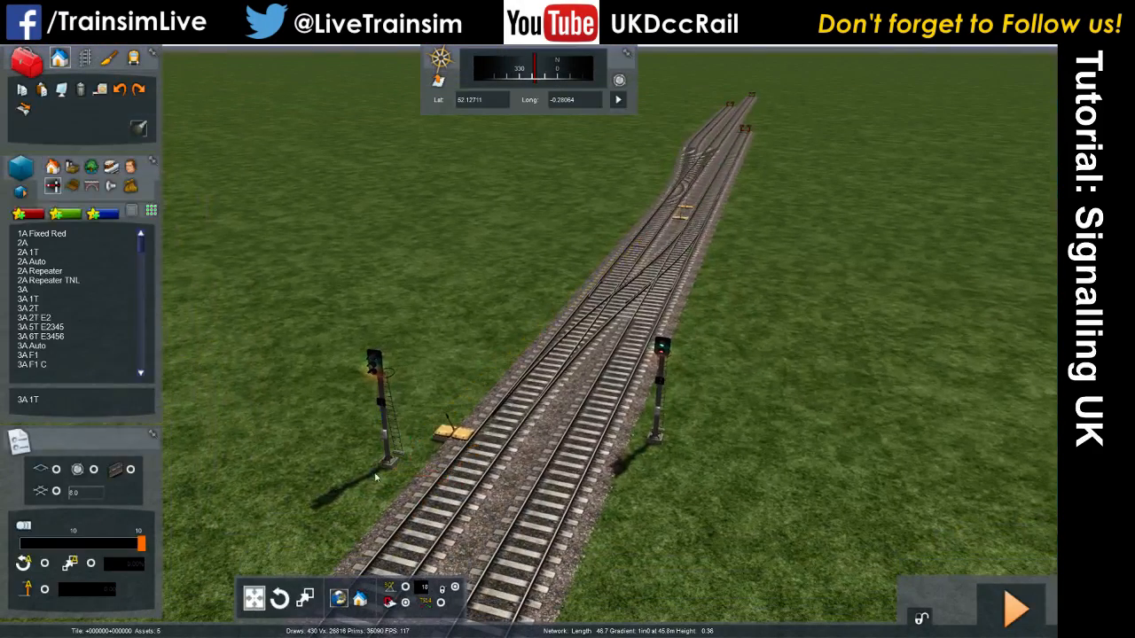
pyautogui.click(385, 473)
pyautogui.press('Delete')
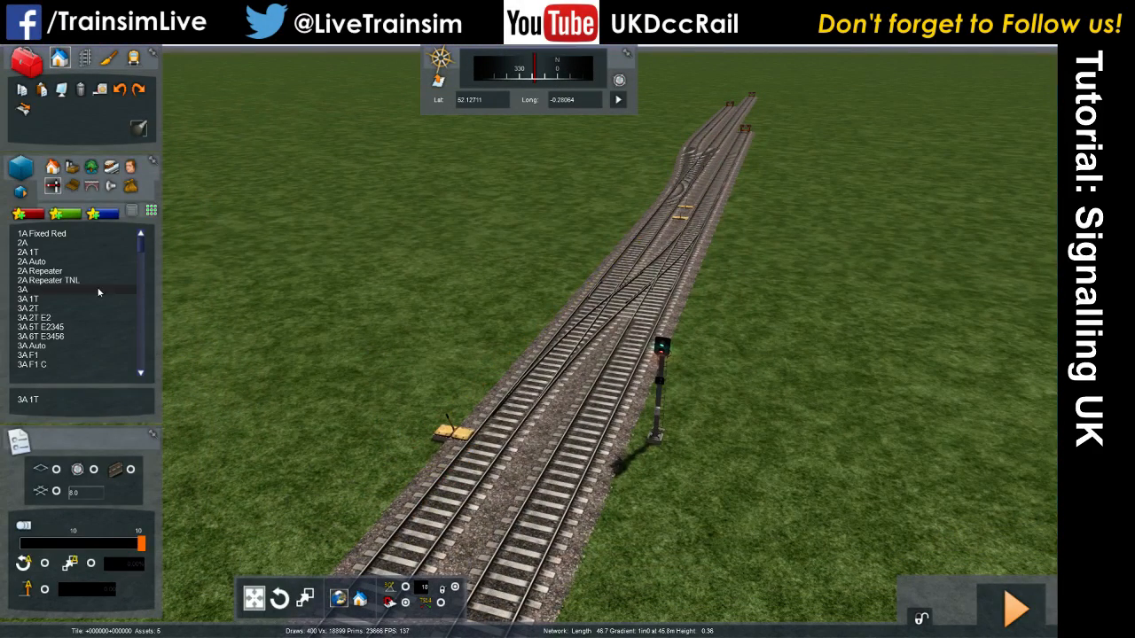
# Try placing a 3A TH2 signal west of the double track with its three links close together on the west track, and delete it.
pyautogui.scroll(-10, 71, 293)
pyautogui.scroll(3, 66, 289)
pyautogui.scroll(3, 60, 284)
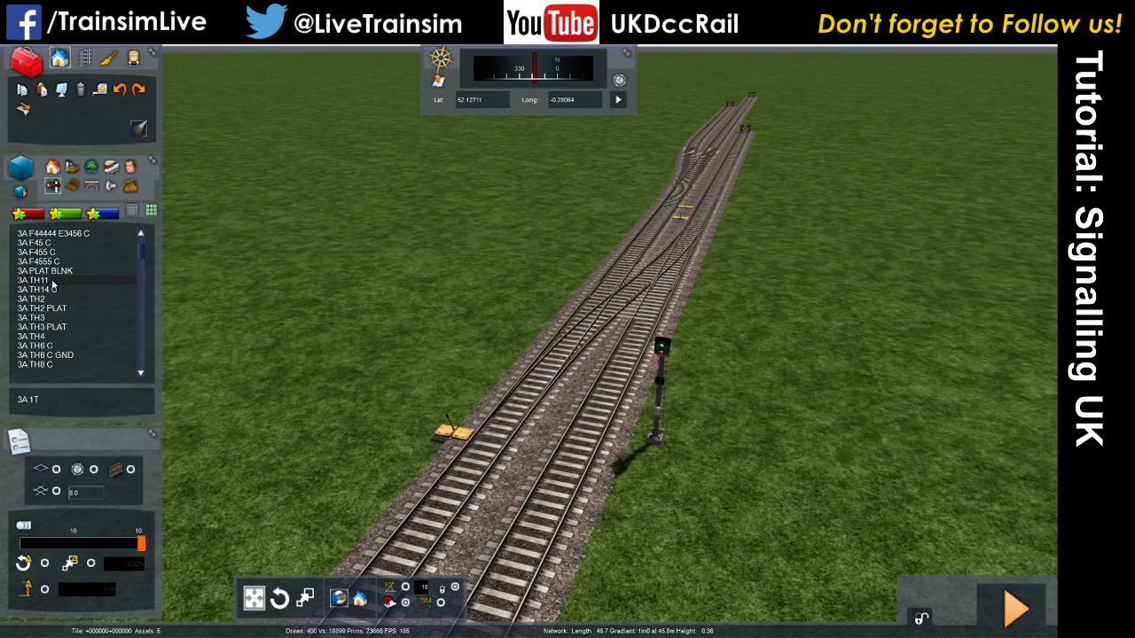
pyautogui.click(44, 302)
pyautogui.click(376, 476)
pyautogui.click(502, 427)
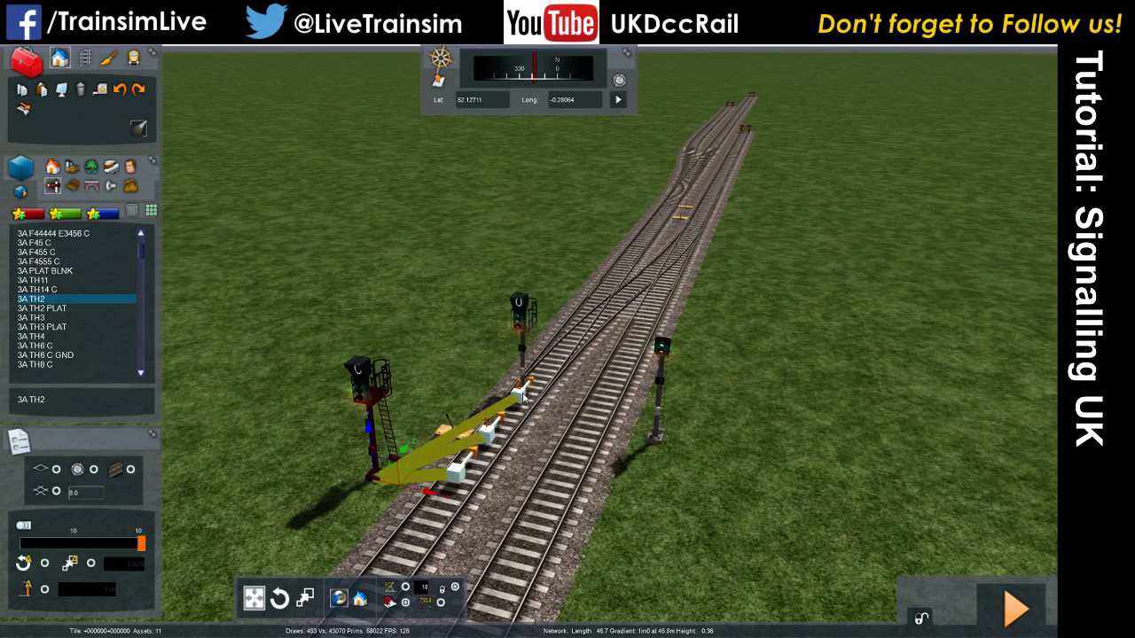
pyautogui.rightClick(441, 351)
pyautogui.click(379, 476)
pyautogui.press('Delete')
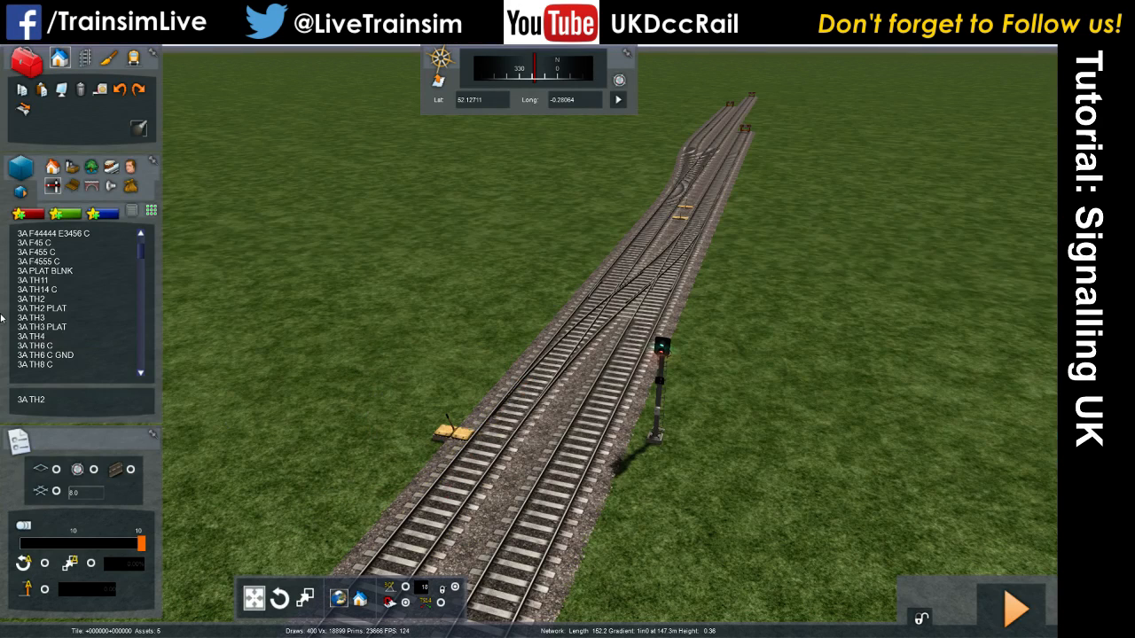
pyautogui.click(34, 281)
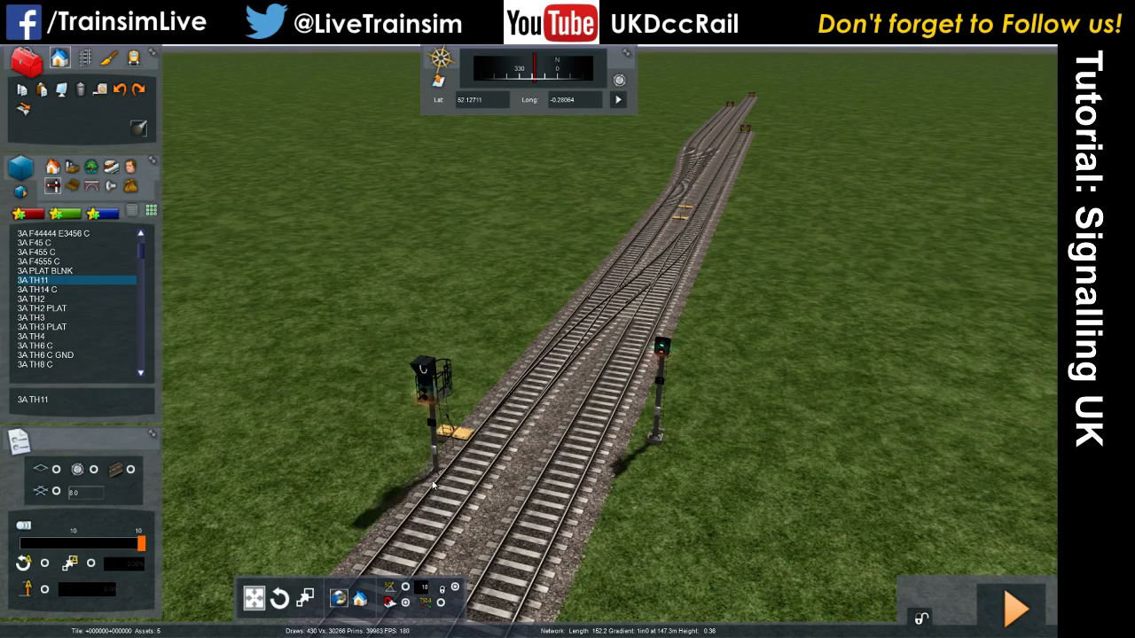
pyautogui.click(385, 484)
pyautogui.click(453, 480)
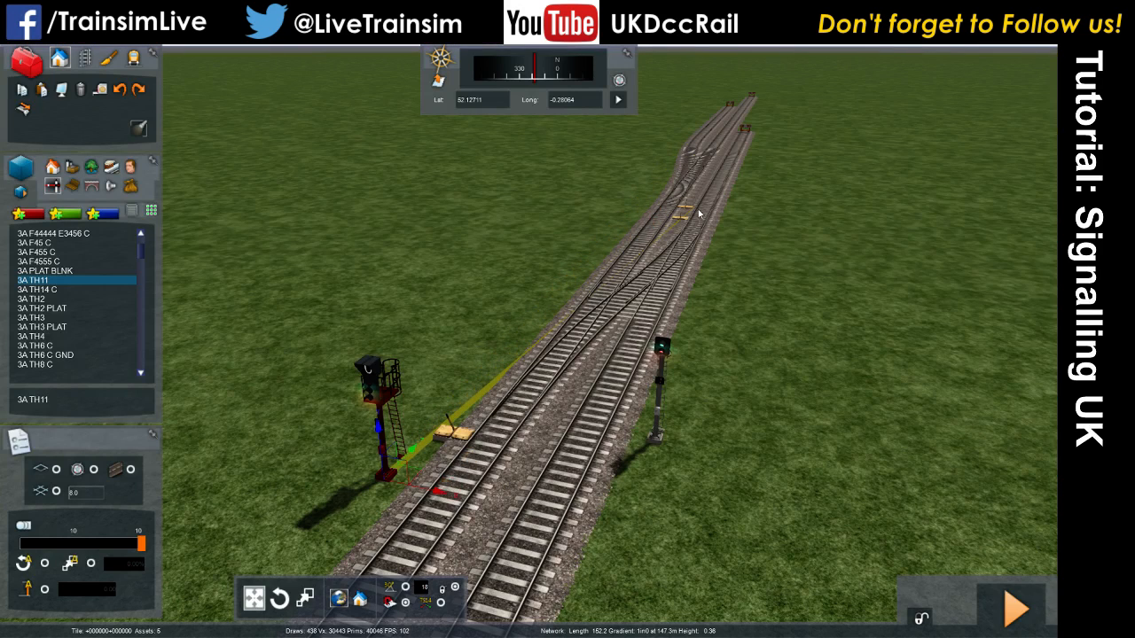
pyautogui.rightClick(459, 360)
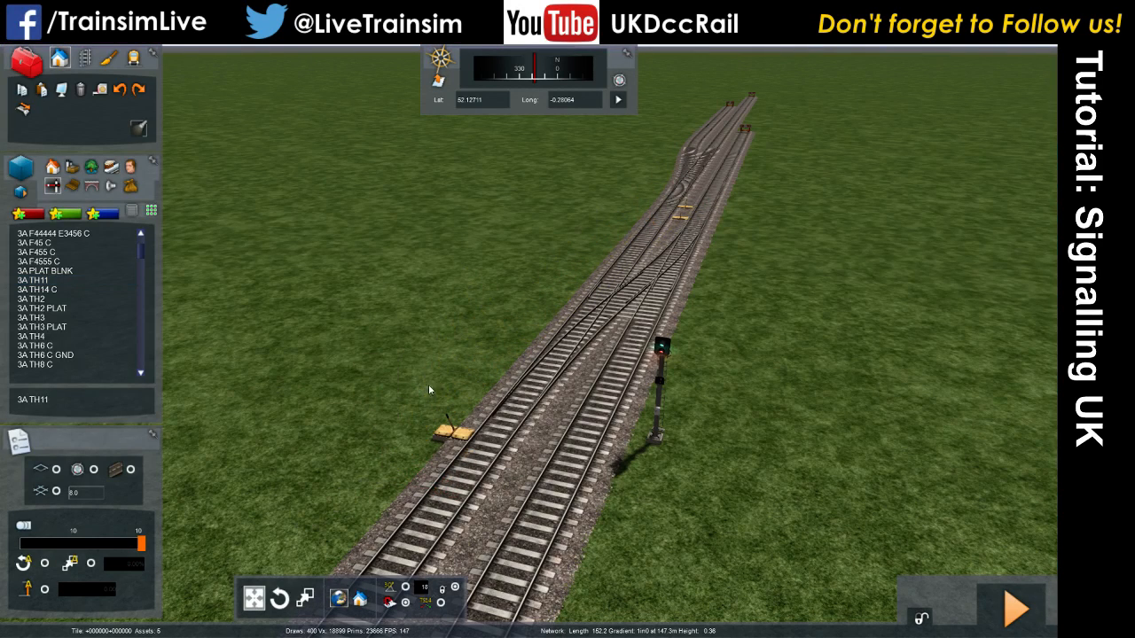
pyautogui.click(38, 281)
pyautogui.click(365, 474)
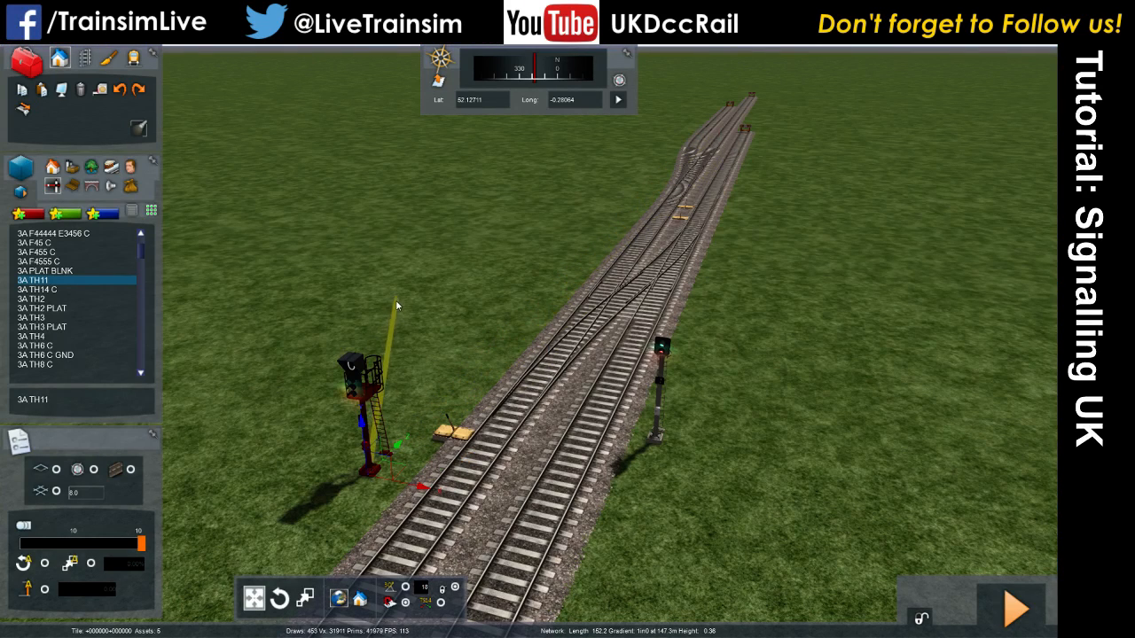
pyautogui.click(450, 479)
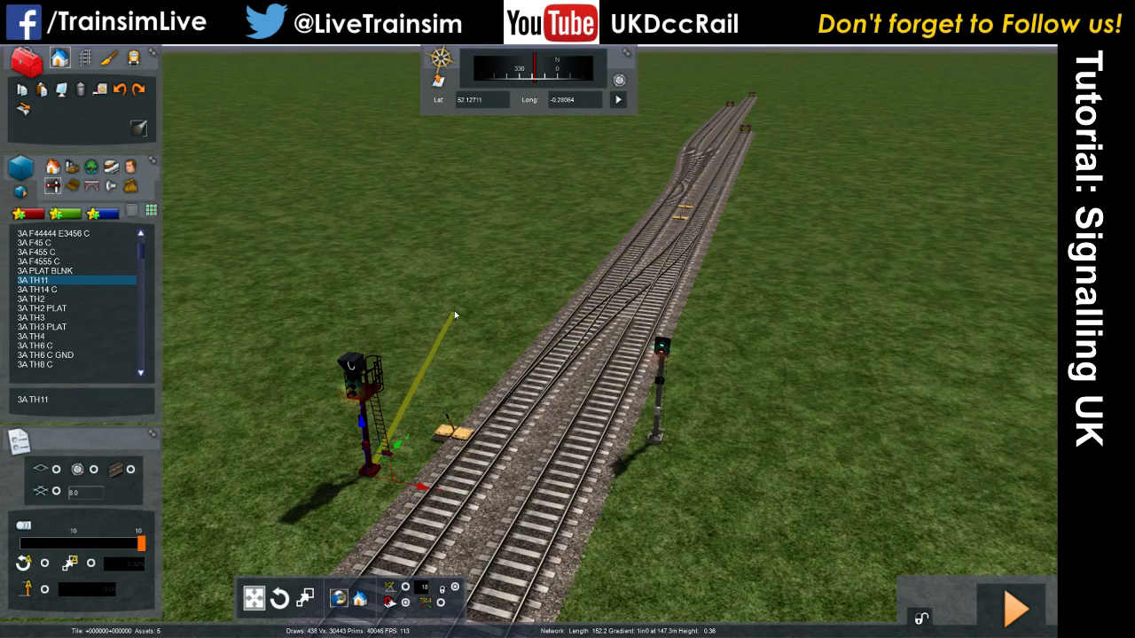
pyautogui.rightClick(433, 330)
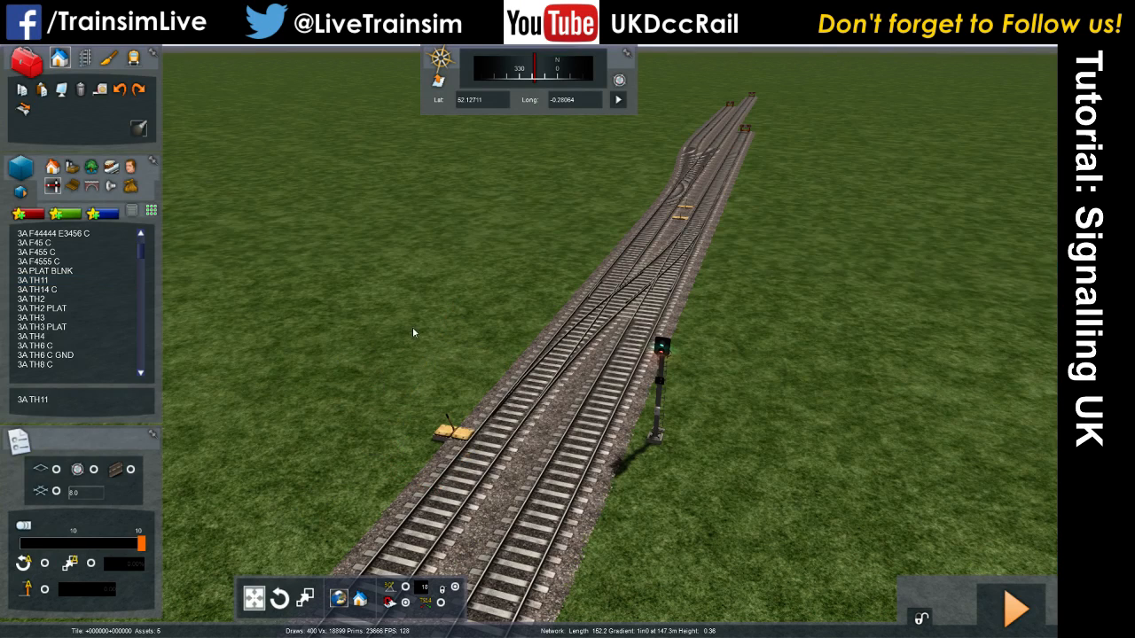
# Place a 3A TH2 signal west of the double track, with one link beside it and two on the diverging tracks at the far junction.
pyautogui.click(35, 299)
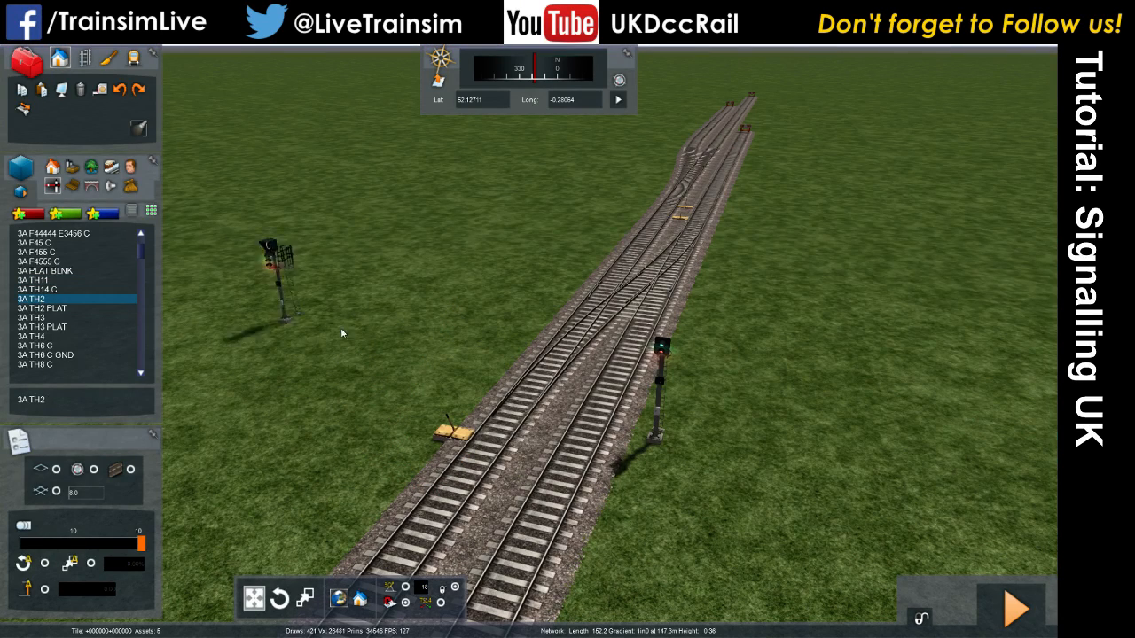
pyautogui.click(391, 460)
pyautogui.click(457, 470)
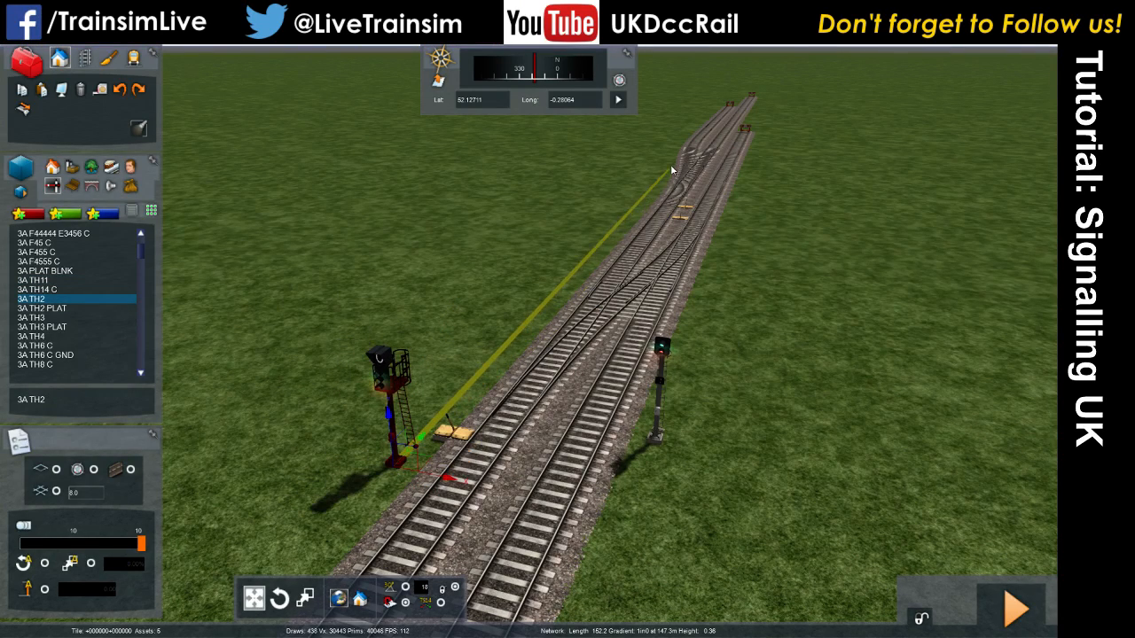
pyautogui.click(742, 159)
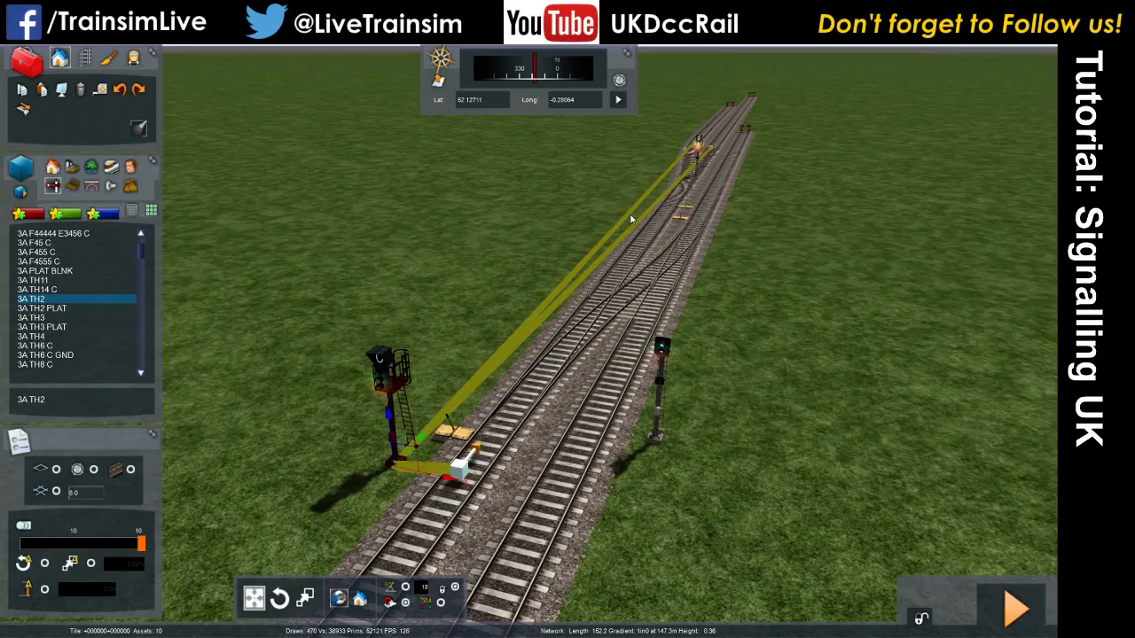
pyautogui.rightClick(423, 278)
pyautogui.moveTo(423, 279); pyautogui.dragTo(478, 271, button='right')
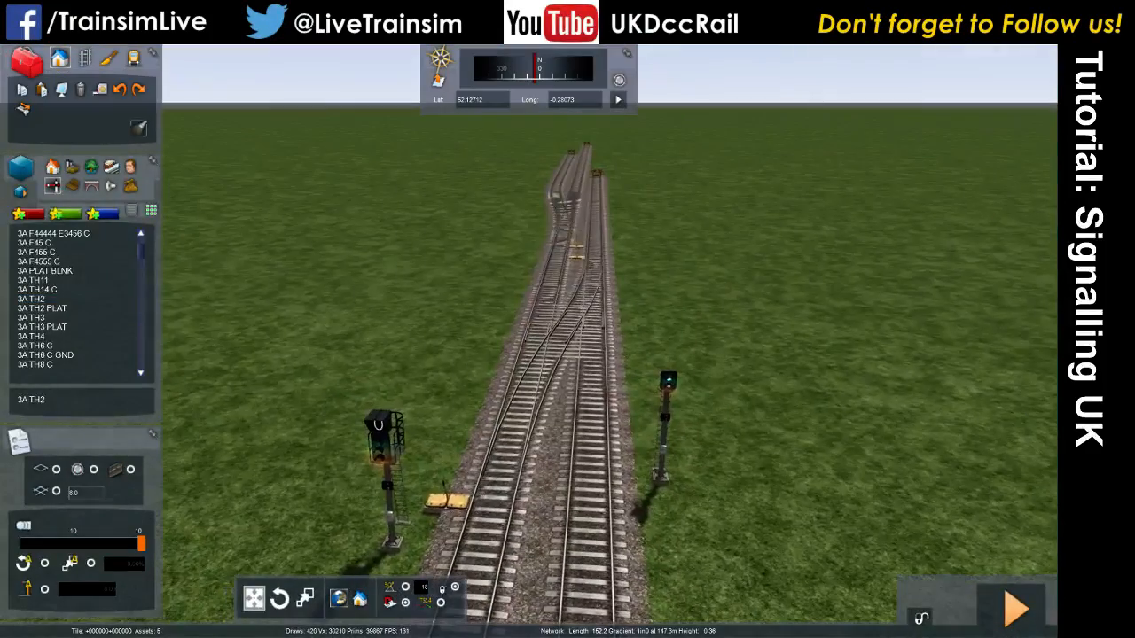
# Open the 3A TH2 signal's properties and enter theatre indicator characters for links 1 and 2.
pyautogui.click(393, 547)
pyautogui.moveTo(393, 547); pyautogui.dragTo(374, 578, button='right')
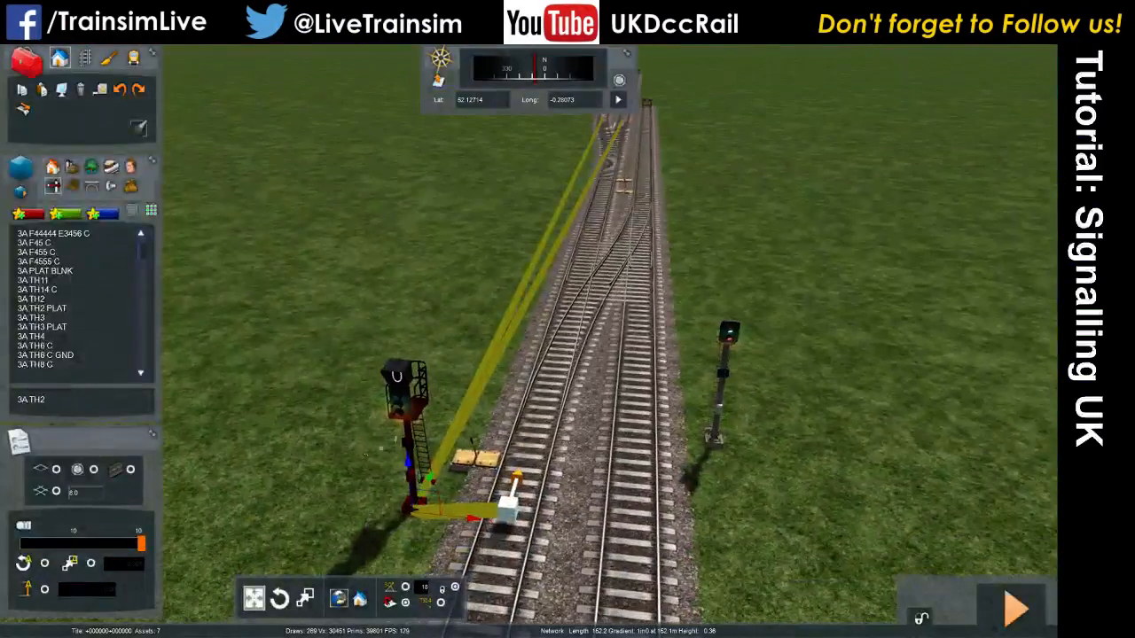
pyautogui.doubleClick(405, 402)
pyautogui.moveTo(404, 402); pyautogui.dragTo(401, 346, button='right')
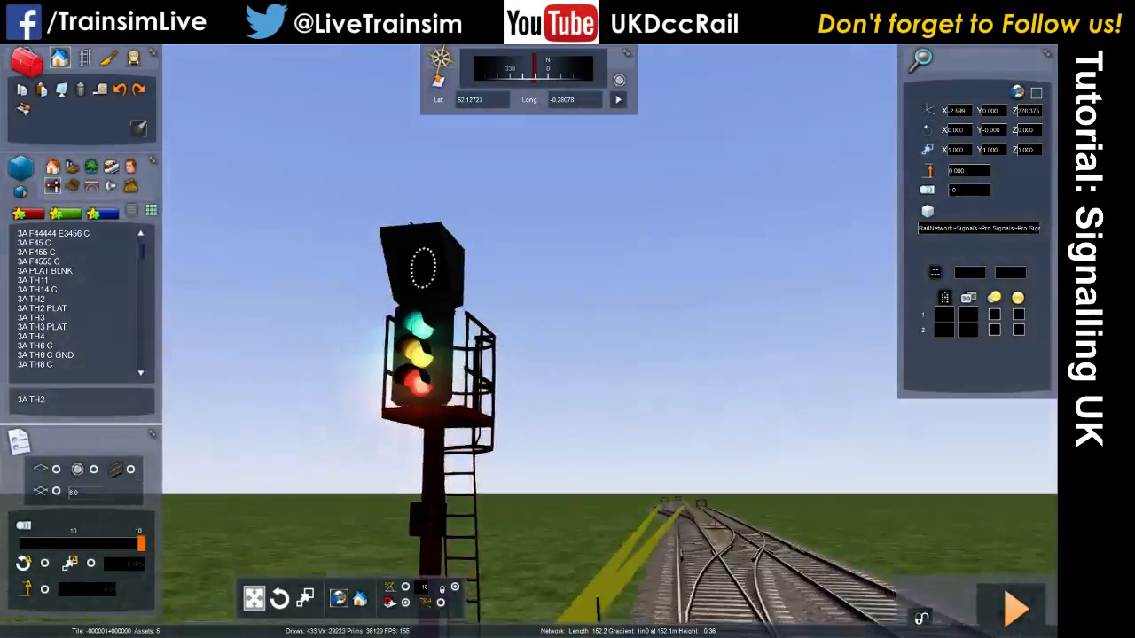
pyautogui.moveTo(807, 297); pyautogui.dragTo(829, 330, button='right')
pyautogui.press('Down')
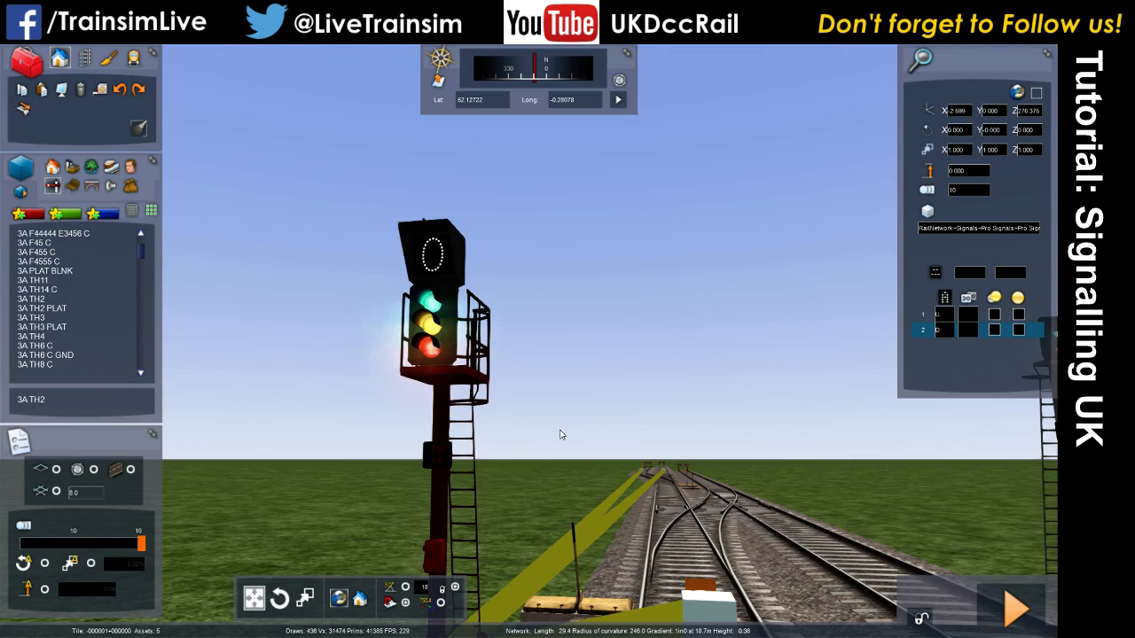
pyautogui.moveTo(592, 435); pyautogui.dragTo(581, 514, button='right')
pyautogui.scroll(-5, 581, 444)
pyautogui.click(408, 358)
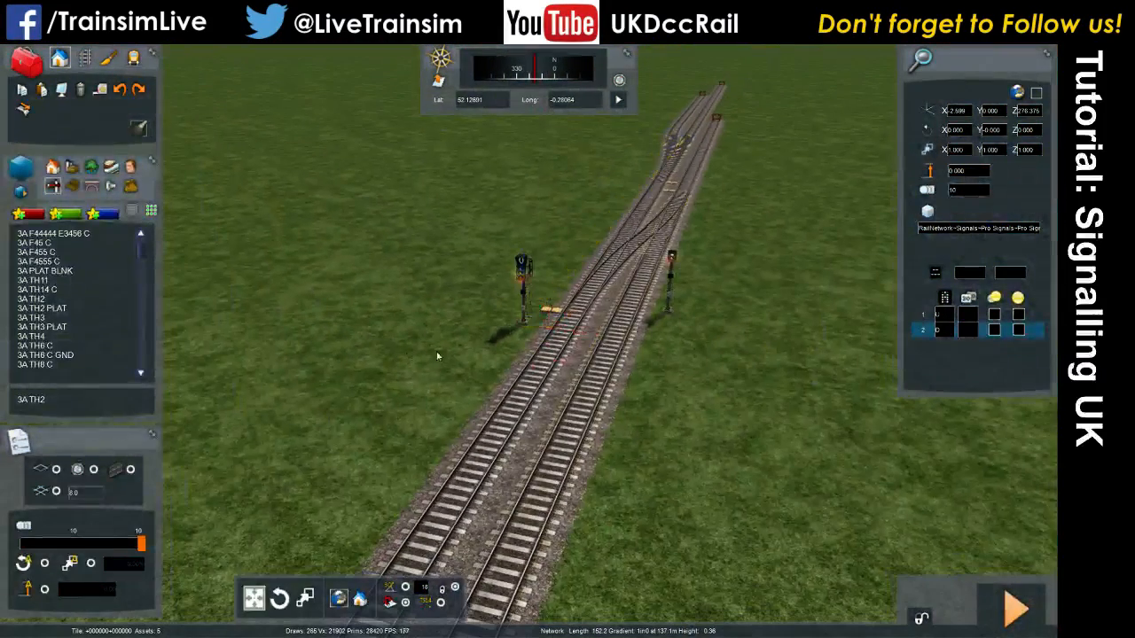
# Delete the 3A TH2 signal and preview a 3A TH2 PLAT signal beside the west track up close.
pyautogui.click(528, 318)
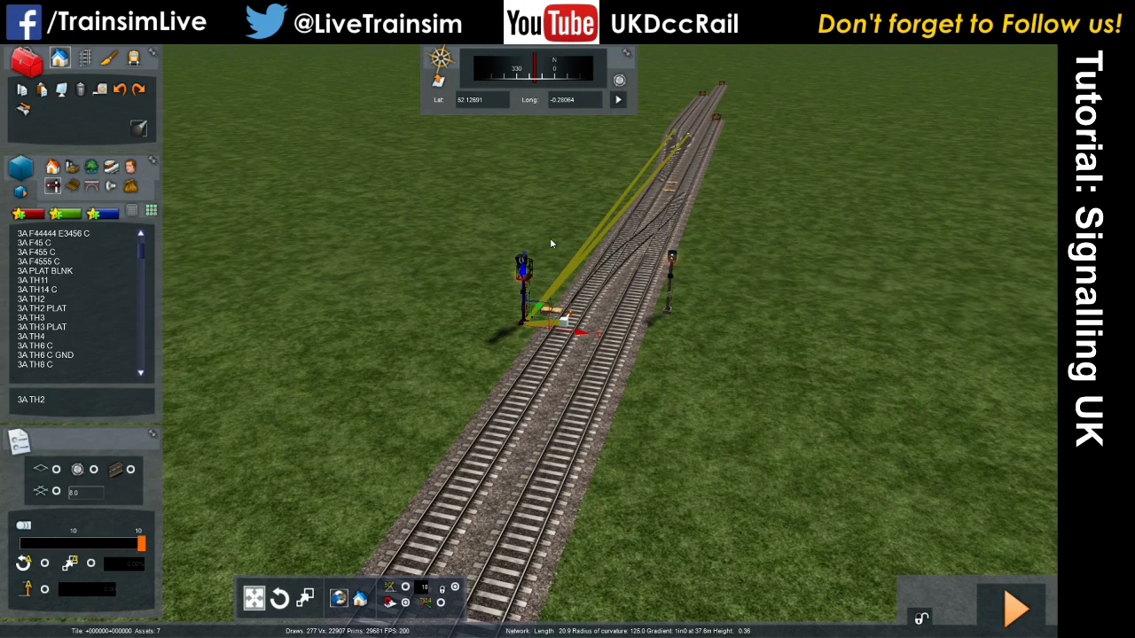
pyautogui.press('Delete')
pyautogui.scroll(-1, 71, 328)
pyautogui.scroll(-1, 71, 328)
pyautogui.click(42, 252)
pyautogui.click(458, 404)
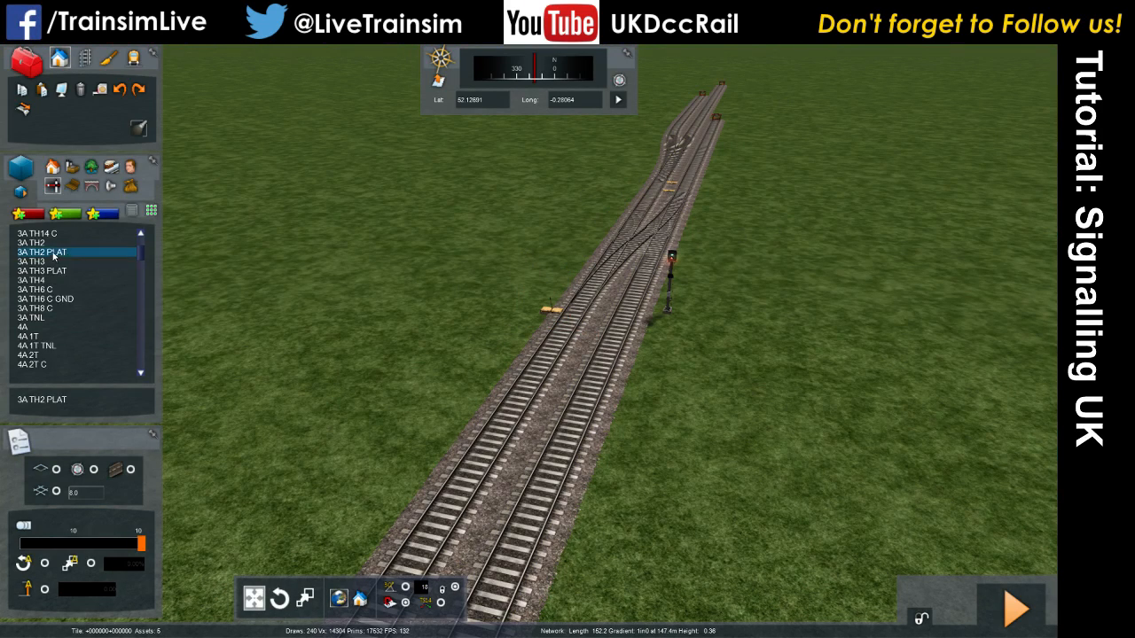
pyautogui.press('Up')
pyautogui.moveTo(440, 425)
pyautogui.mouseDown(button='right')
pyautogui.moveTo(421, 355)
pyautogui.moveTo(440, 428)
pyautogui.mouseUp(button='right')
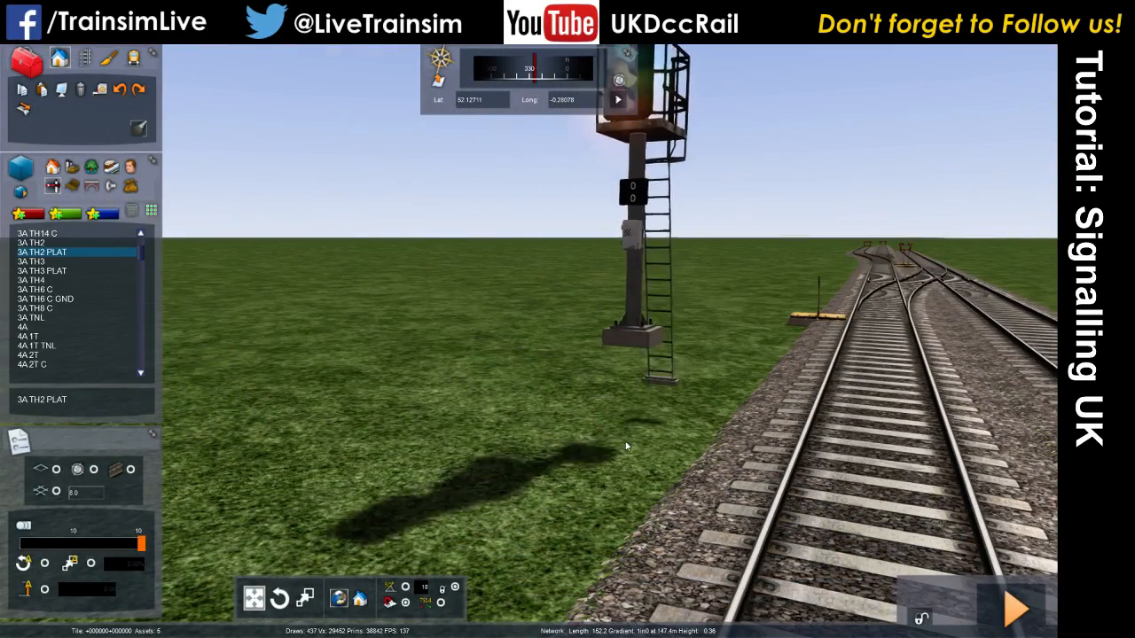
# Preview the ground-mounted 3A TH6 C GND signal and the G 3A signal head beside the west track.
pyautogui.click(65, 300)
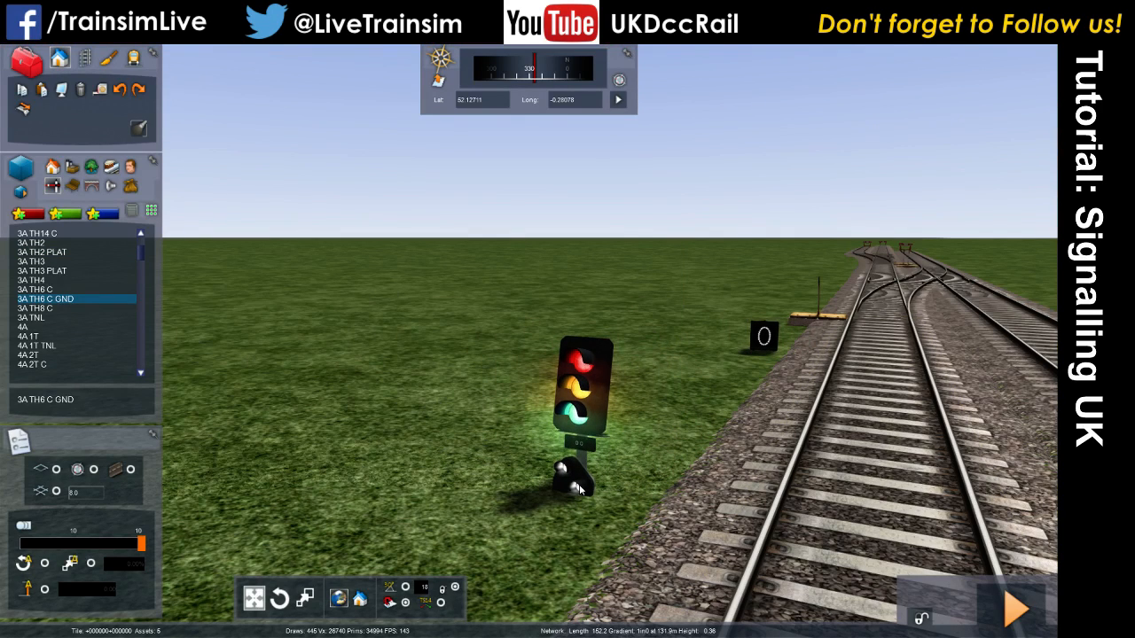
pyautogui.scroll(-4, 71, 288)
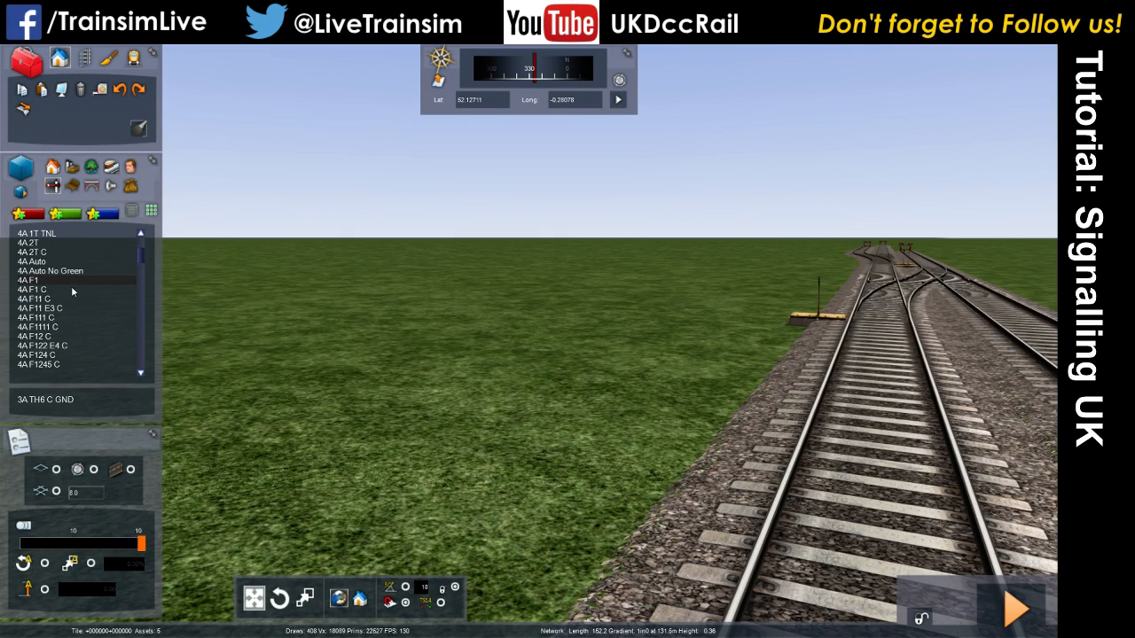
pyautogui.scroll(-5, 76, 301)
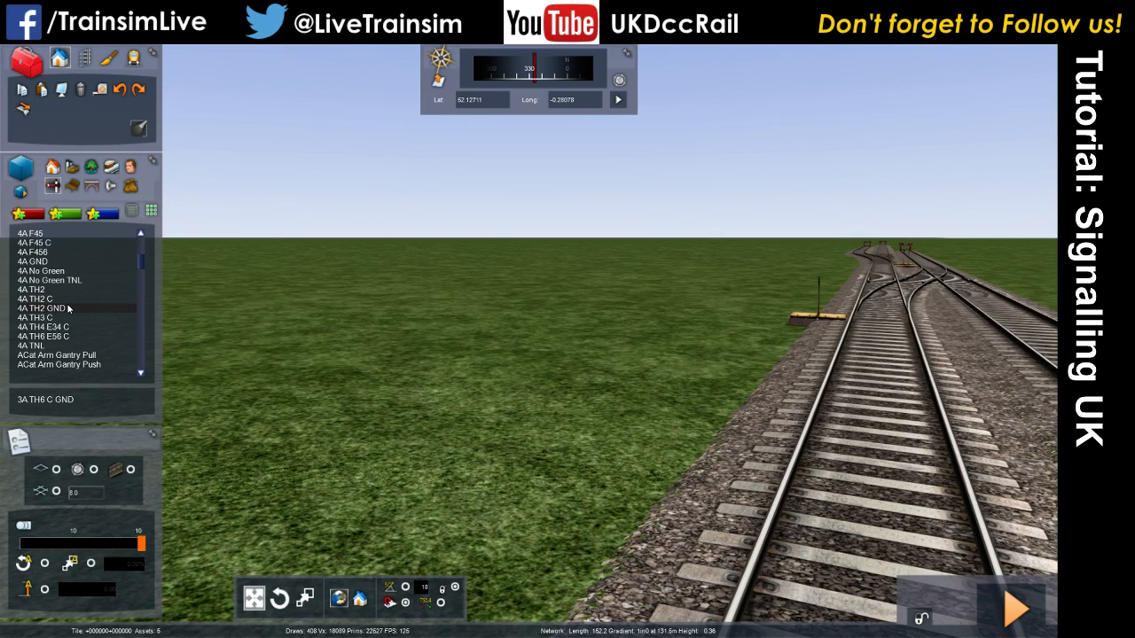
pyautogui.scroll(-10, 69, 308)
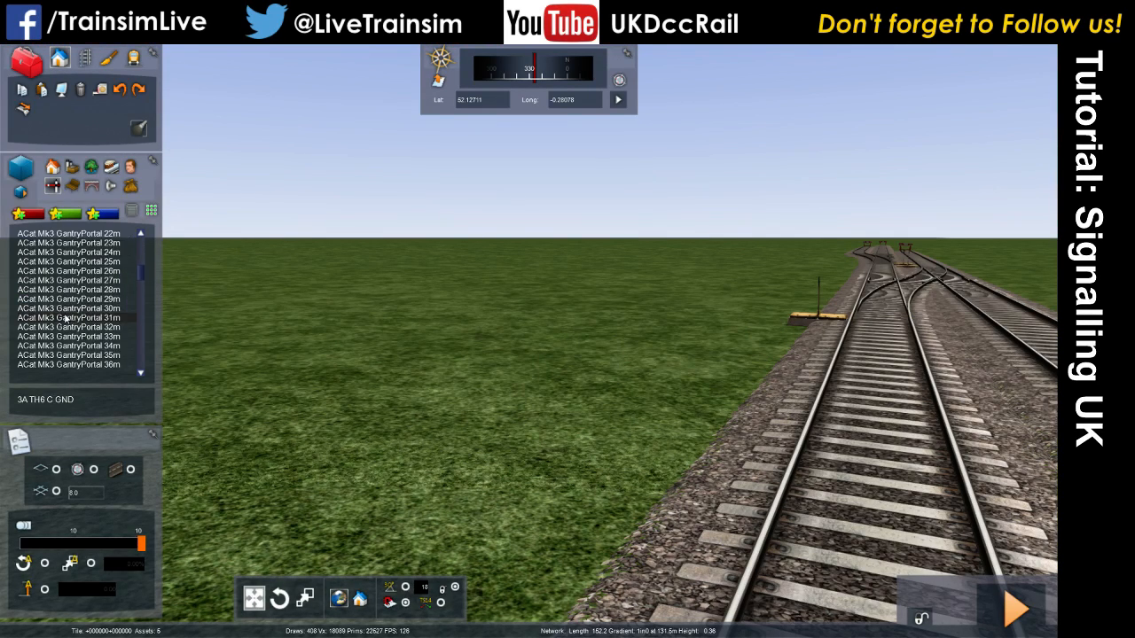
pyautogui.scroll(-8, 70, 309)
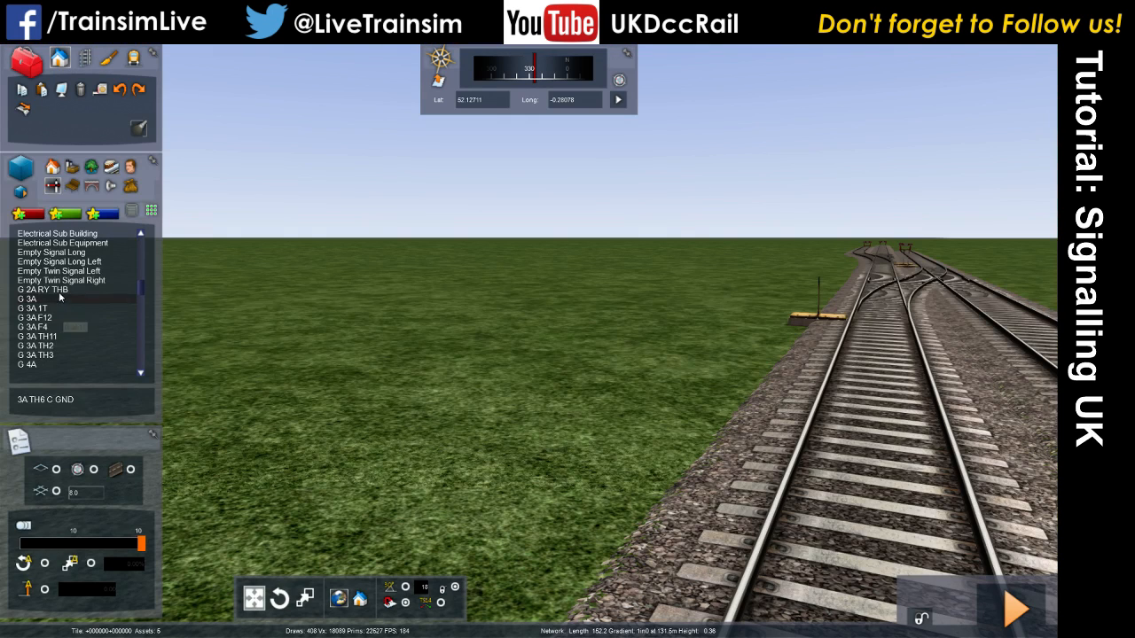
pyautogui.click(61, 299)
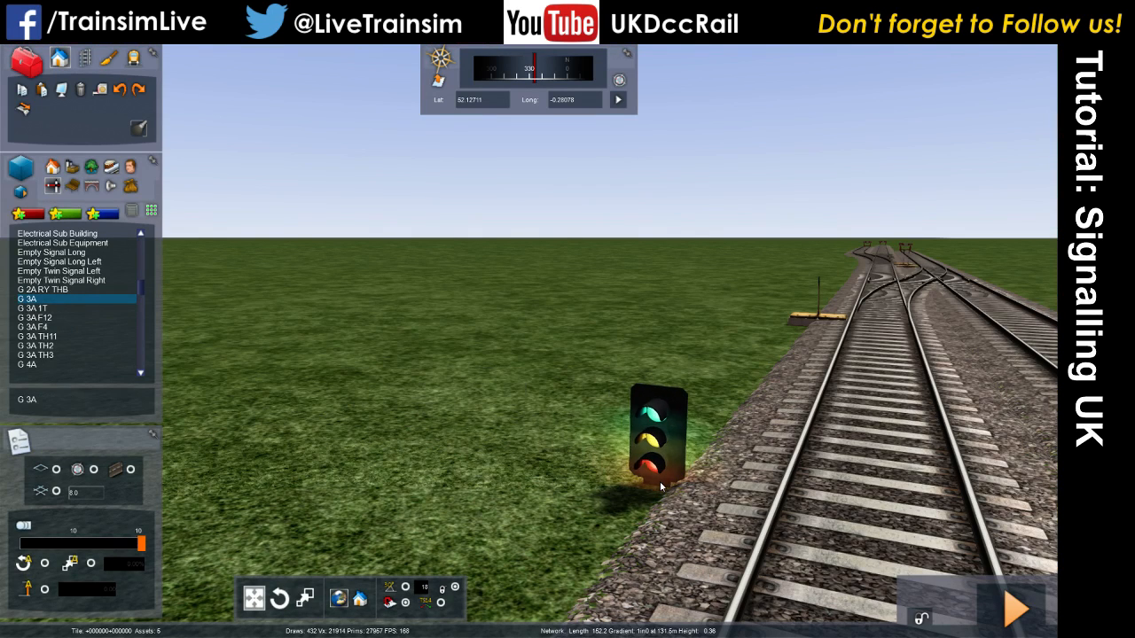
# Look through the G L2A and Ground Signal types, previewing the Ground Signal beside the west track without placing it.
pyautogui.scroll(-3, 80, 345)
pyautogui.scroll(-3, 73, 327)
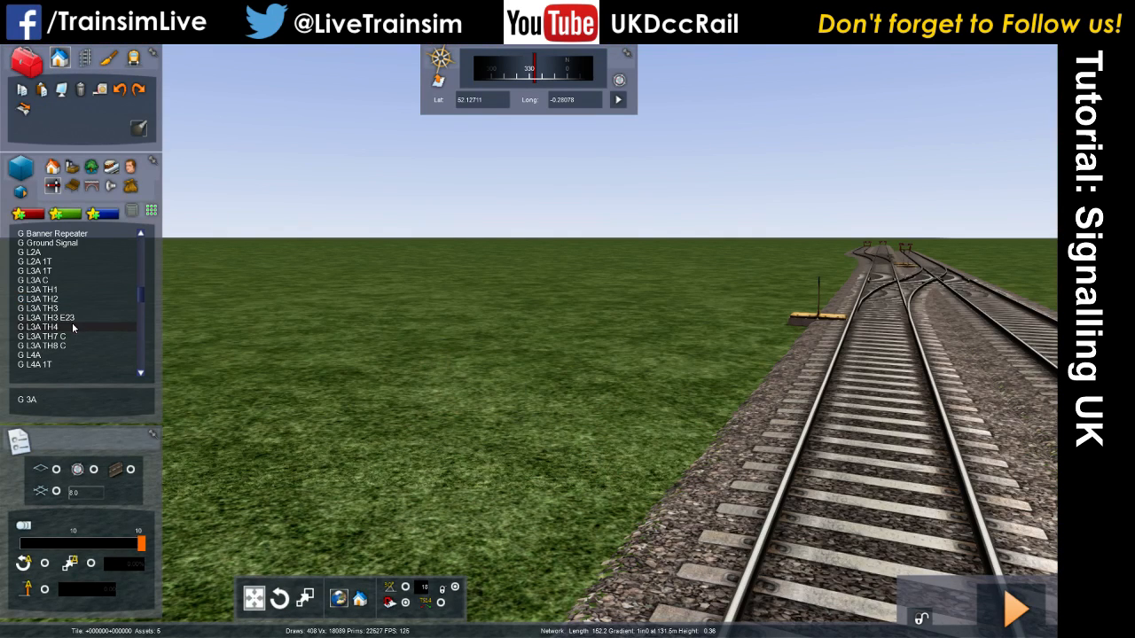
pyautogui.click(53, 252)
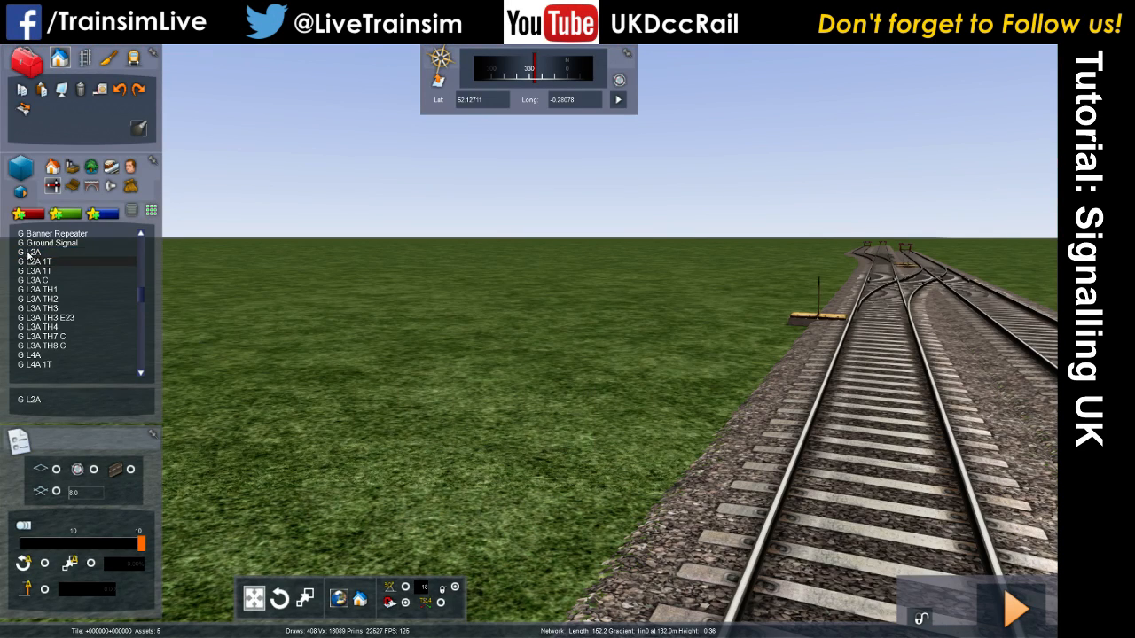
pyautogui.scroll(-5, 76, 319)
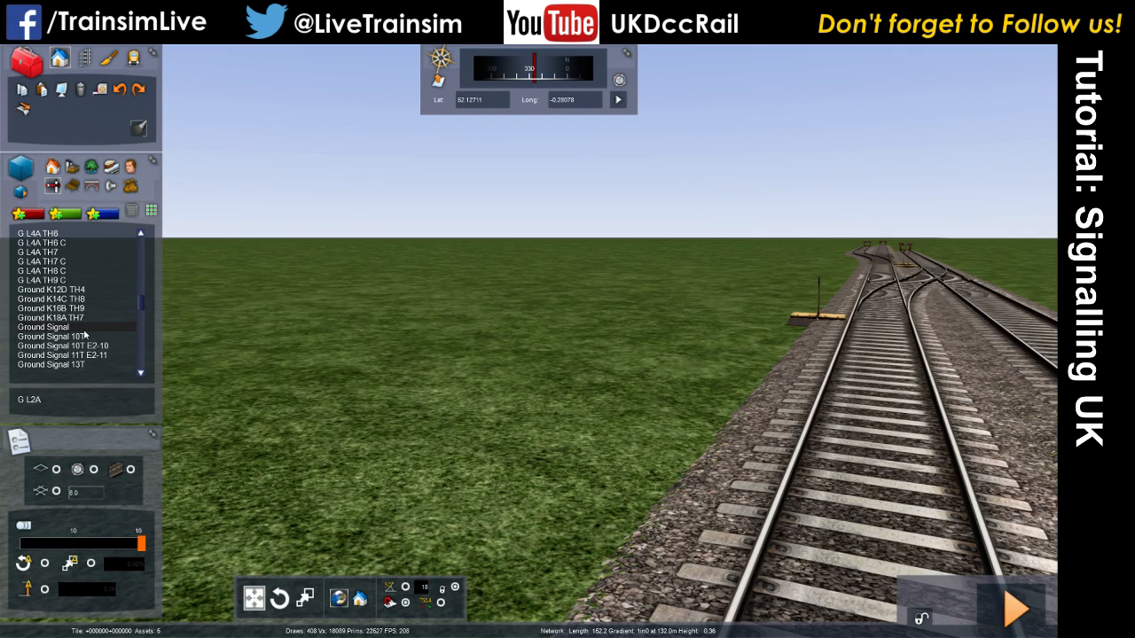
pyautogui.click(42, 299)
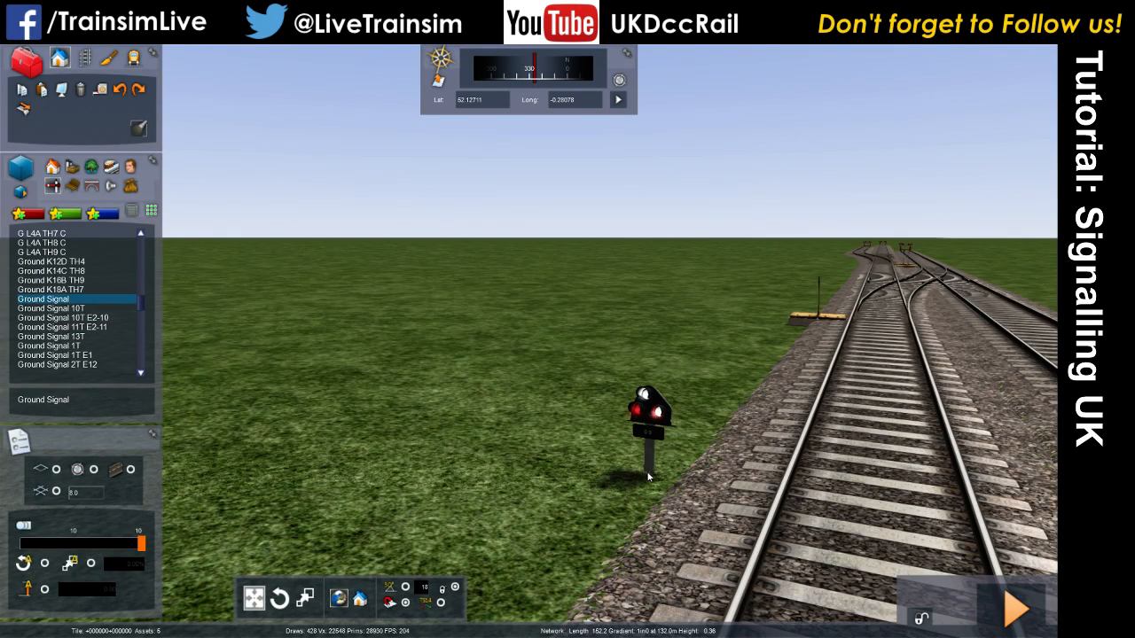
pyautogui.rightClick(603, 493)
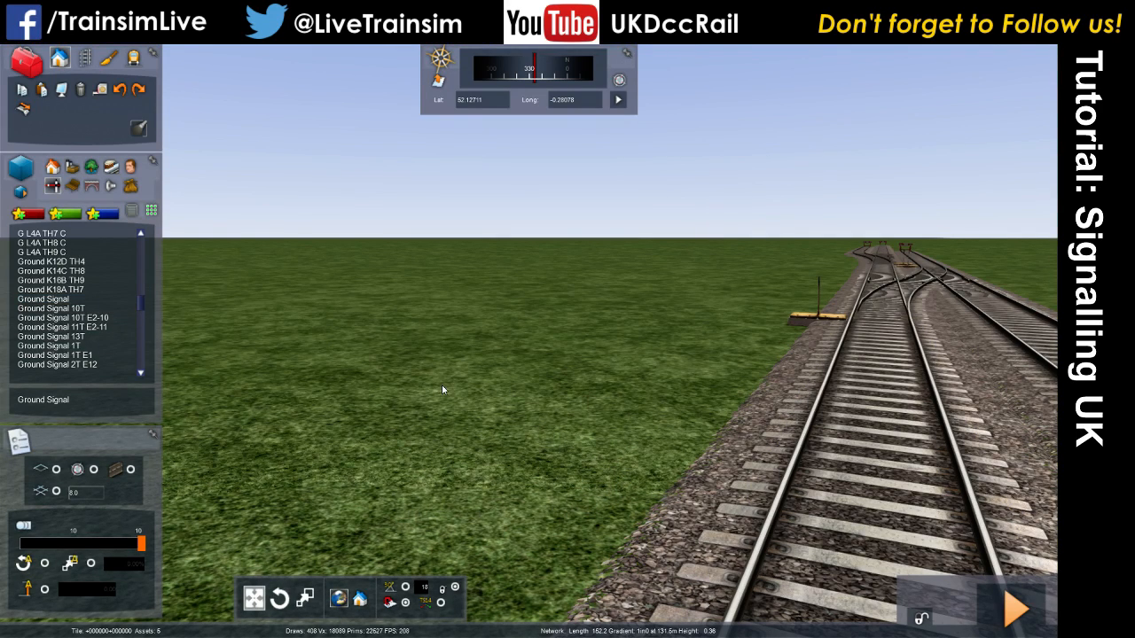
pyautogui.press('Right')
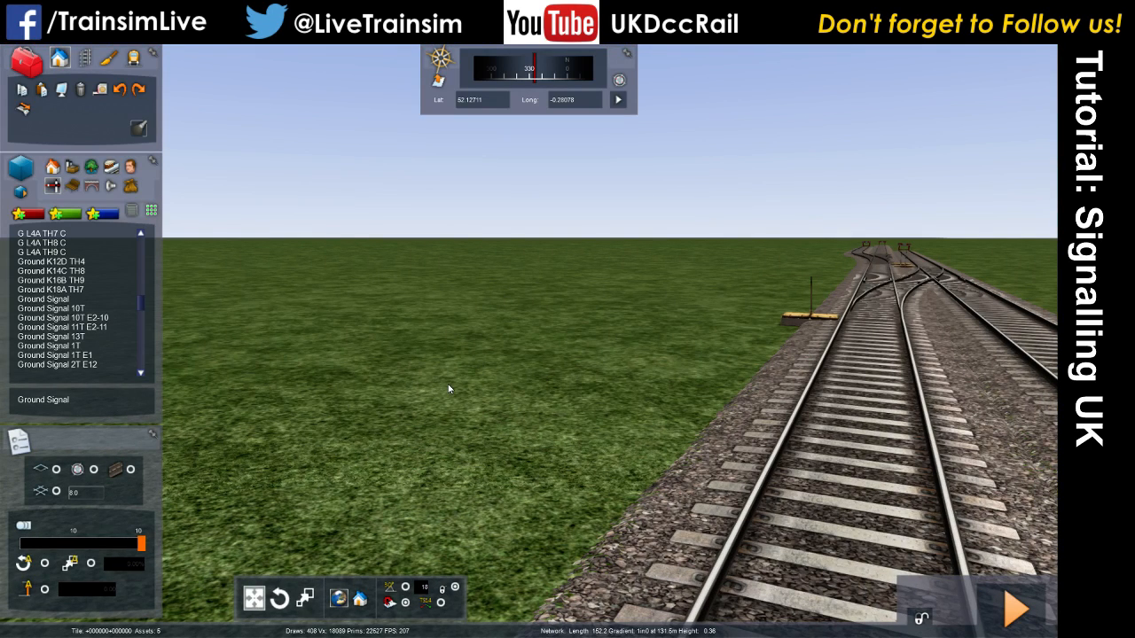
# Place a 2A Auto signal beside the east track just north of the southern crossover, with its link on that track.
pyautogui.moveTo(509, 442)
pyautogui.mouseDown(button='right')
pyautogui.moveTo(581, 434)
pyautogui.moveTo(474, 434)
pyautogui.moveTo(519, 432)
pyautogui.moveTo(545, 409)
pyautogui.moveTo(560, 433)
pyautogui.moveTo(596, 433)
pyautogui.moveTo(534, 432)
pyautogui.moveTo(560, 484)
pyautogui.moveTo(573, 455)
pyautogui.moveTo(246, 410)
pyautogui.mouseUp(button='right')
pyautogui.press('Down')
pyautogui.press('Down')
pyautogui.press('Up')
pyautogui.scroll(10, 117, 266)
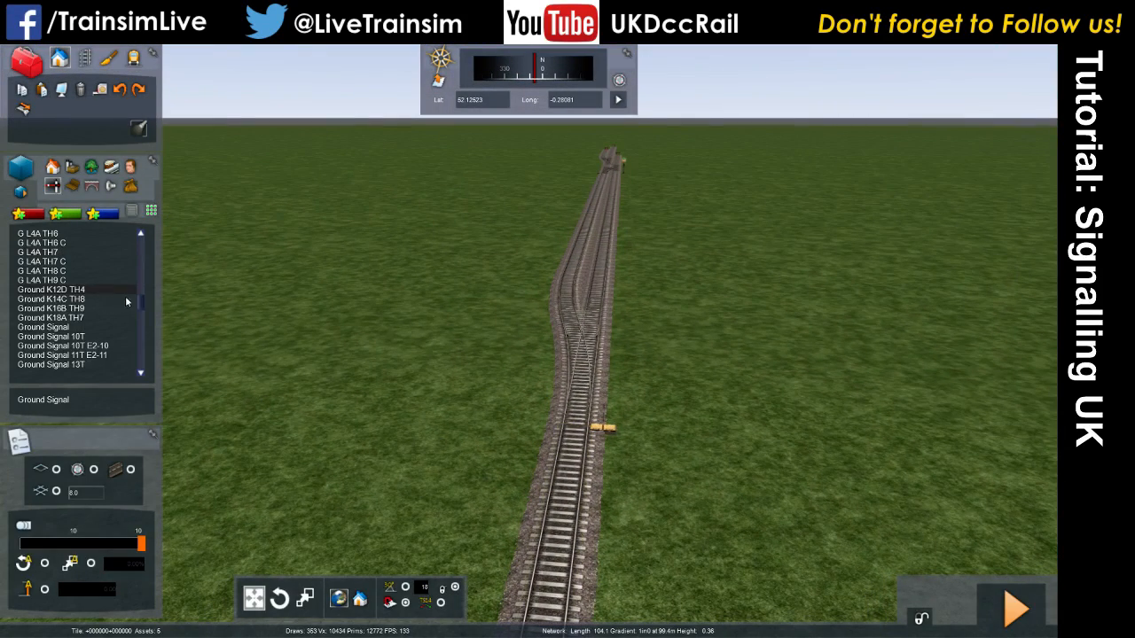
pyautogui.click(49, 262)
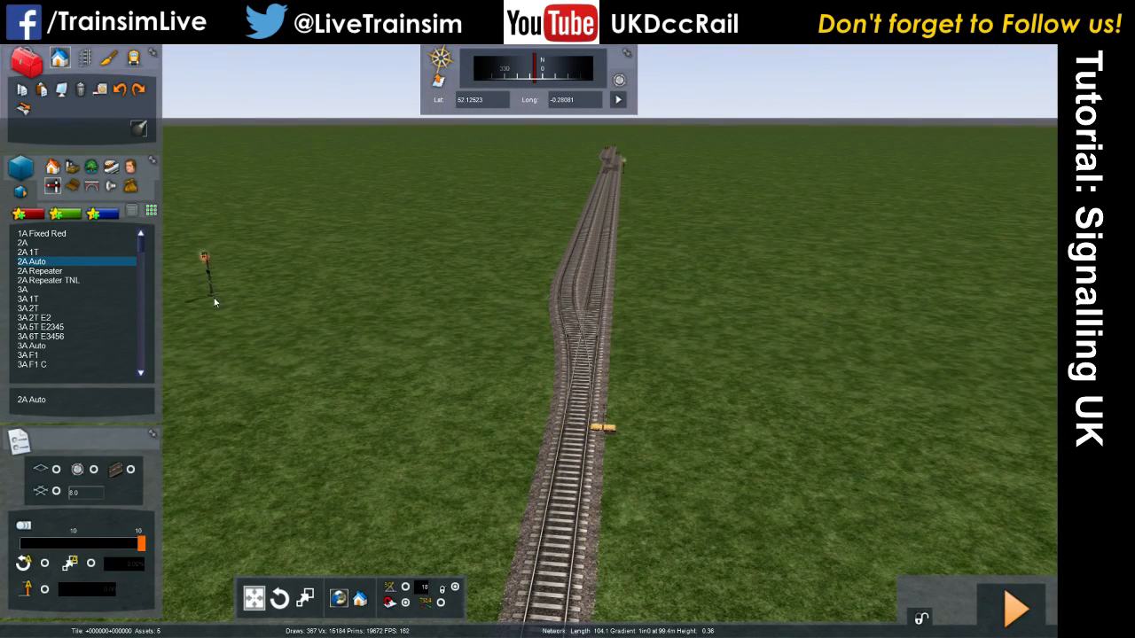
pyautogui.moveTo(251, 332)
pyautogui.mouseDown(button='right')
pyautogui.moveTo(257, 381)
pyautogui.moveTo(287, 357)
pyautogui.mouseUp(button='right')
pyautogui.press('Up')
pyautogui.press('Up')
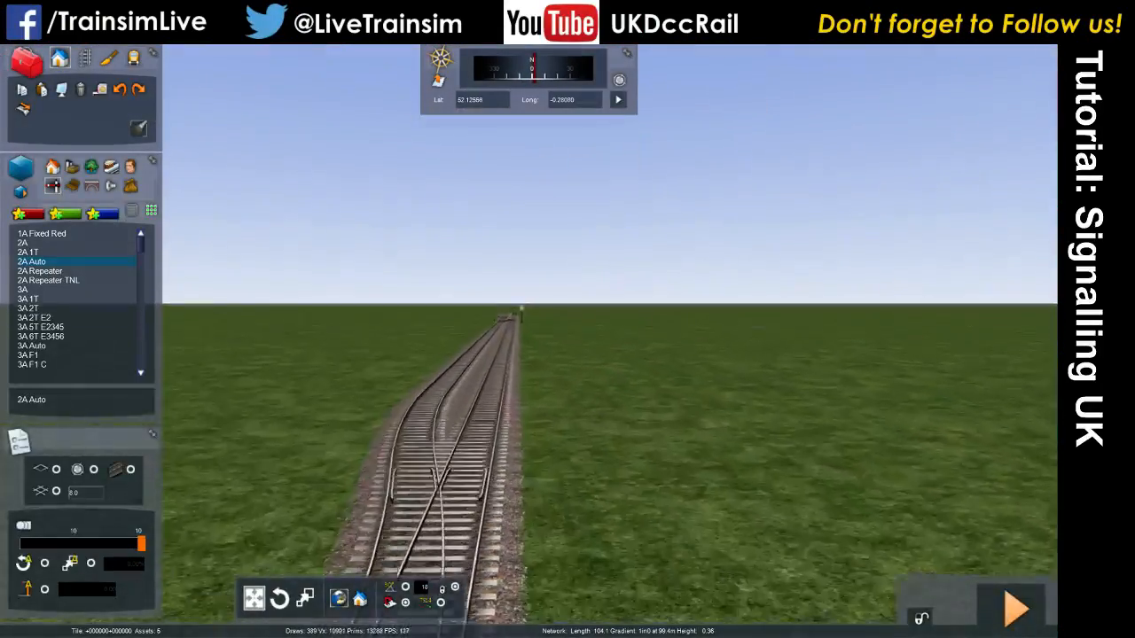
pyautogui.click(500, 432)
pyautogui.click(420, 423)
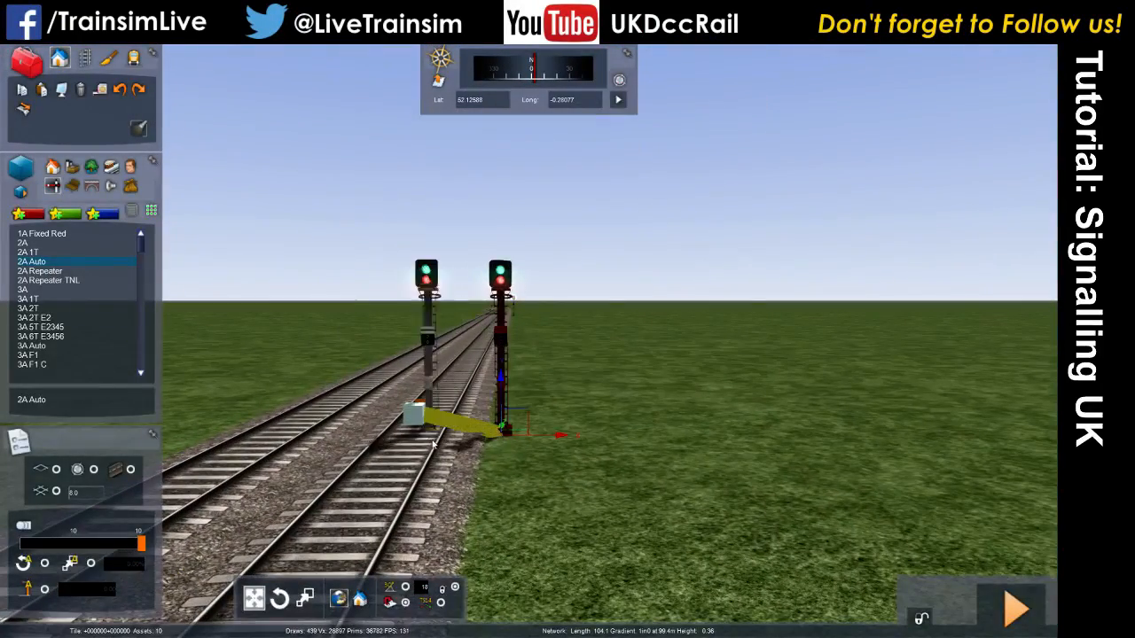
pyautogui.rightClick(601, 407)
pyautogui.click(502, 433)
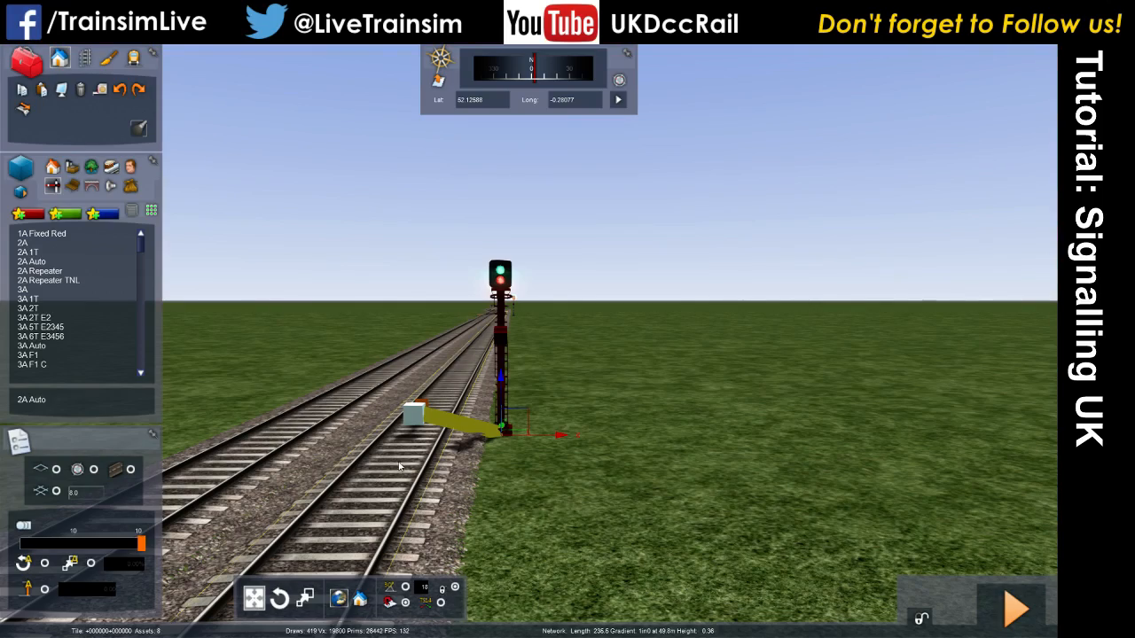
# Place another 2A Auto signal beside the east track, midway between the southern signal and the northern junction.
pyautogui.press('Down')
pyautogui.press('Up')
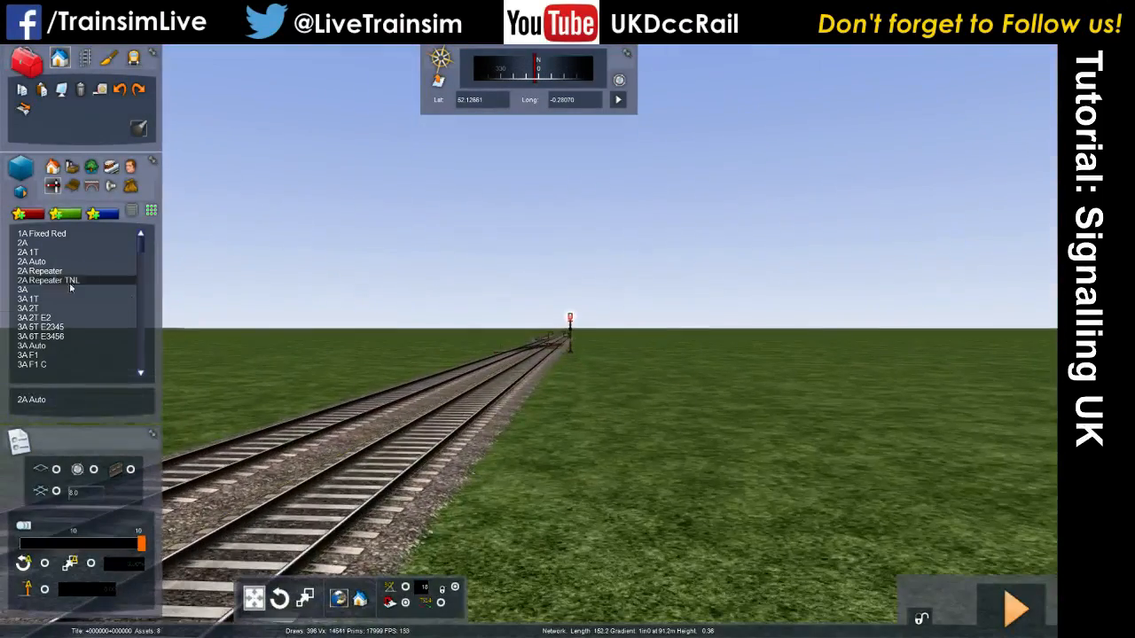
pyautogui.click(36, 264)
pyautogui.click(508, 468)
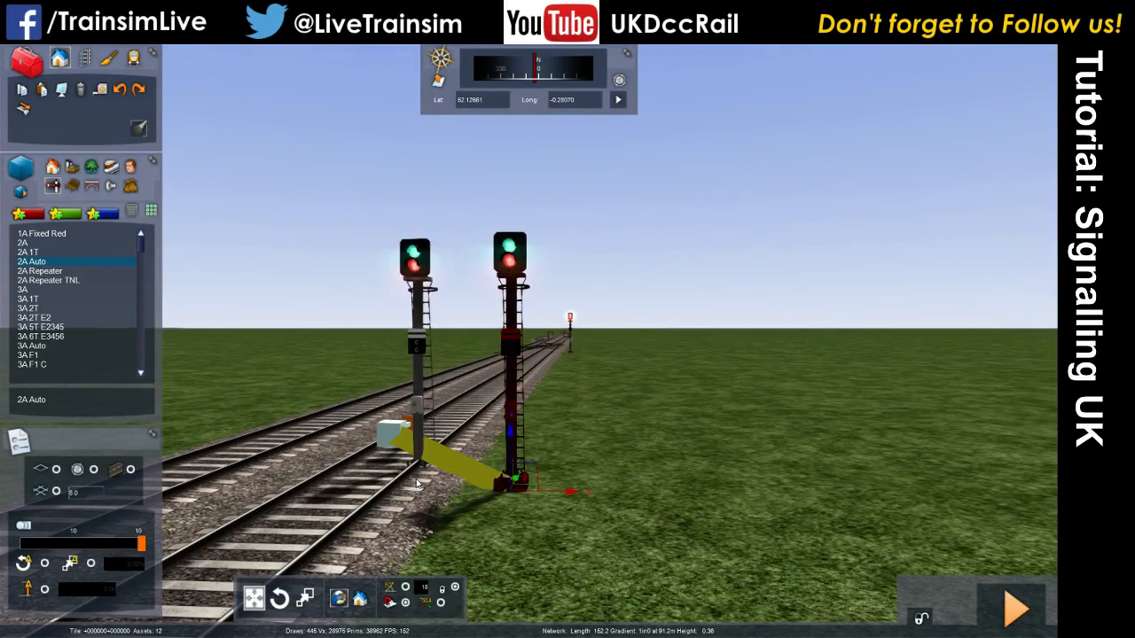
pyautogui.press('Right')
pyautogui.rightClick(636, 517)
# Select the two-aspect signal protecting the northern junction on the east track and examine where its links lie.
pyautogui.moveTo(636, 517); pyautogui.dragTo(548, 559, button='right')
pyautogui.press('Down')
pyautogui.press('Up')
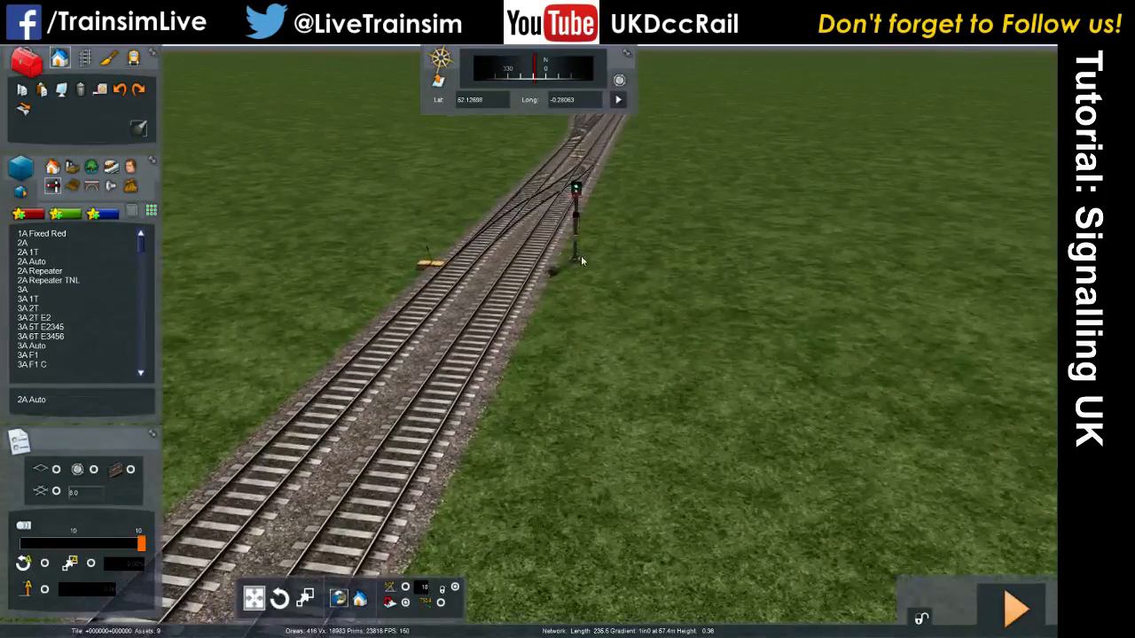
pyautogui.click(581, 259)
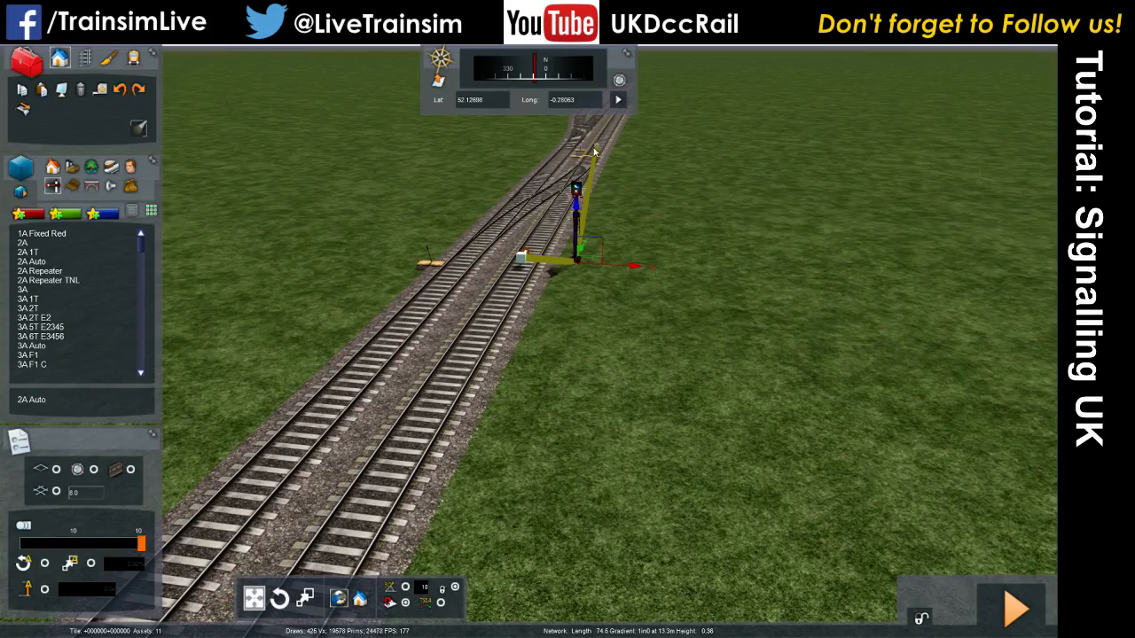
pyautogui.press('Down')
pyautogui.moveTo(593, 146); pyautogui.dragTo(532, 155, button='right')
pyautogui.press('Up')
pyautogui.moveTo(612, 372); pyautogui.dragTo(642, 330, button='right')
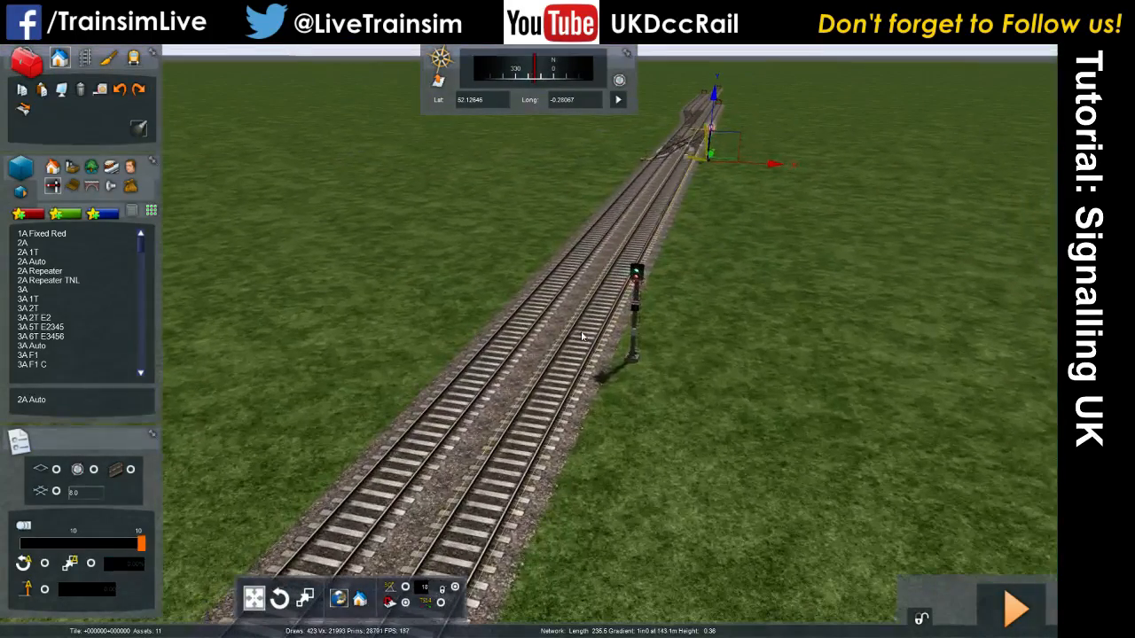
# Check the link of the midway 2A Auto signal on the east track and delete that signal.
pyautogui.click(621, 355)
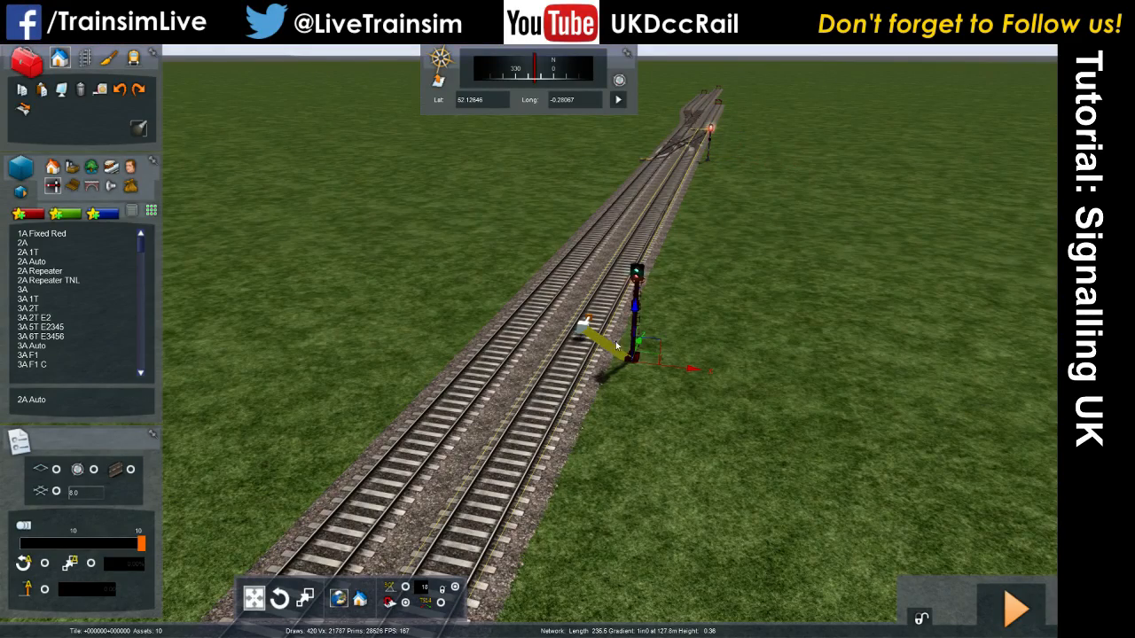
pyautogui.press('Up')
pyautogui.moveTo(589, 373); pyautogui.dragTo(621, 272, button='right')
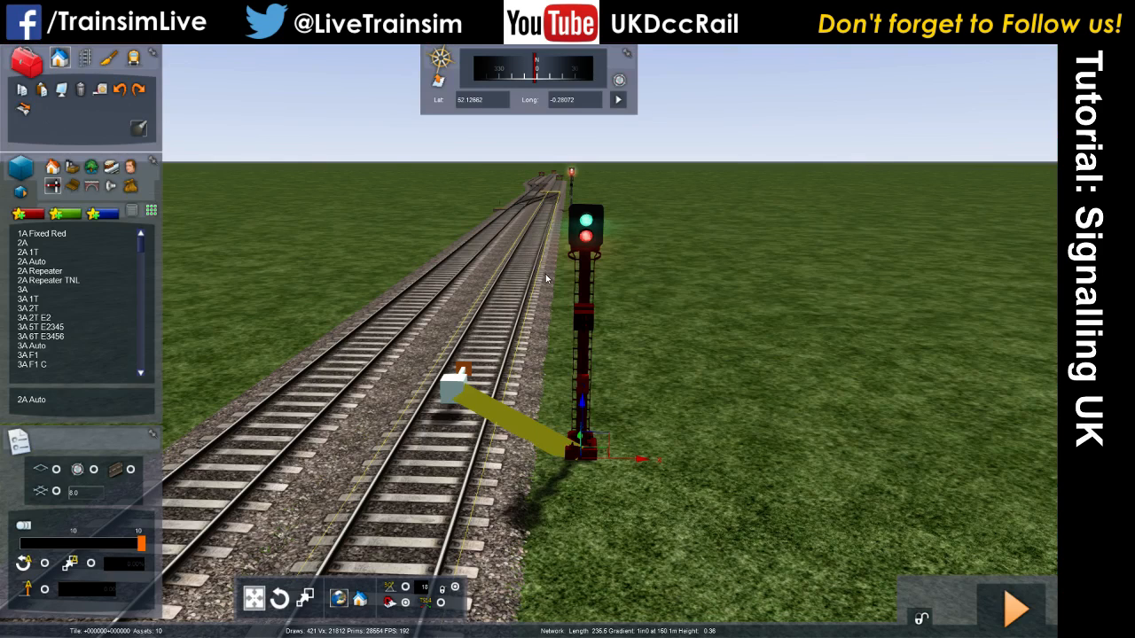
pyautogui.click(625, 439)
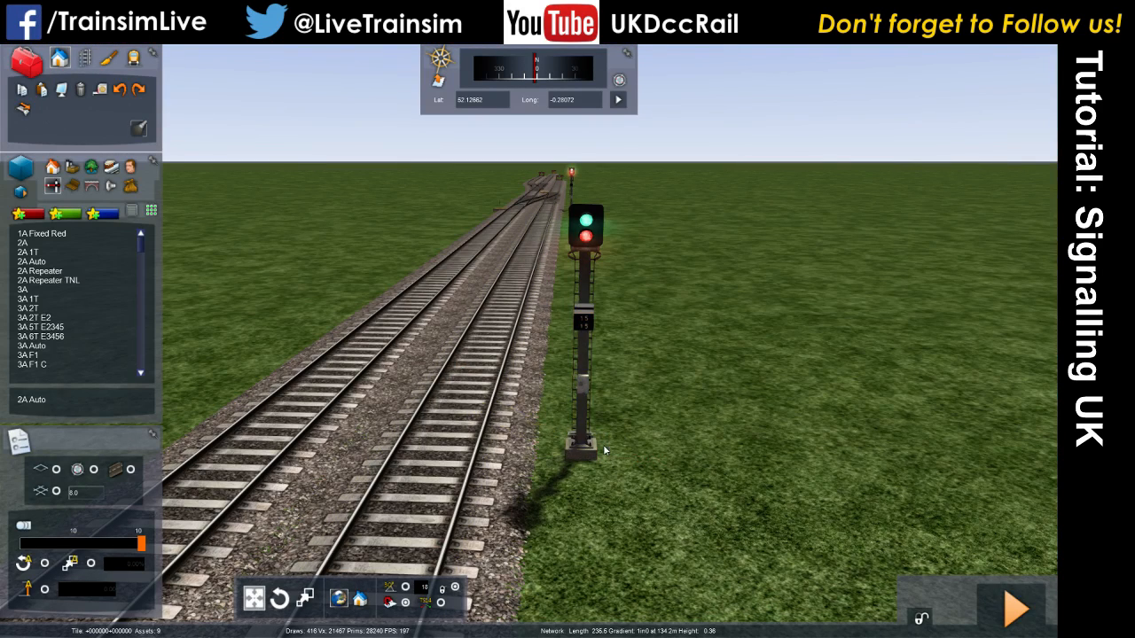
pyautogui.click(604, 449)
pyautogui.press('Delete')
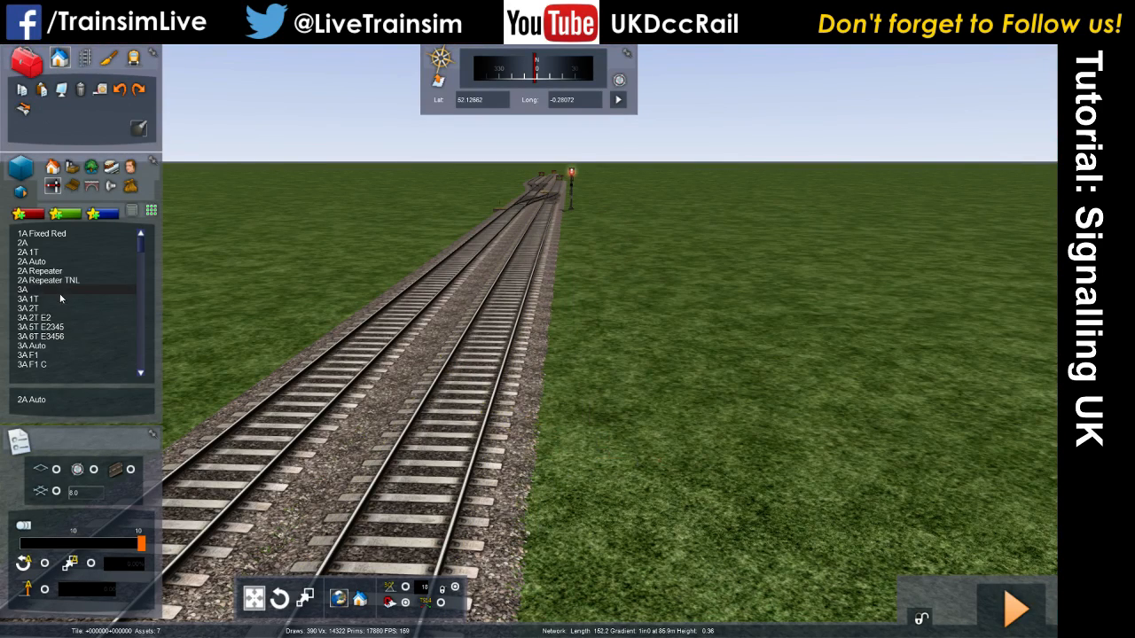
# Look through the remaining trackside assets, from the feathered 3A signals past markers and mileposts to the UK crossings.
pyautogui.scroll(-5, 61, 297)
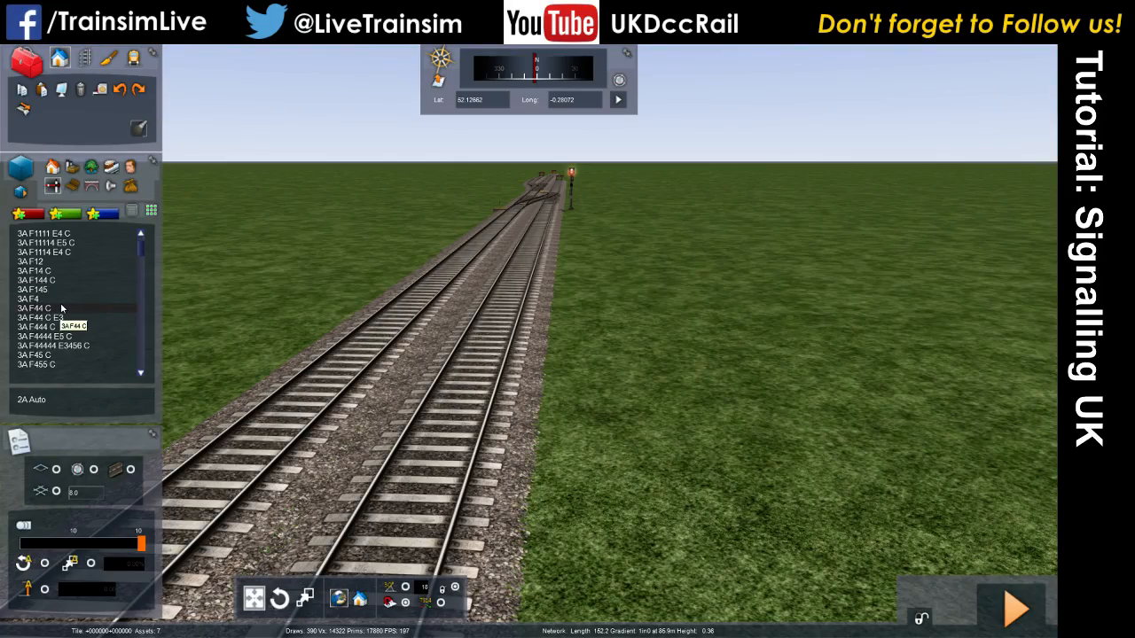
pyautogui.moveTo(596, 369); pyautogui.dragTo(562, 452, button='right')
pyautogui.press('Up')
pyautogui.press('Up')
pyautogui.press('Down')
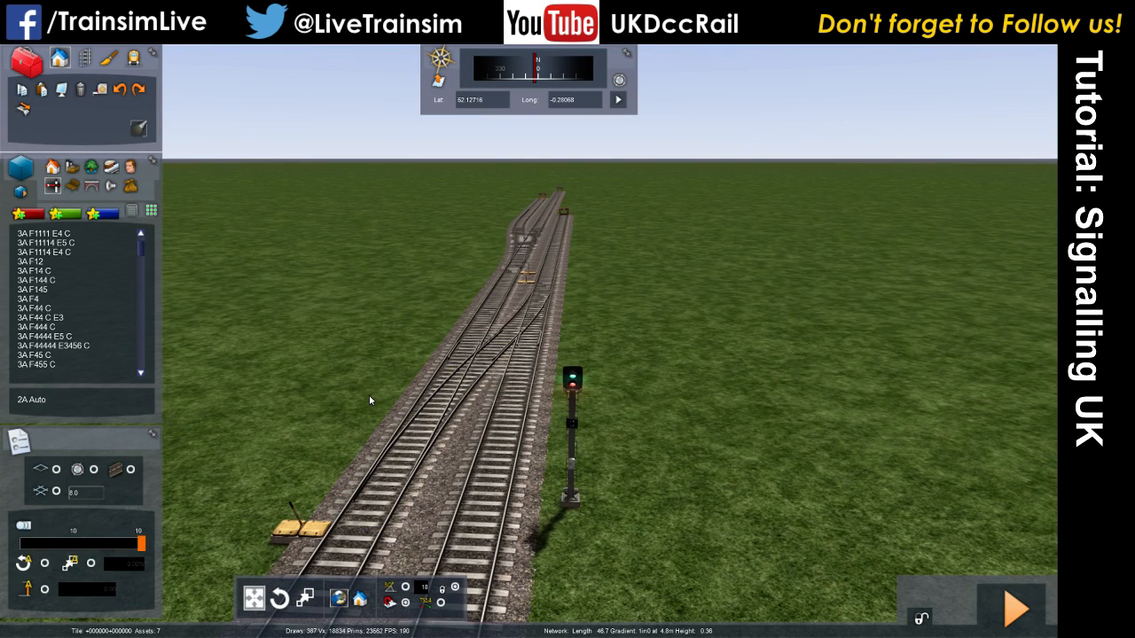
pyautogui.scroll(-10, 80, 306)
pyautogui.scroll(-8, 80, 310)
pyautogui.moveTo(142, 273); pyautogui.dragTo(139, 334)
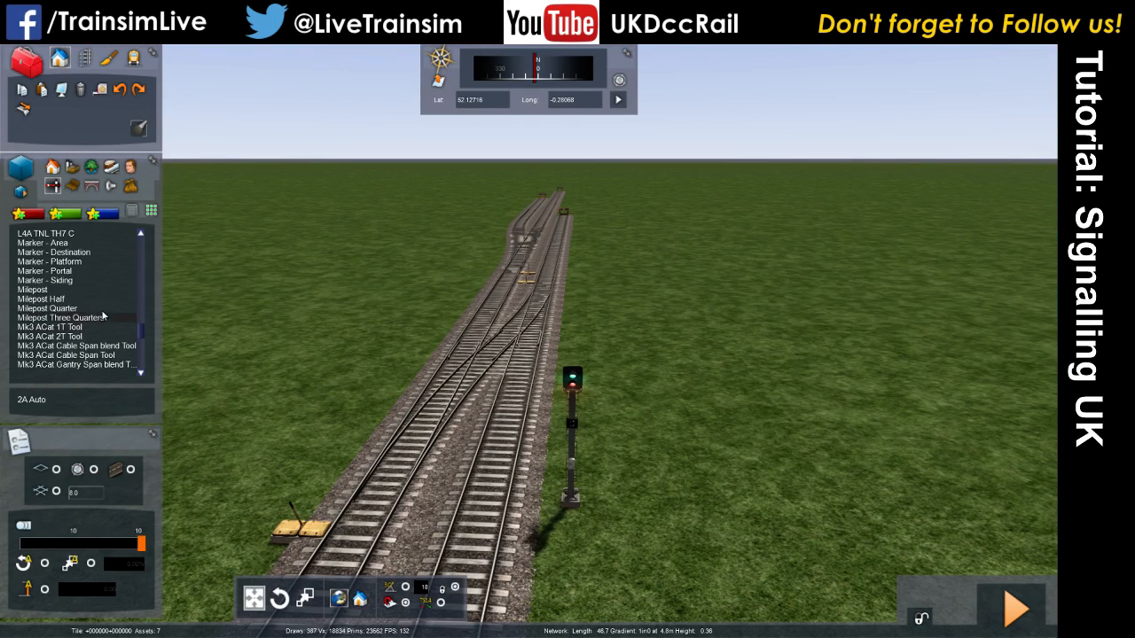
pyautogui.scroll(-10, 97, 315)
pyautogui.scroll(-10, 89, 308)
pyautogui.scroll(-5, 90, 311)
pyautogui.scroll(-15, 90, 314)
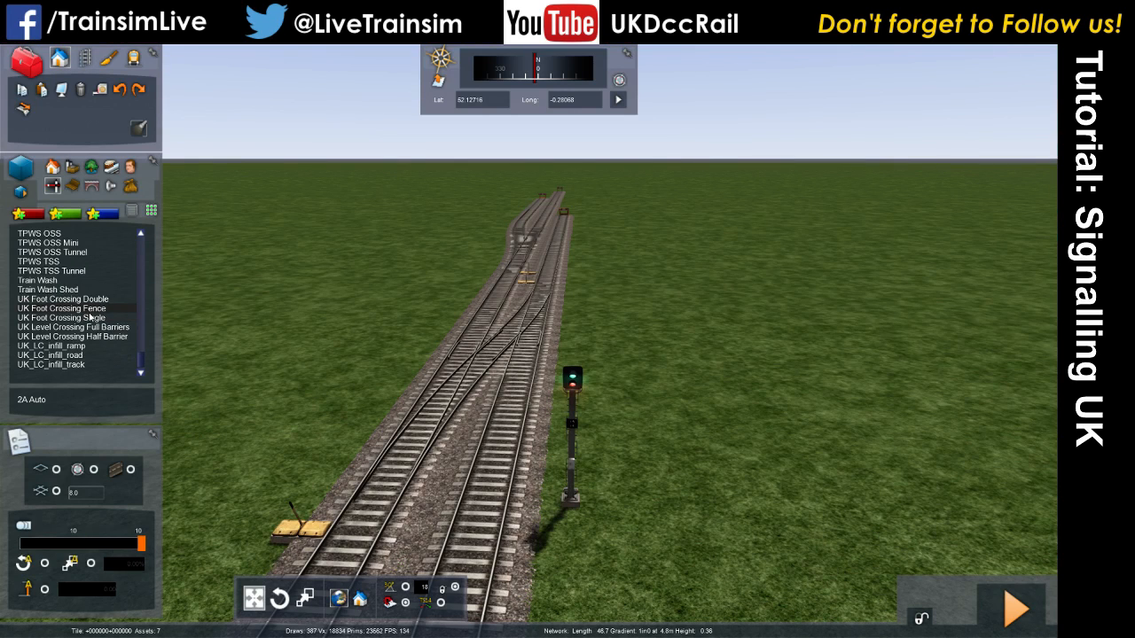
pyautogui.scroll(-3, 89, 318)
# Compare the links of the southern 2A Auto signal with those of the signal protecting the northern junction.
pyautogui.moveTo(682, 360)
pyautogui.mouseDown(button='right')
pyautogui.moveTo(681, 302)
pyautogui.moveTo(679, 342)
pyautogui.mouseUp(button='right')
pyautogui.press('Down')
pyautogui.press('Up')
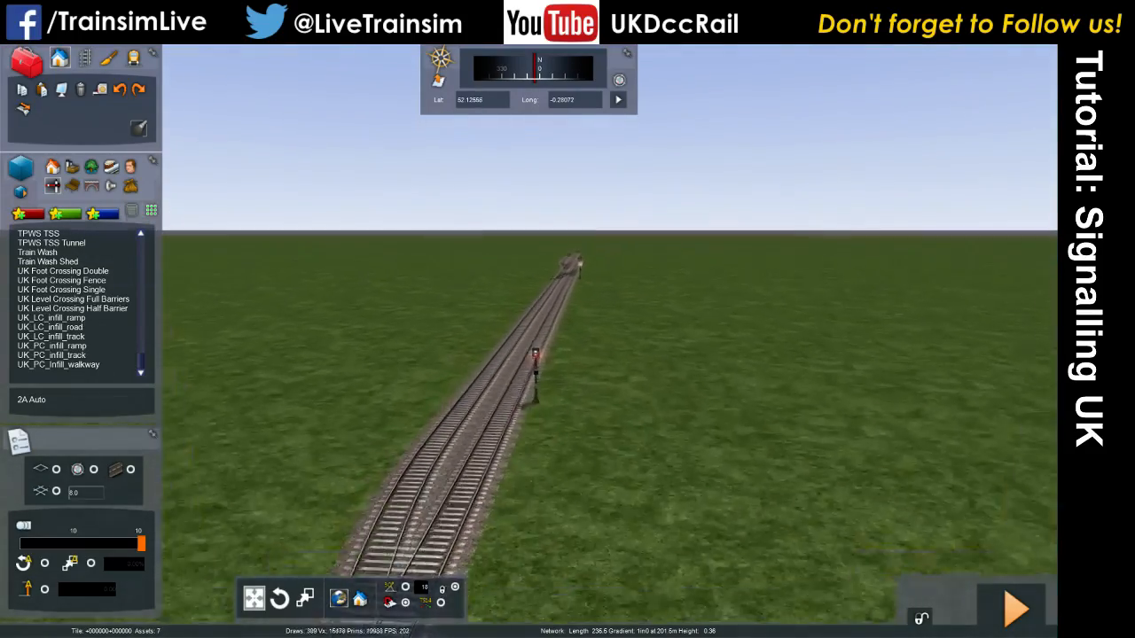
pyautogui.press('Up')
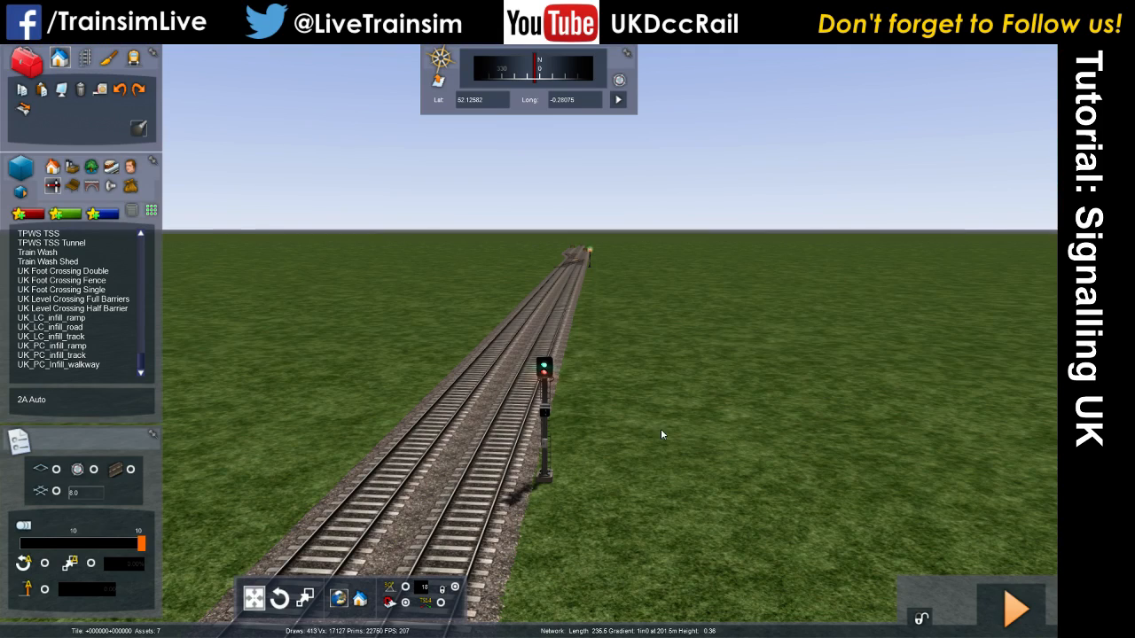
pyautogui.moveTo(628, 355); pyautogui.dragTo(628, 406, button='right')
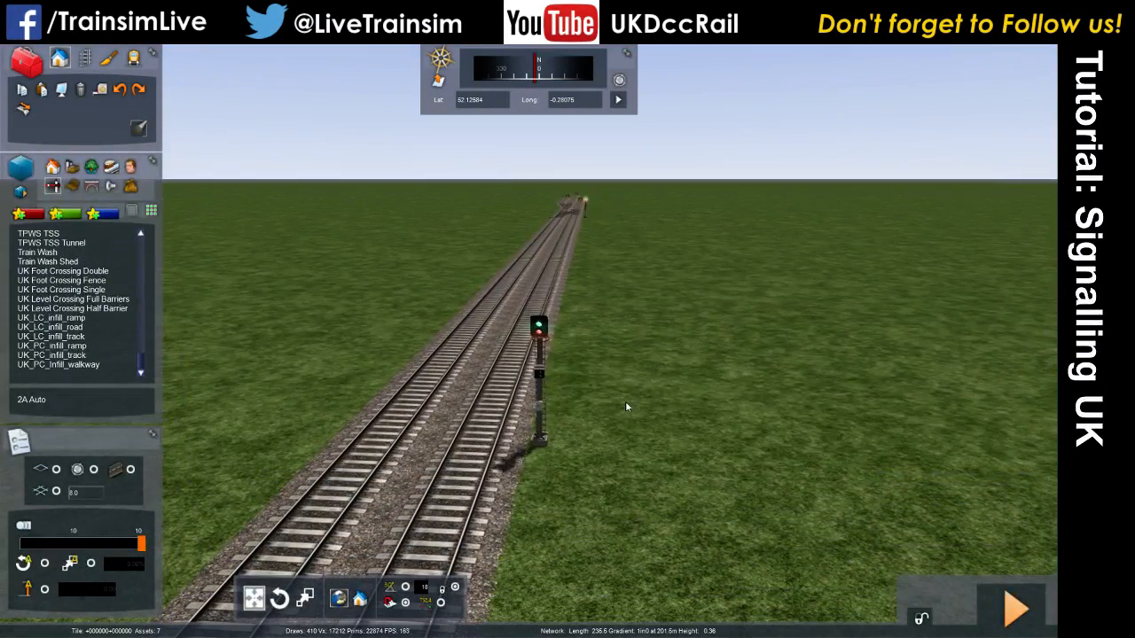
pyautogui.click(530, 436)
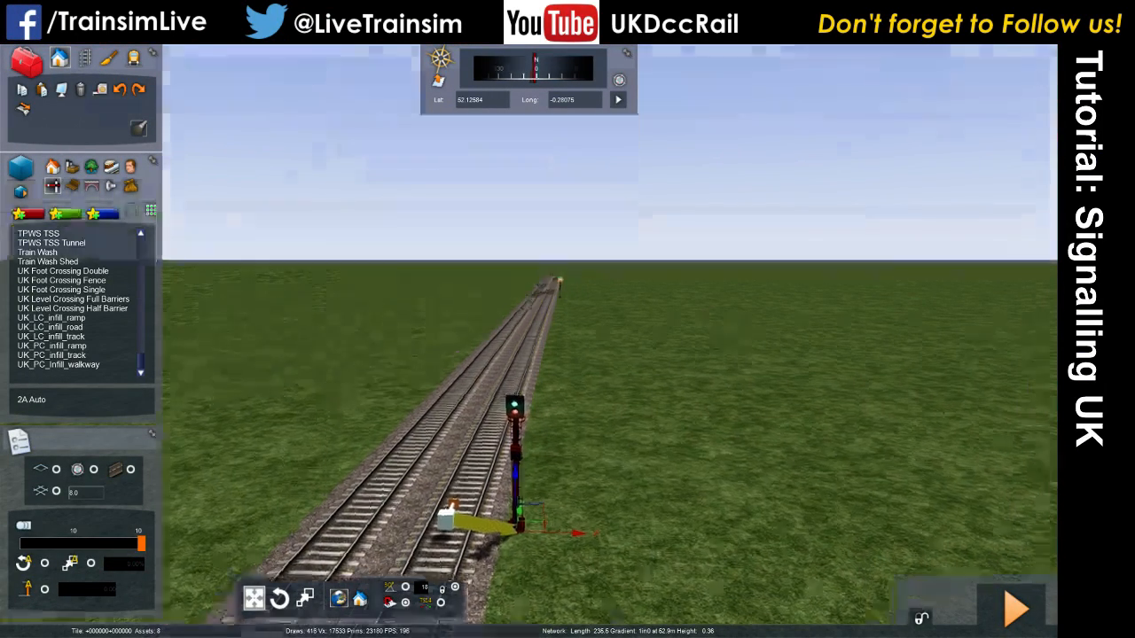
pyautogui.press('Up')
pyautogui.moveTo(656, 408)
pyautogui.mouseDown(button='right')
pyautogui.moveTo(656, 328)
pyautogui.moveTo(657, 398)
pyautogui.mouseUp(button='right')
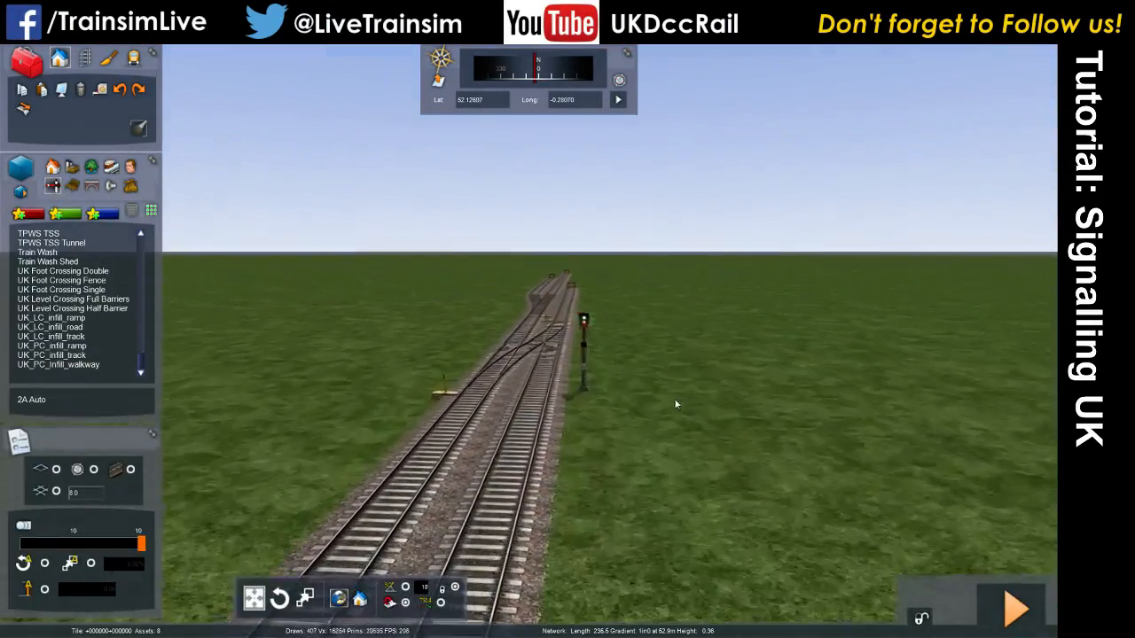
pyautogui.click(638, 441)
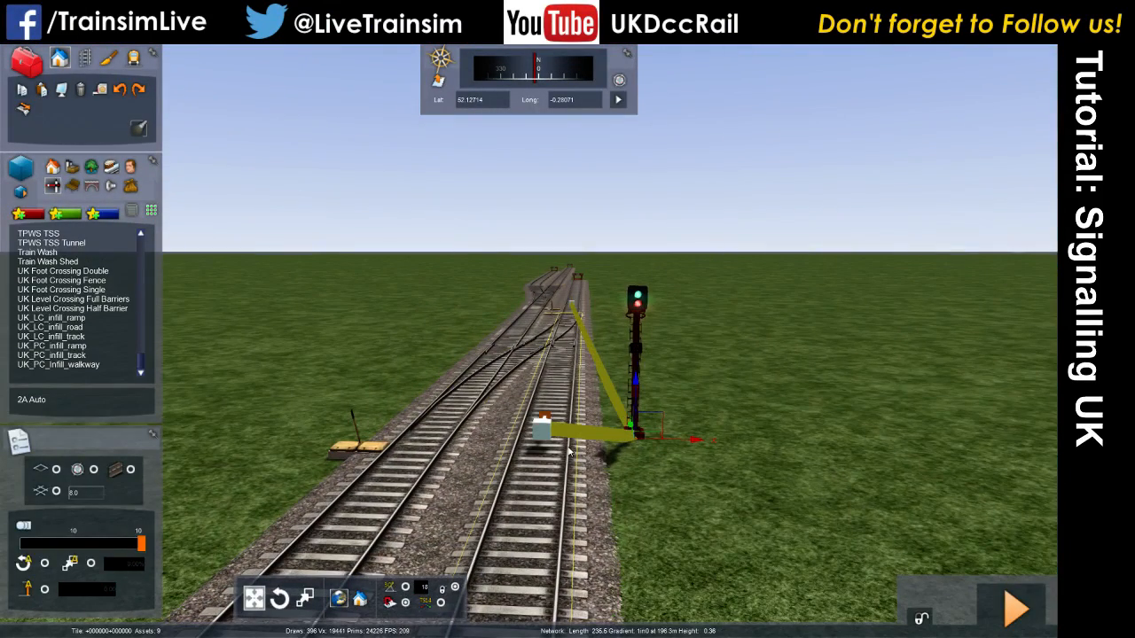
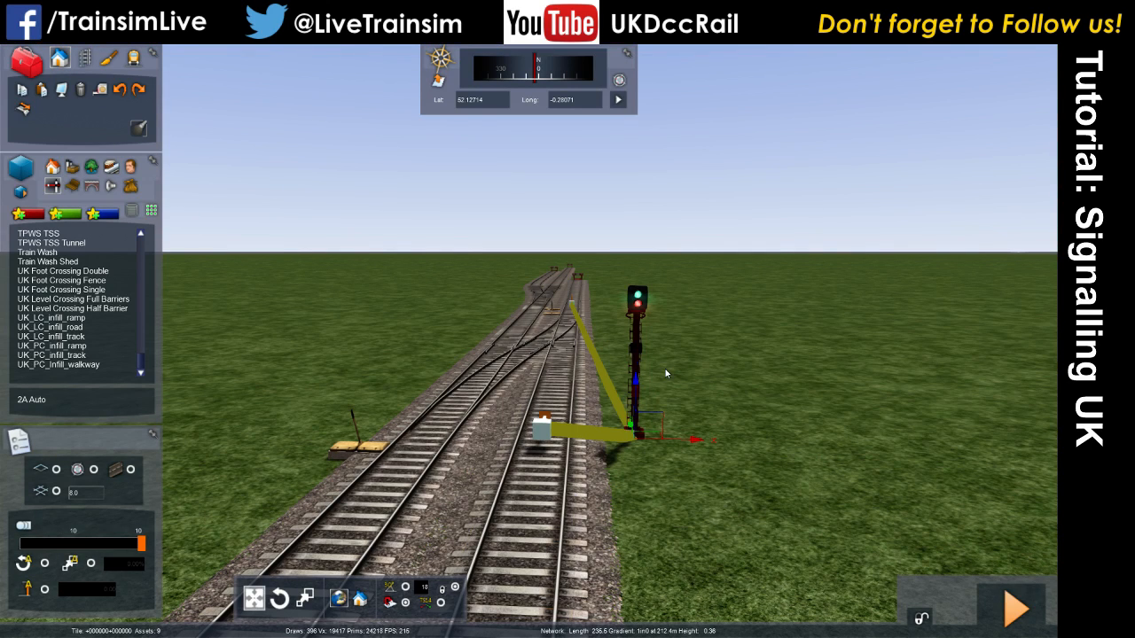
# Look through the TPWS and speed sign assets and survey the east track on the approach to the northern junction signal.
pyautogui.moveTo(667, 365)
pyautogui.mouseDown(button='right')
pyautogui.moveTo(649, 376)
pyautogui.moveTo(656, 361)
pyautogui.mouseUp(button='right')
pyautogui.press('Down')
pyautogui.press('Down')
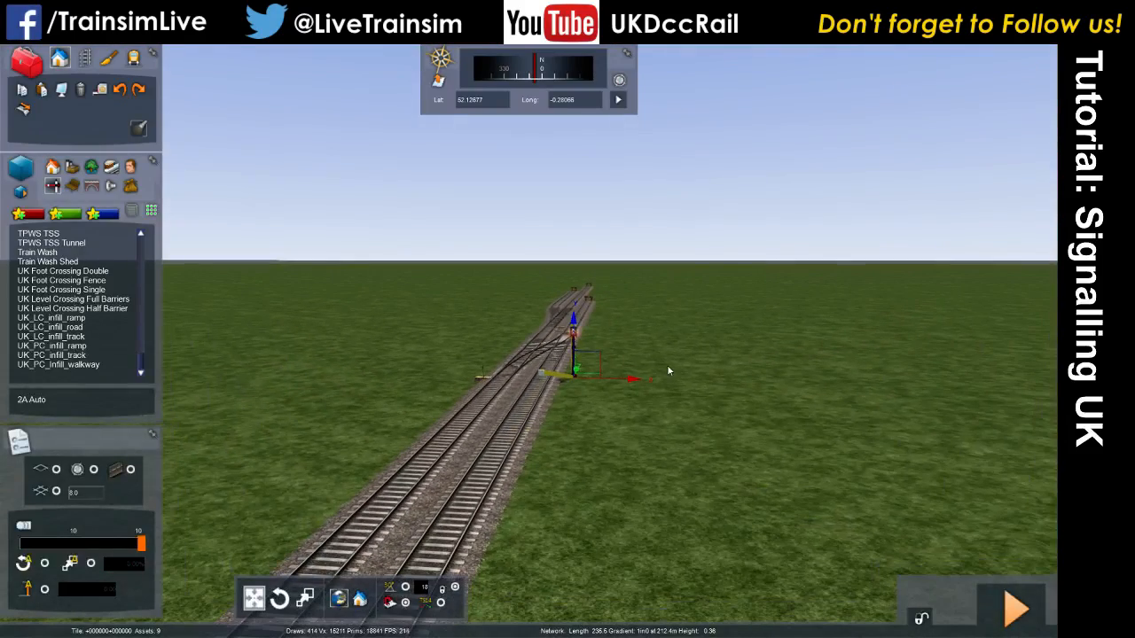
pyautogui.scroll(5, 95, 297)
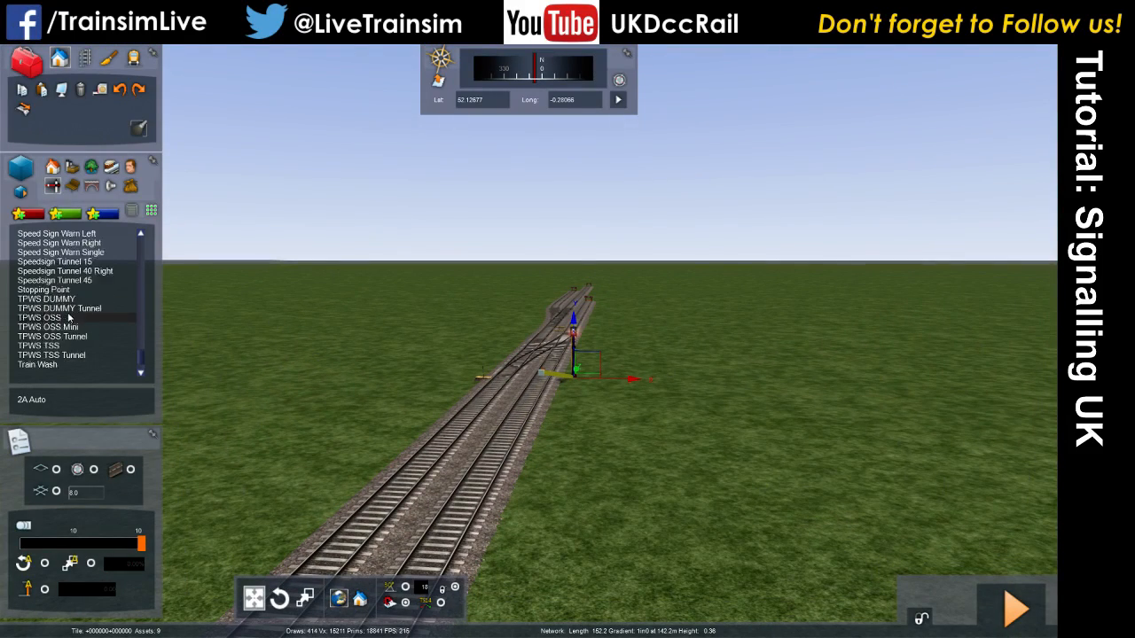
pyautogui.moveTo(520, 383)
pyautogui.mouseDown(button='right')
pyautogui.moveTo(532, 350)
pyautogui.moveTo(510, 390)
pyautogui.moveTo(493, 390)
pyautogui.moveTo(502, 417)
pyautogui.moveTo(535, 366)
pyautogui.moveTo(516, 365)
pyautogui.mouseUp(button='right')
pyautogui.press('Down')
pyautogui.press('Down')
pyautogui.press('Up')
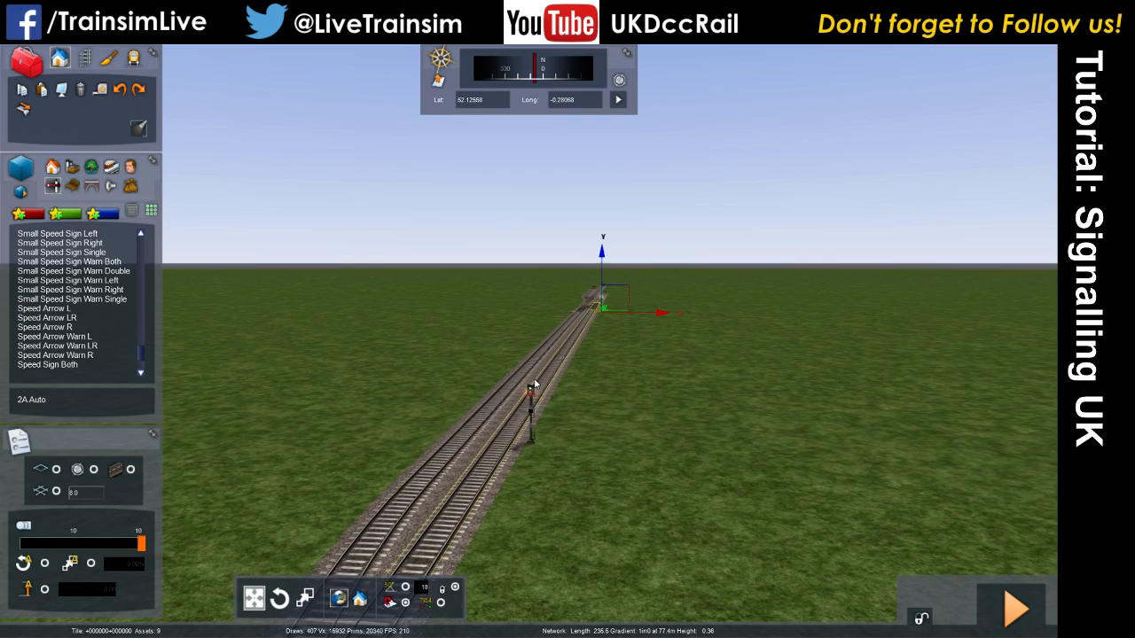
pyautogui.moveTo(602, 421); pyautogui.dragTo(664, 379, button='right')
pyautogui.press('Up')
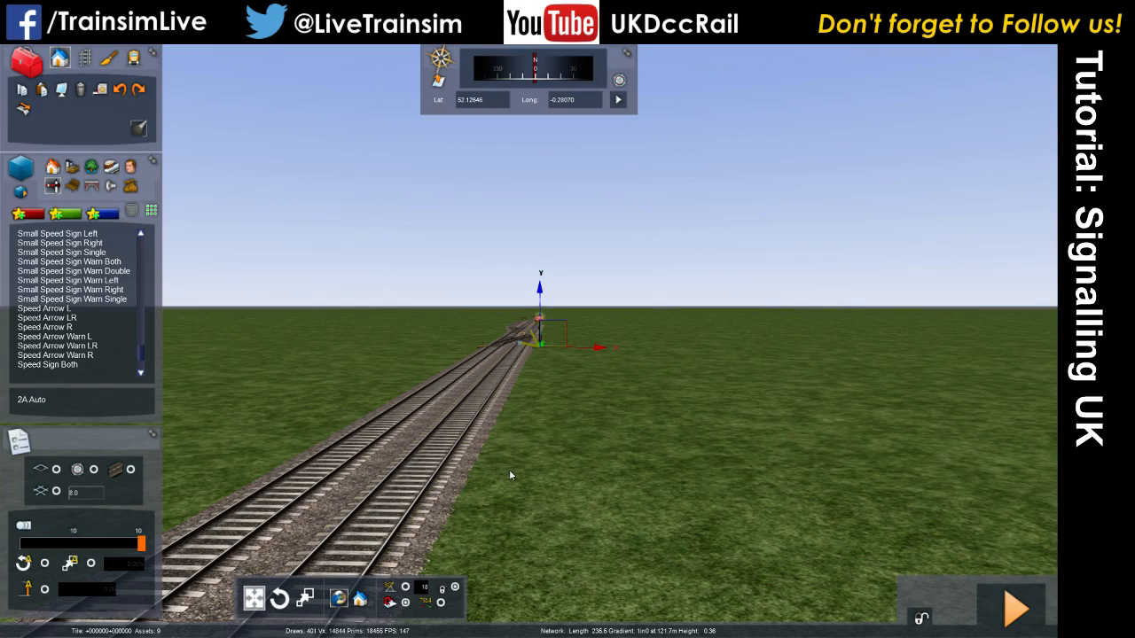
pyautogui.moveTo(497, 499)
pyautogui.mouseDown(button='right')
pyautogui.moveTo(510, 461)
pyautogui.moveTo(499, 498)
pyautogui.mouseUp(button='right')
pyautogui.press('Up')
pyautogui.press('Down')
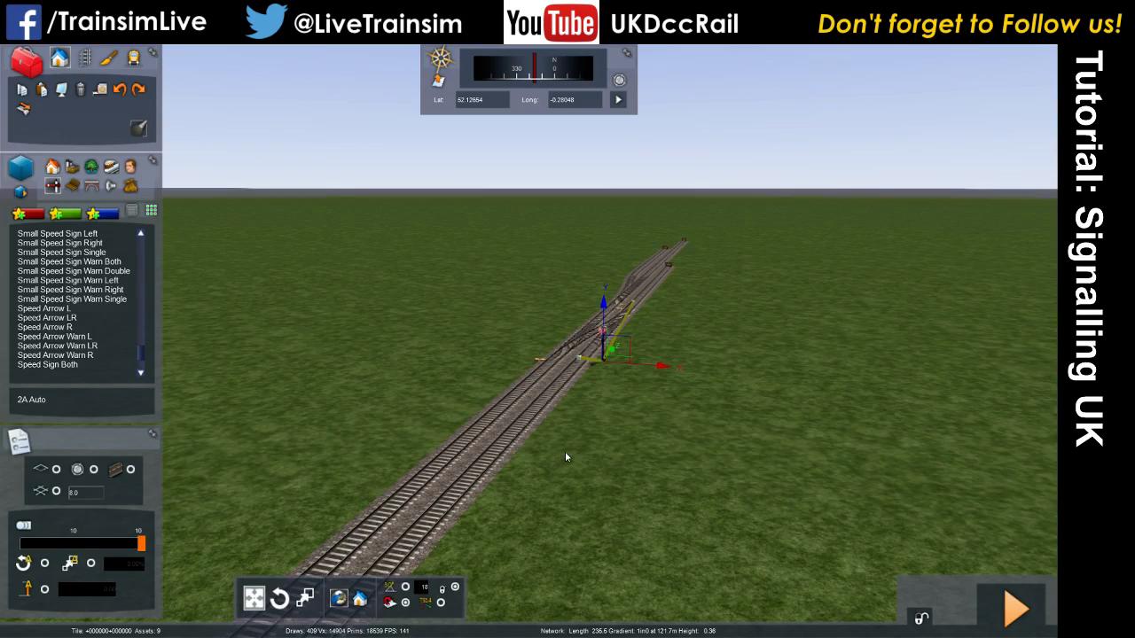
# Find the 3A feathered signals among the trackside assets and view the west track's approach to the northern junction.
pyautogui.press('Up')
pyautogui.moveTo(572, 450); pyautogui.dragTo(617, 451, button='right')
pyautogui.press('Left')
pyautogui.scroll(15, 121, 284)
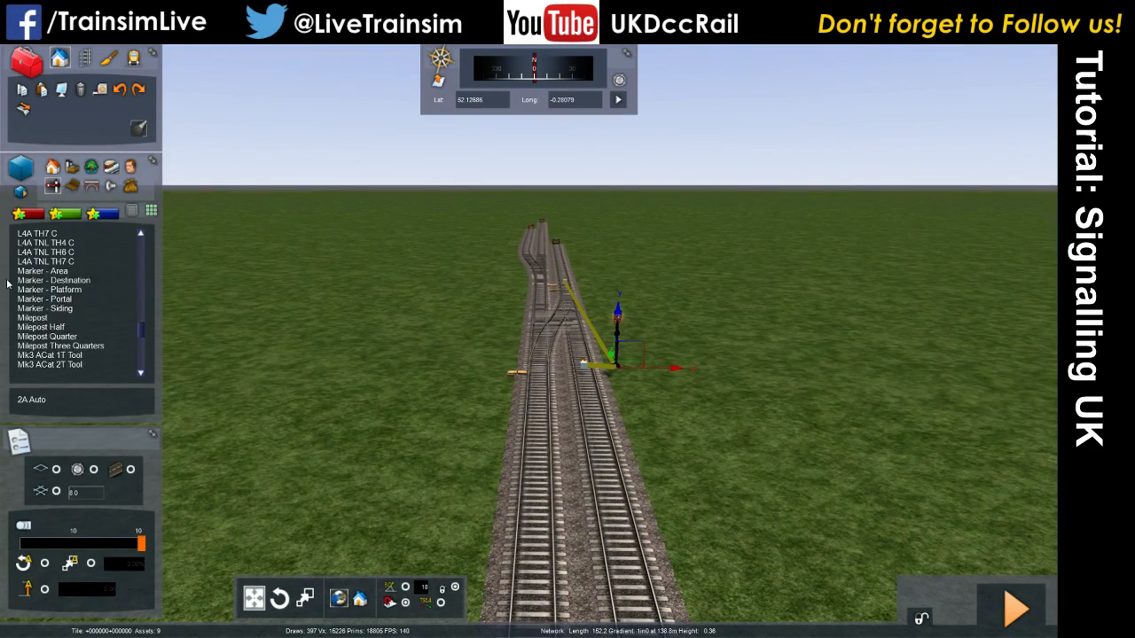
pyautogui.scroll(15, 55, 290)
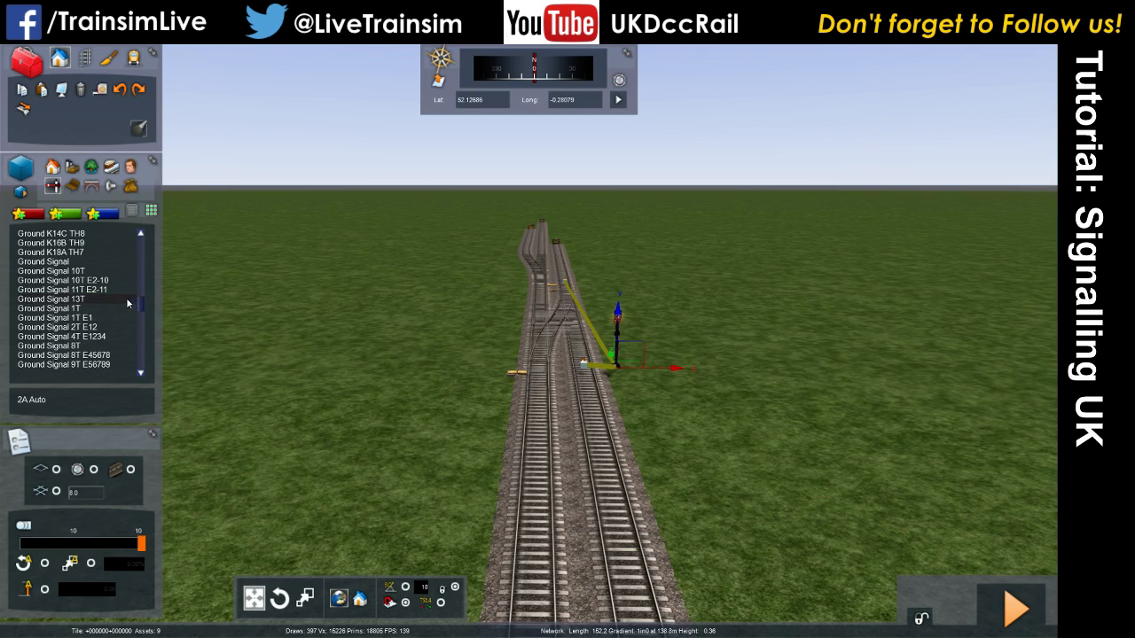
pyautogui.scroll(15, 92, 277)
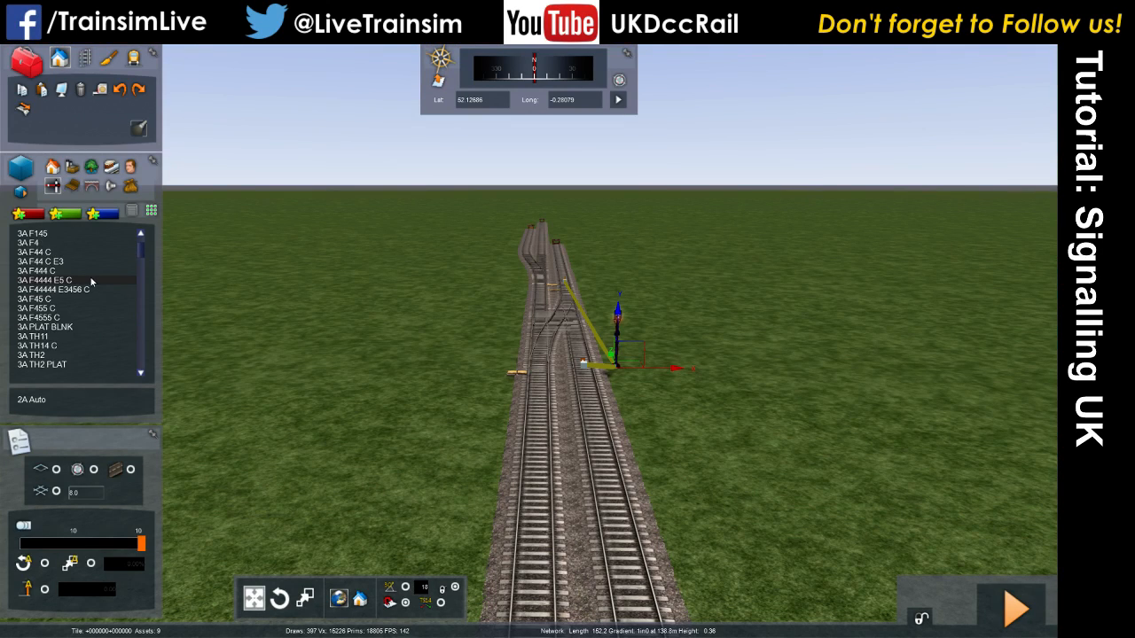
pyautogui.scroll(2, 71, 266)
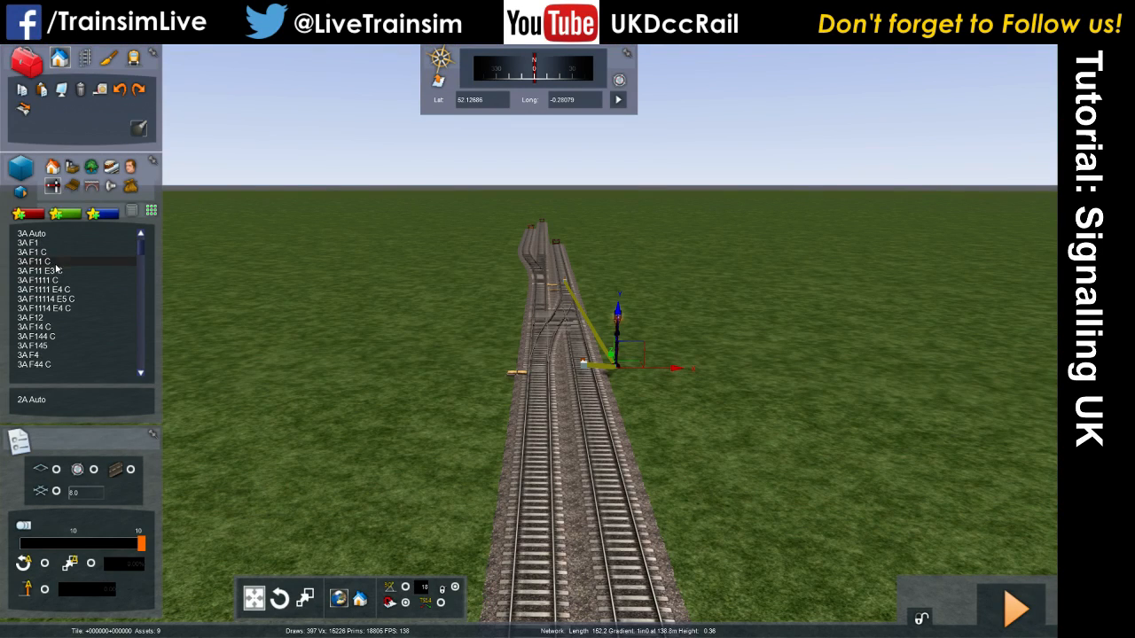
pyautogui.click(63, 264)
pyautogui.click(537, 452)
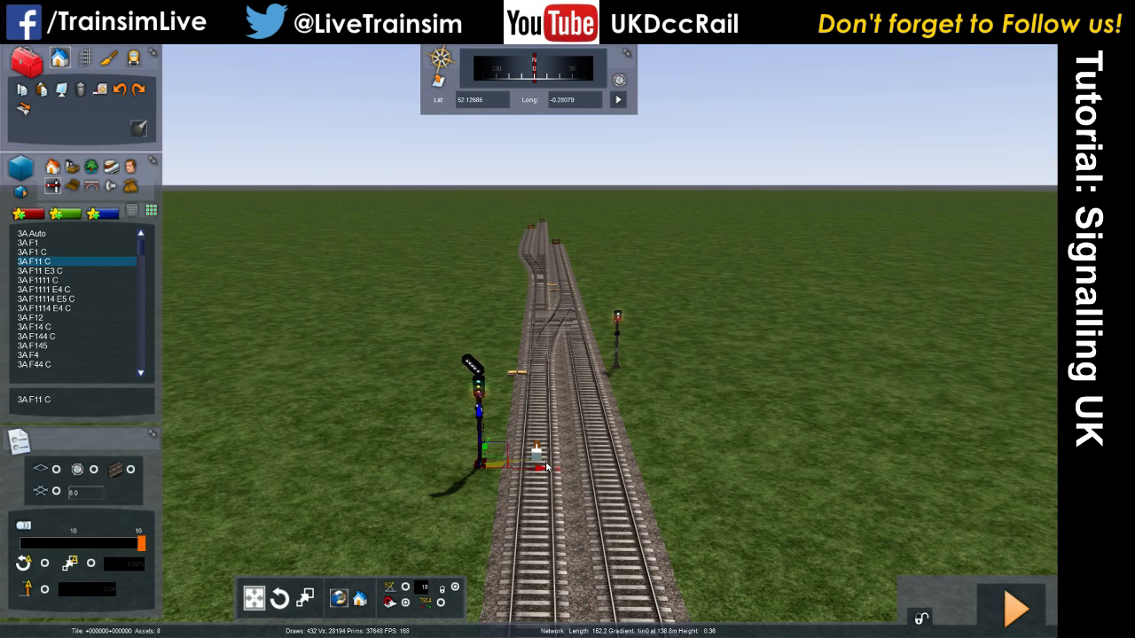
pyautogui.click(539, 232)
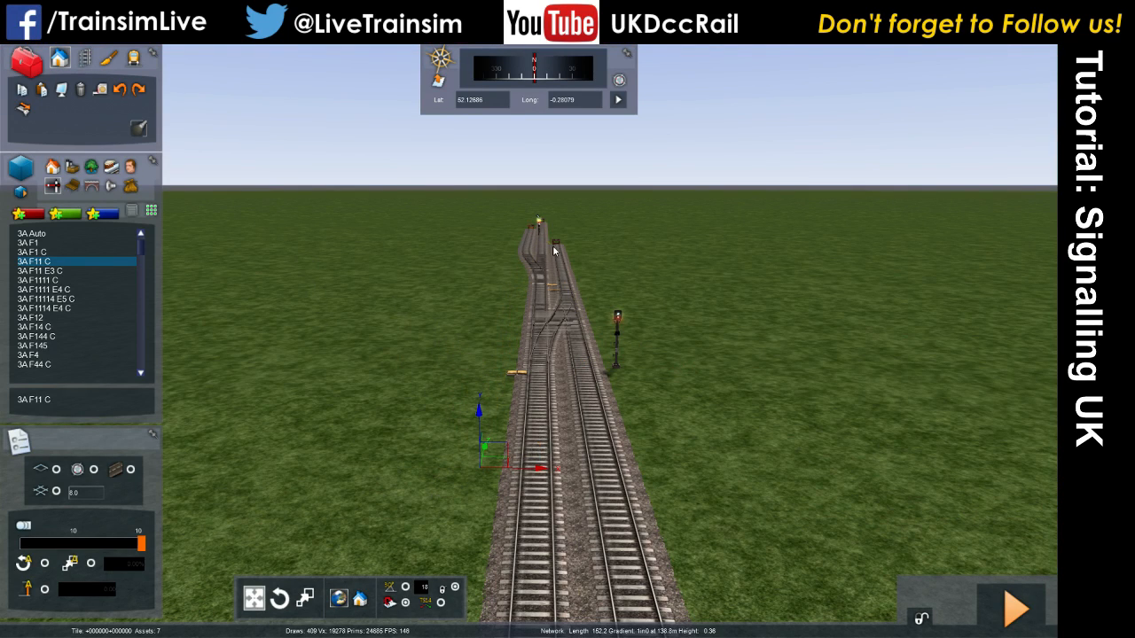
pyautogui.rightClick(634, 267)
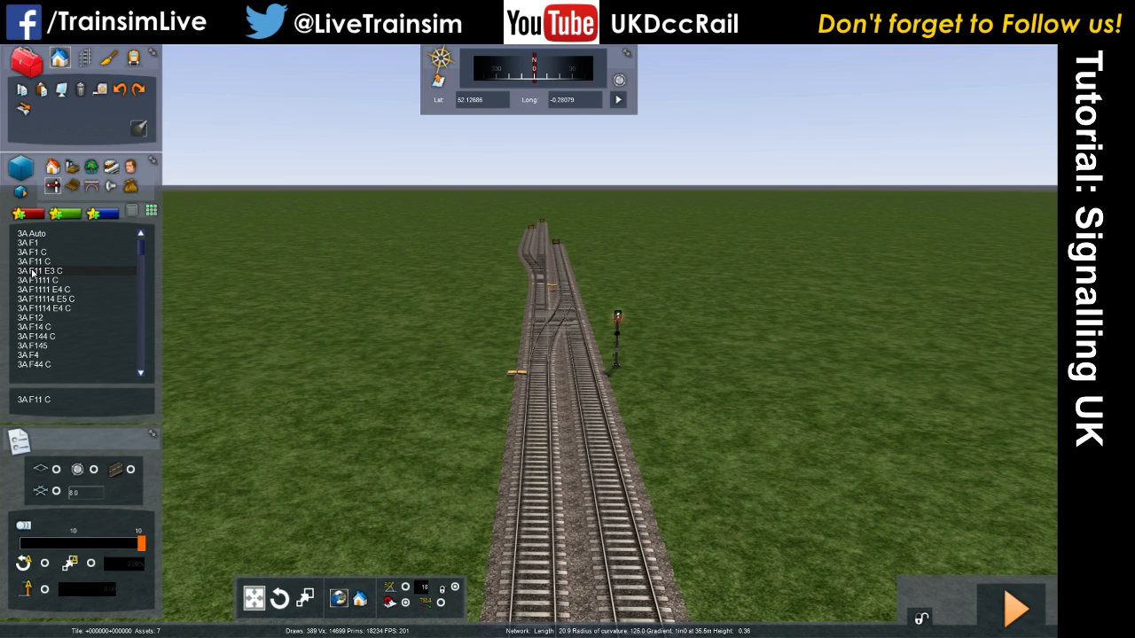
# Place a 3A F11 C signal beside the west track south of the crossover, with onward links on the three northern tracks.
pyautogui.click(34, 261)
pyautogui.click(452, 506)
pyautogui.click(525, 504)
pyautogui.moveTo(526, 245)
pyautogui.mouseDown(button='right')
pyautogui.moveTo(526, 129)
pyautogui.moveTo(529, 287)
pyautogui.mouseUp(button='right')
pyautogui.press('Up')
pyautogui.click(514, 300)
pyautogui.click(545, 302)
pyautogui.click(575, 311)
pyautogui.rightClick(448, 392)
# Select the 3A F11 C signal and examine how its links run to the three northern tracks.
pyautogui.moveTo(448, 392); pyautogui.dragTo(346, 450, button='right')
pyautogui.press('Down')
pyautogui.press('Up')
pyautogui.click(470, 457)
pyautogui.press('Right')
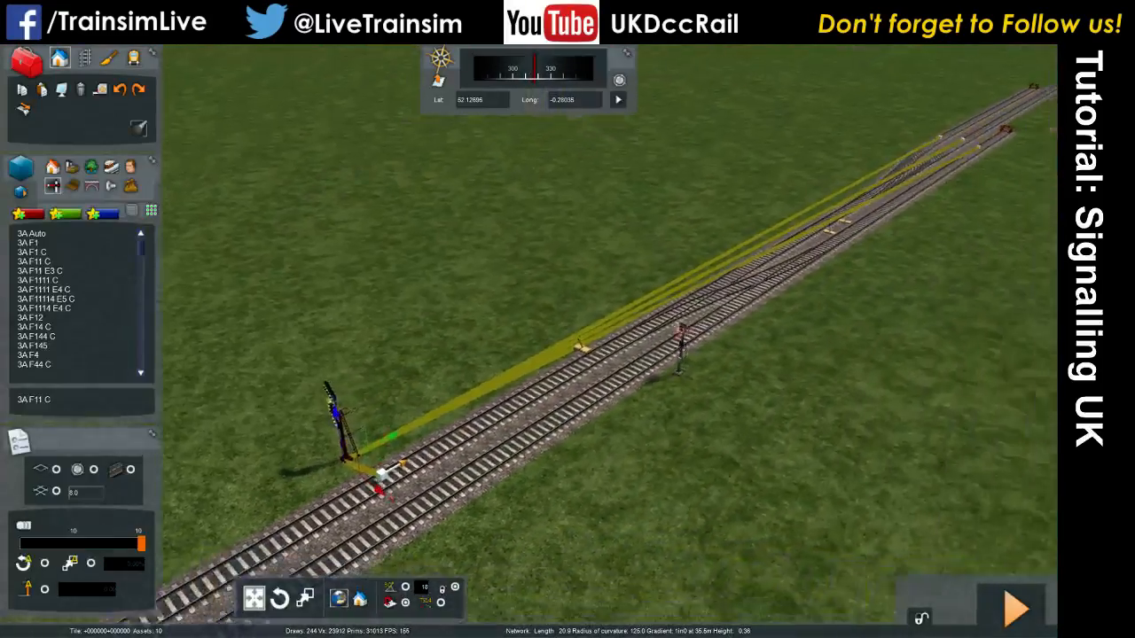
pyautogui.press('Up')
pyautogui.moveTo(458, 433); pyautogui.dragTo(306, 470, button='right')
pyautogui.press('Down')
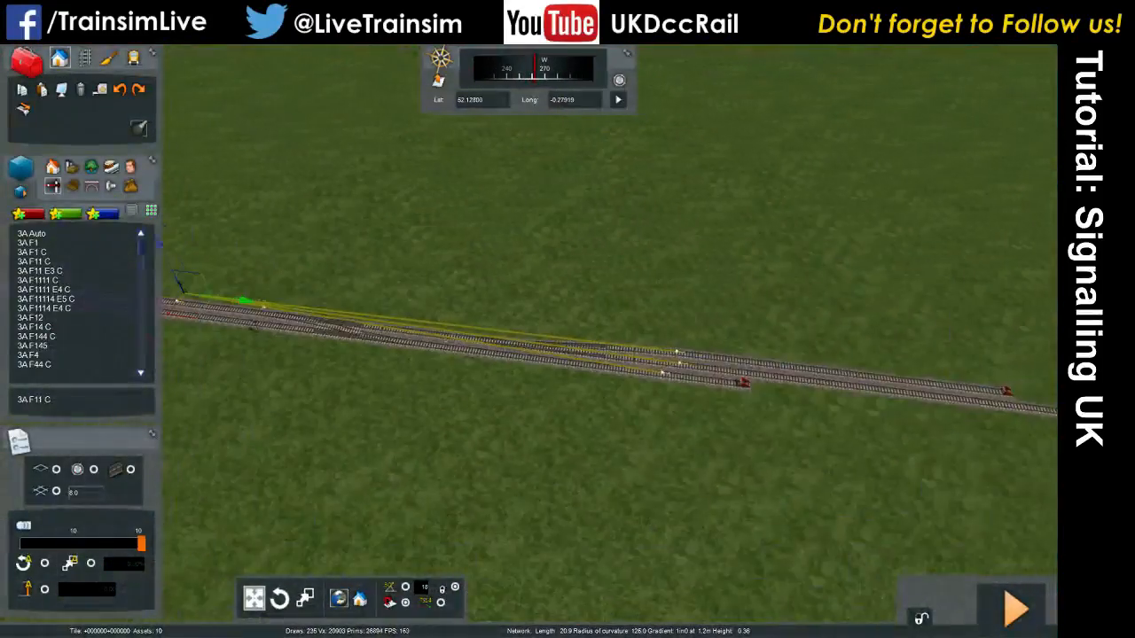
pyautogui.press('Left')
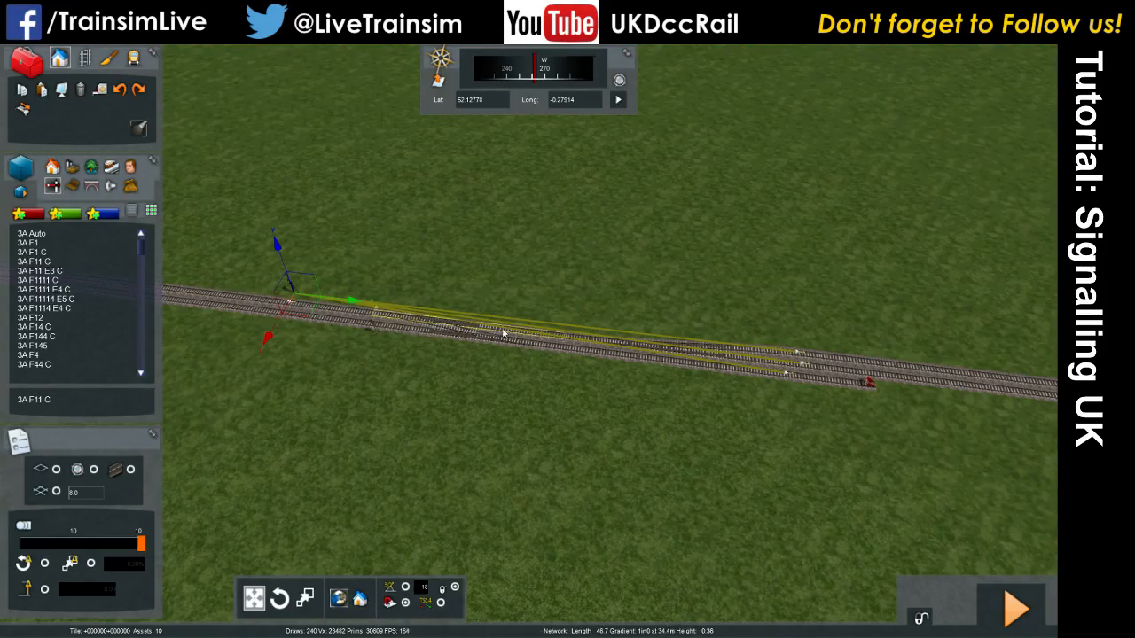
pyautogui.press('Up')
pyautogui.moveTo(512, 338); pyautogui.dragTo(431, 356, button='right')
pyautogui.press('Right')
# Survey the crossover and the northern turnouts from the east side, back to the 3A F11 C signal.
pyautogui.click(578, 341)
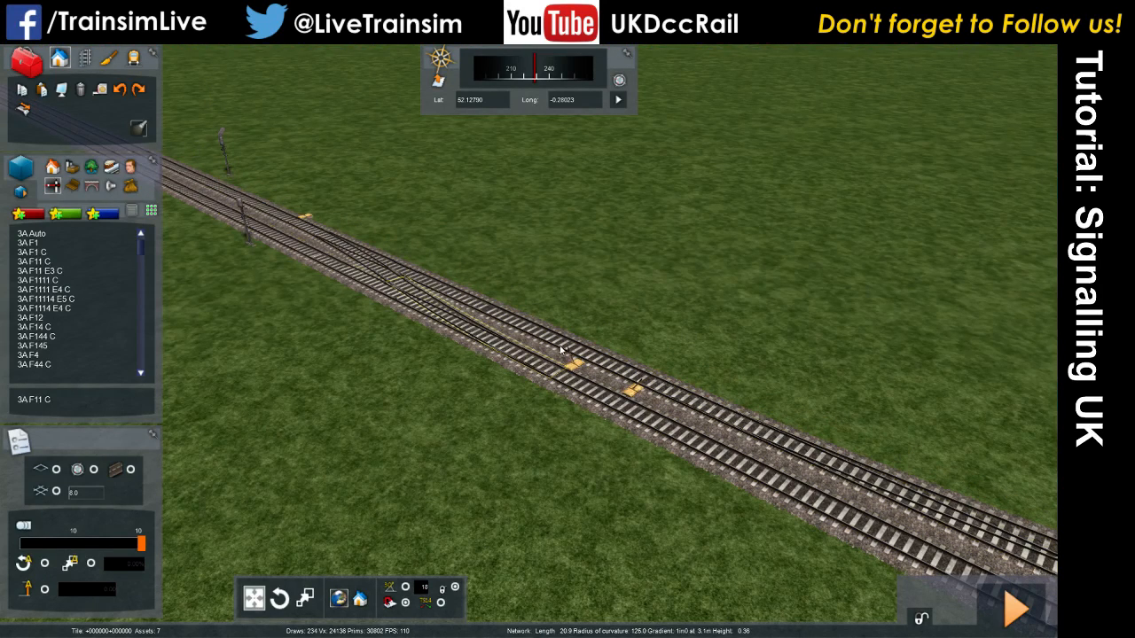
pyautogui.moveTo(560, 266); pyautogui.dragTo(602, 266, button='right')
pyautogui.scroll(-5, 560, 266)
pyautogui.scroll(2, 560, 266)
pyautogui.press('Up')
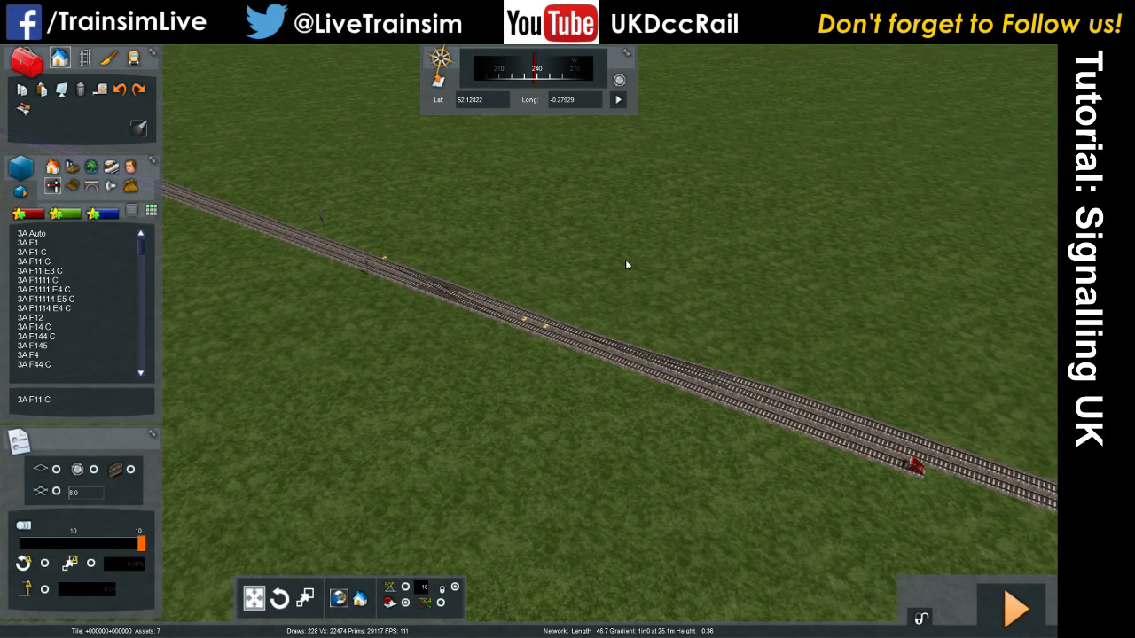
pyautogui.moveTo(605, 298); pyautogui.dragTo(798, 313, button='right')
pyautogui.press('Left')
pyautogui.press('Left')
pyautogui.moveTo(476, 441); pyautogui.dragTo(530, 410, button='right')
pyautogui.press('Up')
pyautogui.press('Left')
pyautogui.press('Down')
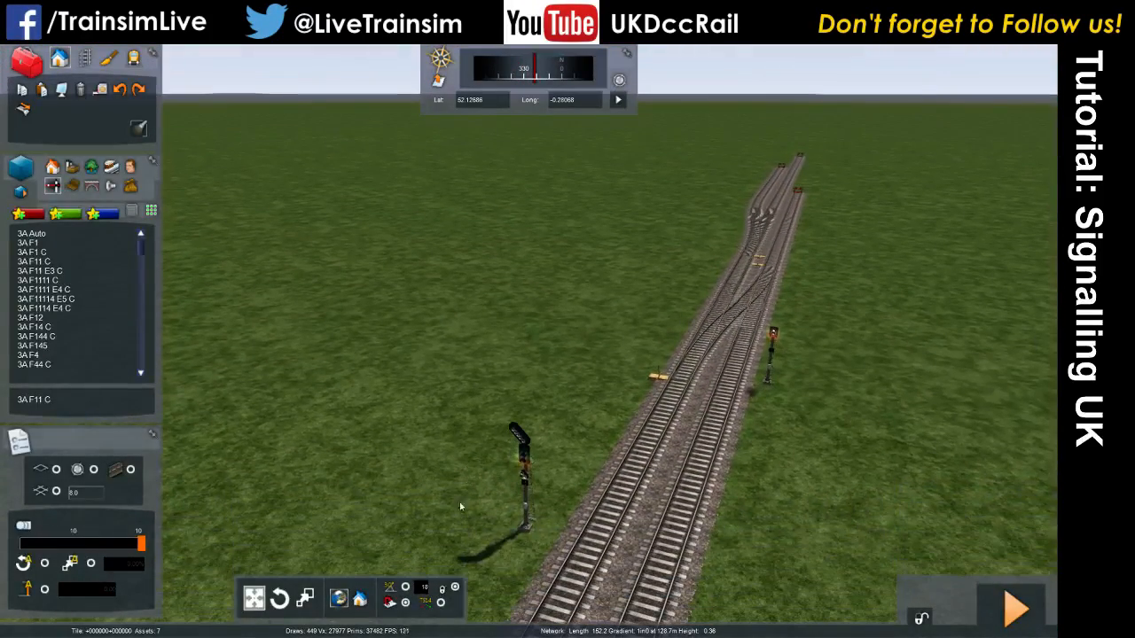
# Reselect the 3A F11 C signal and study its link order against the diverging routes from the west side.
pyautogui.click(530, 528)
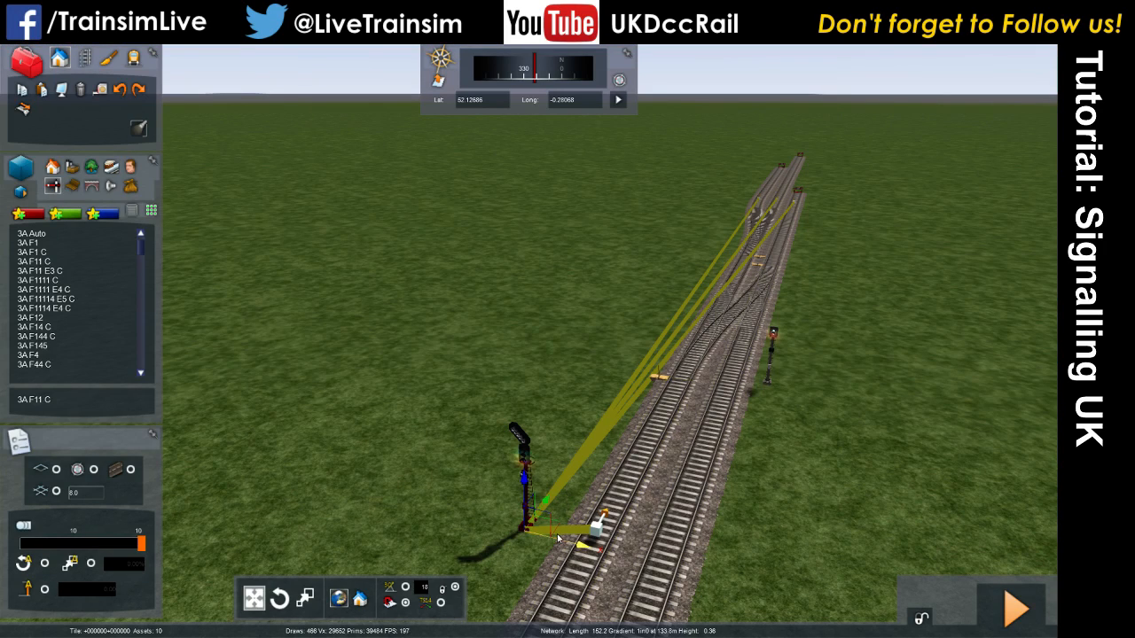
pyautogui.moveTo(666, 377); pyautogui.dragTo(896, 382, button='right')
pyautogui.press('Left')
pyautogui.moveTo(585, 425); pyautogui.dragTo(580, 378, button='right')
pyautogui.press('Down')
pyautogui.press('Left')
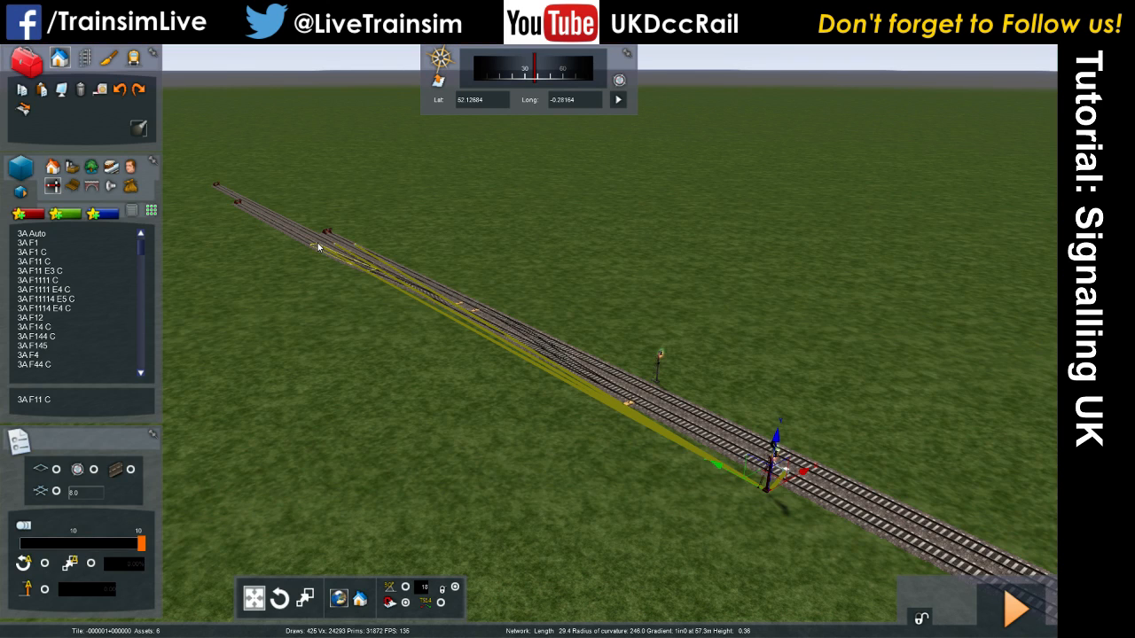
pyautogui.moveTo(621, 479); pyautogui.dragTo(720, 542, button='right')
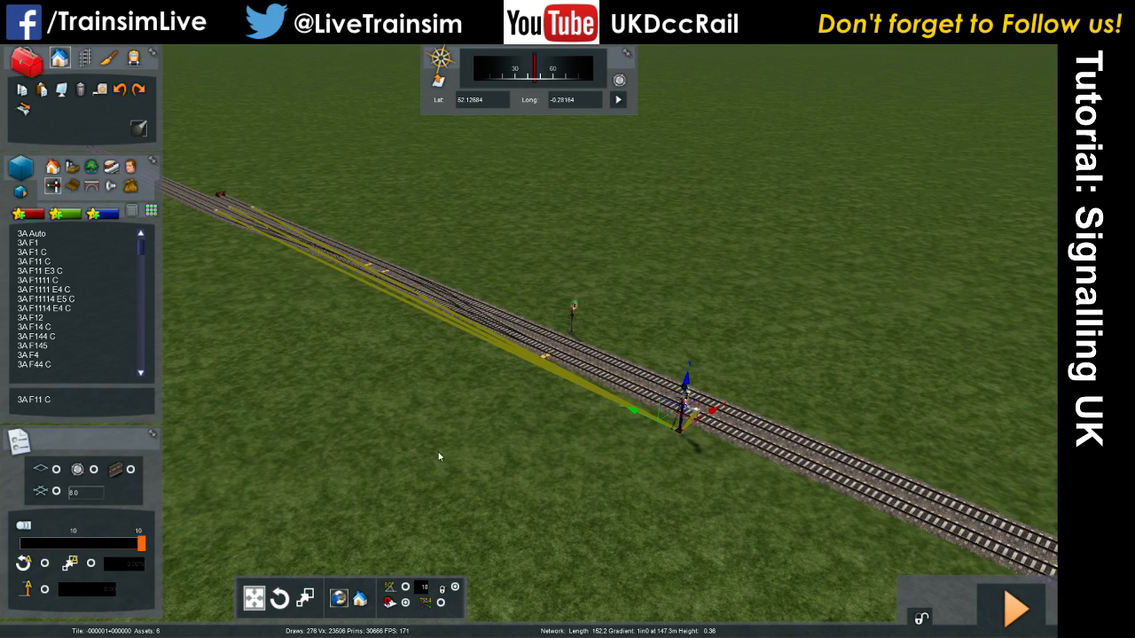
pyautogui.moveTo(604, 473); pyautogui.dragTo(602, 472, button='right')
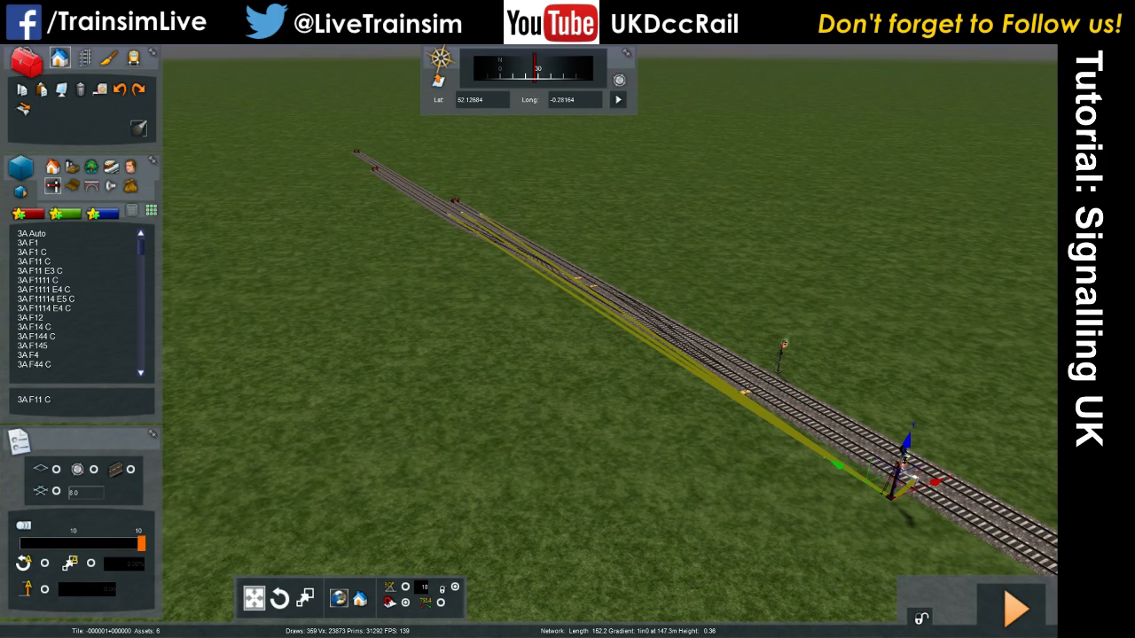
pyautogui.moveTo(609, 452); pyautogui.dragTo(575, 453, button='right')
pyautogui.press('Up')
pyautogui.press('Right')
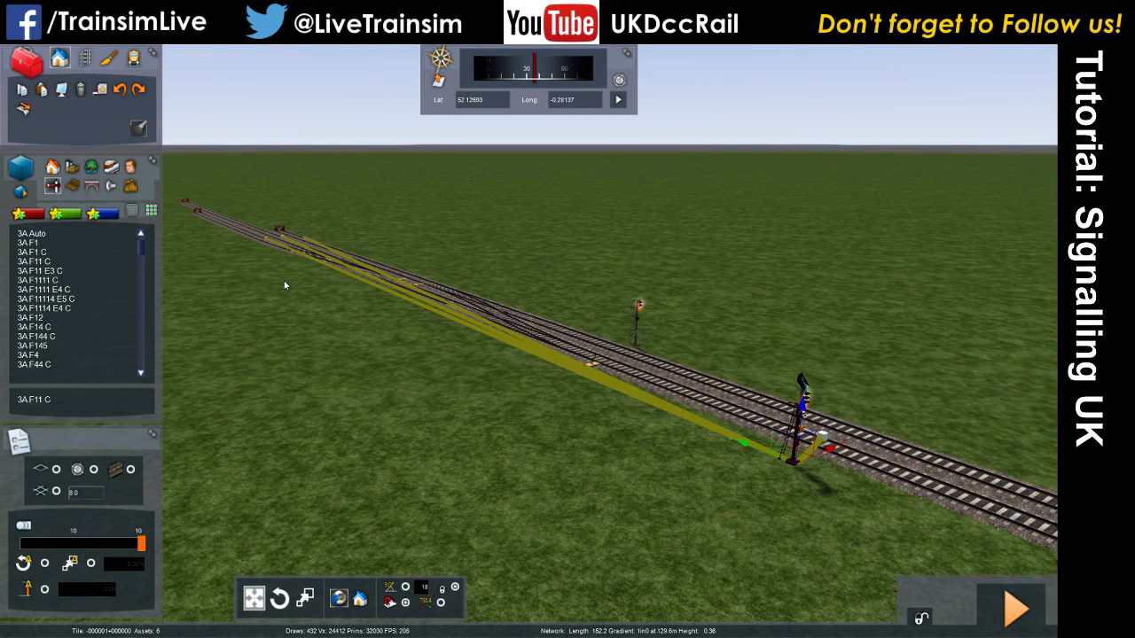
pyautogui.press('Right')
pyautogui.moveTo(558, 422); pyautogui.dragTo(421, 447, button='right')
pyautogui.press('Down')
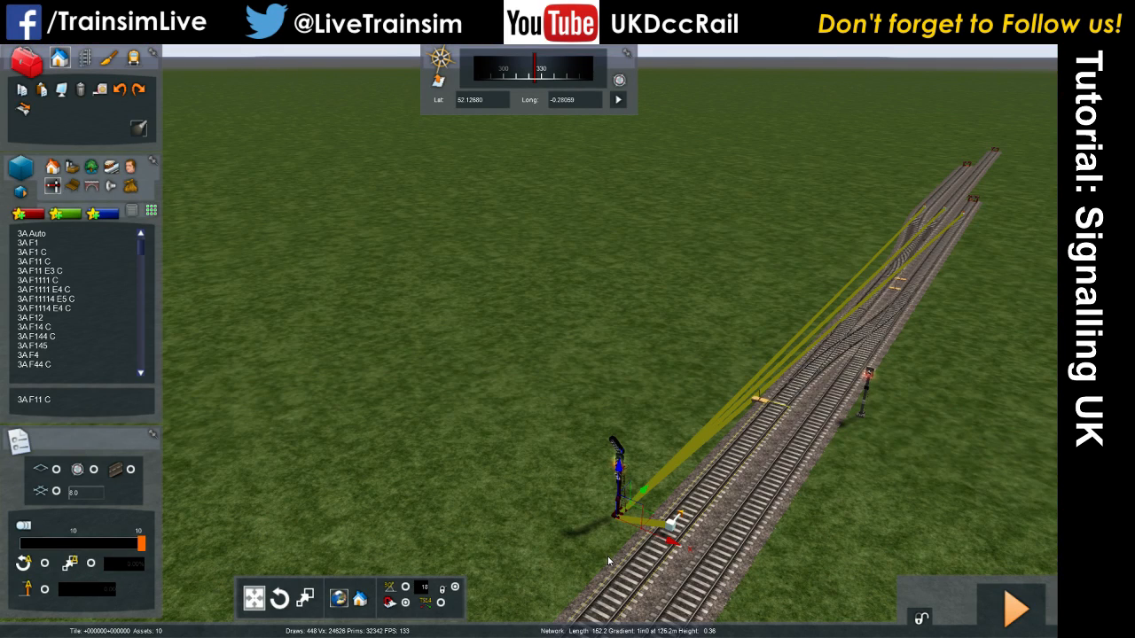
# Place a Marker - Siding along the westernmost northern track, ending just short of its buffer stop.
pyautogui.press('Up')
pyautogui.moveTo(607, 556); pyautogui.dragTo(620, 584, button='right')
pyautogui.press('Right')
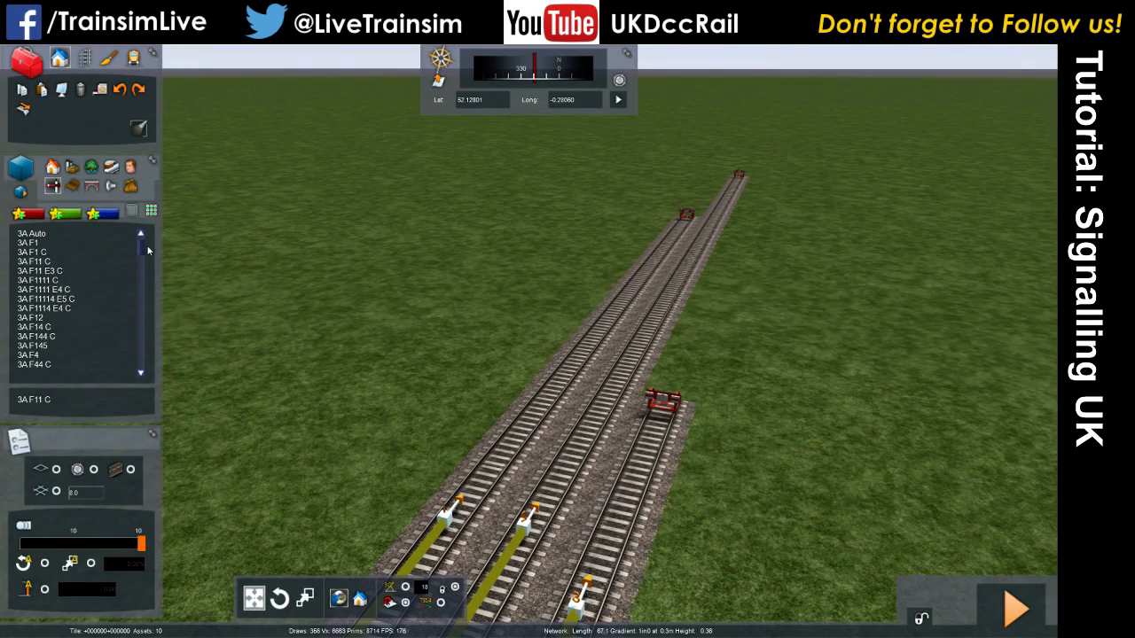
pyautogui.moveTo(139, 252); pyautogui.dragTo(145, 336)
pyautogui.scroll(2, 62, 283)
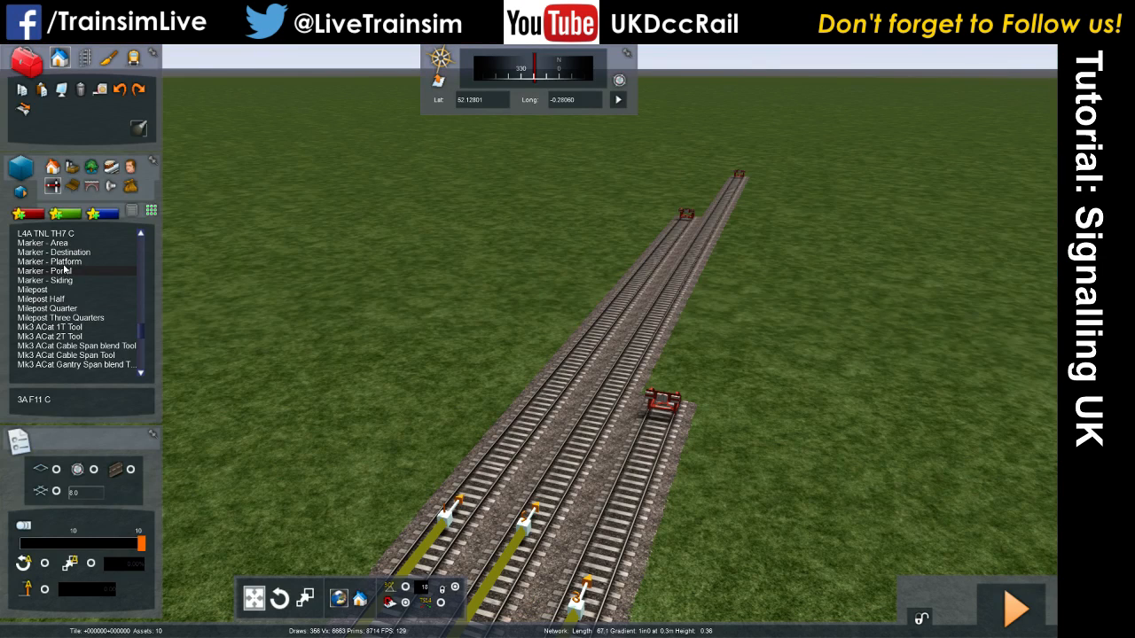
pyautogui.click(53, 280)
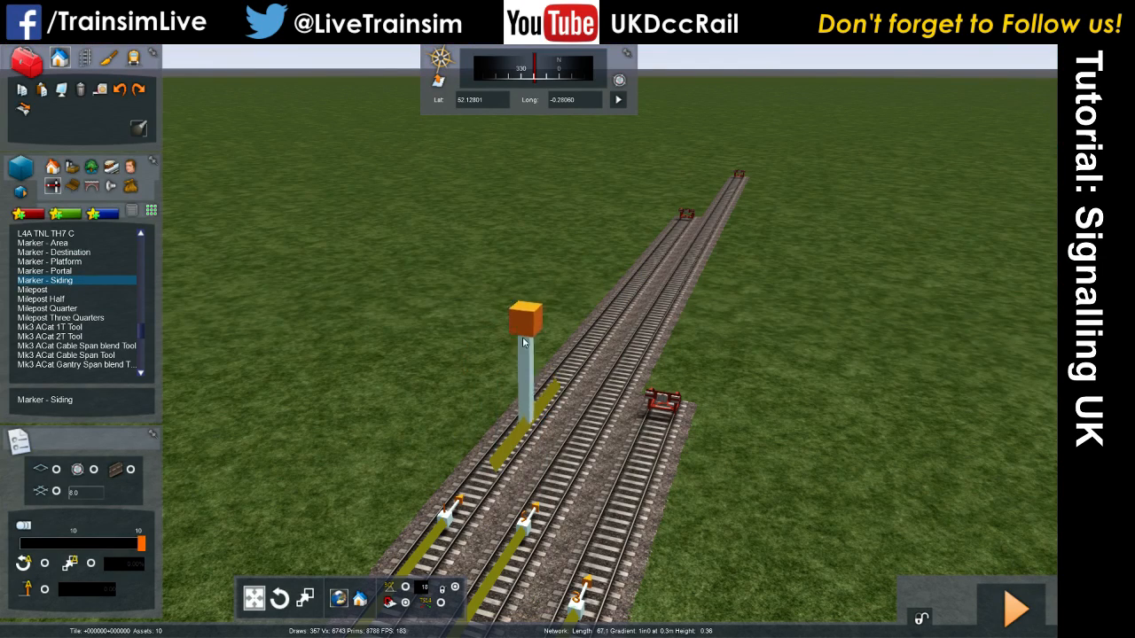
pyautogui.click(661, 219)
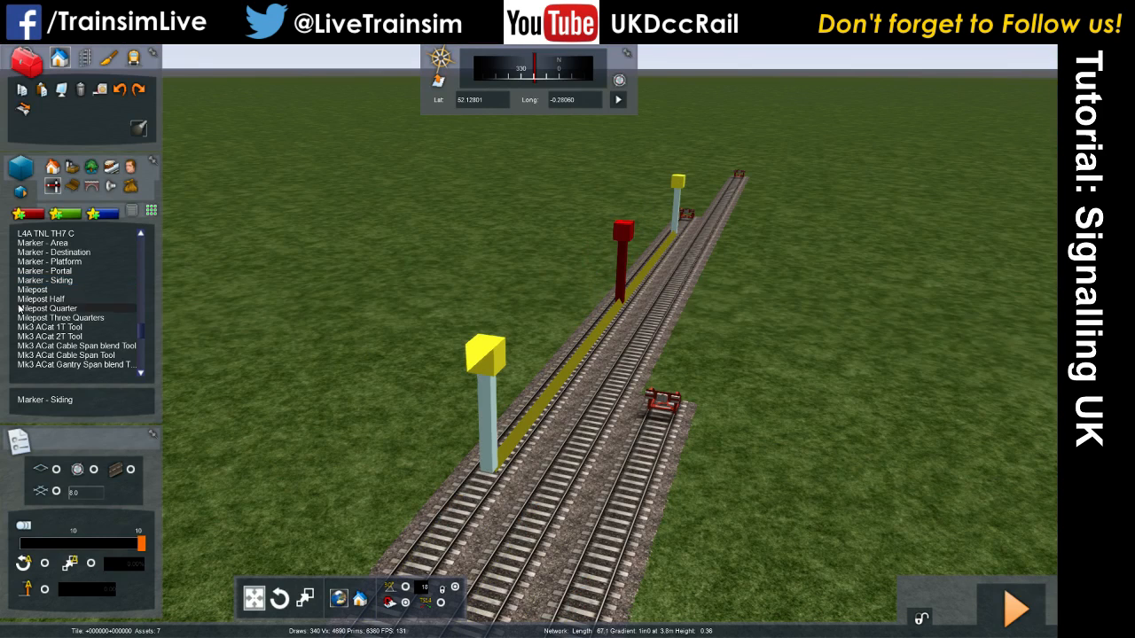
pyautogui.click(53, 280)
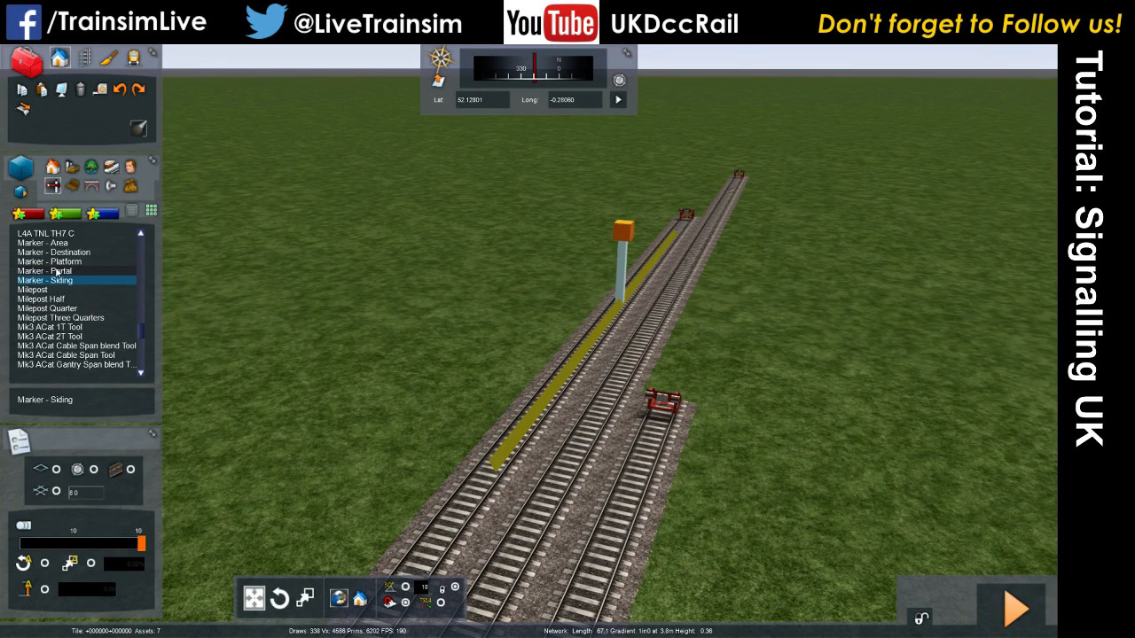
# Place a Marker - Destination along the middle northern track, extending towards its buffer stop.
pyautogui.click(53, 252)
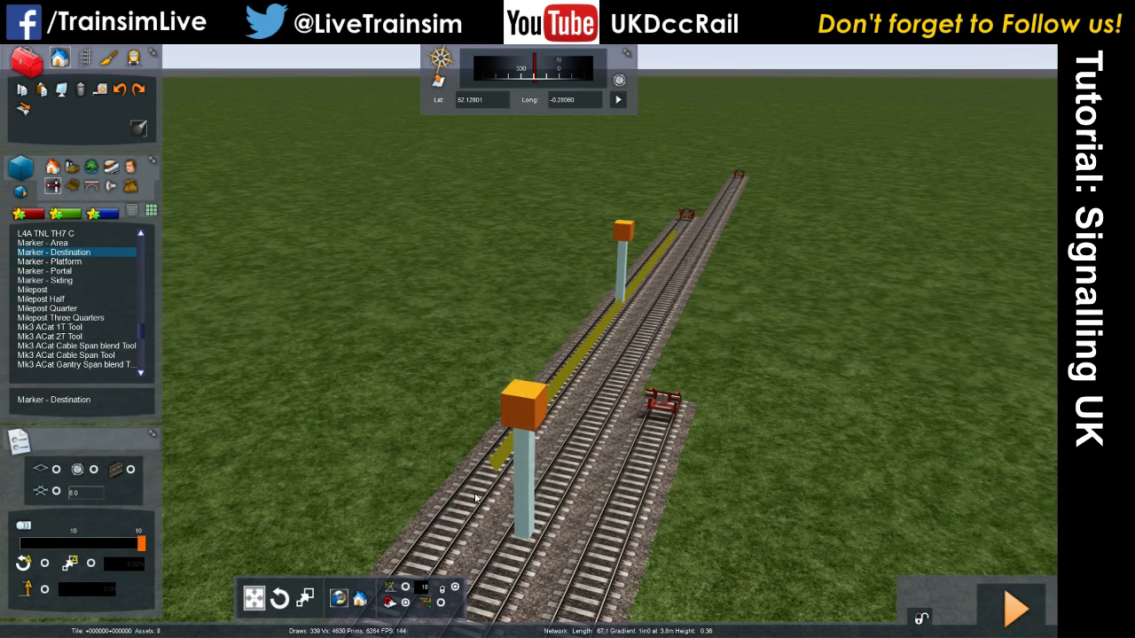
pyautogui.click(522, 456)
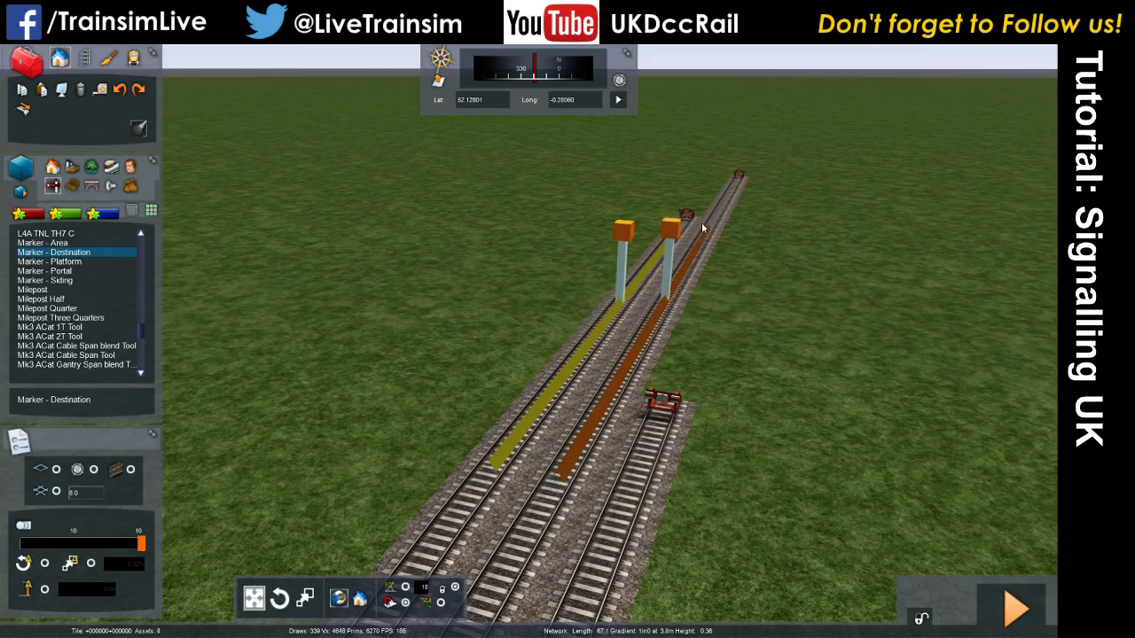
pyautogui.click(725, 184)
pyautogui.scroll(-5, 713, 433)
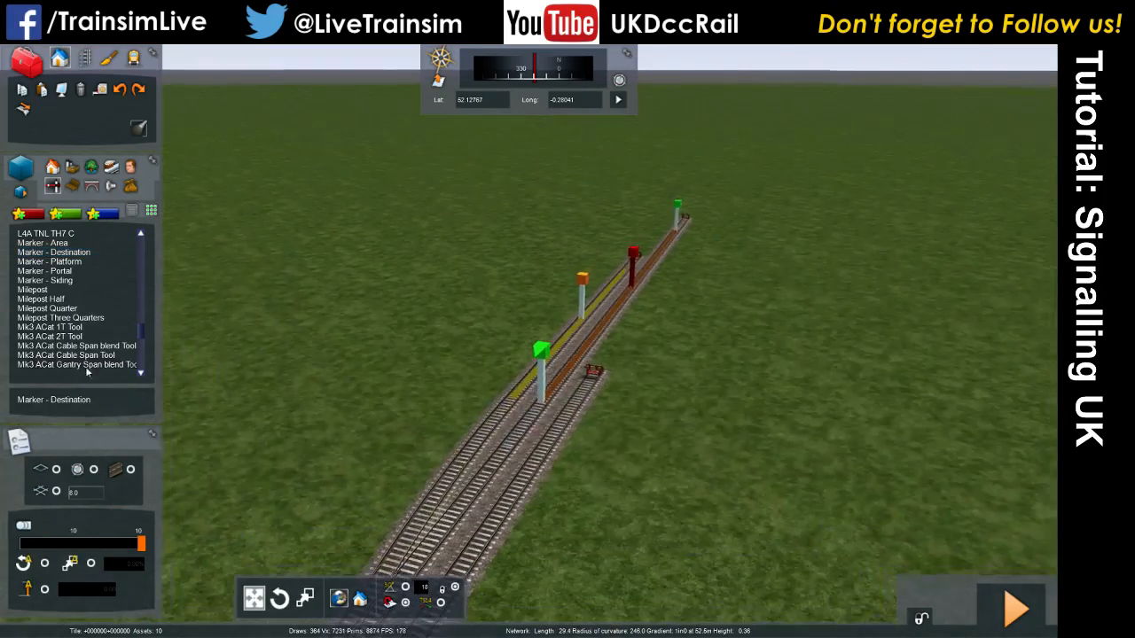
pyautogui.click(660, 459)
# Select the 3A F11 C signal and inspect its links in relation to the siding and destination markers.
pyautogui.moveTo(659, 459)
pyautogui.mouseDown(button='right')
pyautogui.moveTo(532, 475)
pyautogui.moveTo(603, 472)
pyautogui.moveTo(604, 460)
pyautogui.mouseUp(button='right')
pyautogui.scroll(-3, 610, 355)
pyautogui.press('Left')
pyautogui.press('Left')
pyautogui.press('Up')
pyautogui.click(467, 421)
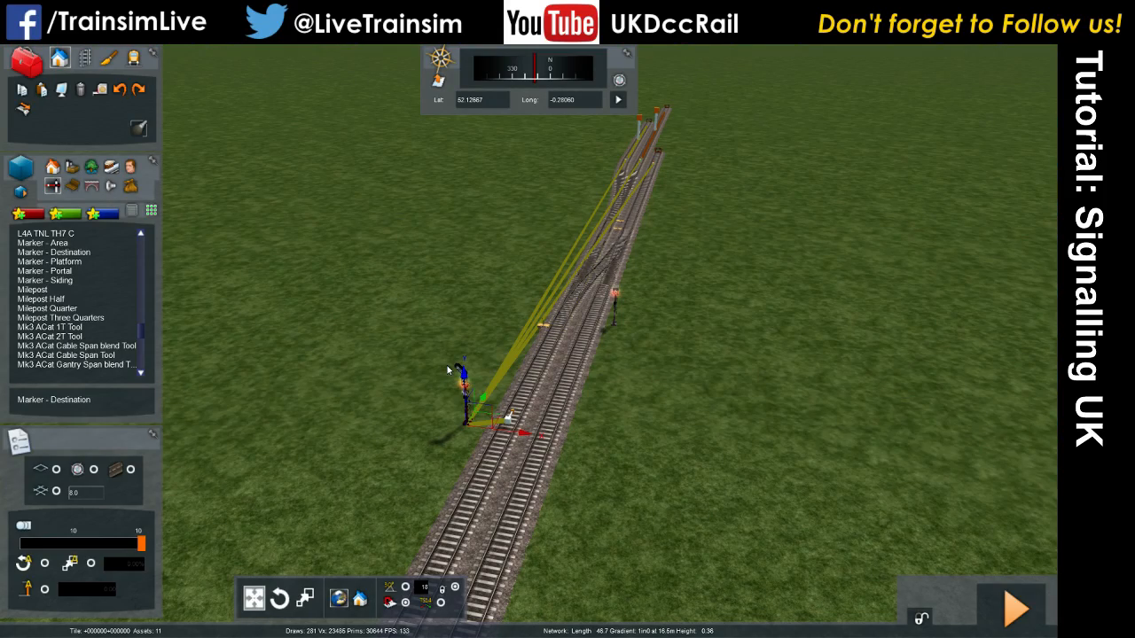
pyautogui.press('Up')
pyautogui.press('Left')
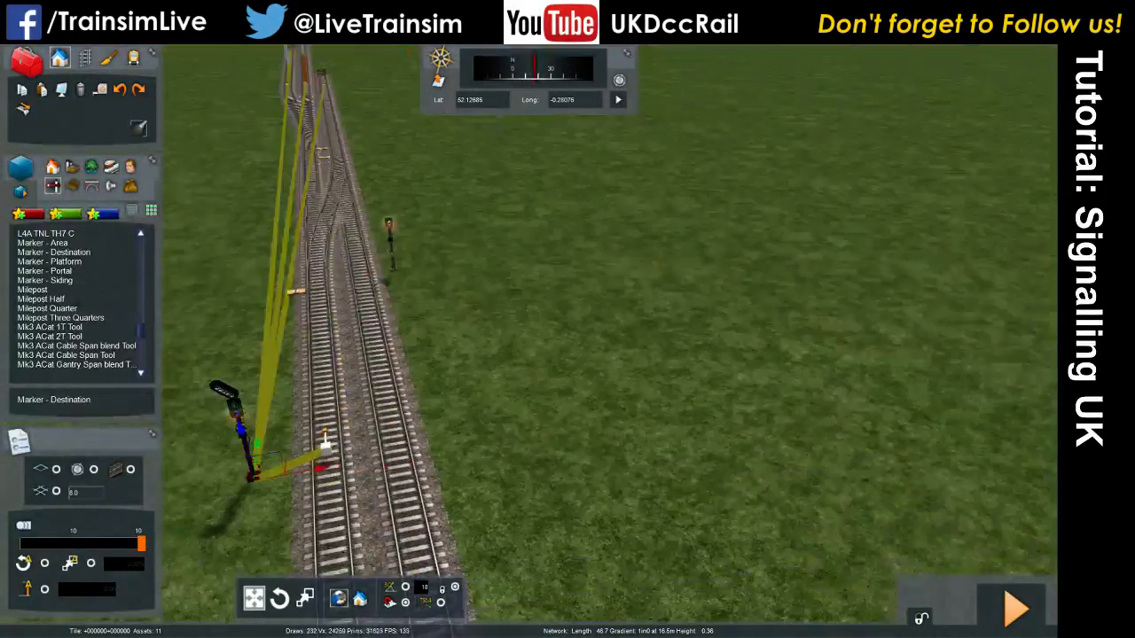
pyautogui.press('Left')
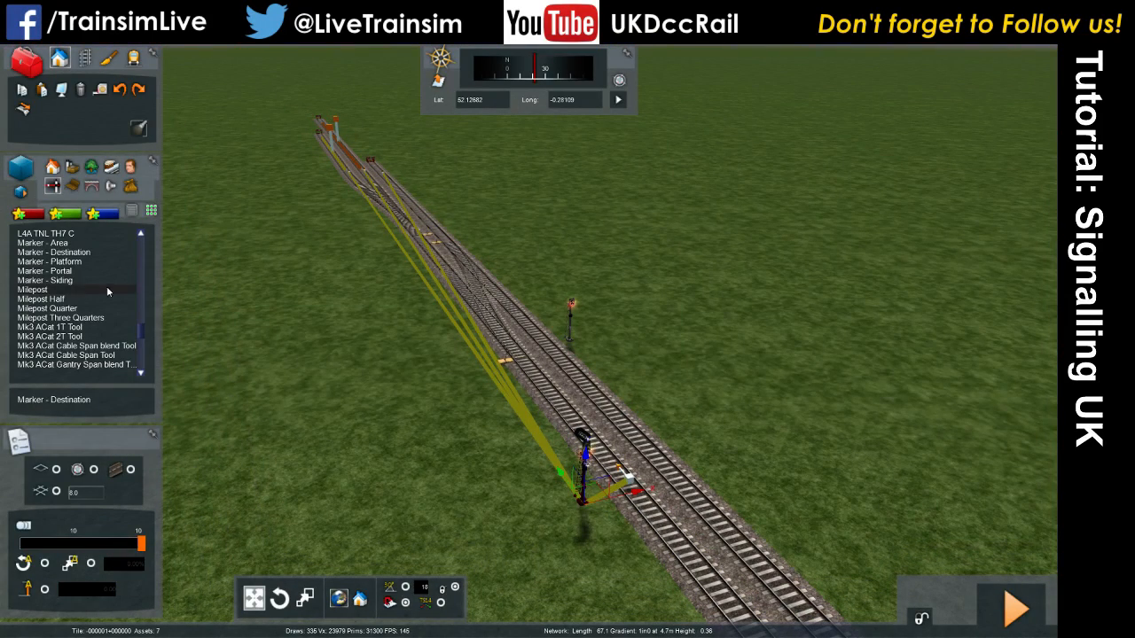
# Place a Ground Signal beside the west track between the crossover and the northern turnouts, with its link on that track.
pyautogui.moveTo(140, 325); pyautogui.dragTo(145, 349)
pyautogui.scroll(-9, 145, 349)
pyautogui.moveTo(149, 353); pyautogui.dragTo(141, 296)
pyautogui.click(61, 244)
pyautogui.press('Up')
pyautogui.moveTo(423, 405); pyautogui.dragTo(213, 294, button='right')
pyautogui.press('Up')
pyautogui.click(464, 406)
pyautogui.click(345, 360)
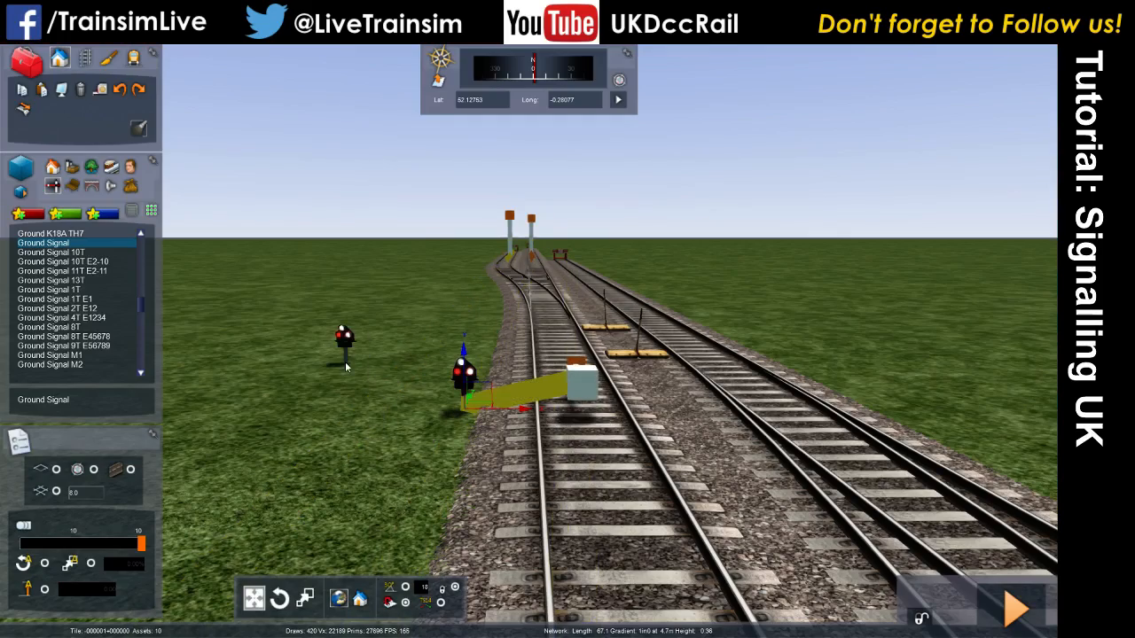
pyautogui.rightClick(345, 361)
# Select the 3A F11 C signal and follow its links past the ground signal to the northern tracks.
pyautogui.press('Down')
pyautogui.moveTo(345, 361); pyautogui.dragTo(321, 422, button='right')
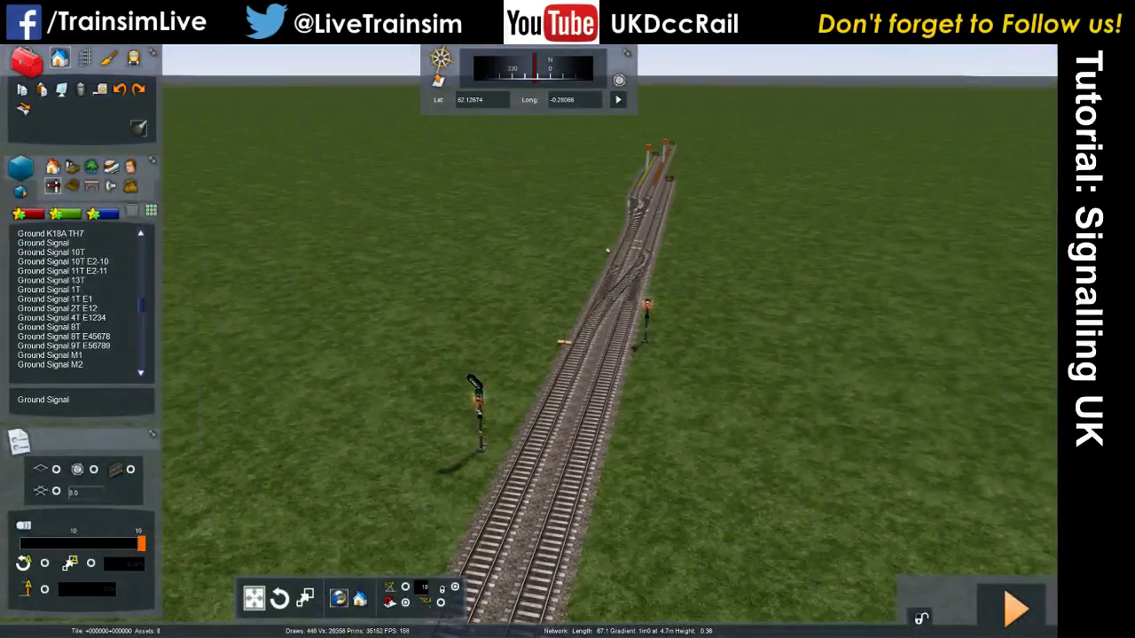
pyautogui.press('Up')
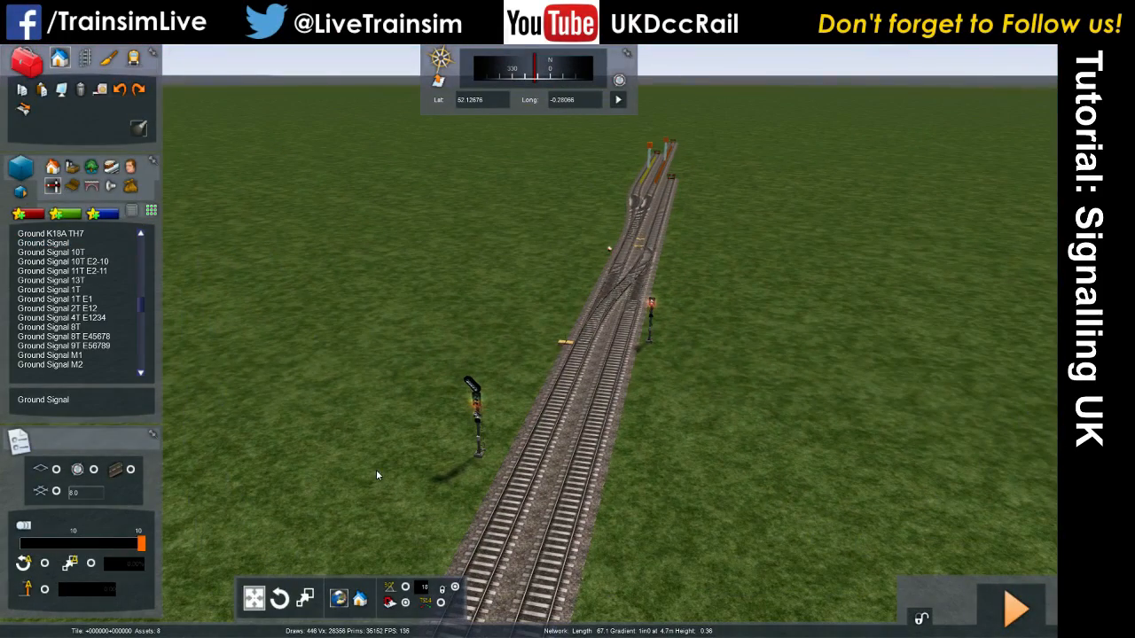
pyautogui.click(479, 450)
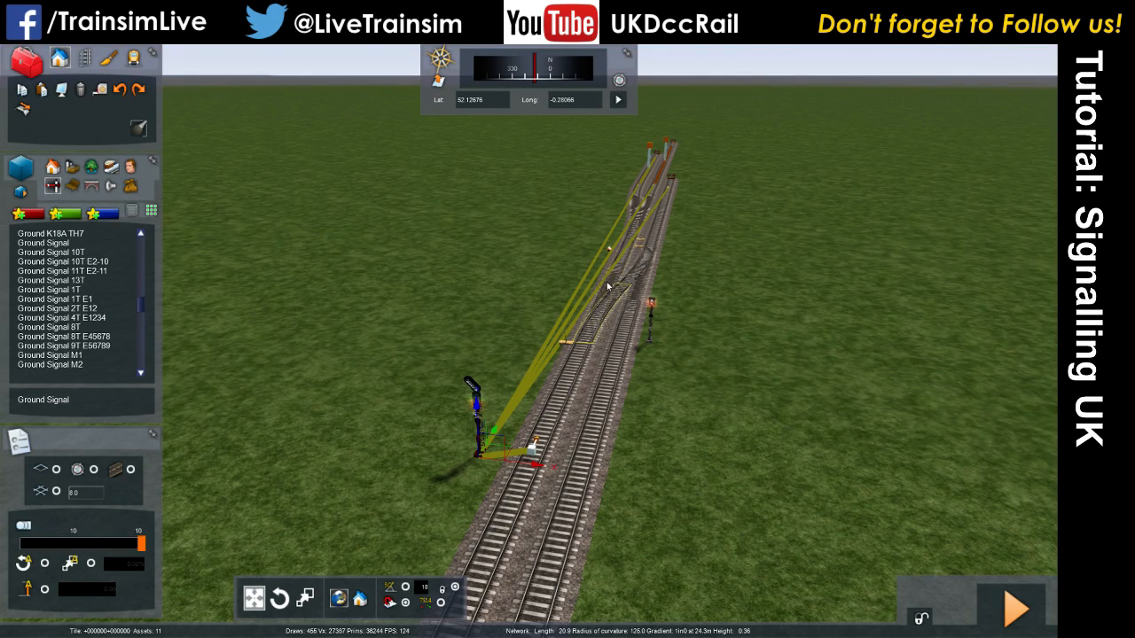
pyautogui.moveTo(624, 259); pyautogui.dragTo(666, 174, button='right')
pyautogui.press('Up')
pyautogui.moveTo(624, 259); pyautogui.dragTo(621, 288, button='right')
pyautogui.press('Up')
pyautogui.moveTo(677, 258); pyautogui.dragTo(659, 291, button='right')
pyautogui.press('Down')
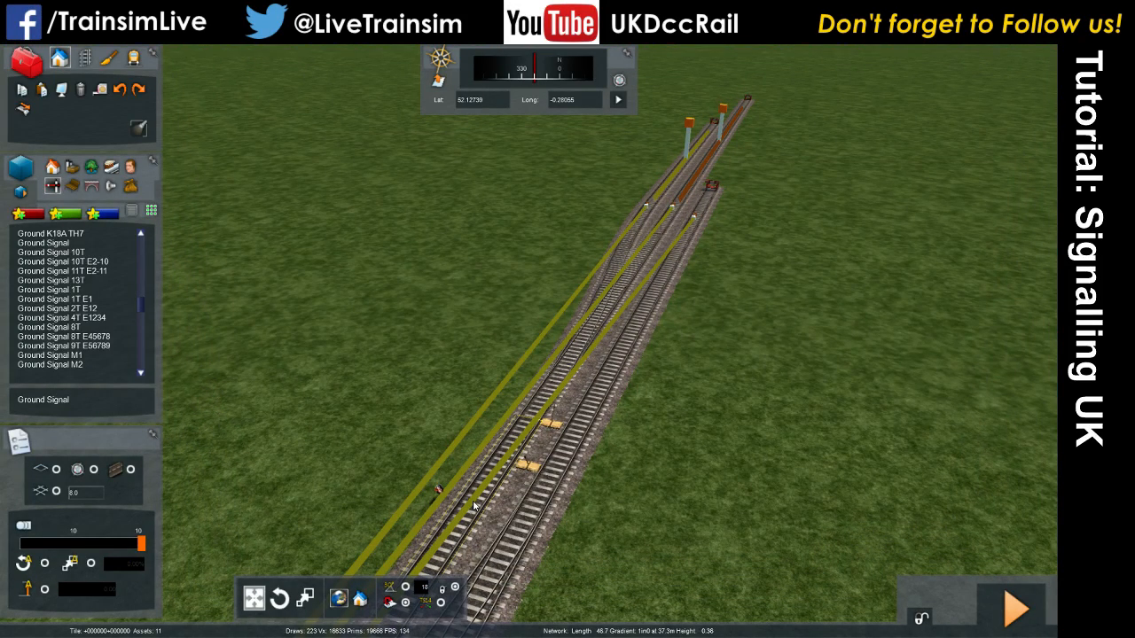
# Delete the Ground Signal beside the west track between the crossover and the northern turnouts.
pyautogui.press('Down')
pyautogui.press('Down')
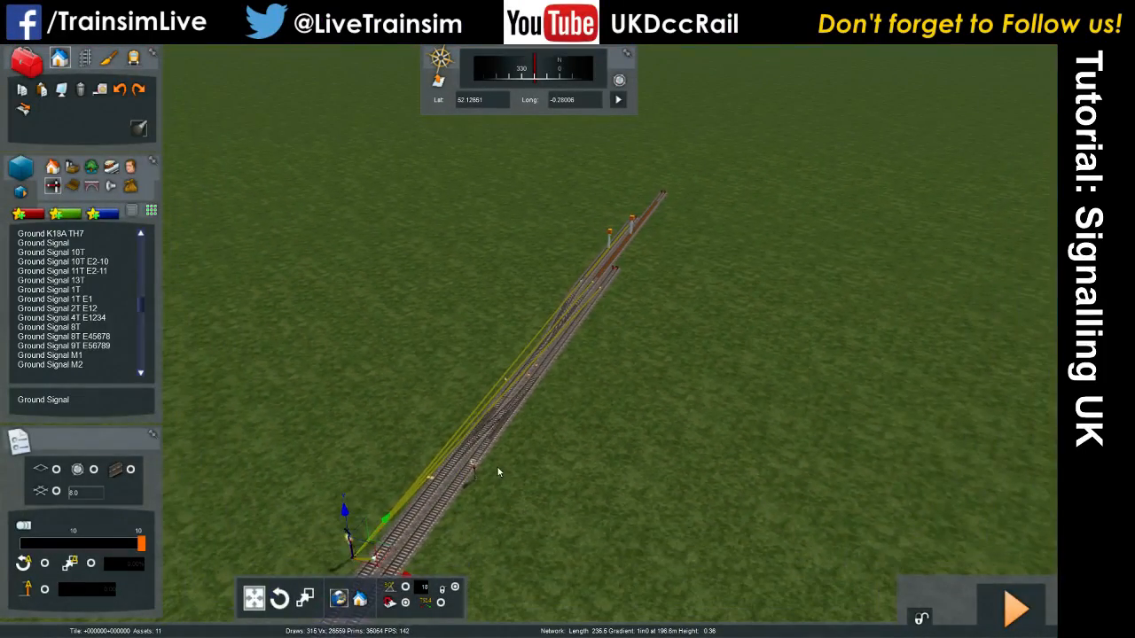
pyautogui.moveTo(499, 471); pyautogui.dragTo(415, 518, button='right')
pyautogui.press('Up')
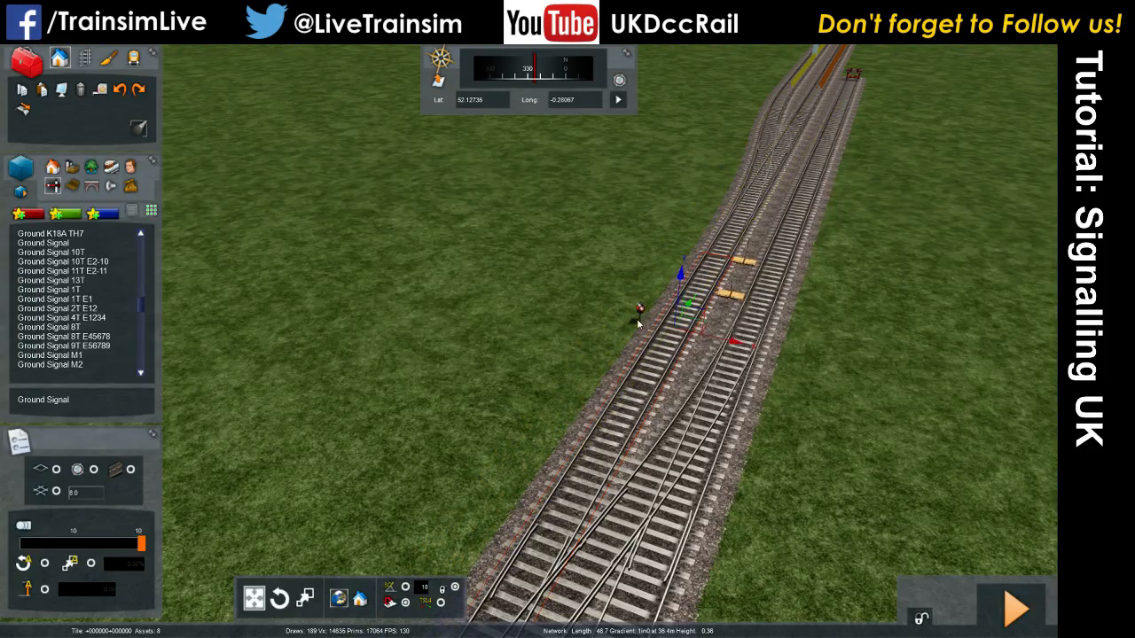
pyautogui.press('Delete')
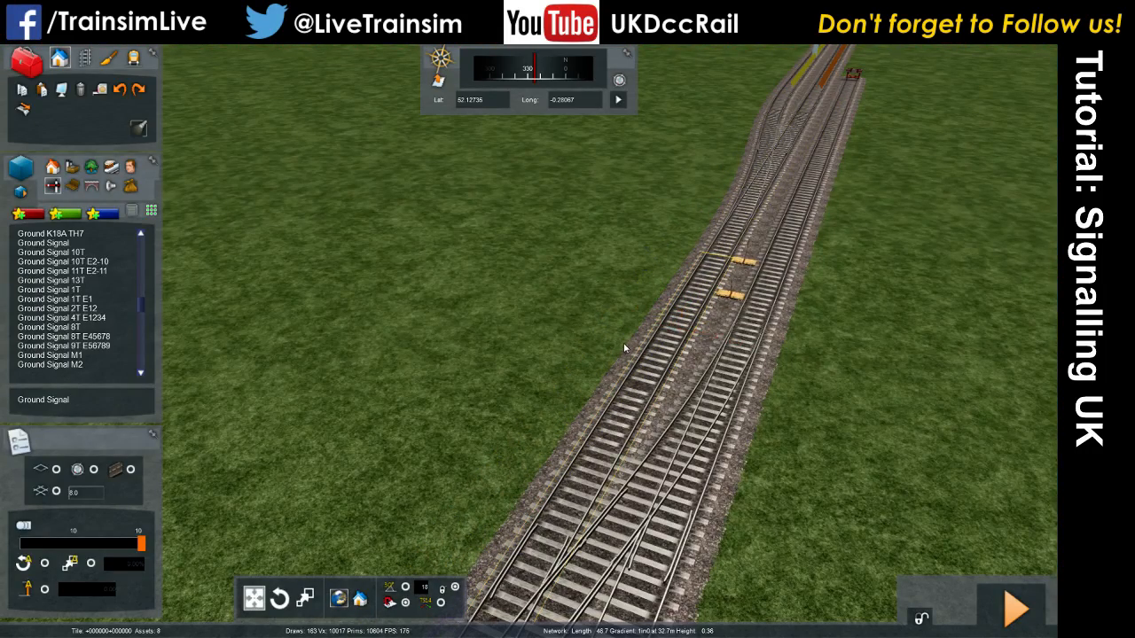
# Browse the Ground Signal variants in the asset list, including the T, M, L and E types.
pyautogui.scroll(-5, 625, 349)
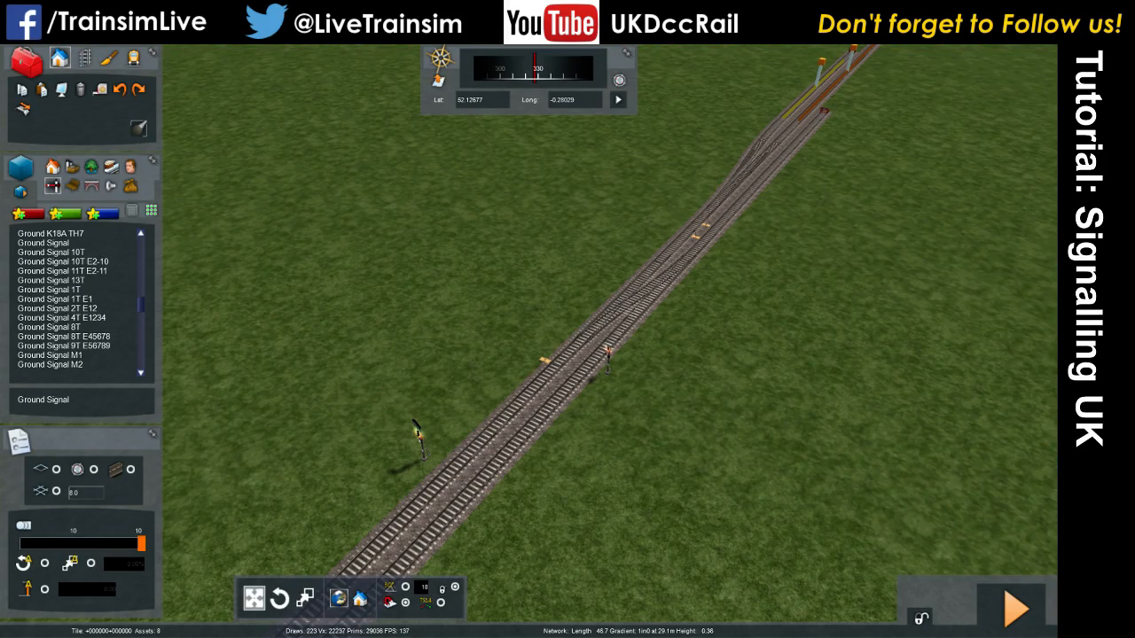
pyautogui.moveTo(698, 451); pyautogui.dragTo(825, 381, button='right')
pyautogui.press('Left')
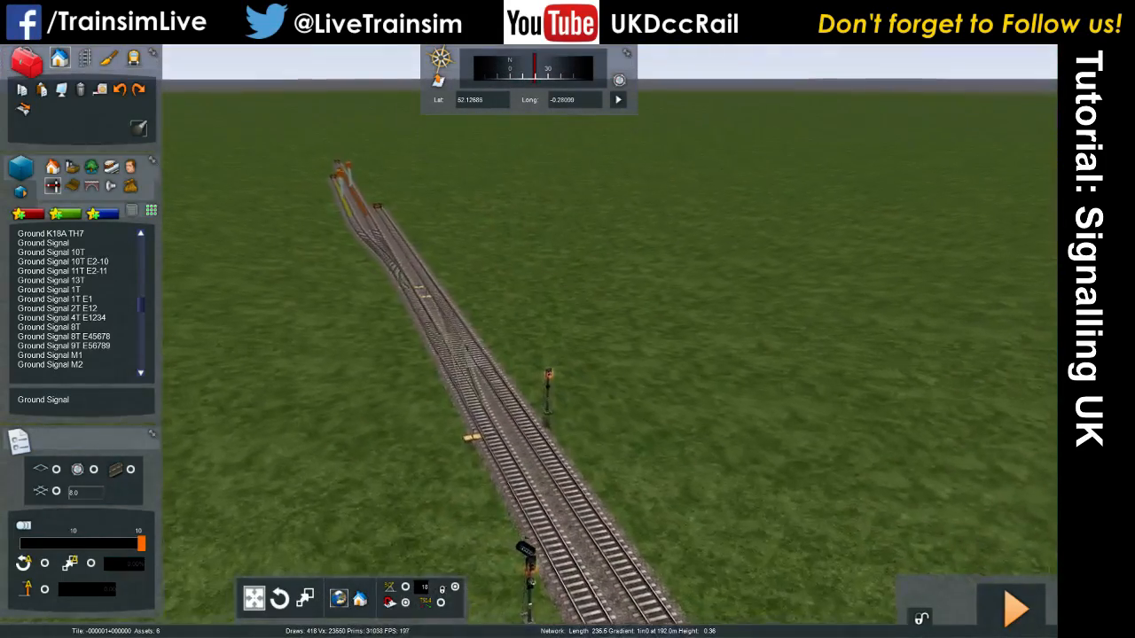
pyautogui.scroll(3, 700, 458)
pyautogui.scroll(4, 60, 295)
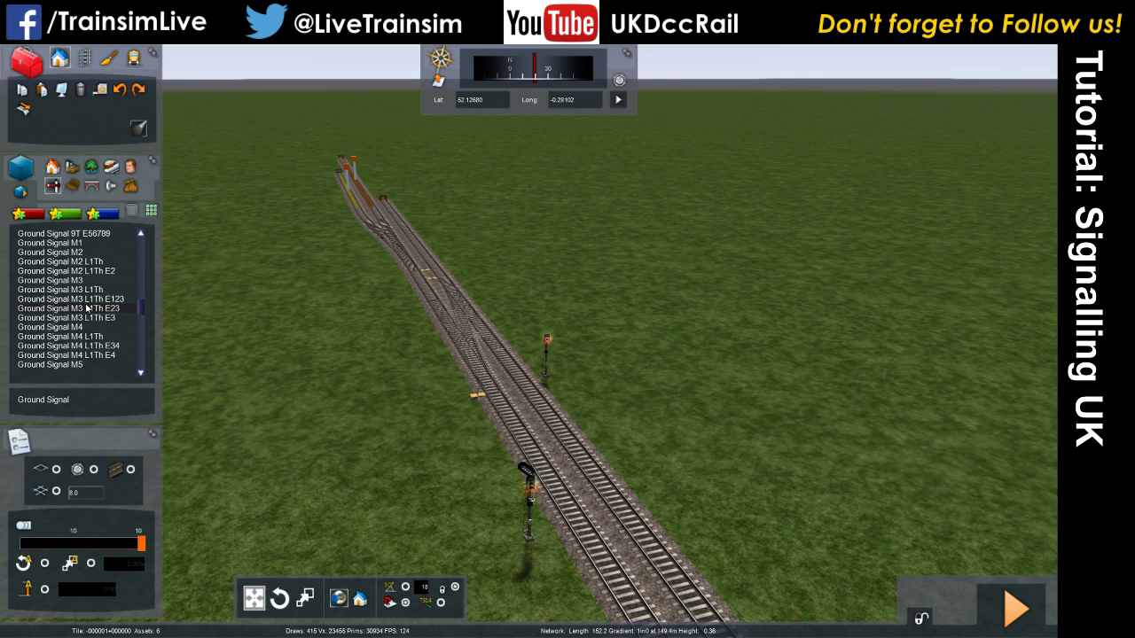
pyautogui.scroll(-4, 84, 309)
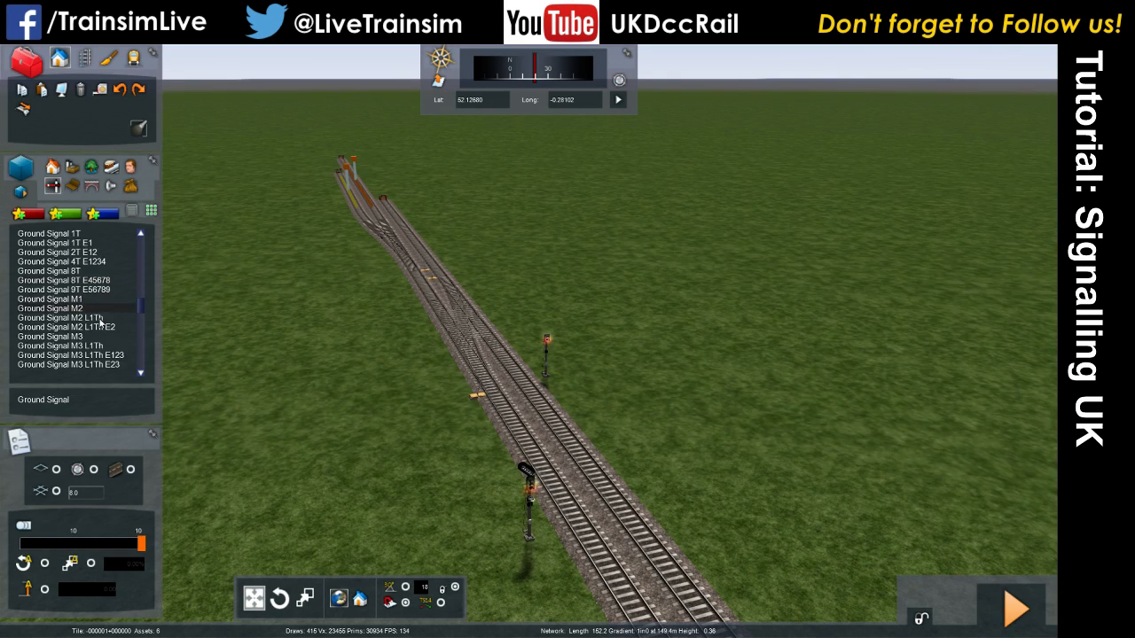
pyautogui.scroll(1, 40, 262)
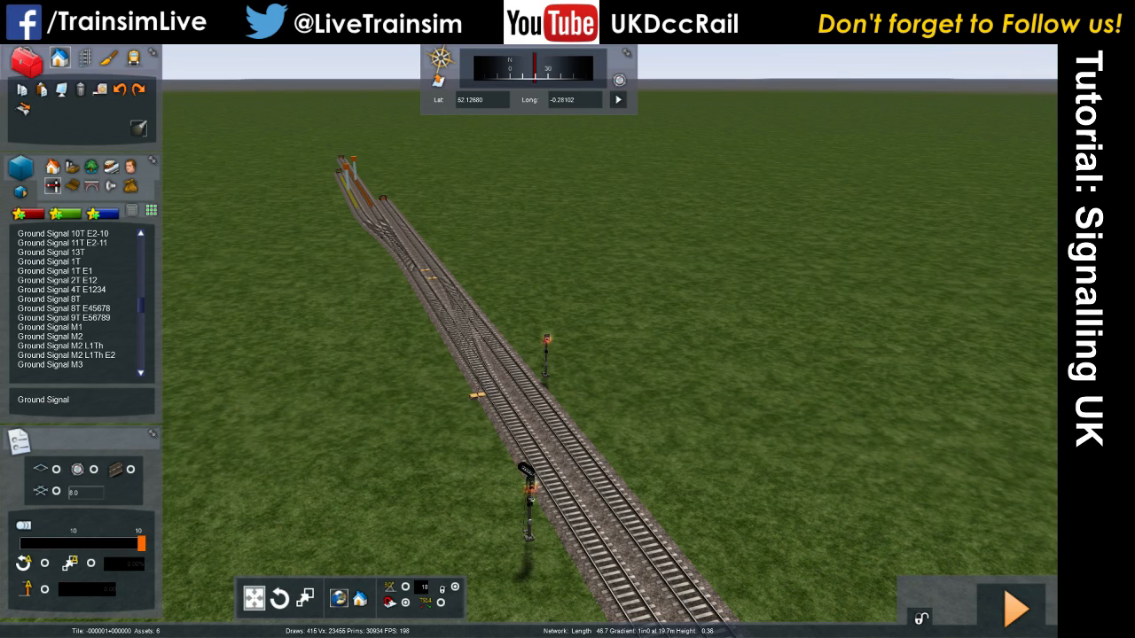
pyautogui.scroll(-5, 104, 326)
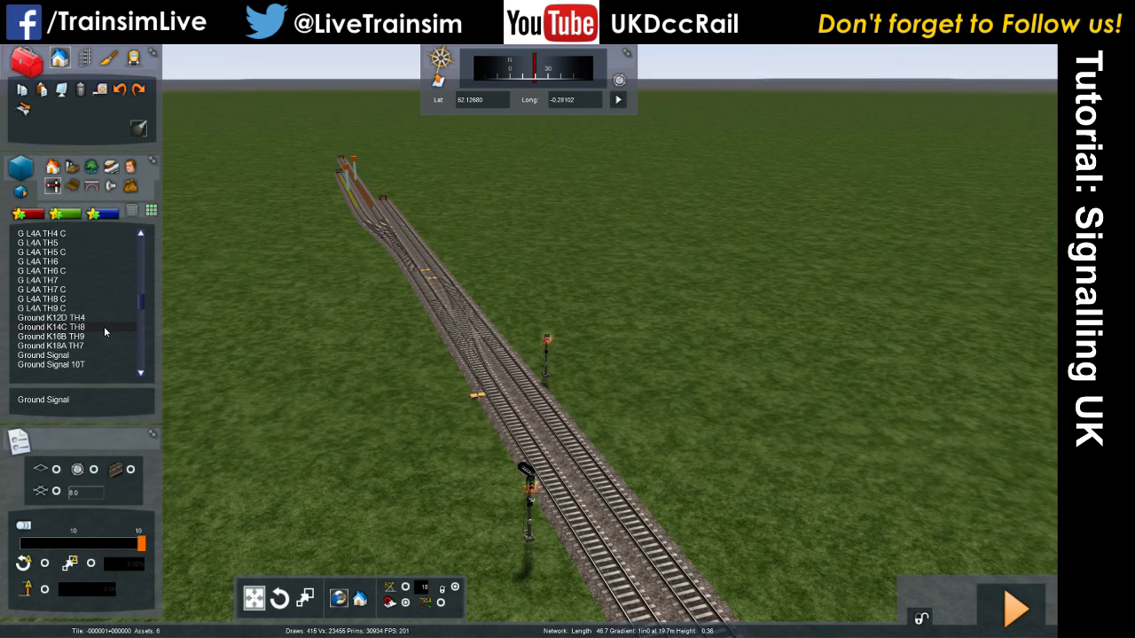
# Place a Repeater Single beside the west track south of the feather signal, with its link on that track.
pyautogui.scroll(-5, 55, 309)
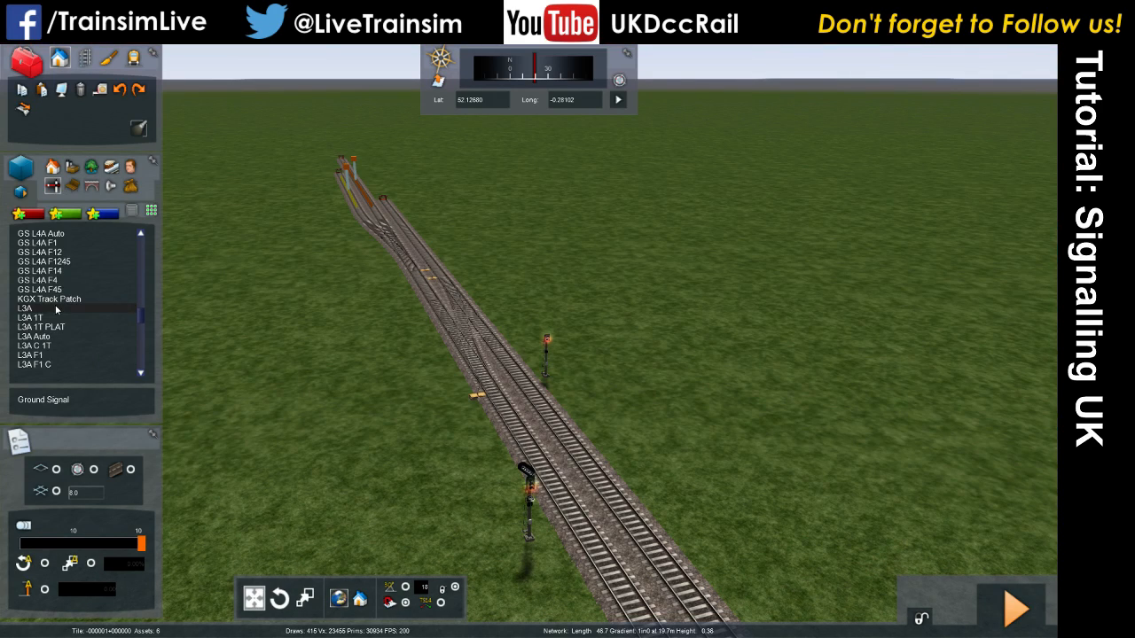
pyautogui.scroll(-10, 55, 308)
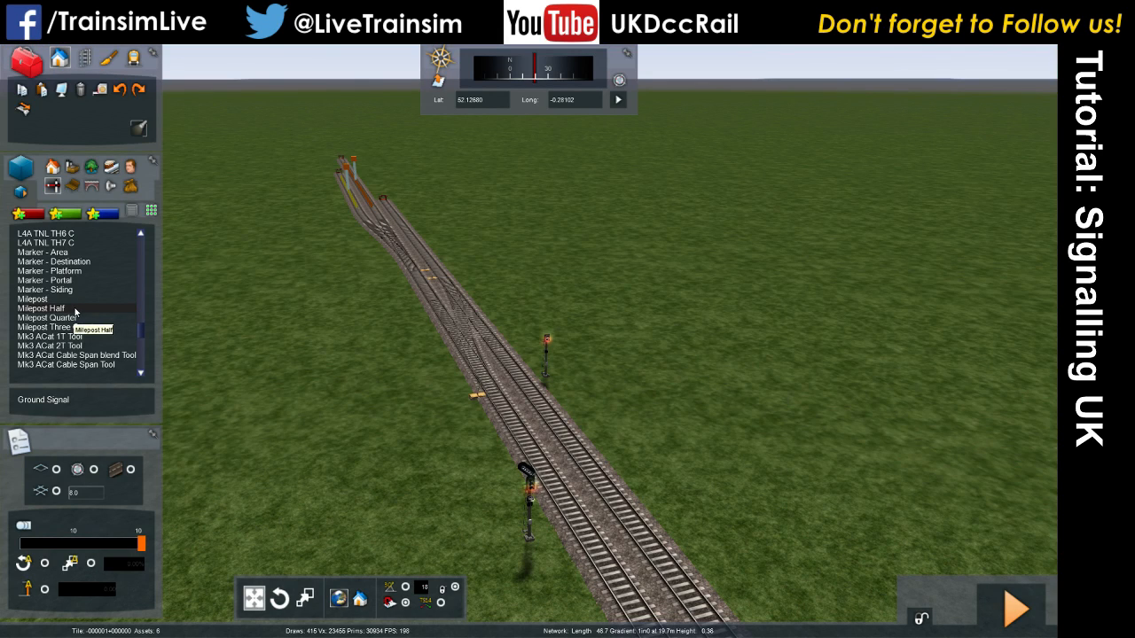
pyautogui.scroll(-15, 71, 312)
pyautogui.scroll(5, 78, 320)
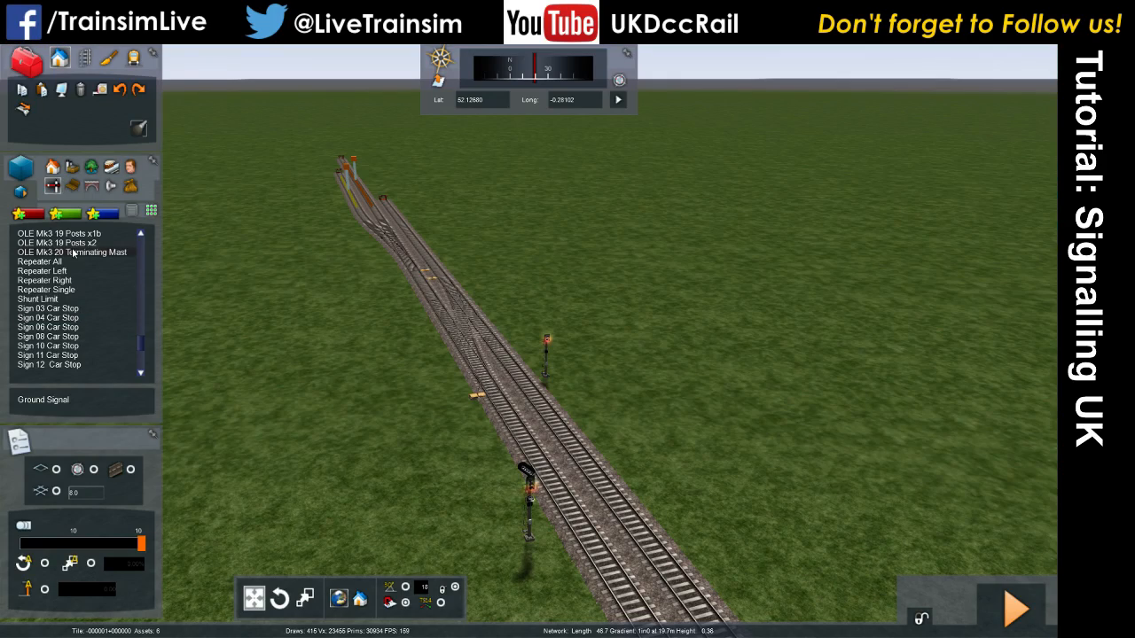
pyautogui.click(46, 289)
pyautogui.scroll(5, 302, 381)
pyautogui.moveTo(611, 337); pyautogui.dragTo(367, 461, button='right')
pyautogui.click(579, 529)
pyautogui.rightClick(385, 443)
pyautogui.click(673, 398)
pyautogui.moveTo(674, 376); pyautogui.dragTo(606, 380)
pyautogui.click(441, 438)
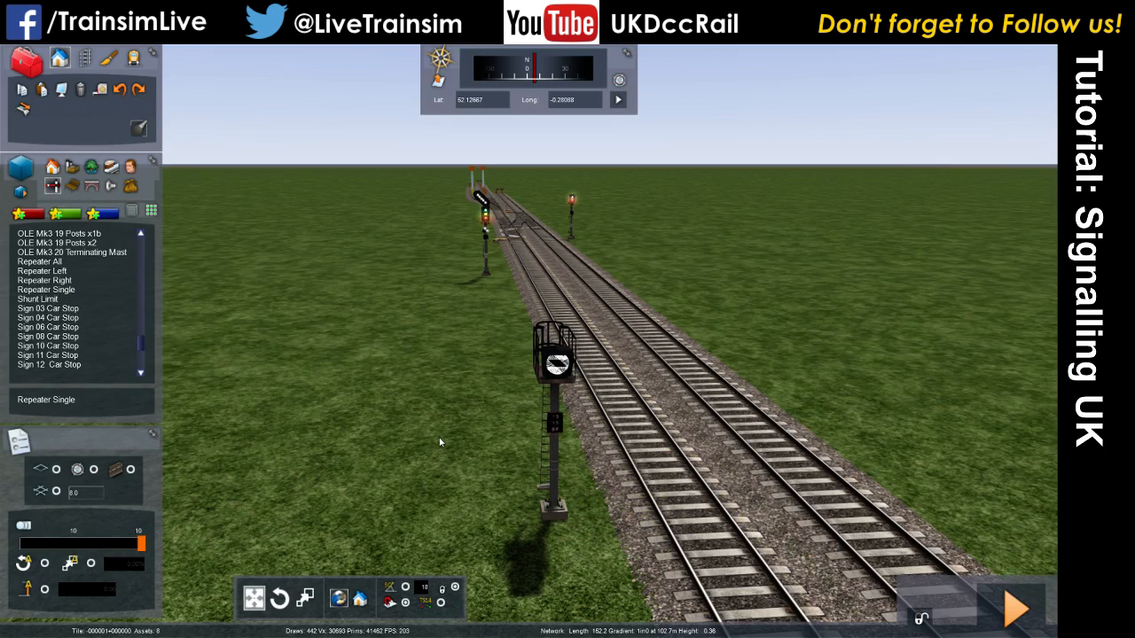
# Inspect the Repeater Single's link to the west track and delete the repeater.
pyautogui.click(546, 479)
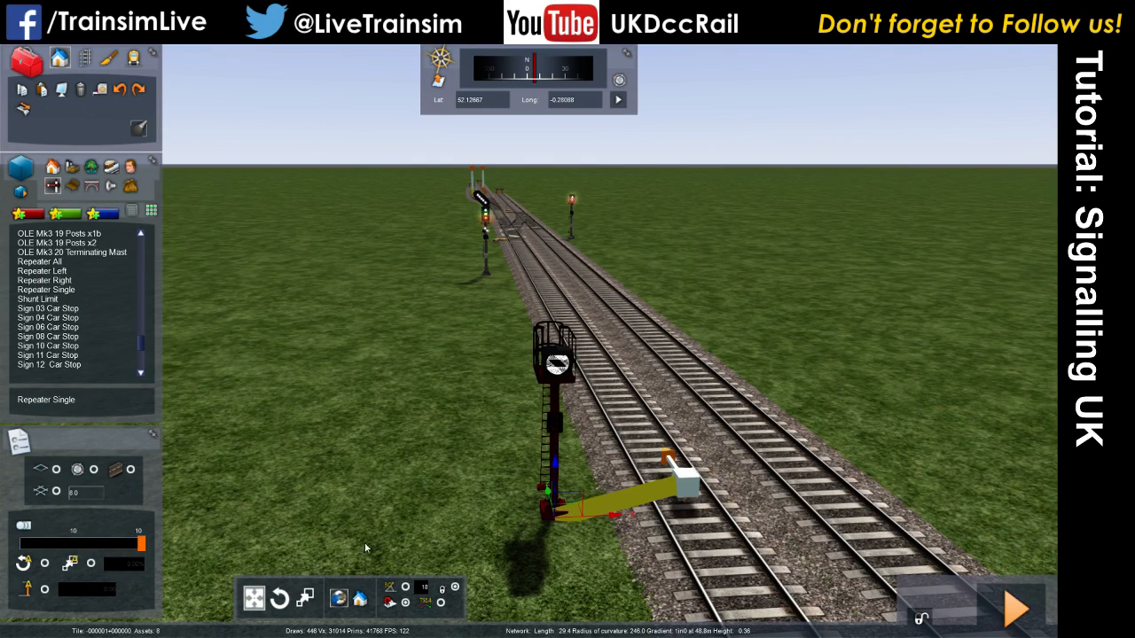
pyautogui.click(341, 463)
pyautogui.click(555, 514)
pyautogui.press('Delete')
# Place a TPWS OSS between the rails of the west track, south of the feather signal.
pyautogui.scroll(-4, 69, 344)
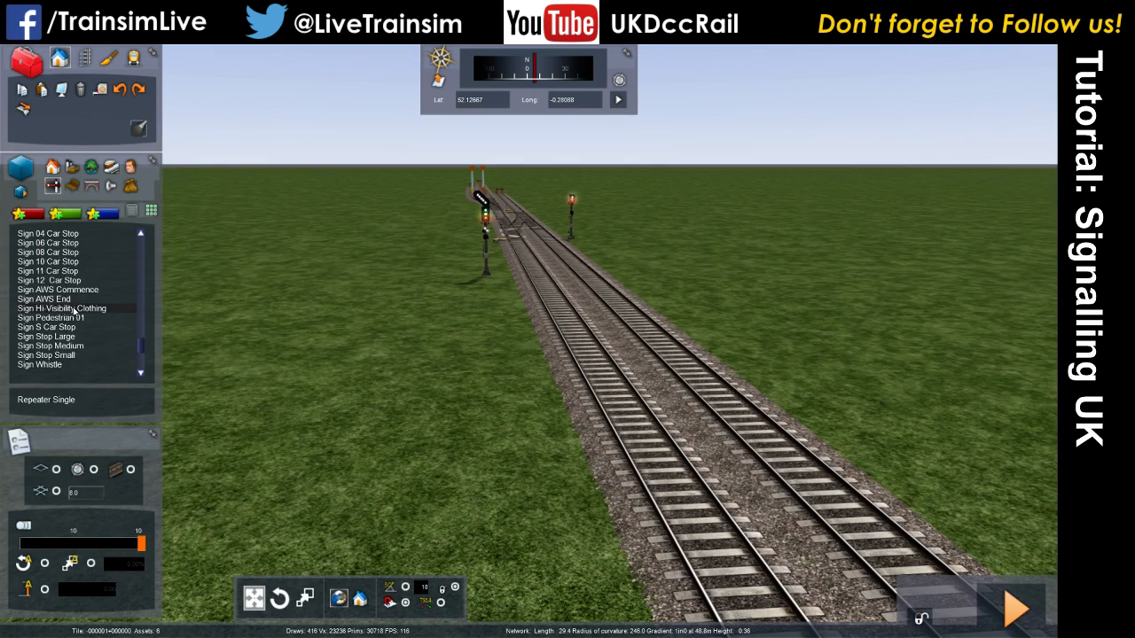
pyautogui.scroll(-12, 80, 333)
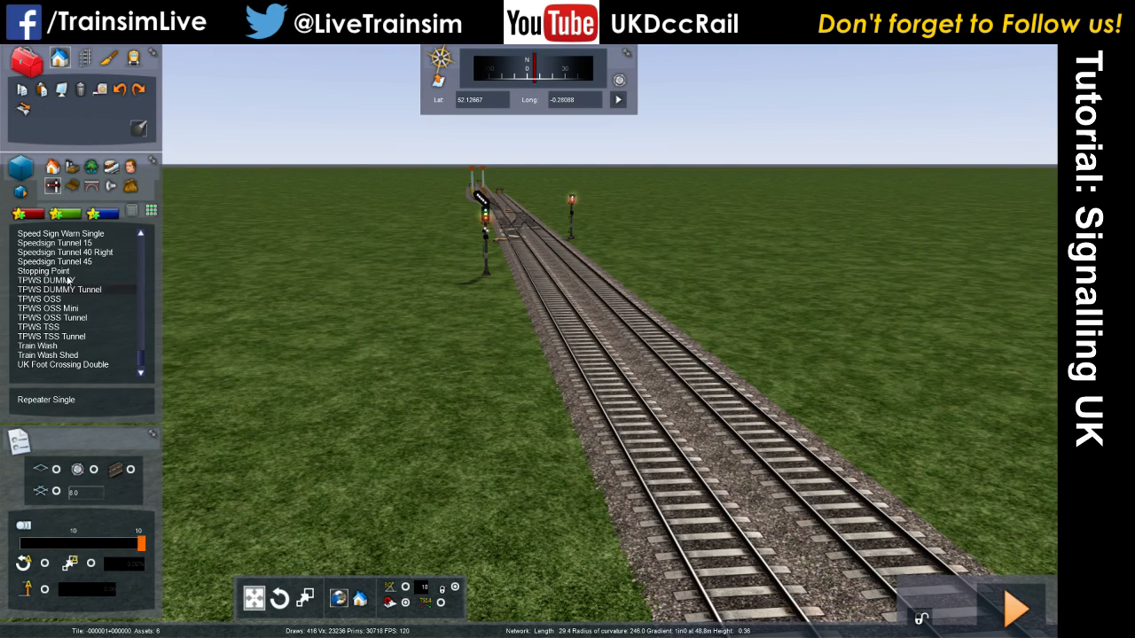
pyautogui.click(55, 301)
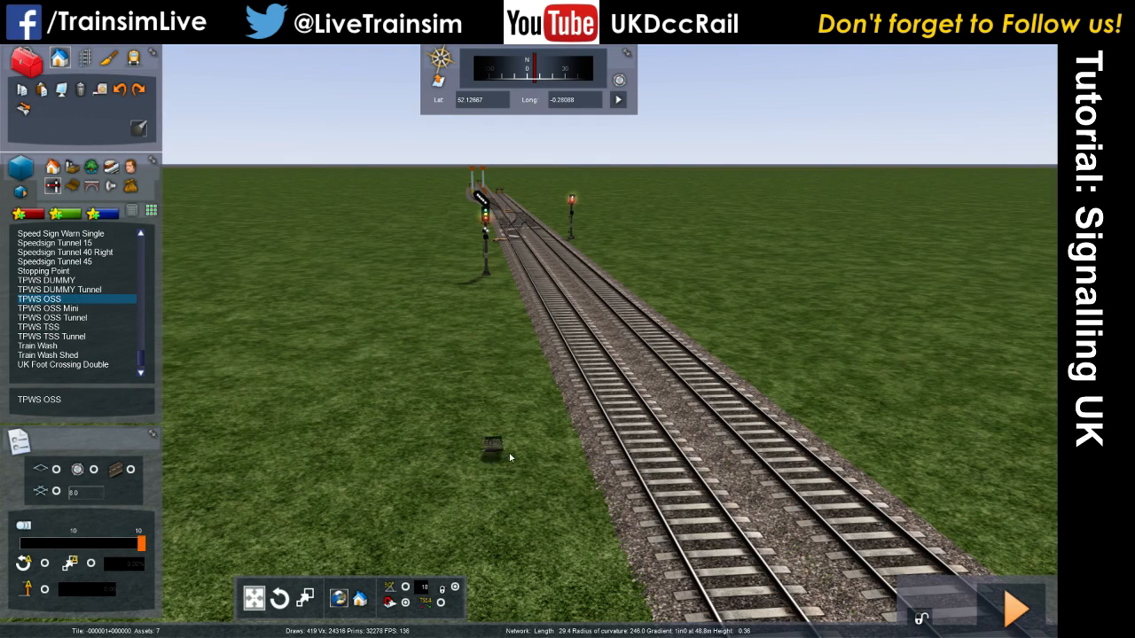
pyautogui.click(657, 475)
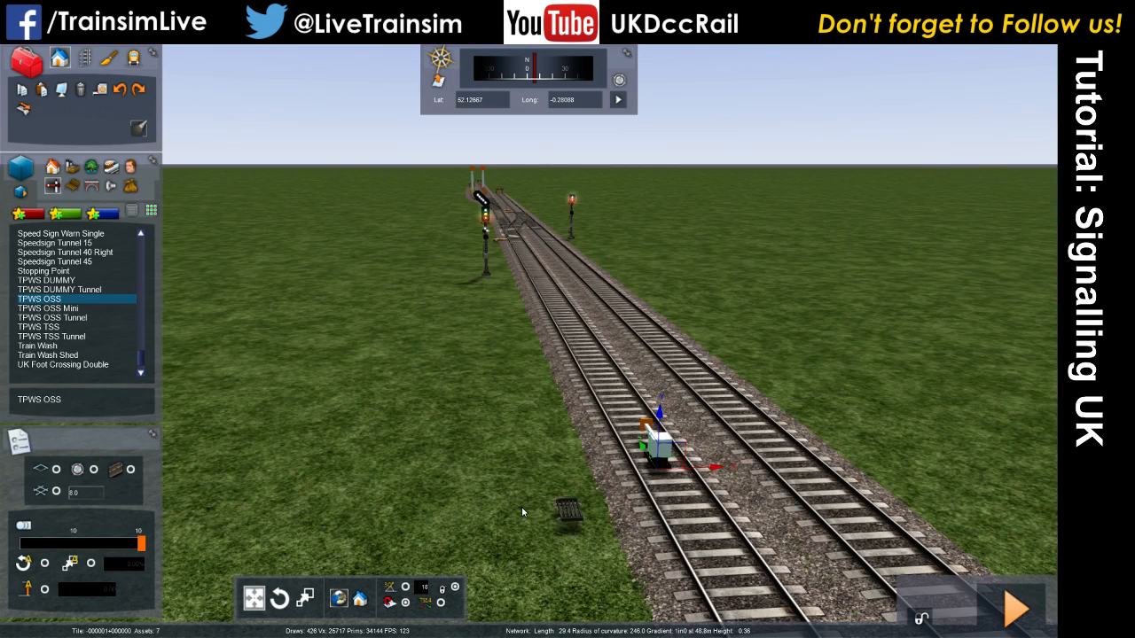
pyautogui.rightClick(451, 441)
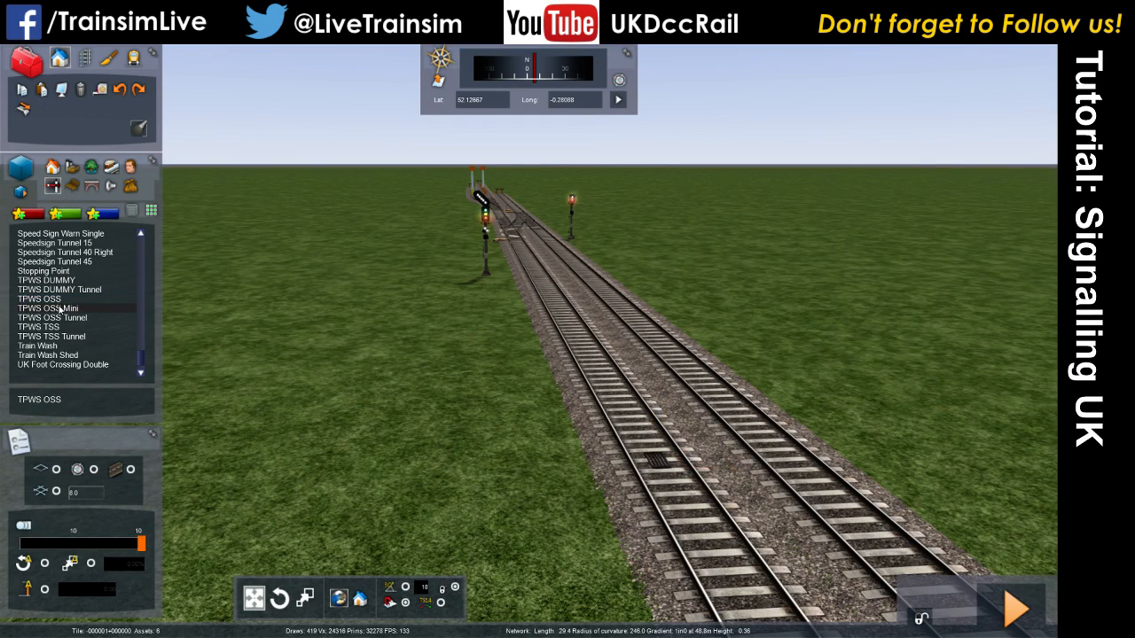
# Place a TPWS DUMMY between the rails of the west track, just south of the TPWS OSS.
pyautogui.click(46, 280)
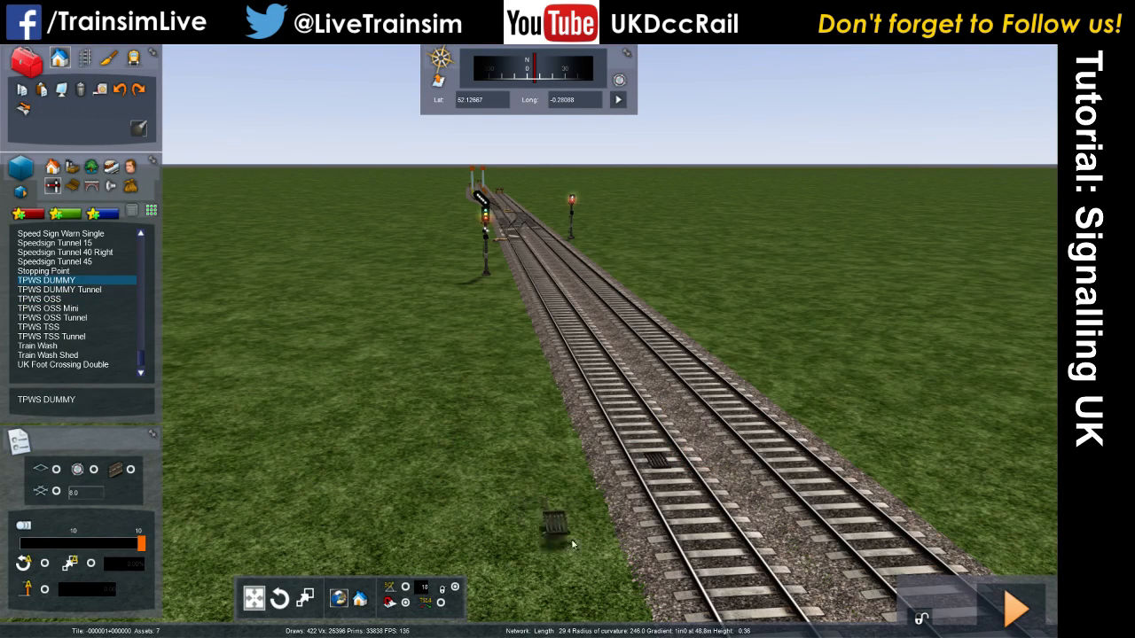
pyautogui.press('Down')
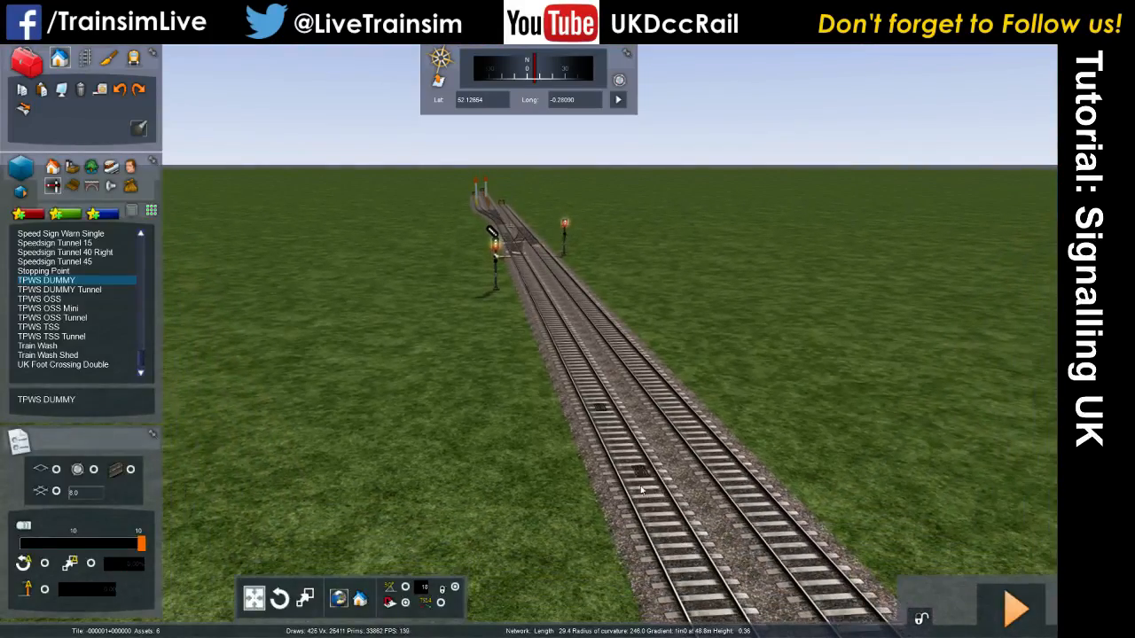
pyautogui.click(664, 527)
pyautogui.rightClick(556, 509)
# Open the properties of the TPWS OSS on the west track and set its speed value to 30.
pyautogui.press('Up')
pyautogui.moveTo(556, 509); pyautogui.dragTo(585, 461, button='right')
pyautogui.press('Down')
pyautogui.click(502, 266)
pyautogui.press('Up')
pyautogui.moveTo(502, 266); pyautogui.dragTo(530, 241, button='right')
pyautogui.press('Down')
pyautogui.moveTo(934, 300)
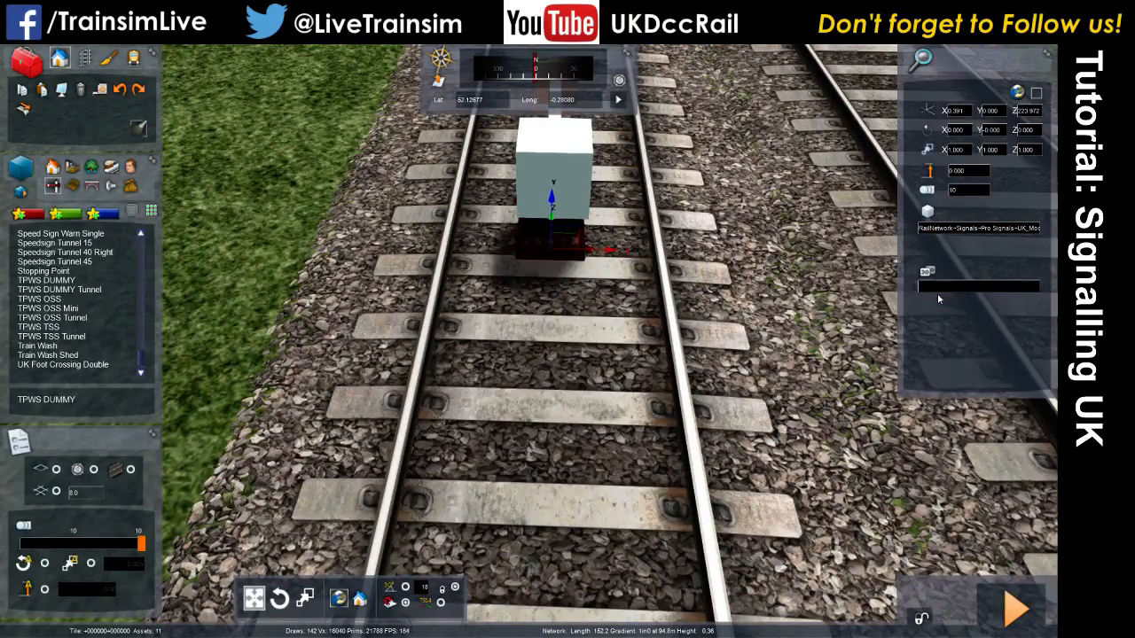
pyautogui.write('30')
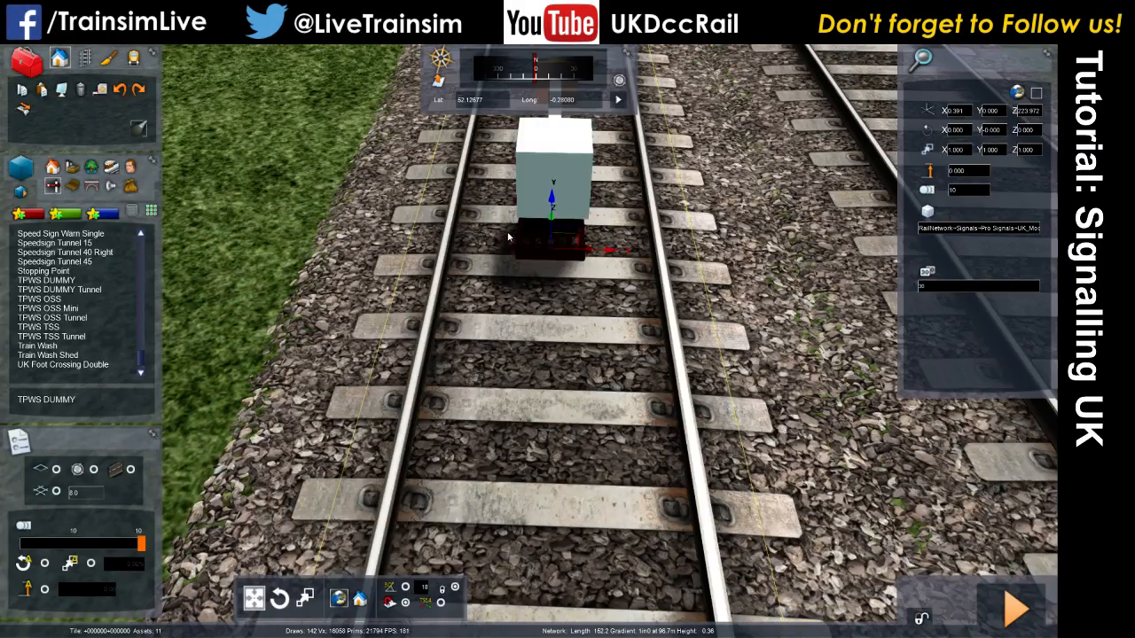
pyautogui.moveTo(573, 196); pyautogui.dragTo(614, 177, button='right')
pyautogui.press('Down')
pyautogui.press('Up')
pyautogui.press('Down')
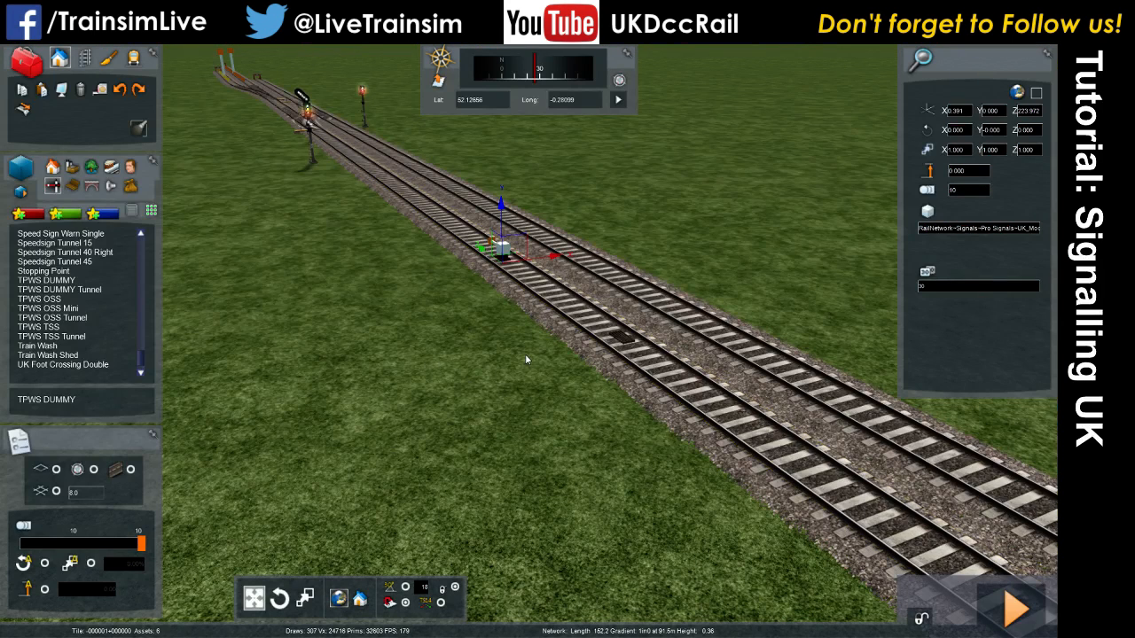
pyautogui.click(526, 356)
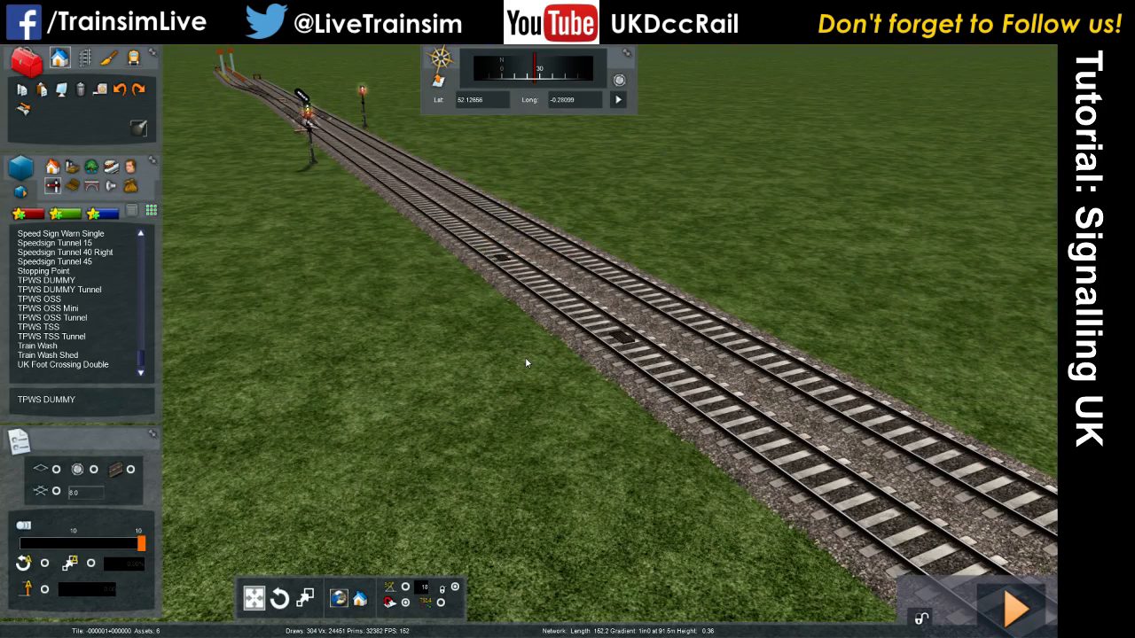
# Find the AWS Ramp in the asset list and place it on the west track south of the TPWS DUMMY.
pyautogui.scroll(-3, 75, 326)
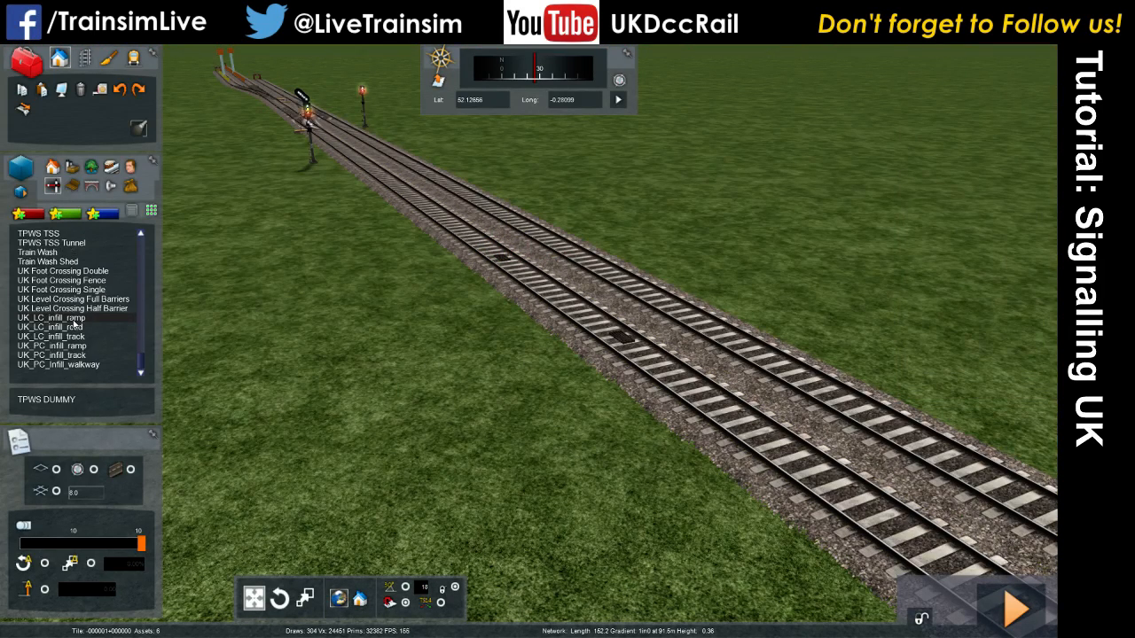
pyautogui.moveTo(142, 364); pyautogui.dragTo(146, 243)
pyautogui.scroll(-10, 78, 296)
pyautogui.scroll(-10, 85, 313)
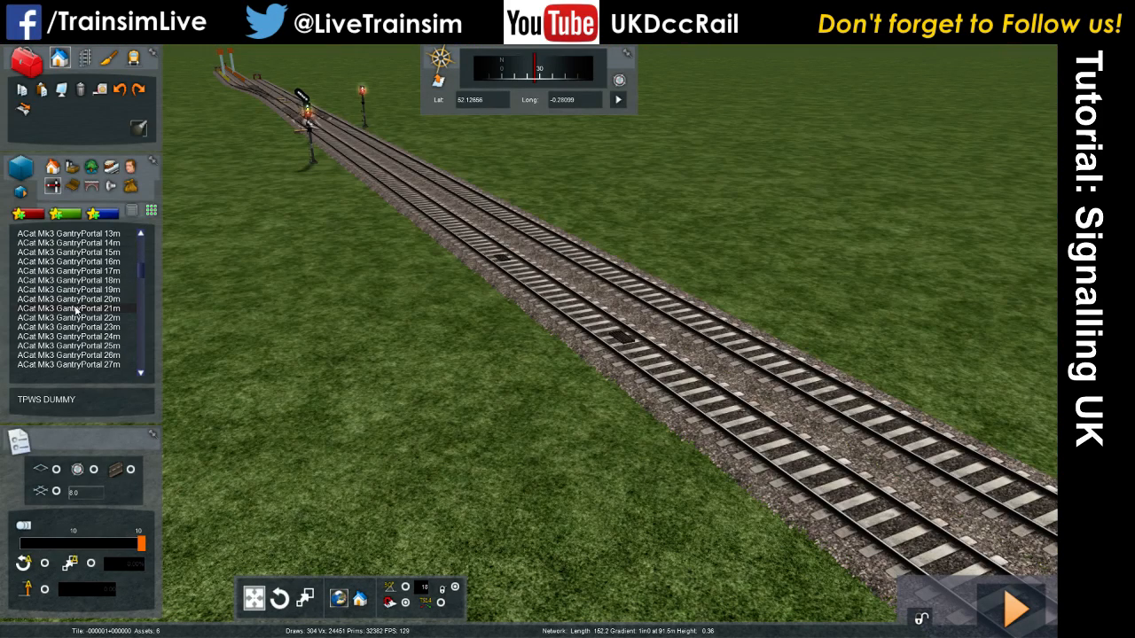
pyautogui.scroll(2, 77, 315)
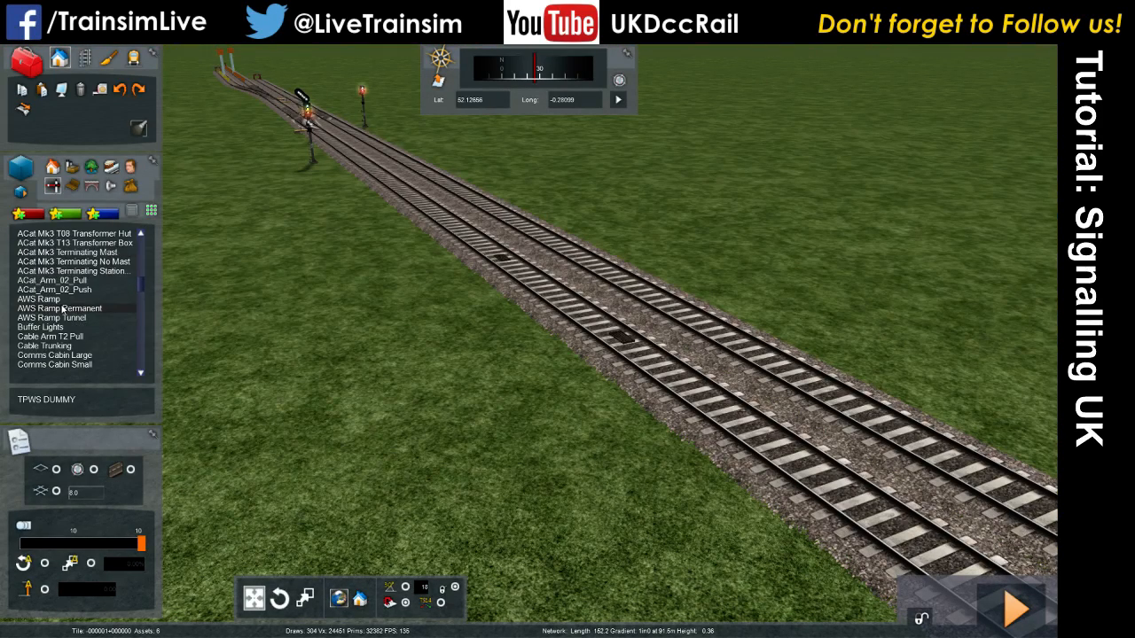
pyautogui.click(56, 300)
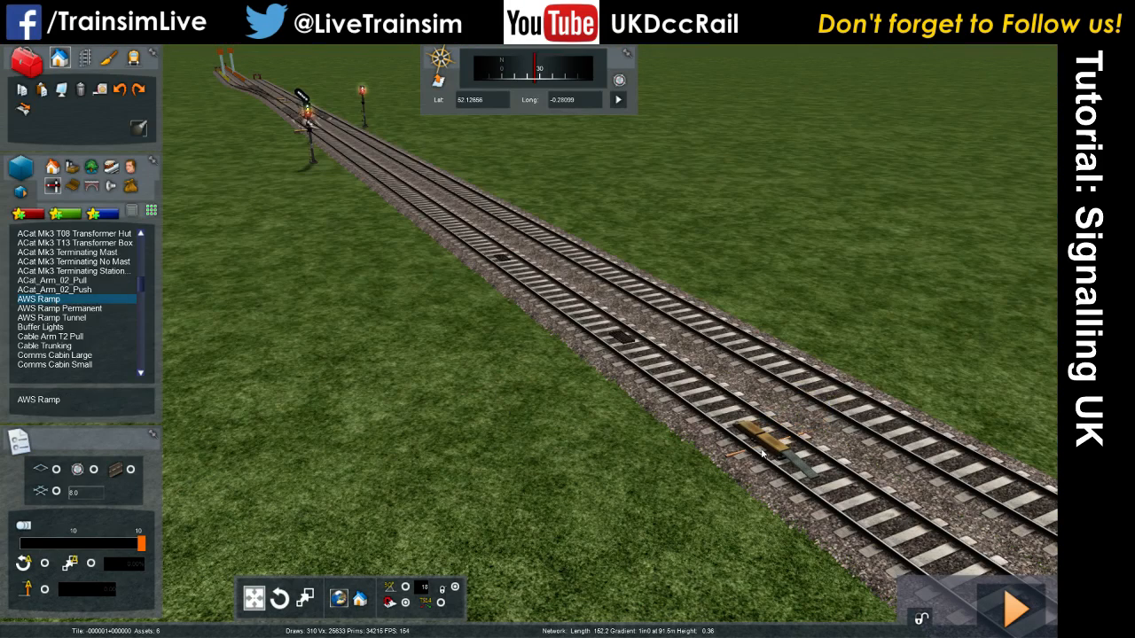
pyautogui.click(758, 451)
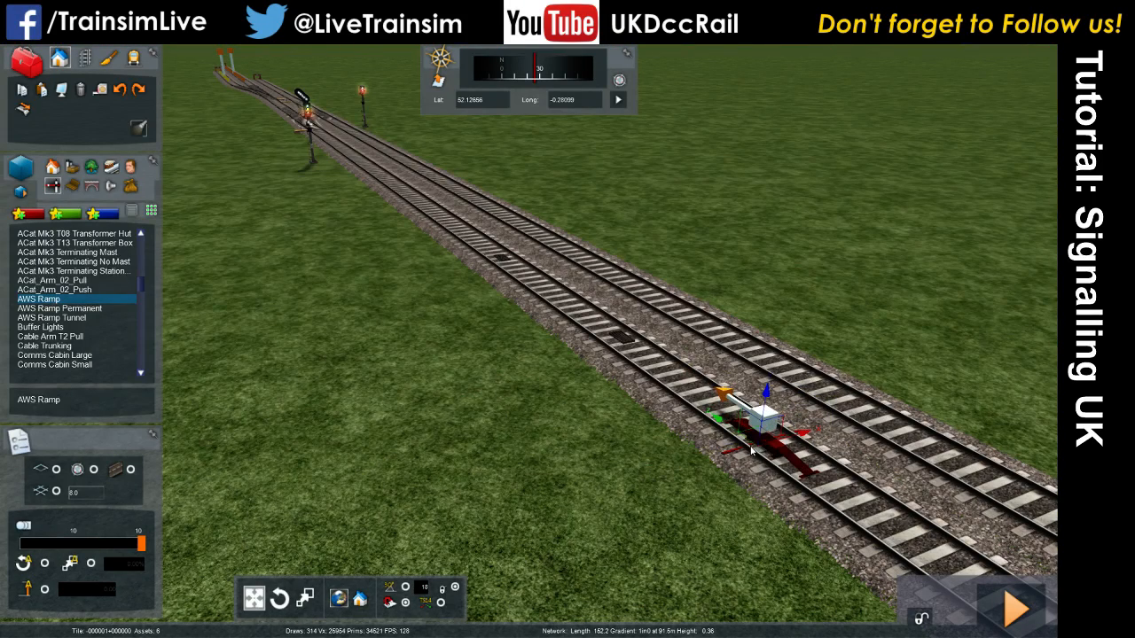
pyautogui.moveTo(573, 462); pyautogui.dragTo(580, 468, button='right')
pyautogui.rightClick(635, 452)
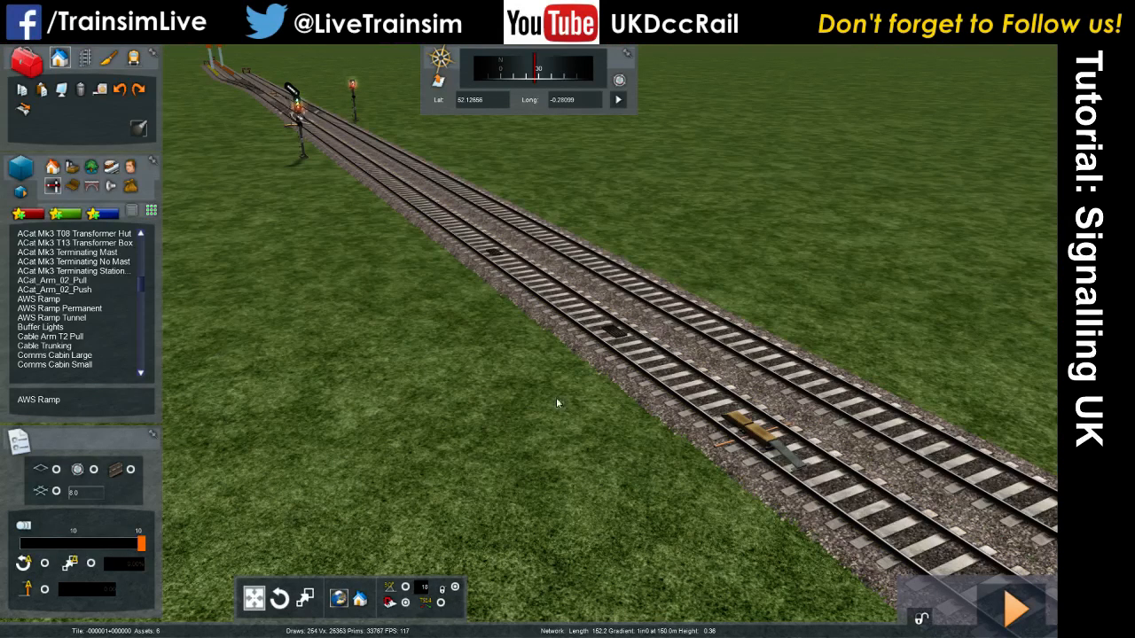
# Replace the AWS Ramp on the west track with an AWS Ramp Permanent south of the TPWS DUMMY.
pyautogui.click(765, 433)
pyautogui.press('Delete')
pyautogui.click(75, 309)
pyautogui.click(801, 459)
pyautogui.rightClick(672, 502)
pyautogui.click(67, 307)
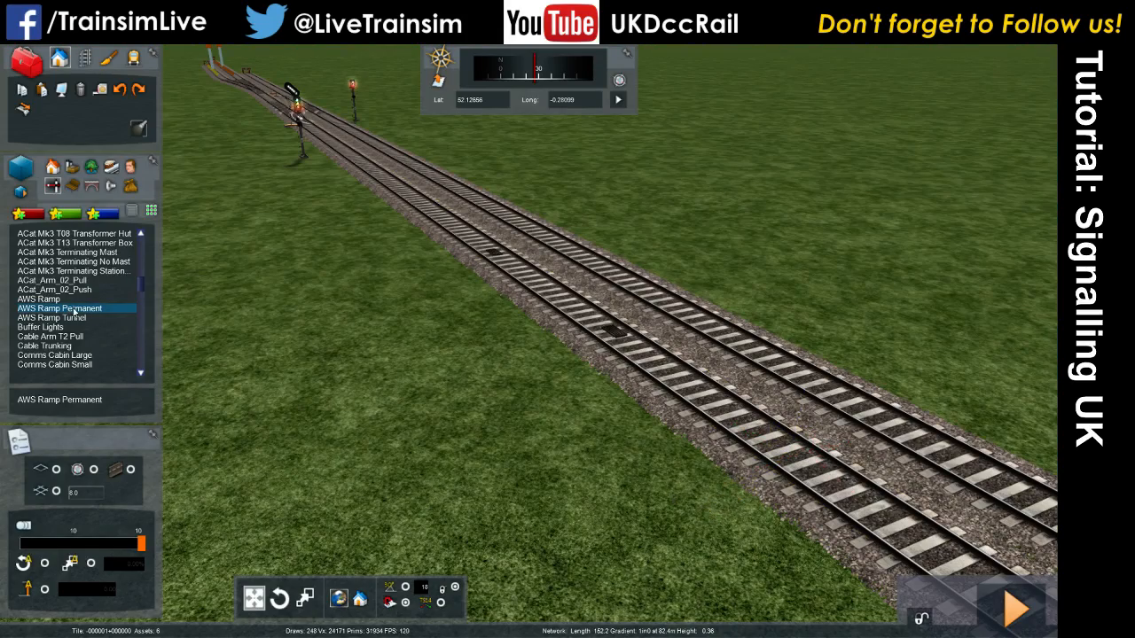
pyautogui.click(809, 471)
pyautogui.rightClick(720, 484)
# Delete the AWS Ramp Permanent from the west track.
pyautogui.click(811, 449)
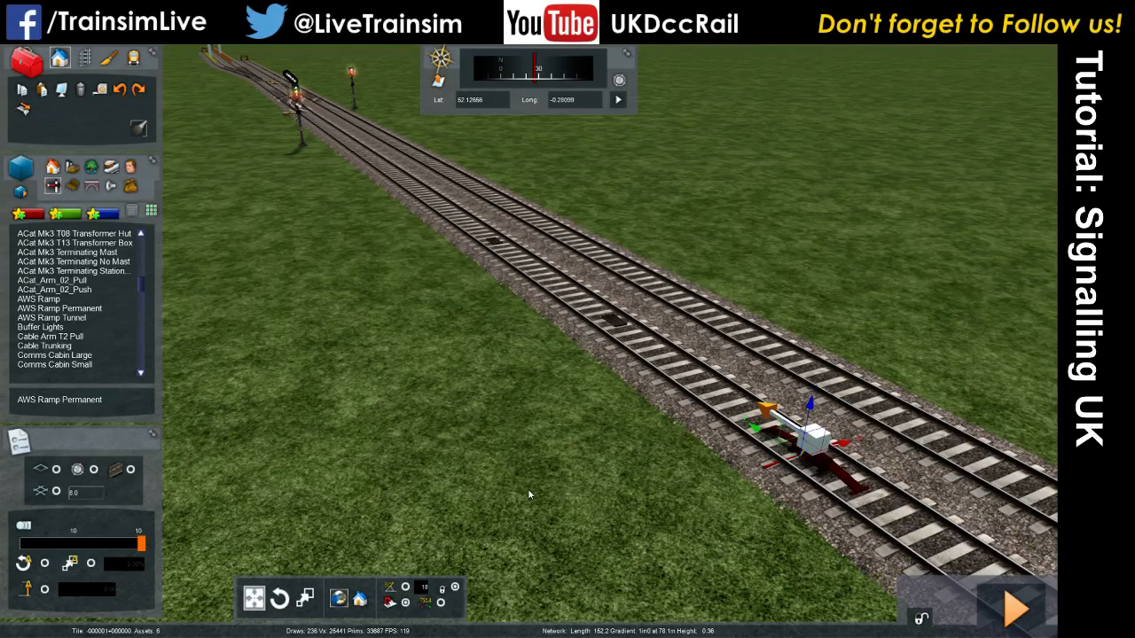
pyautogui.press('Delete')
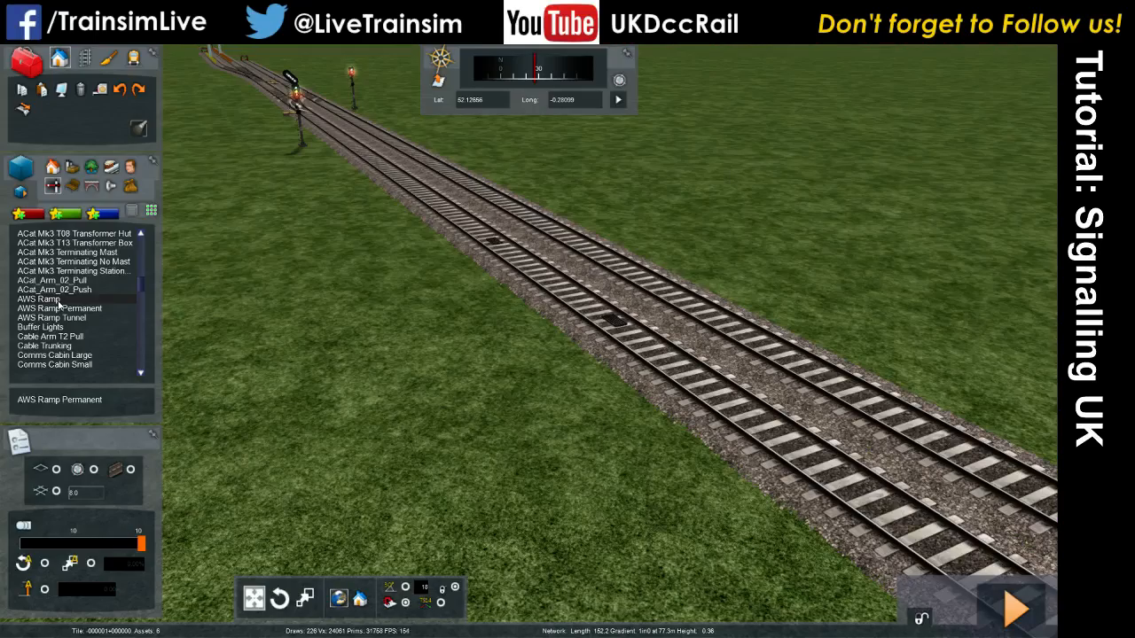
pyautogui.moveTo(454, 461); pyautogui.dragTo(359, 459, button='right')
pyautogui.press('Up')
pyautogui.press('Up')
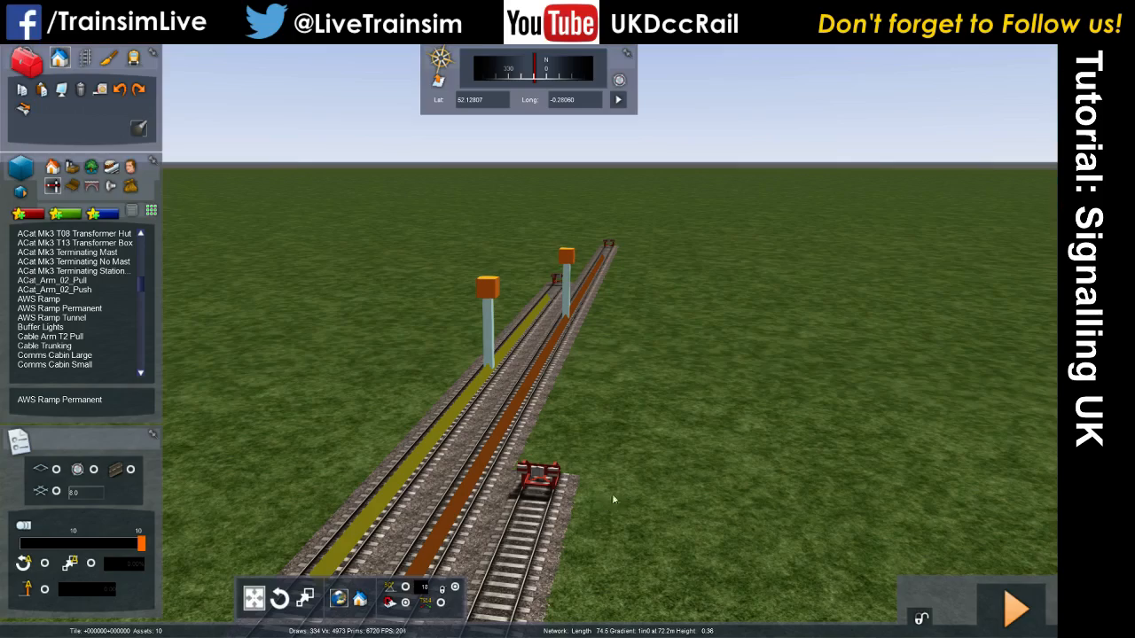
# Place Buffer Lights from the asset list at the buffer stop that ends the short eastern siding.
pyautogui.click(40, 326)
pyautogui.moveTo(581, 465)
pyautogui.mouseDown(button='right')
pyautogui.moveTo(581, 546)
pyautogui.moveTo(577, 487)
pyautogui.mouseUp(button='right')
pyautogui.press('Up')
pyautogui.press('Up')
pyautogui.moveTo(679, 427); pyautogui.dragTo(644, 450, button='right')
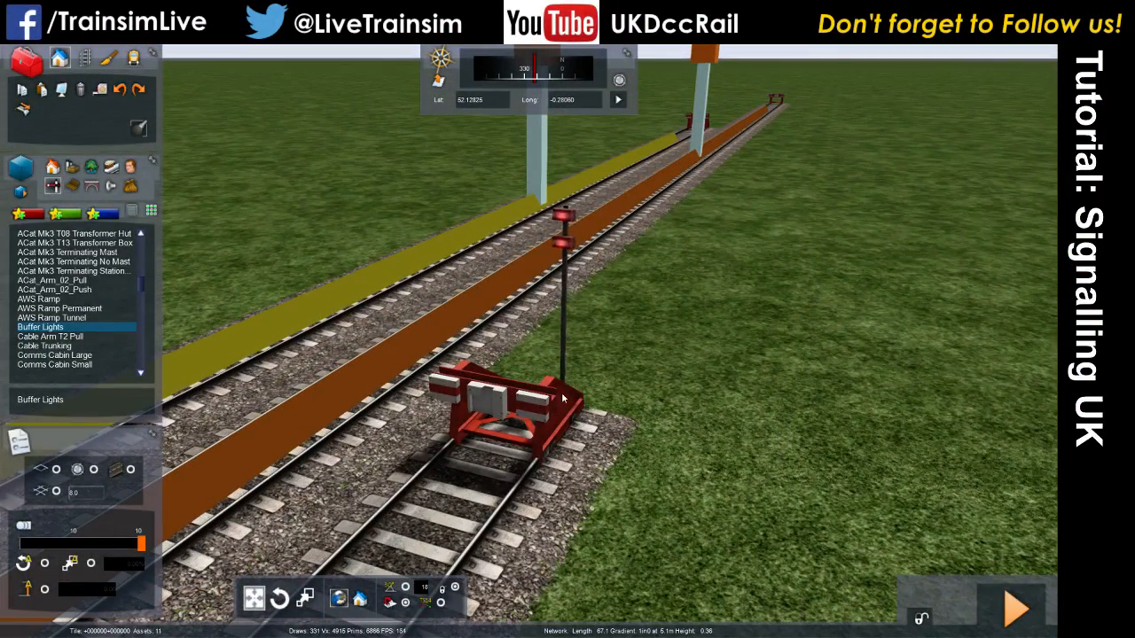
pyautogui.click(500, 463)
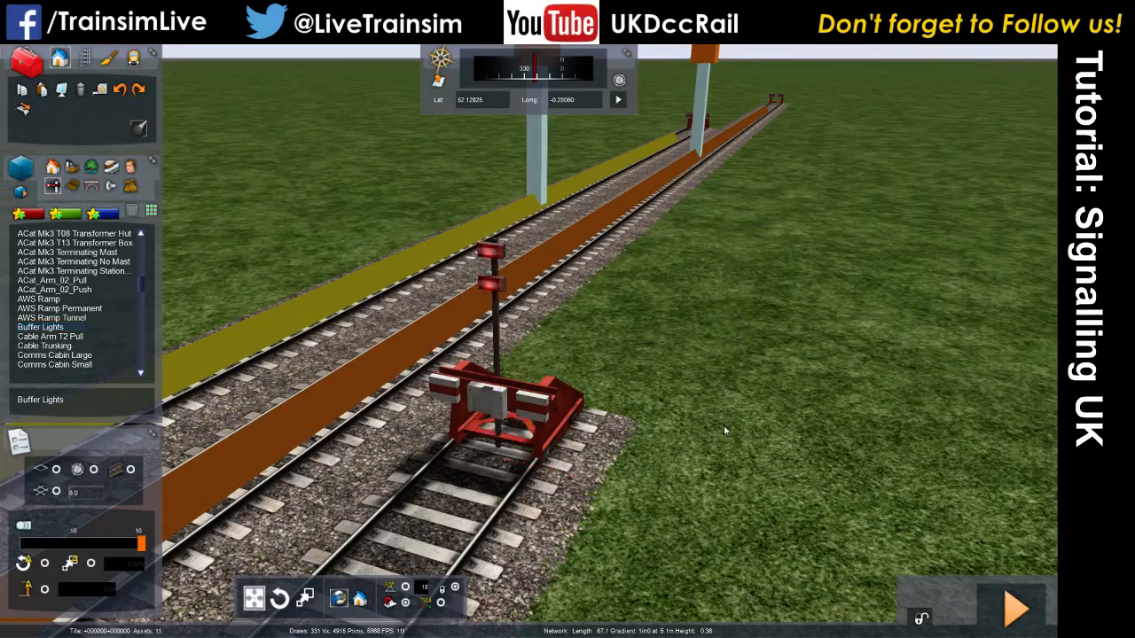
# Select the buffer lights and adjust their position so they line up with the siding's buffer stop.
pyautogui.click(502, 328)
pyautogui.moveTo(502, 328); pyautogui.dragTo(510, 306, button='right')
pyautogui.press('Down')
pyautogui.press('Up')
pyautogui.moveTo(604, 412); pyautogui.dragTo(479, 434, button='right')
pyautogui.press('Right')
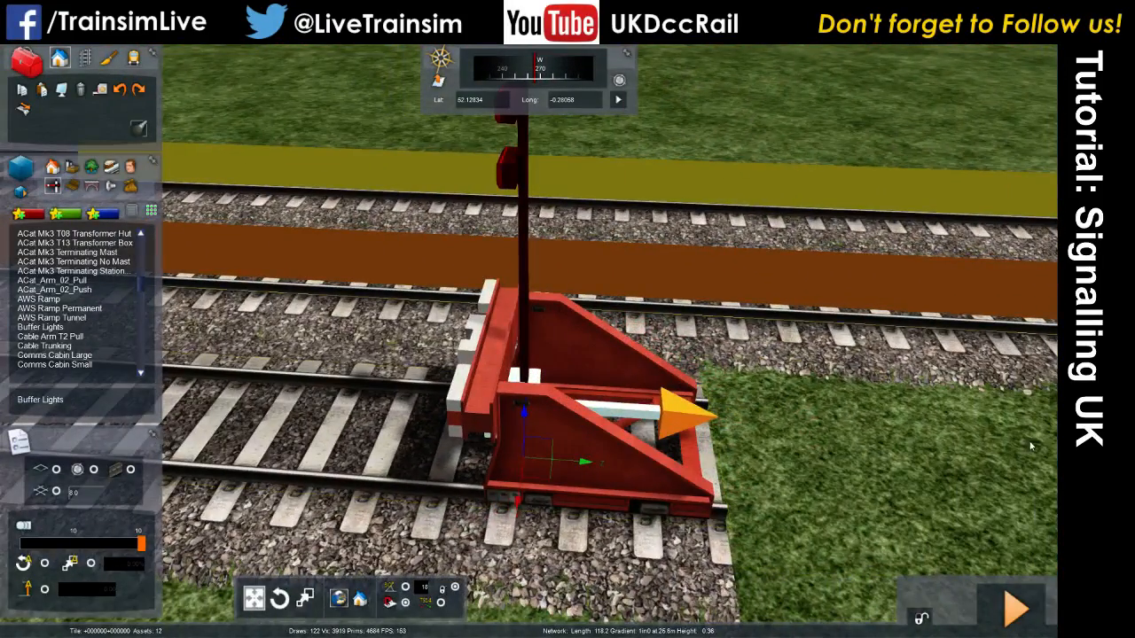
pyautogui.press('Left')
pyautogui.moveTo(611, 459)
pyautogui.mouseDown(button='right')
pyautogui.moveTo(687, 459)
pyautogui.moveTo(632, 475)
pyautogui.moveTo(619, 439)
pyautogui.mouseUp(button='right')
pyautogui.press('Down')
pyautogui.moveTo(581, 488); pyautogui.dragTo(563, 536, button='right')
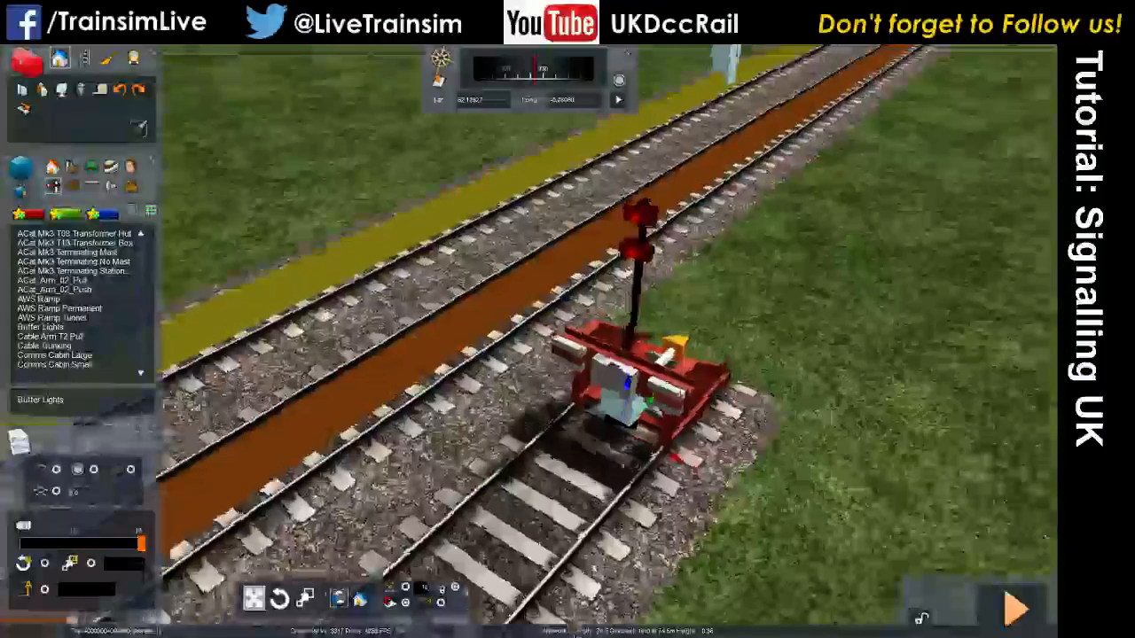
pyautogui.press('Up')
pyautogui.moveTo(656, 421); pyautogui.dragTo(643, 451)
pyautogui.moveTo(643, 451); pyautogui.dragTo(696, 377, button='right')
# Examine the siding from the colour-light signal before the crossover up to the buffer lights.
pyautogui.scroll(-10, 796, 508)
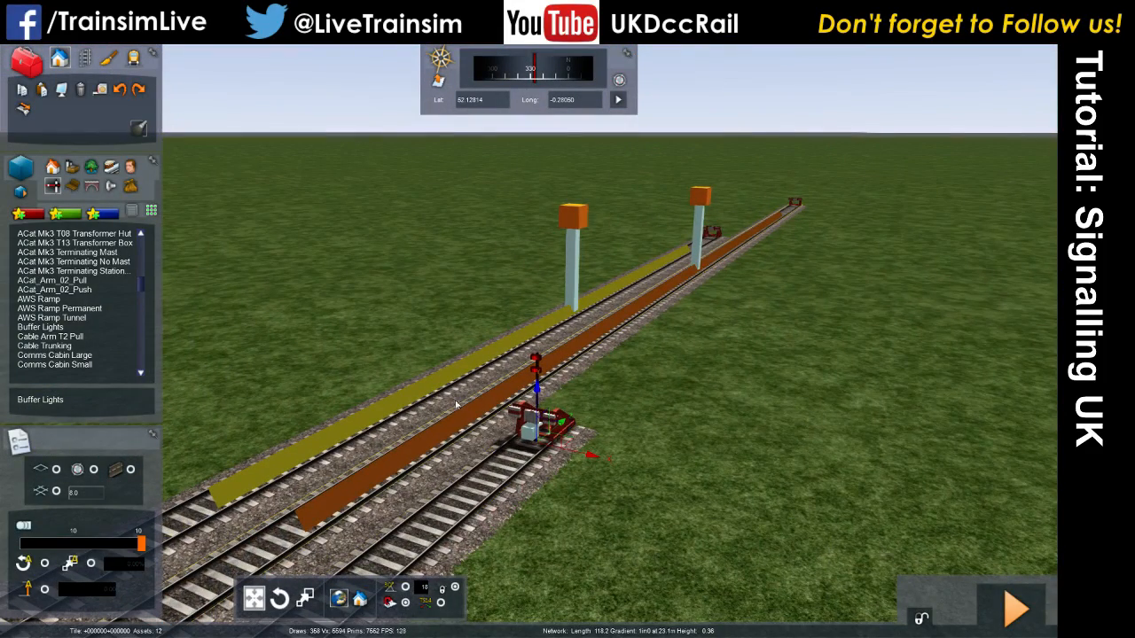
pyautogui.moveTo(533, 458); pyautogui.dragTo(525, 482, button='right')
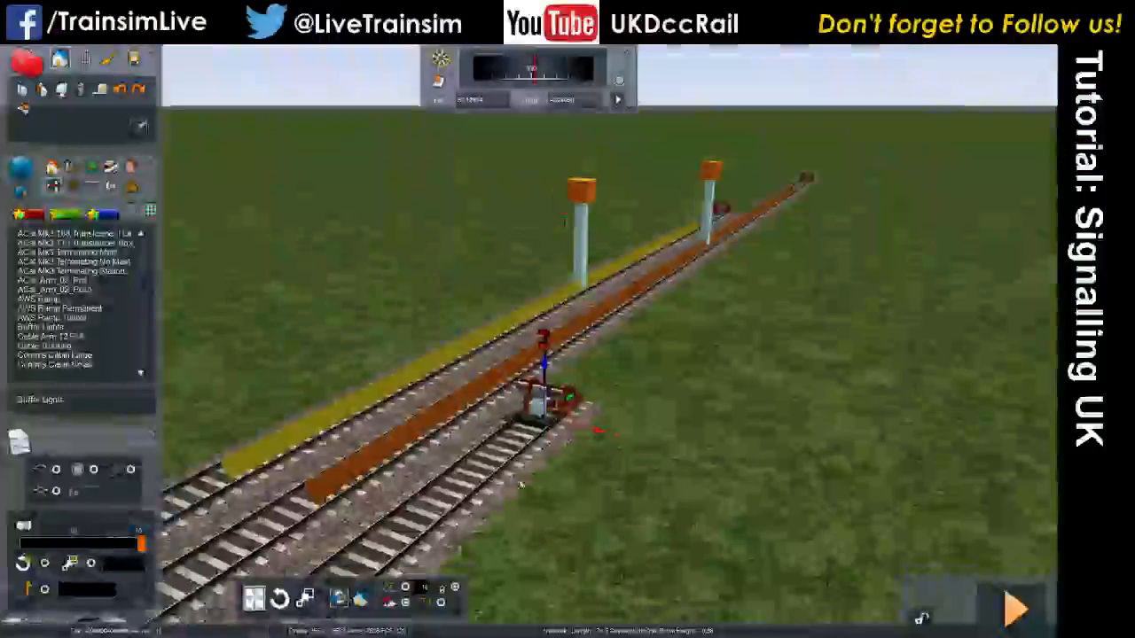
pyautogui.moveTo(980, 266); pyautogui.dragTo(843, 523, button='right')
pyautogui.press('Down')
pyautogui.press('Up')
pyautogui.press('Up')
pyautogui.moveTo(417, 461); pyautogui.dragTo(512, 300, button='right')
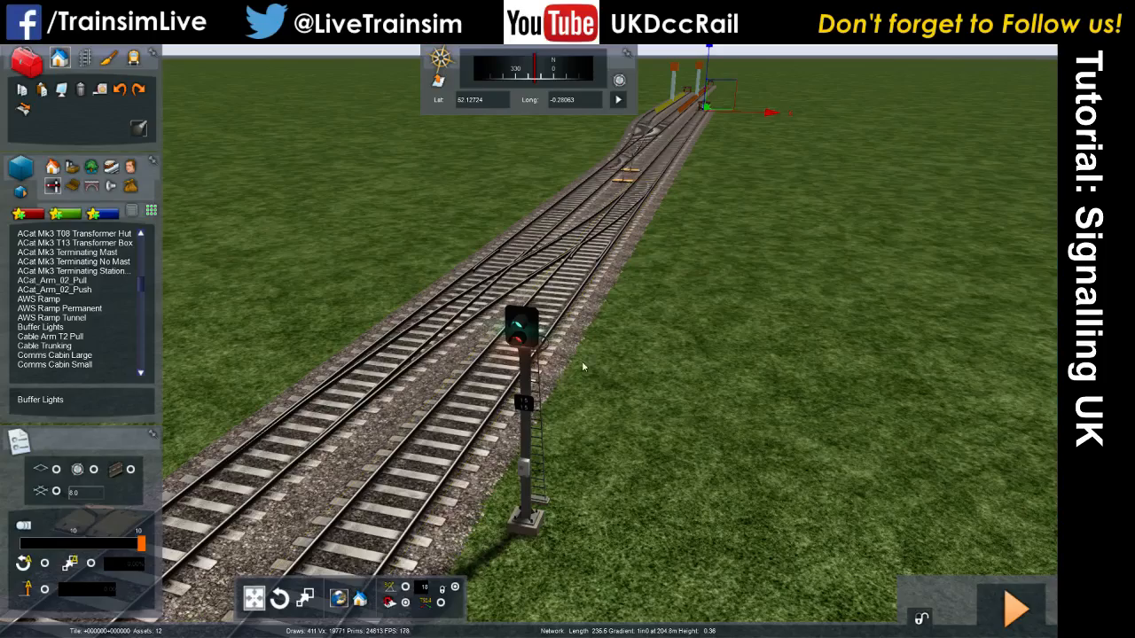
pyautogui.press('Up')
pyautogui.moveTo(635, 178); pyautogui.dragTo(715, 175, button='right')
pyautogui.press('Up')
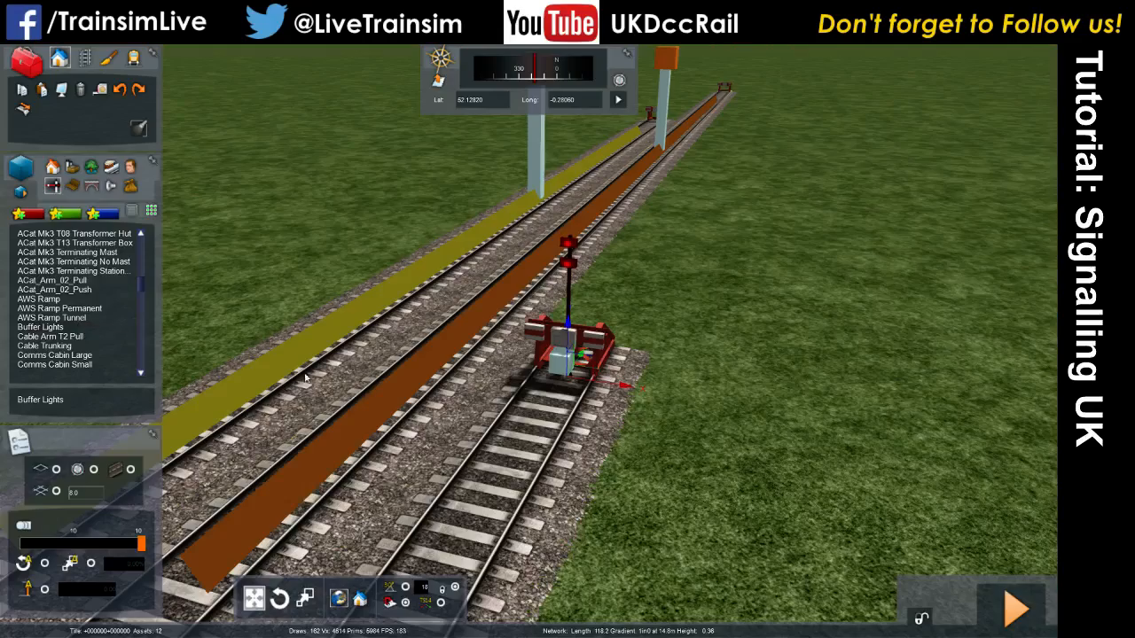
# Place a 1A Fixed Red signal beside the buffer stop at the far northern end of the main track.
pyautogui.scroll(10, 107, 293)
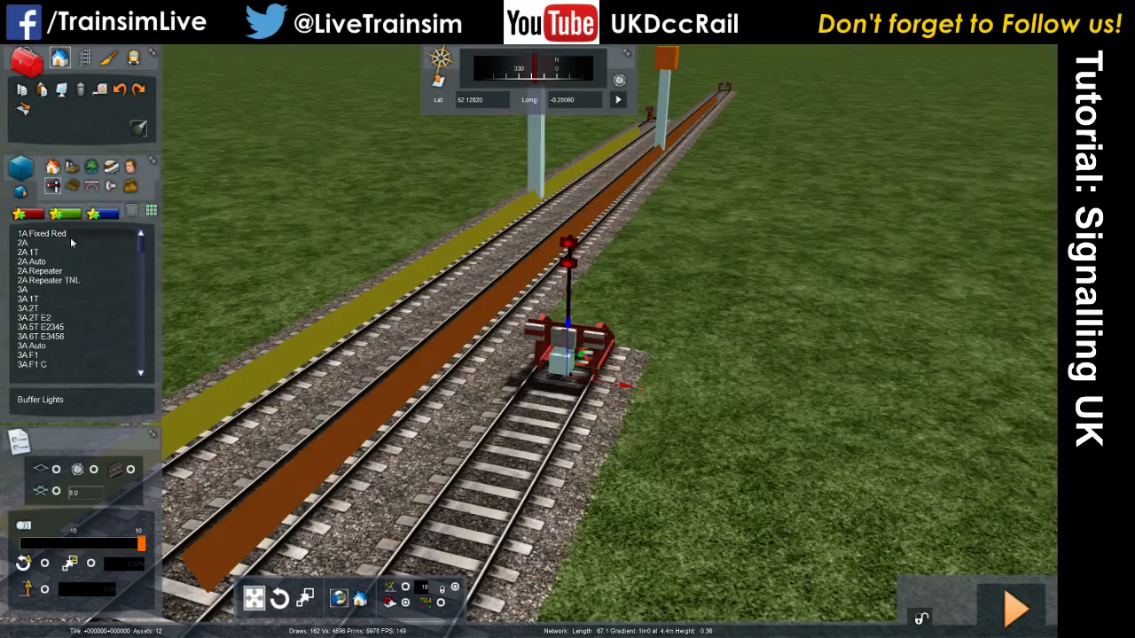
pyautogui.click(44, 235)
pyautogui.press('Up')
pyautogui.moveTo(426, 330); pyautogui.dragTo(443, 381, button='right')
pyautogui.press('Up')
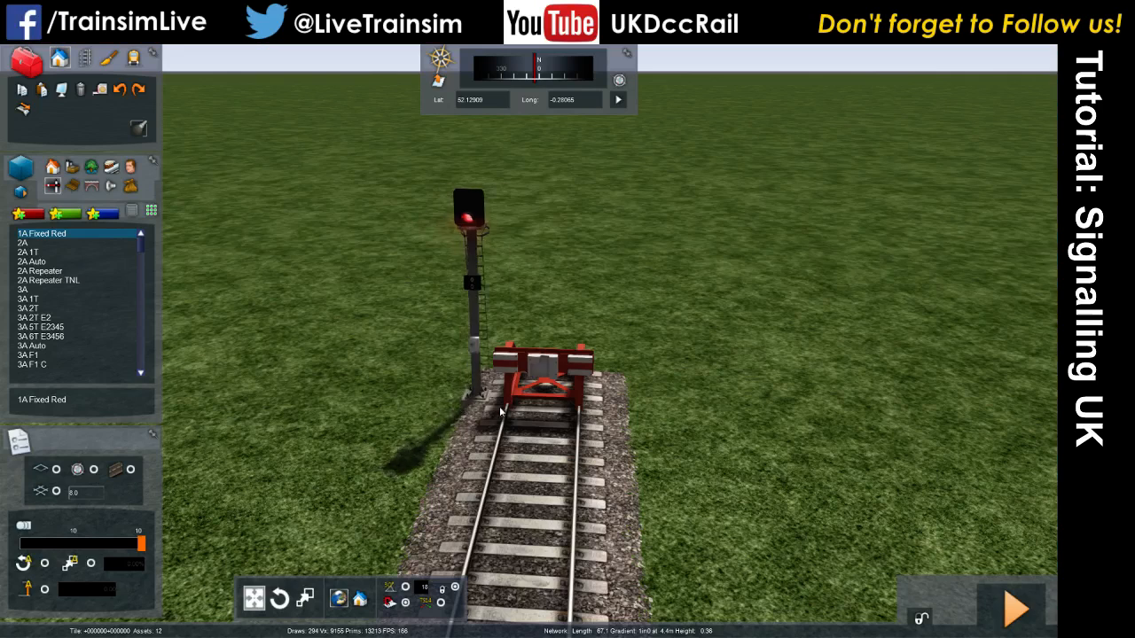
pyautogui.click(459, 408)
pyautogui.rightClick(242, 400)
# Move the fixed red signal farther west of the northern buffer stop.
pyautogui.click(456, 319)
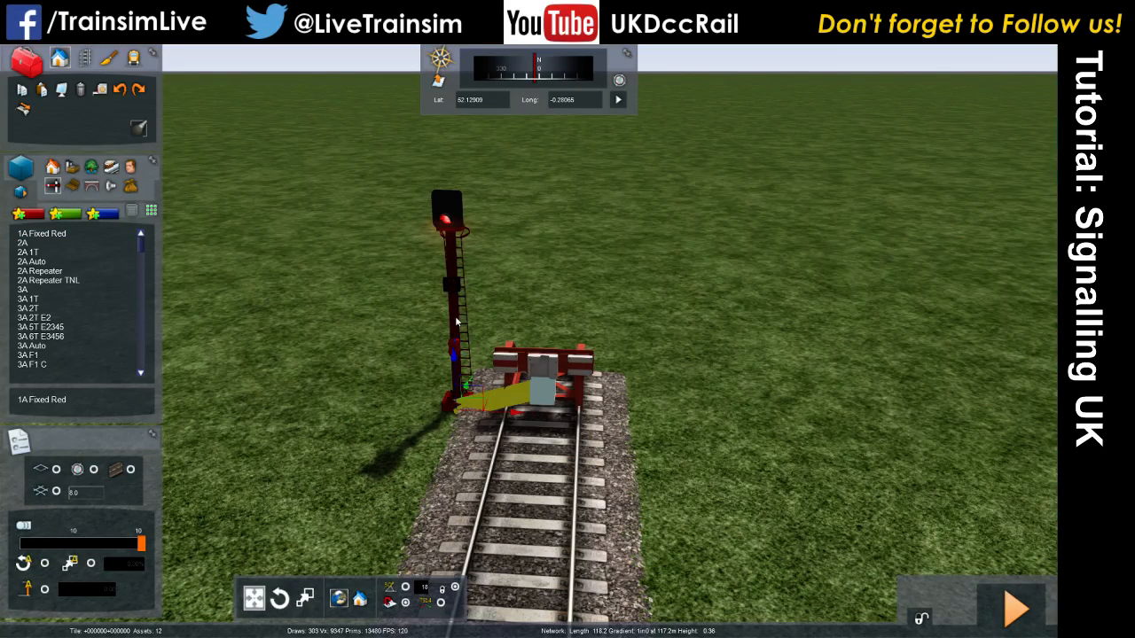
pyautogui.moveTo(454, 355); pyautogui.dragTo(413, 348)
pyautogui.moveTo(412, 349); pyautogui.dragTo(350, 335, button='right')
pyautogui.press('Down')
pyautogui.press('Up')
pyautogui.press('Down')
pyautogui.press('Right')
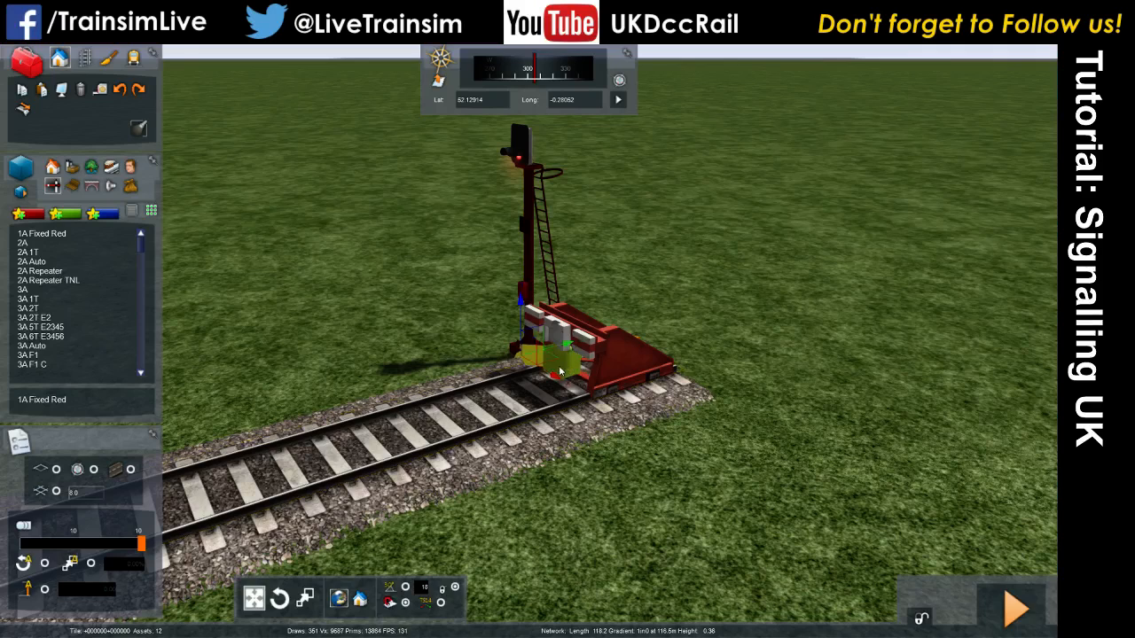
pyautogui.click(370, 298)
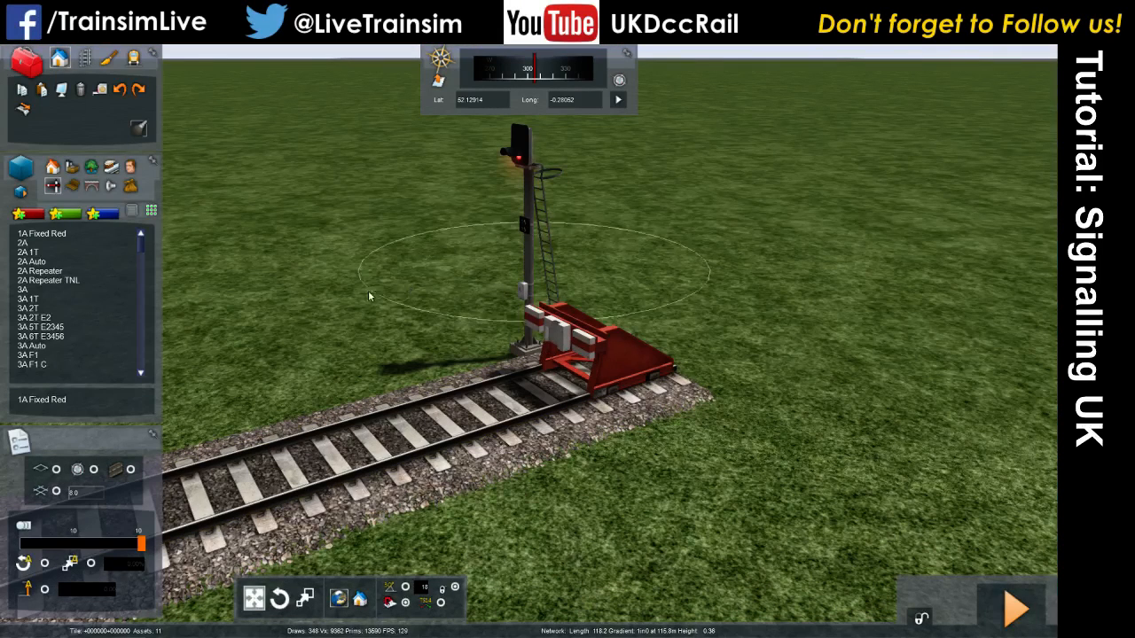
pyautogui.moveTo(550, 264); pyautogui.dragTo(632, 232)
# Review the route from the fixed red signal back past the track markers to the feather signal.
pyautogui.moveTo(548, 361); pyautogui.dragTo(634, 294, button='right')
pyautogui.press('Down')
pyautogui.press('Up')
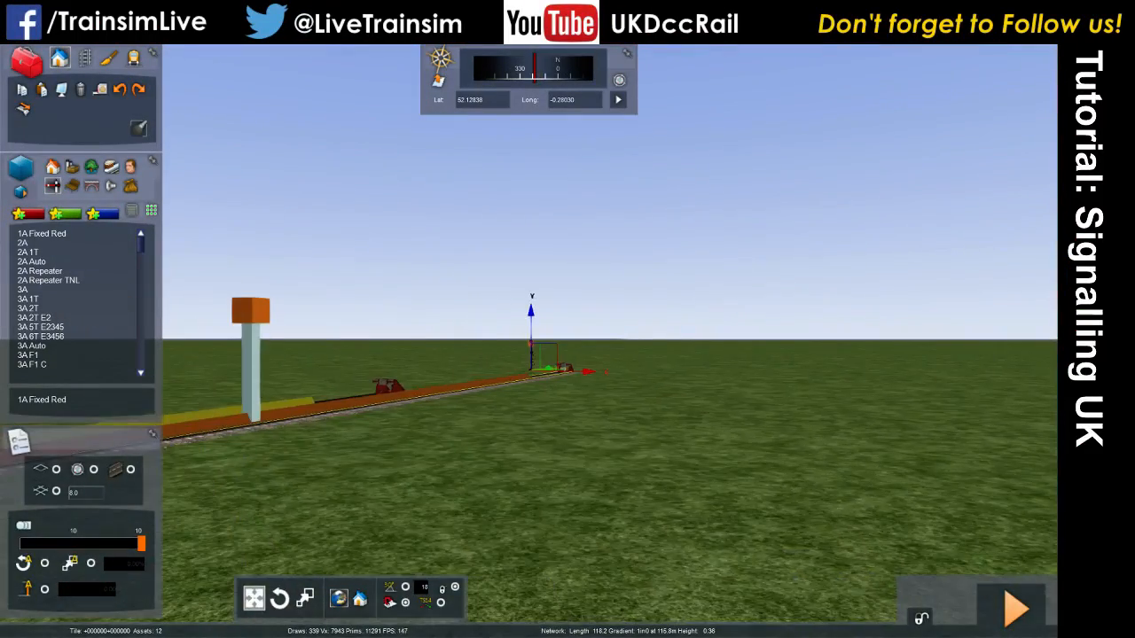
pyautogui.press('Down')
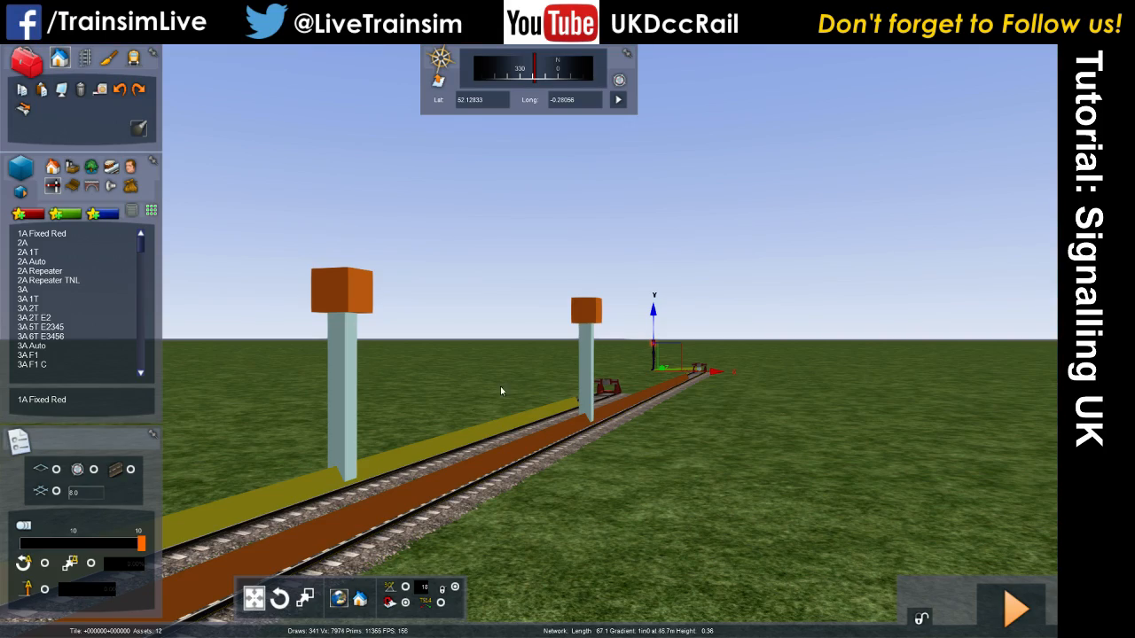
pyautogui.press('Down')
pyautogui.moveTo(587, 382); pyautogui.dragTo(630, 449, button='right')
pyautogui.press('Down')
pyautogui.press('Down')
pyautogui.press('Left')
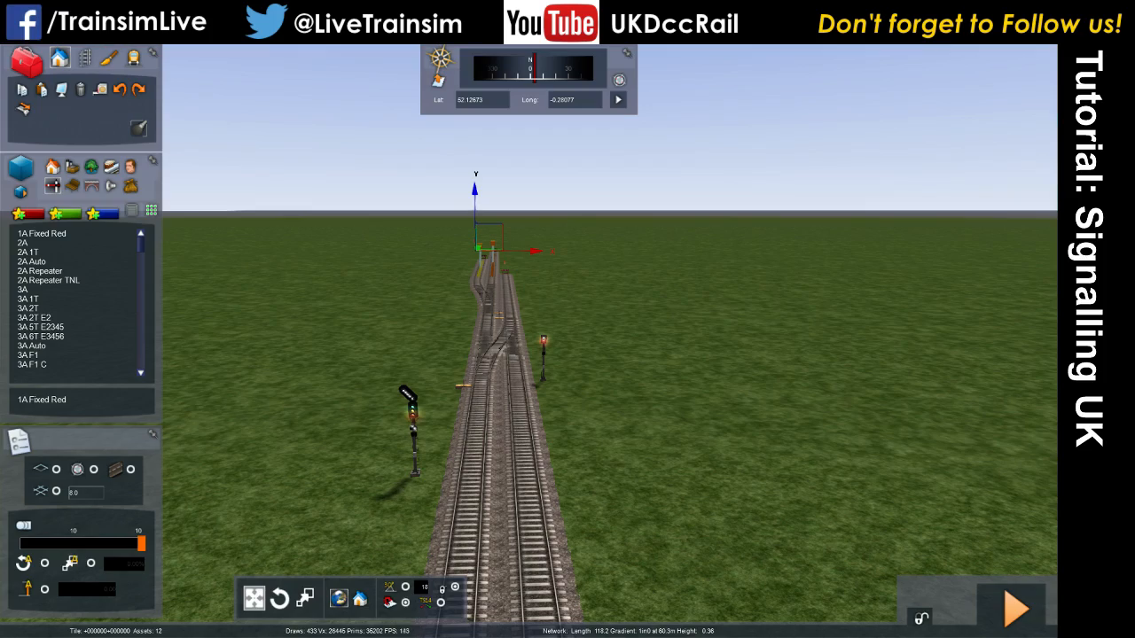
# Open the properties of the feather signal south of the crossover and check its route indicator entries, leaving them blank.
pyautogui.press('Up')
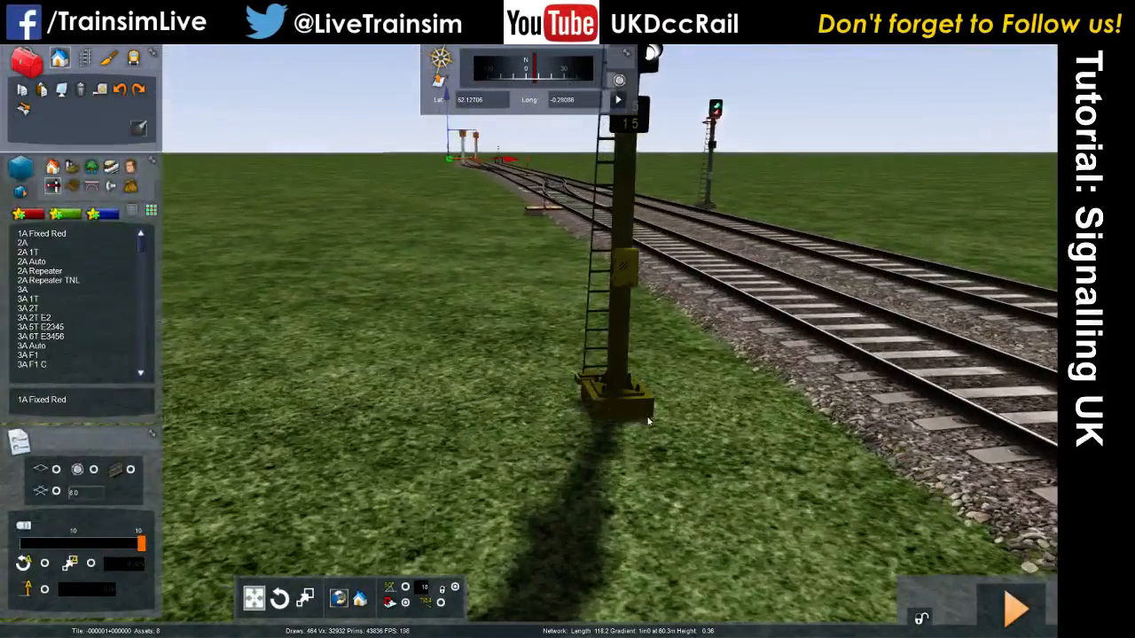
pyautogui.click(609, 403)
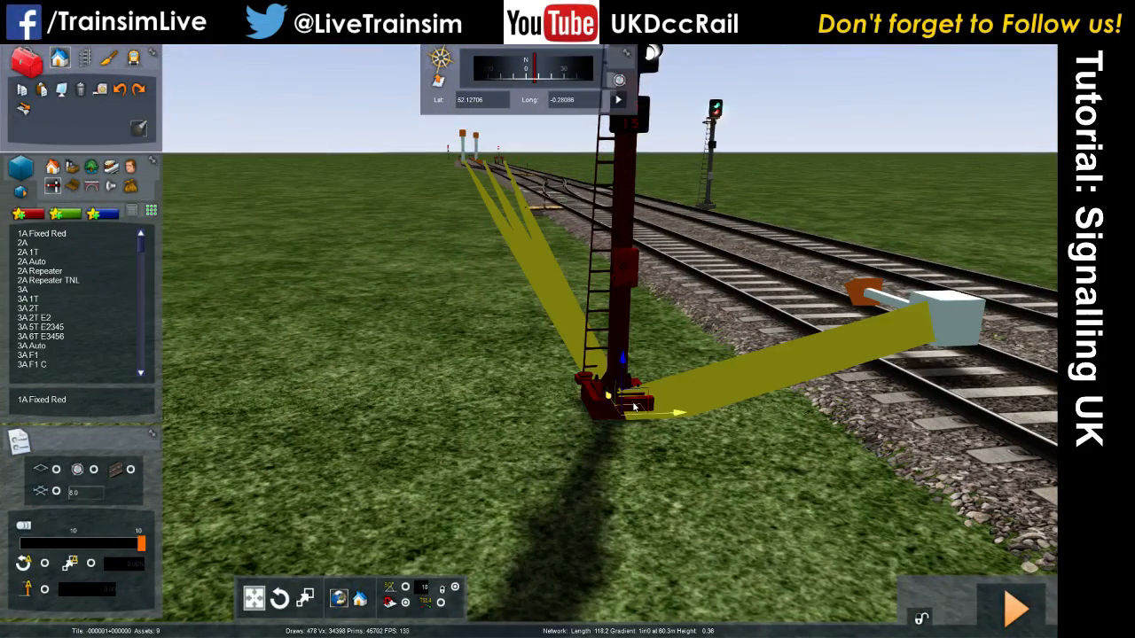
pyautogui.doubleClick(609, 404)
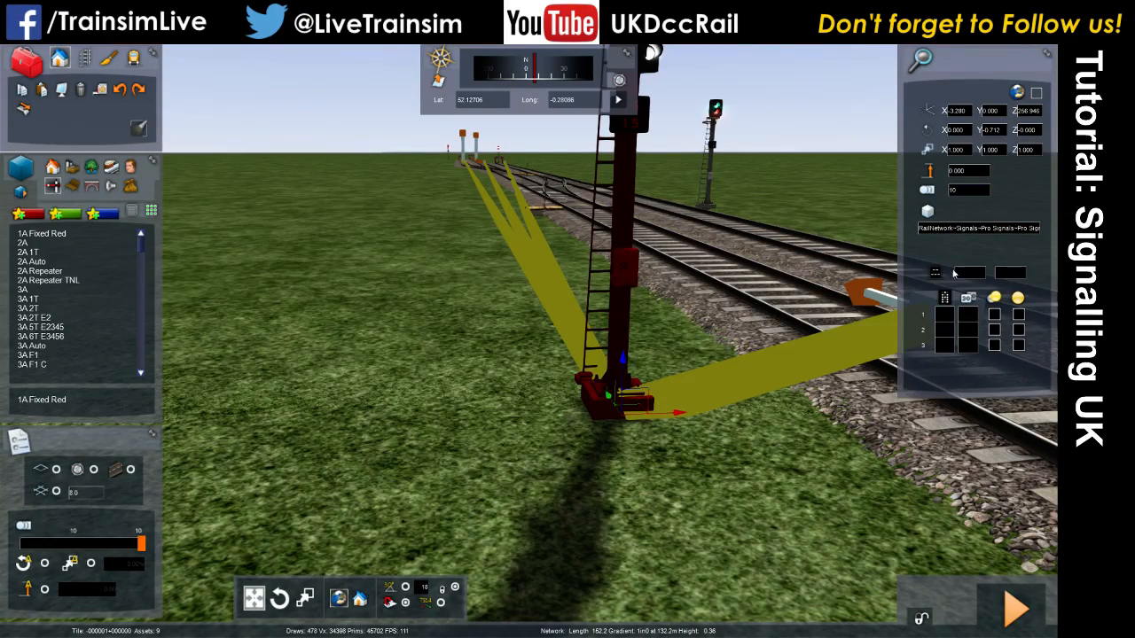
pyautogui.moveTo(741, 275); pyautogui.dragTo(772, 167, button='right')
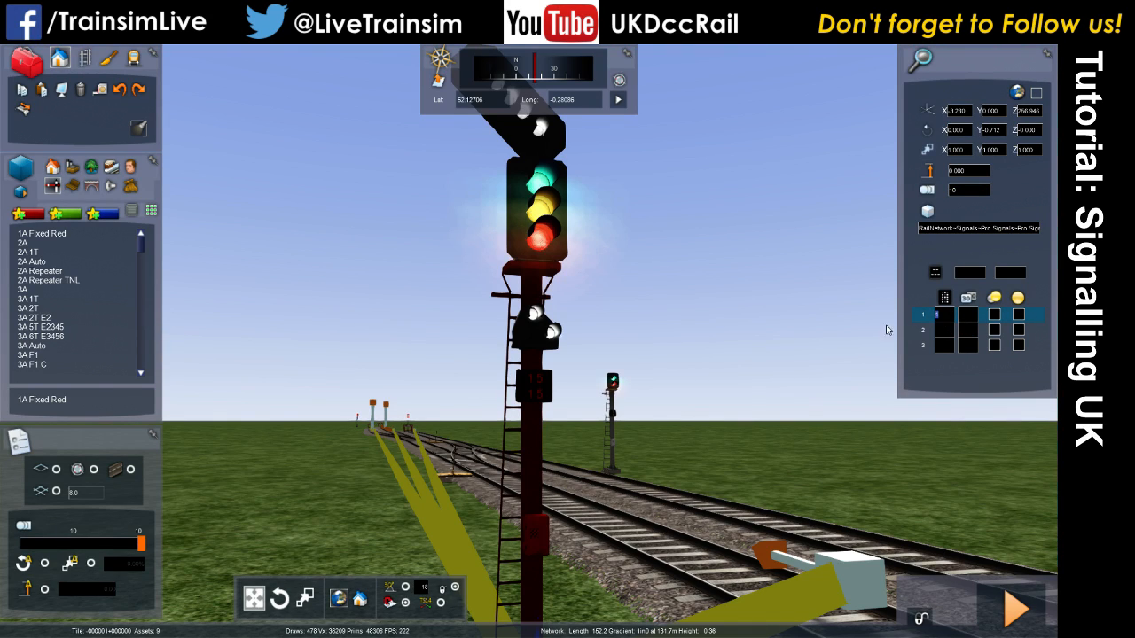
pyautogui.click(947, 353)
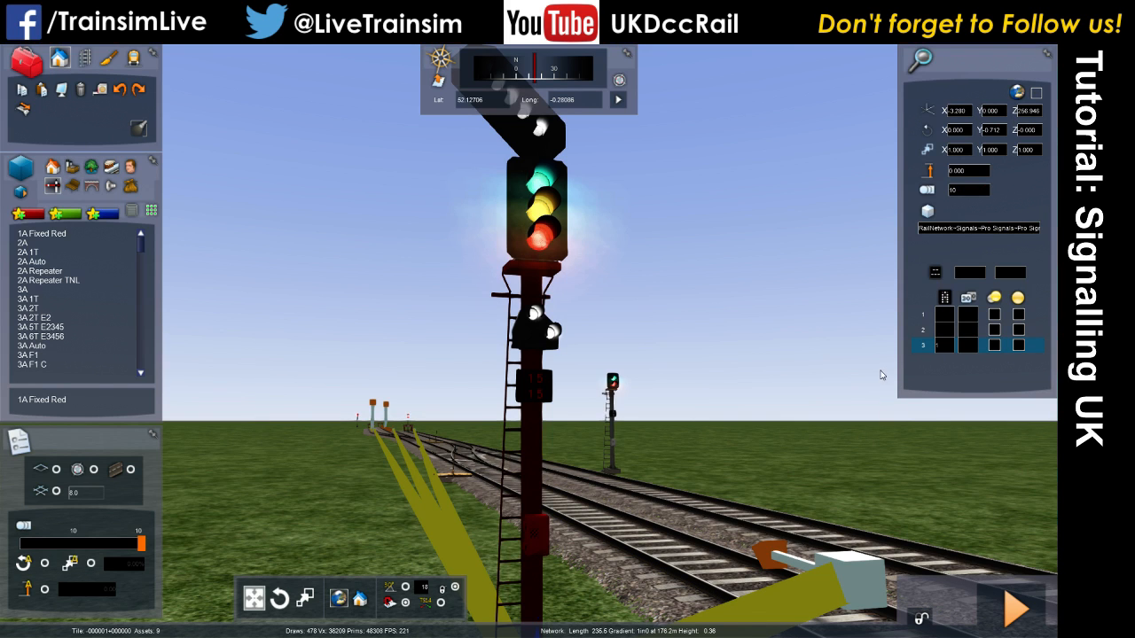
pyautogui.click(938, 345)
pyautogui.press('BackSpace')
# Set the feather signal's identification plate to 123 on the upper line and ABC on the lower line.
pyautogui.moveTo(807, 446); pyautogui.dragTo(594, 380, button='right')
pyautogui.press('Up')
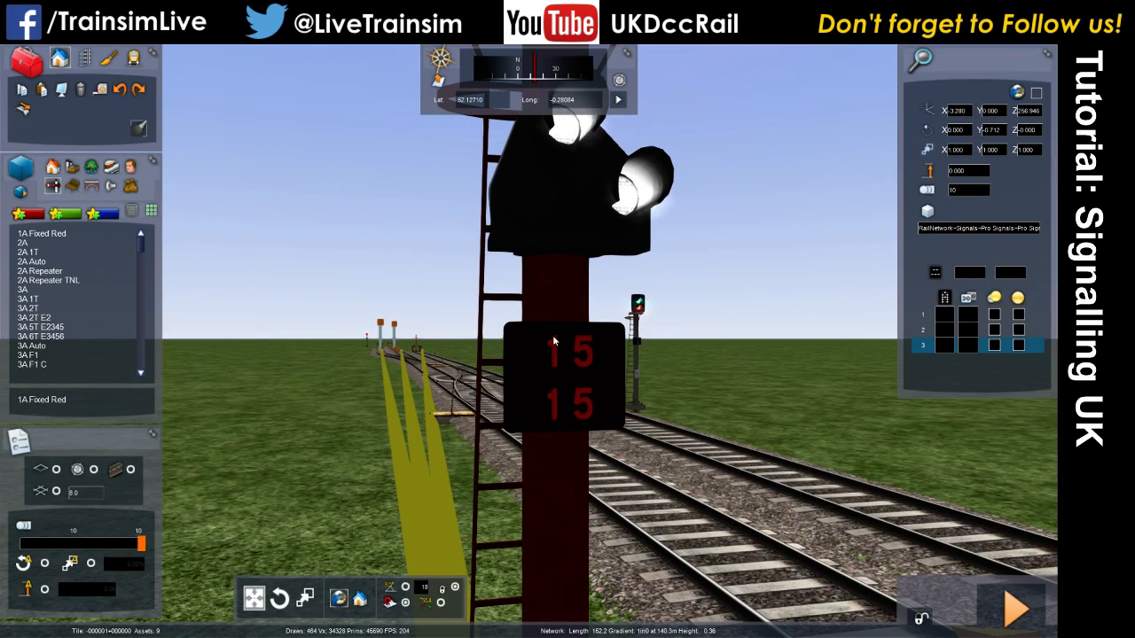
pyautogui.write('123')
pyautogui.click(1011, 276)
pyautogui.write('ABC')
pyautogui.moveTo(803, 386); pyautogui.dragTo(847, 380, button='right')
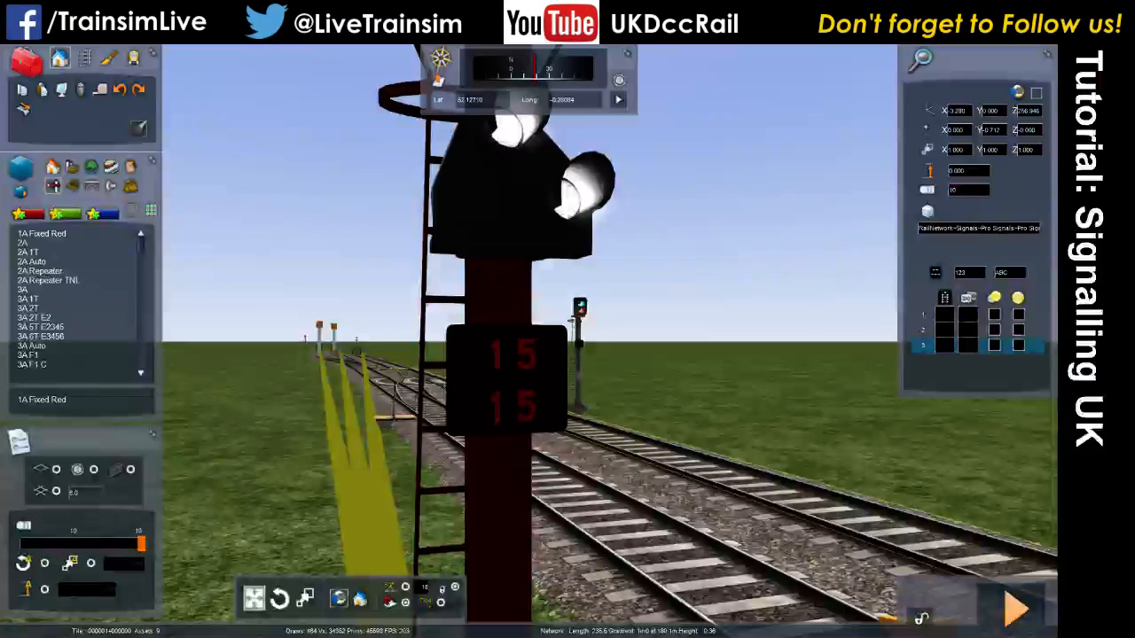
# Save the route, then exit and reload it in the world editor.
pyautogui.press('F2')
pyautogui.click(443, 436)
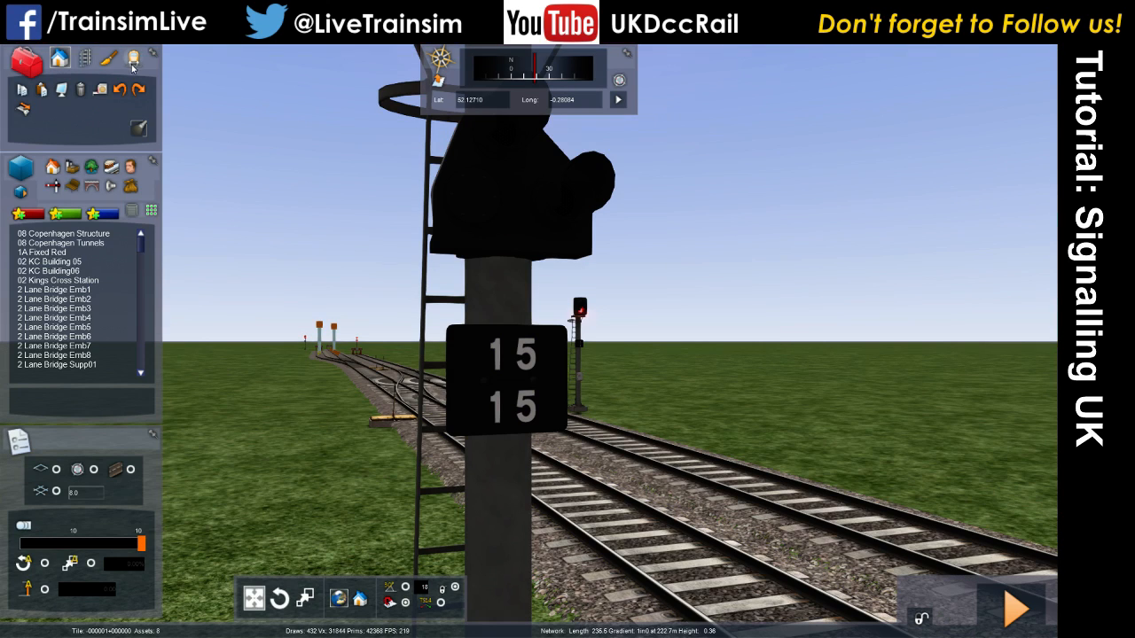
pyautogui.moveTo(277, 230); pyautogui.dragTo(768, 340, button='right')
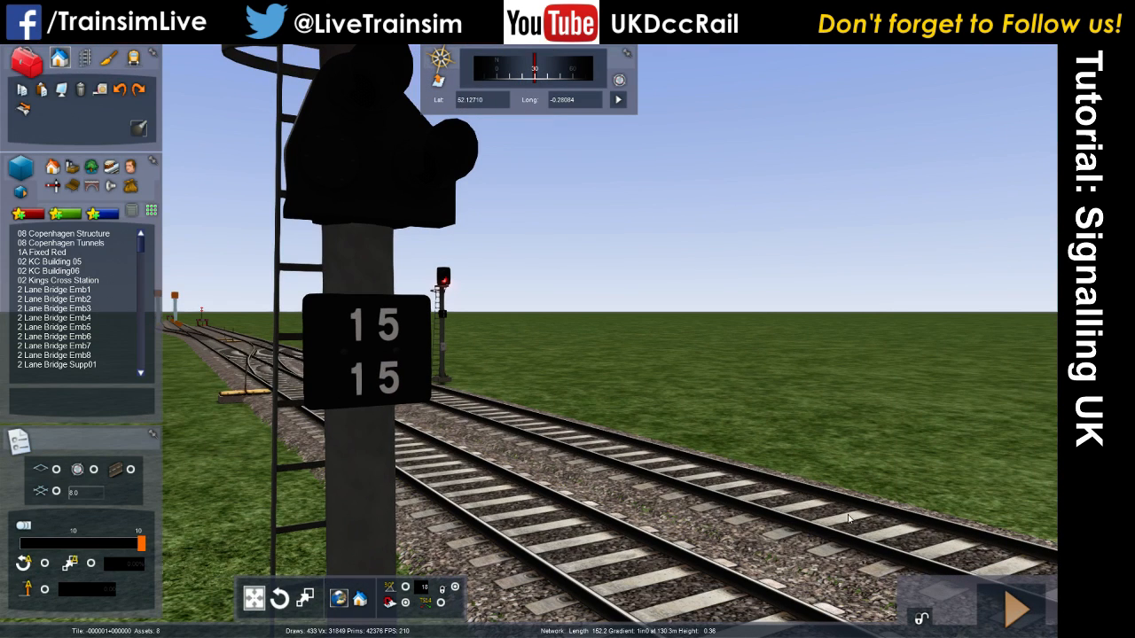
pyautogui.press('Escape')
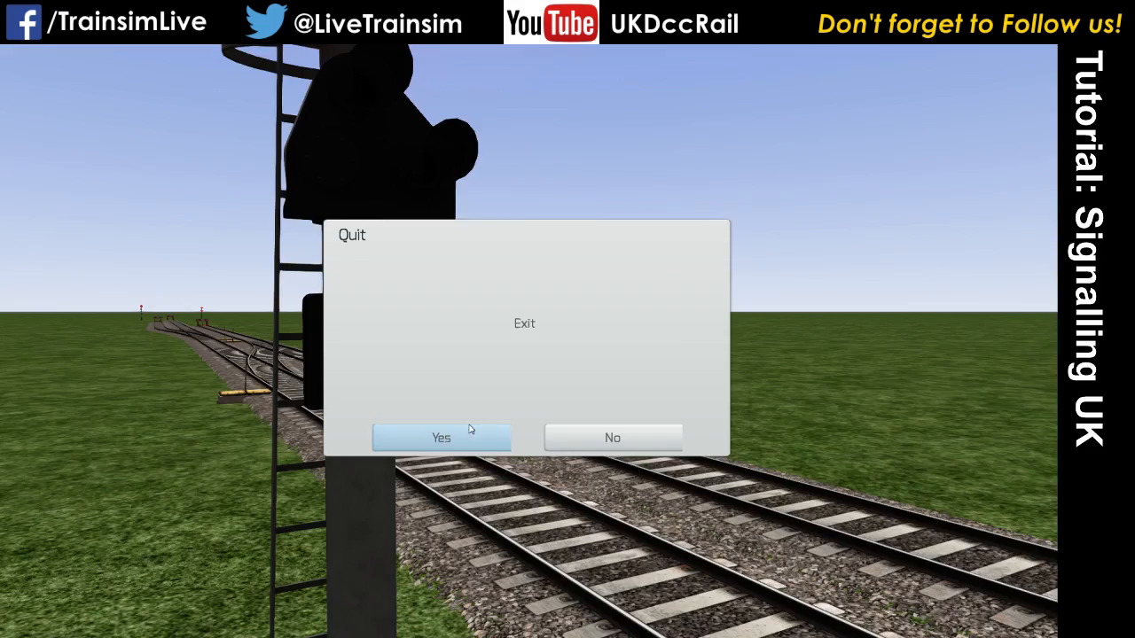
pyautogui.click(470, 427)
pyautogui.click(913, 592)
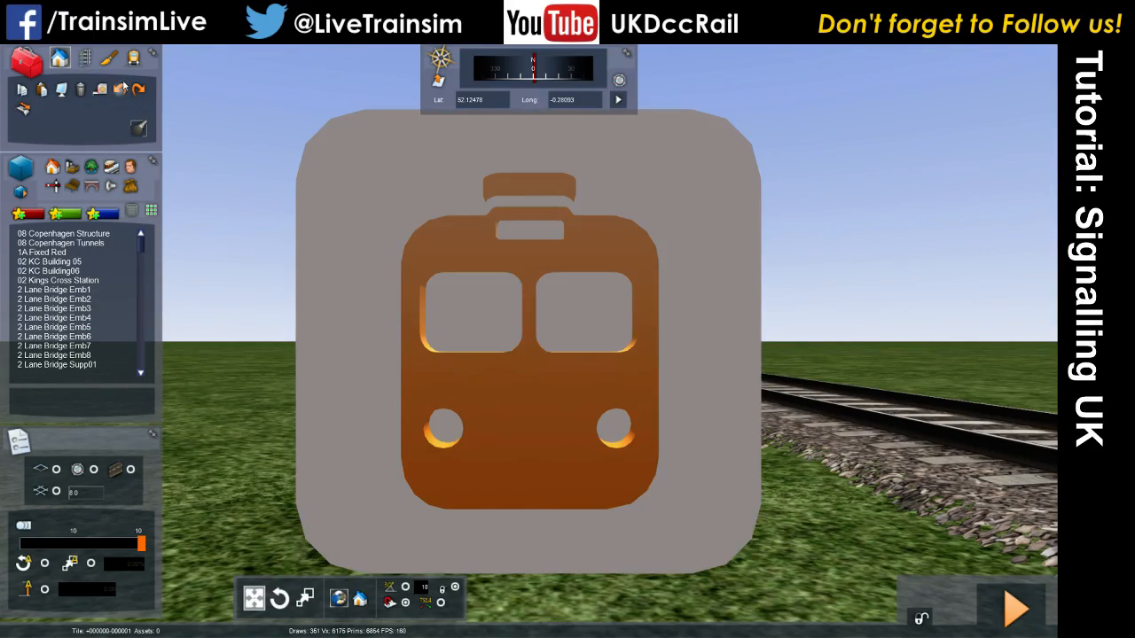
# Return to the feather signal and set the upper line of its identification plate to 124.
pyautogui.press('Up')
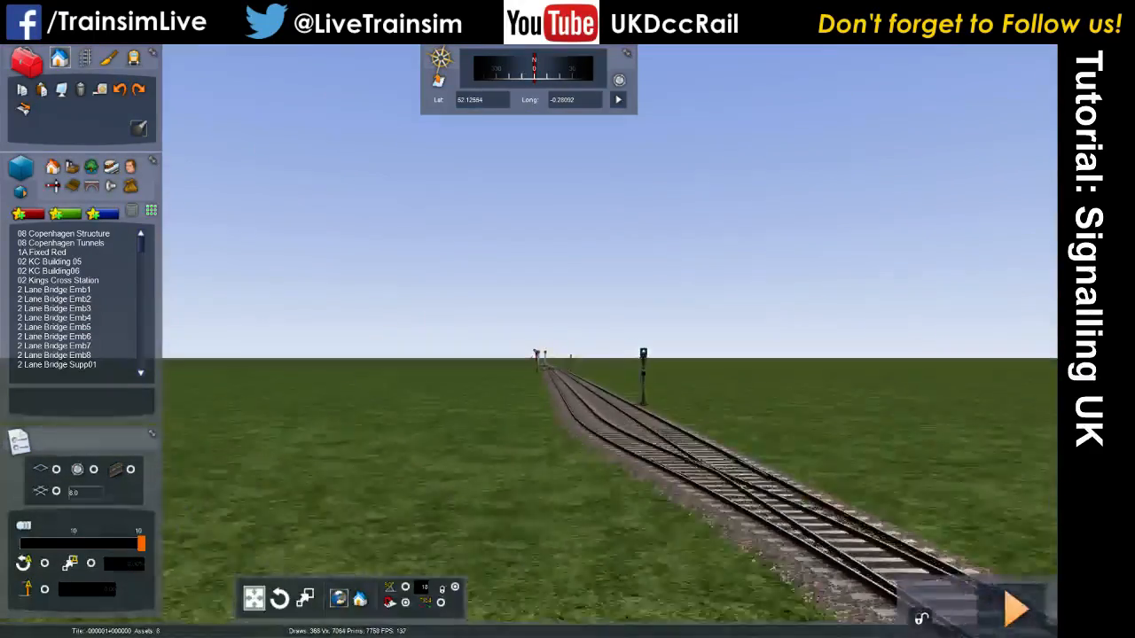
pyautogui.press('Up')
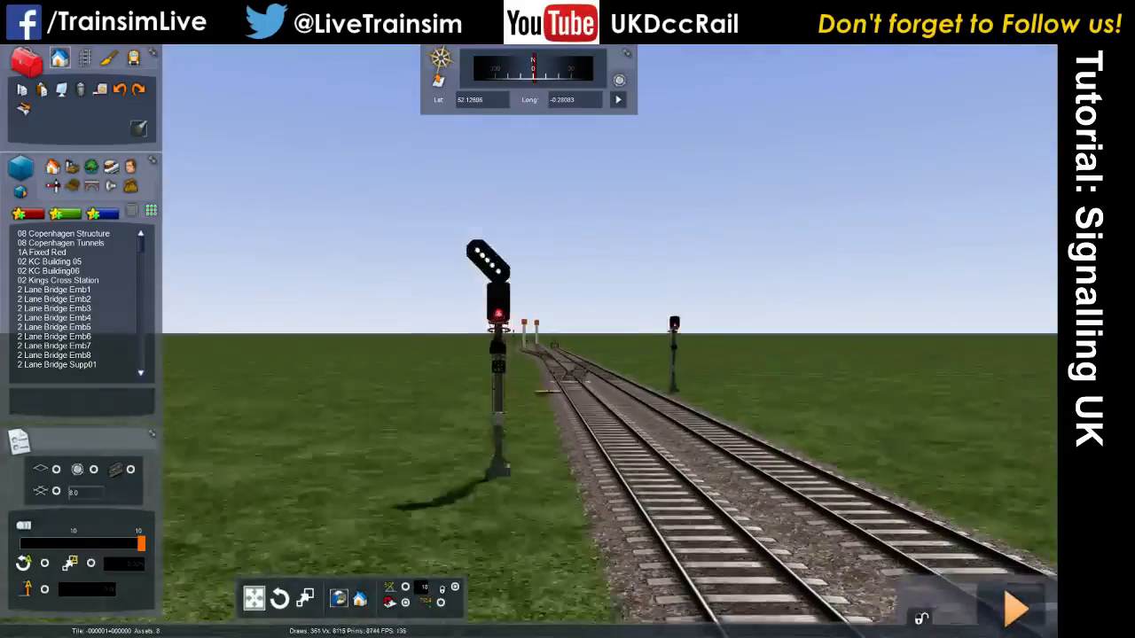
pyautogui.press('Up')
pyautogui.moveTo(425, 257); pyautogui.dragTo(486, 293, button='right')
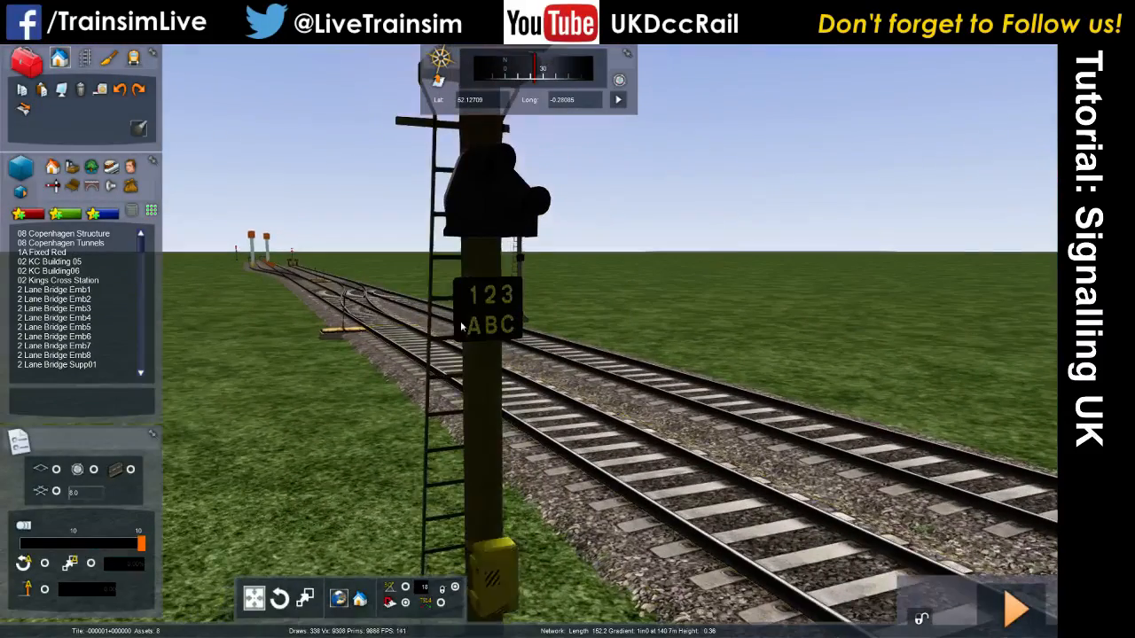
pyautogui.click(496, 377)
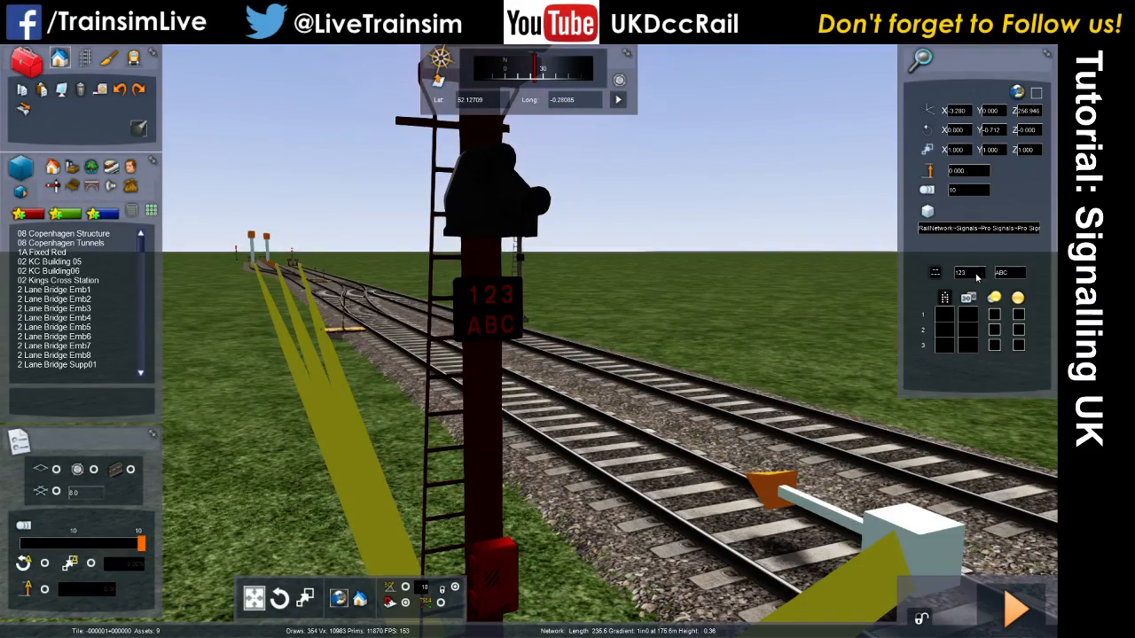
pyautogui.press('Return')
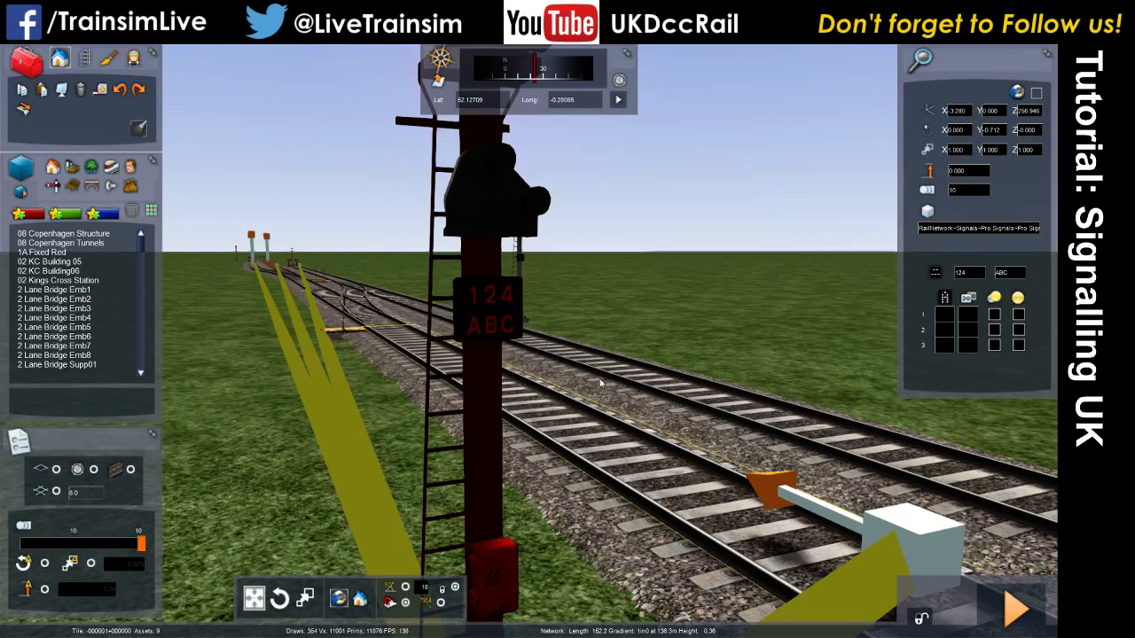
# Examine the feather signal's identification label on the 2D map and return to the 3D view.
pyautogui.press('m')
pyautogui.moveTo(568, 283); pyautogui.dragTo(573, 412, button='right')
pyautogui.scroll(6, 551, 377)
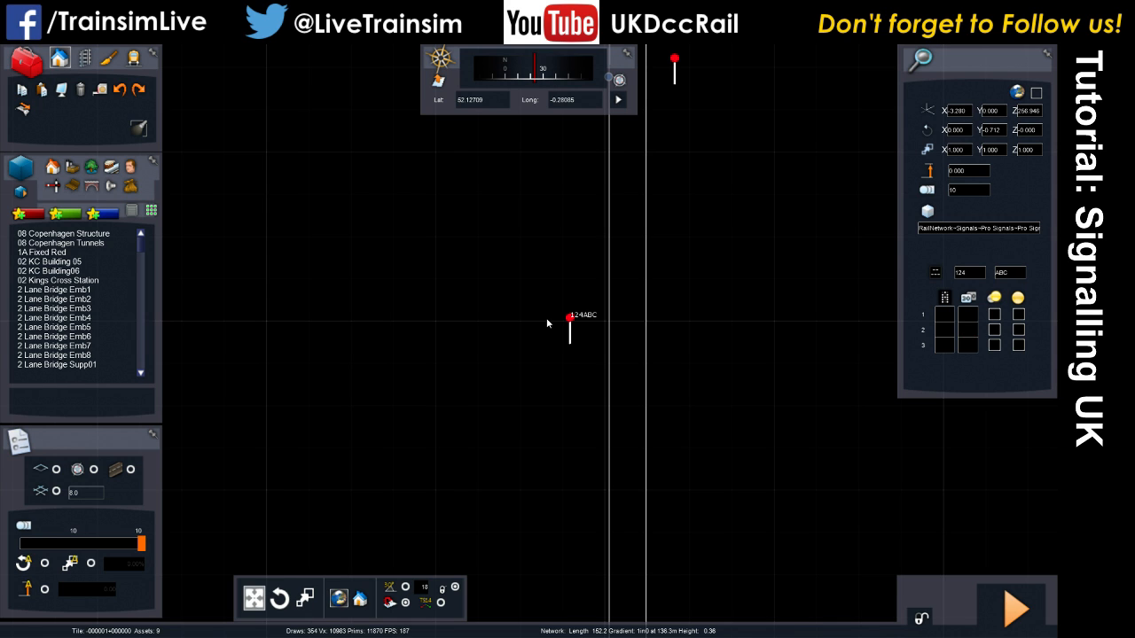
pyautogui.scroll(-4, 547, 323)
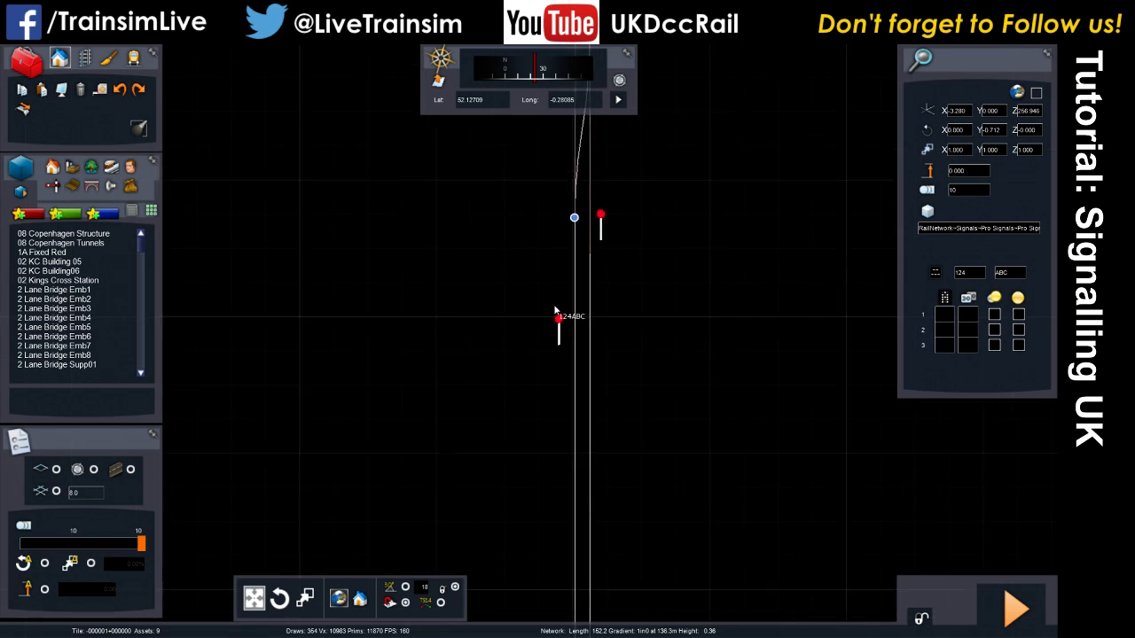
pyautogui.press('8')
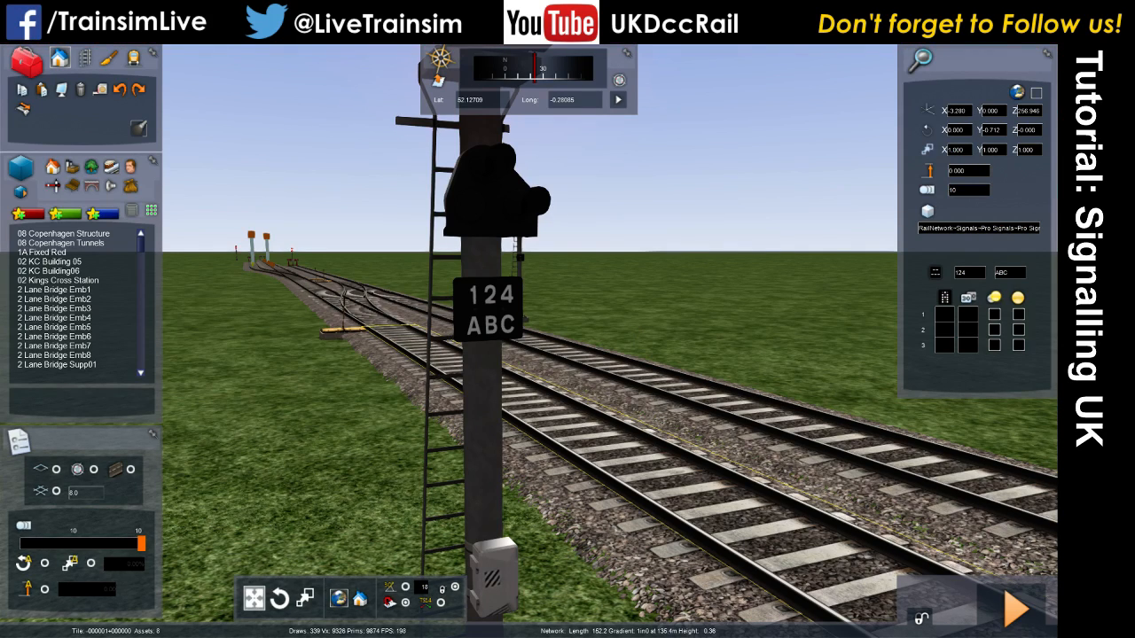
# Move the TPWS grid along the near track towards the feather signal, closer to the AWS magnet.
pyautogui.press('Down')
pyautogui.moveTo(587, 355); pyautogui.dragTo(702, 519, button='right')
pyautogui.press('Up')
pyautogui.press('Down')
pyautogui.press('Up')
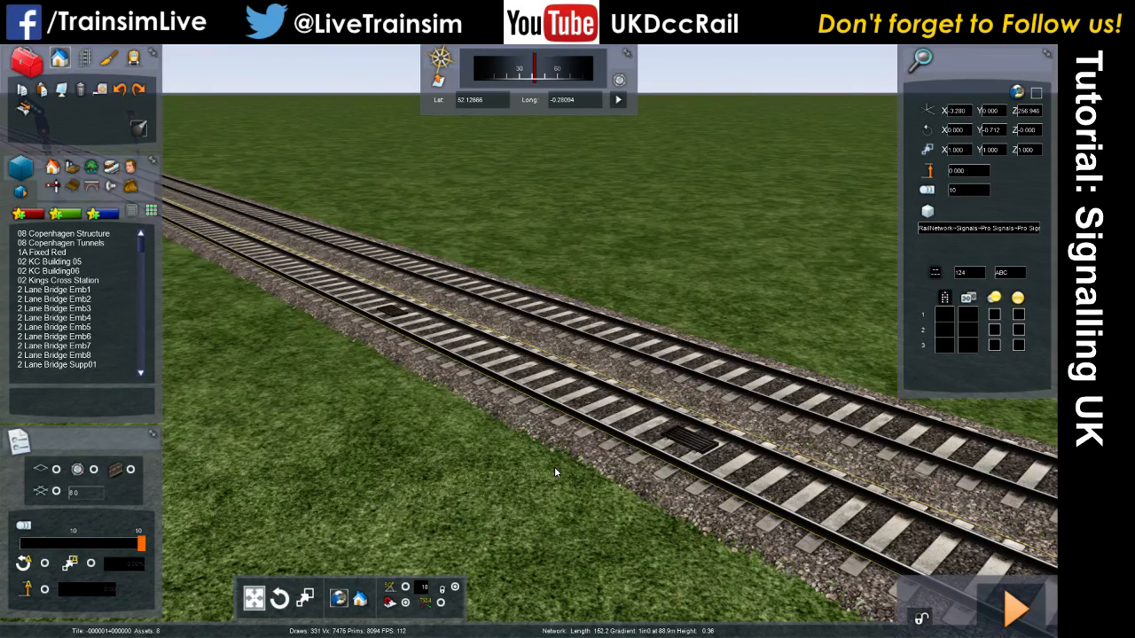
pyautogui.click(700, 446)
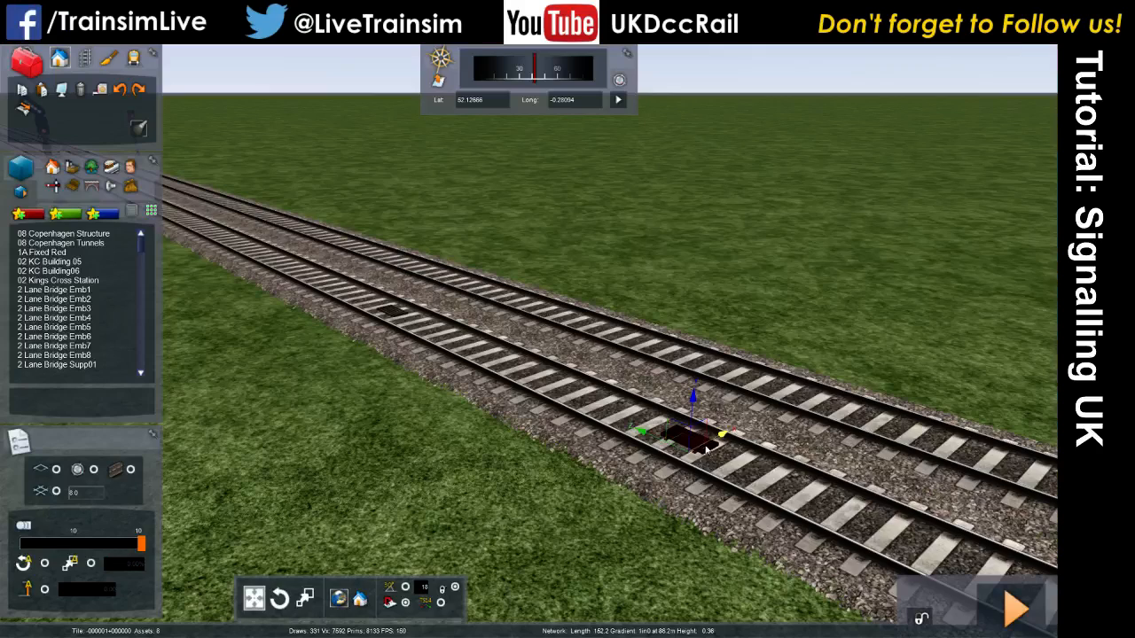
pyautogui.moveTo(700, 447); pyautogui.dragTo(559, 394)
pyautogui.click(547, 501)
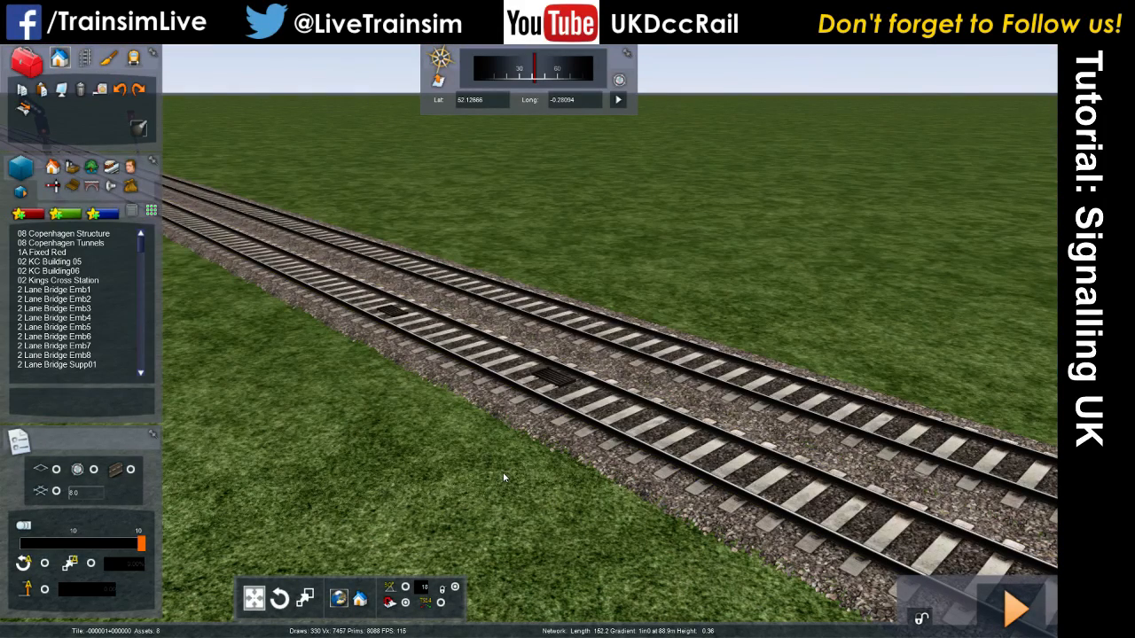
# Save the changes to the route.
pyautogui.moveTo(503, 473); pyautogui.dragTo(430, 377, button='right')
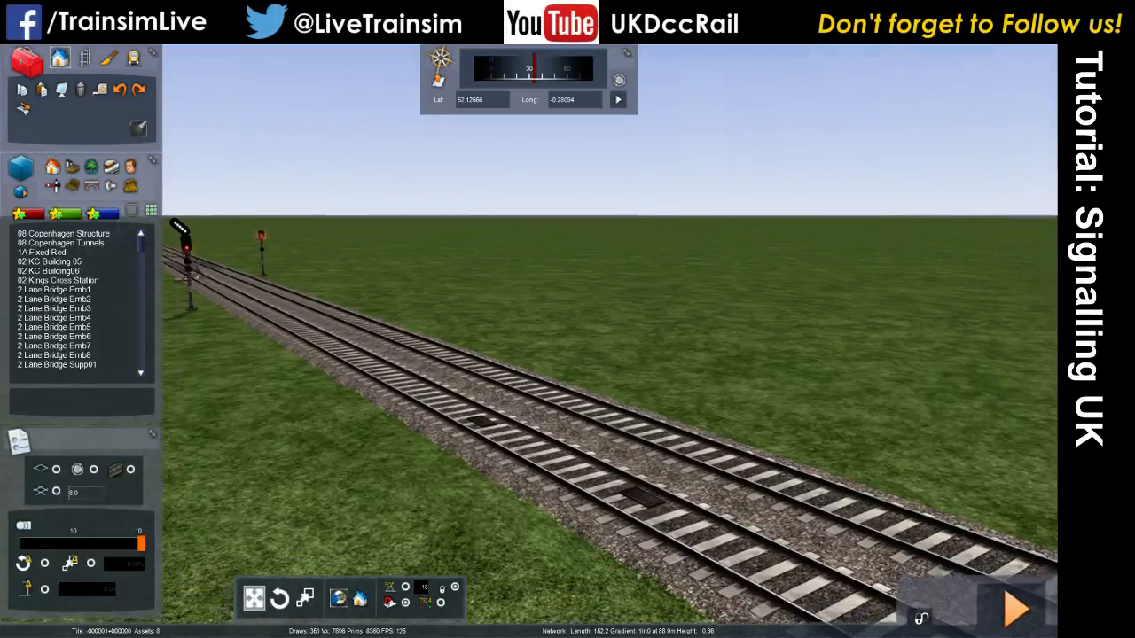
pyautogui.moveTo(808, 478); pyautogui.dragTo(797, 481, button='right')
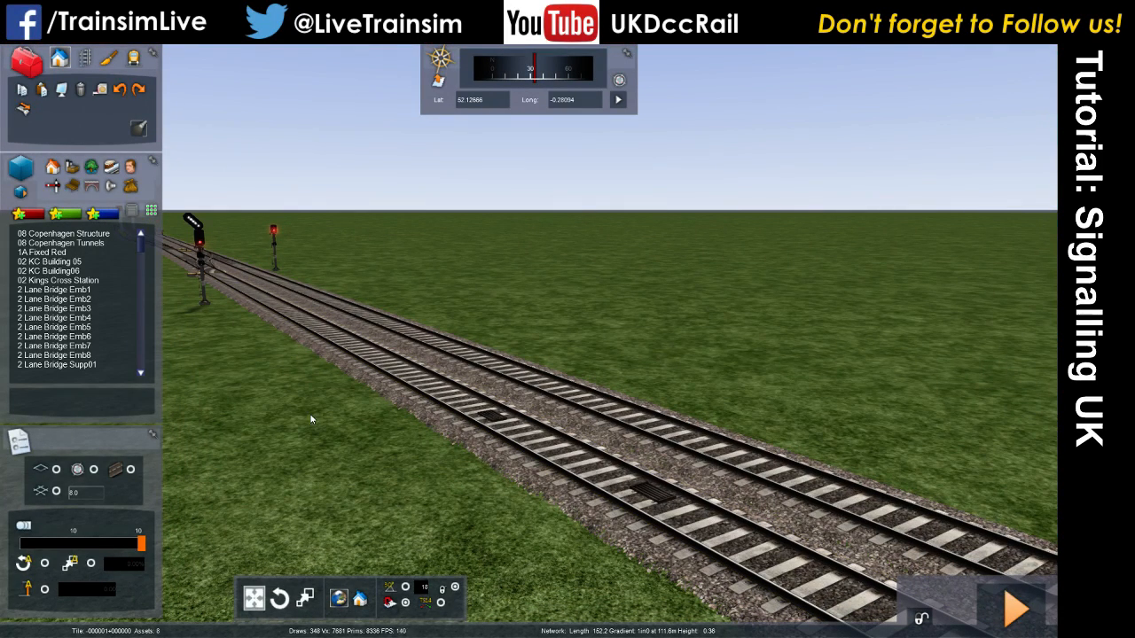
pyautogui.press('F2')
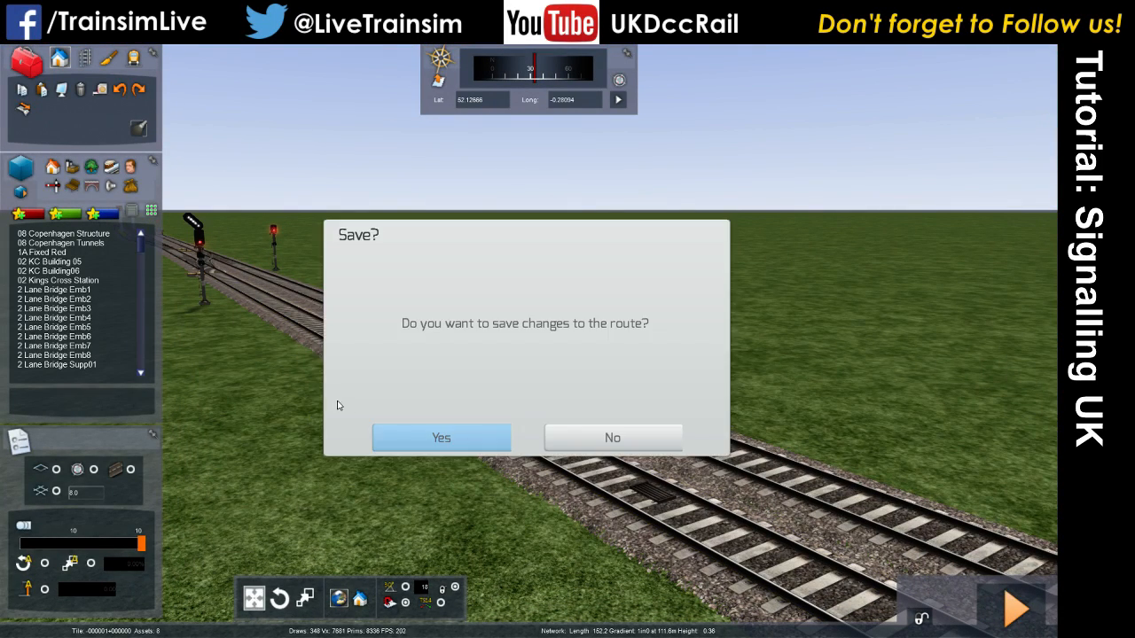
pyautogui.click(454, 448)
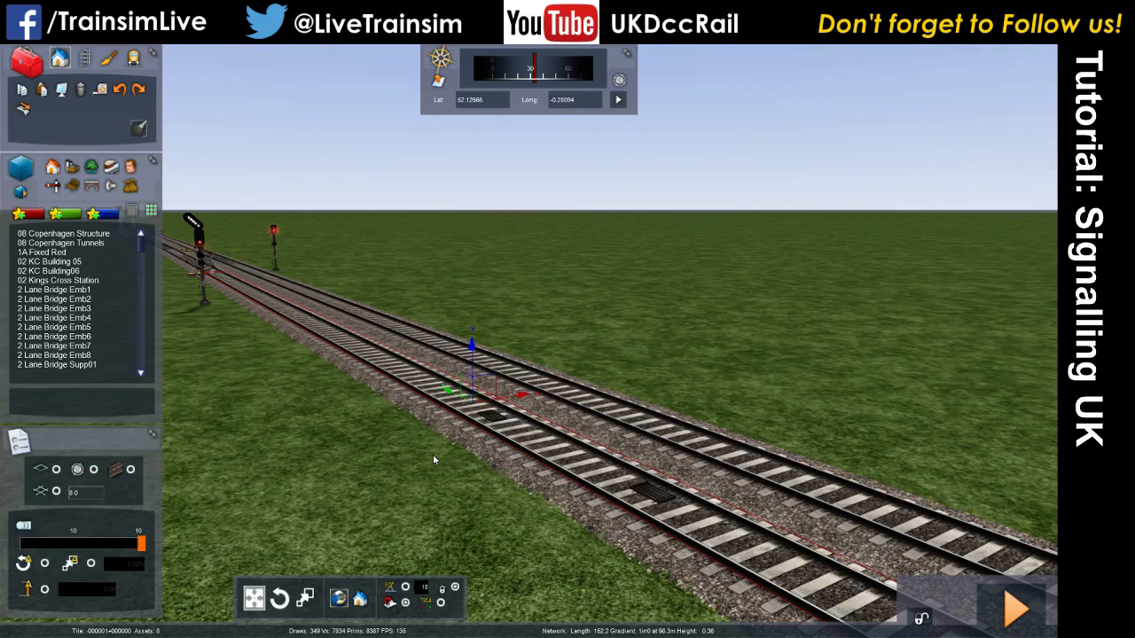